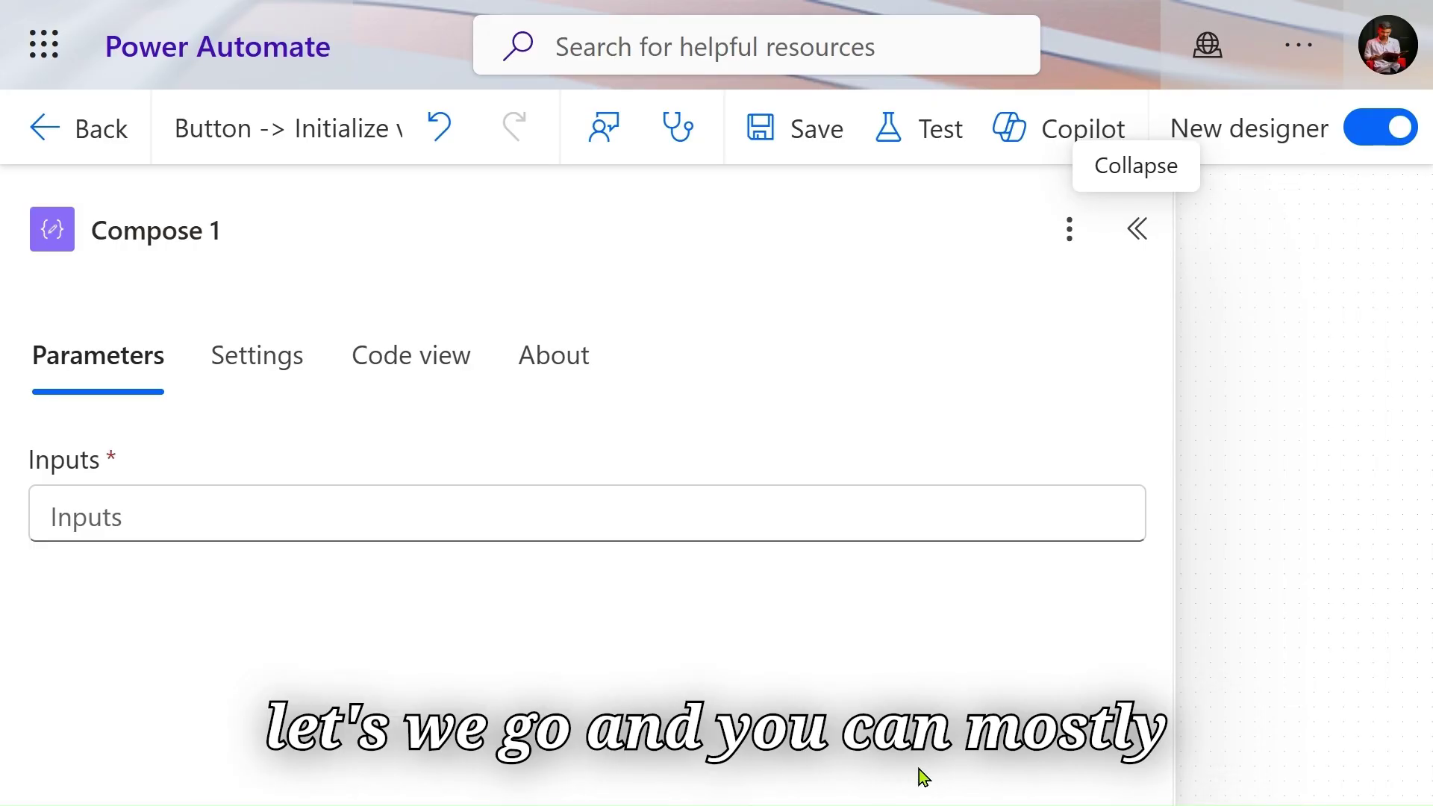
Open the expression editor for Compose 1's Inputs and reduce the browser page zoom.
click(652, 517)
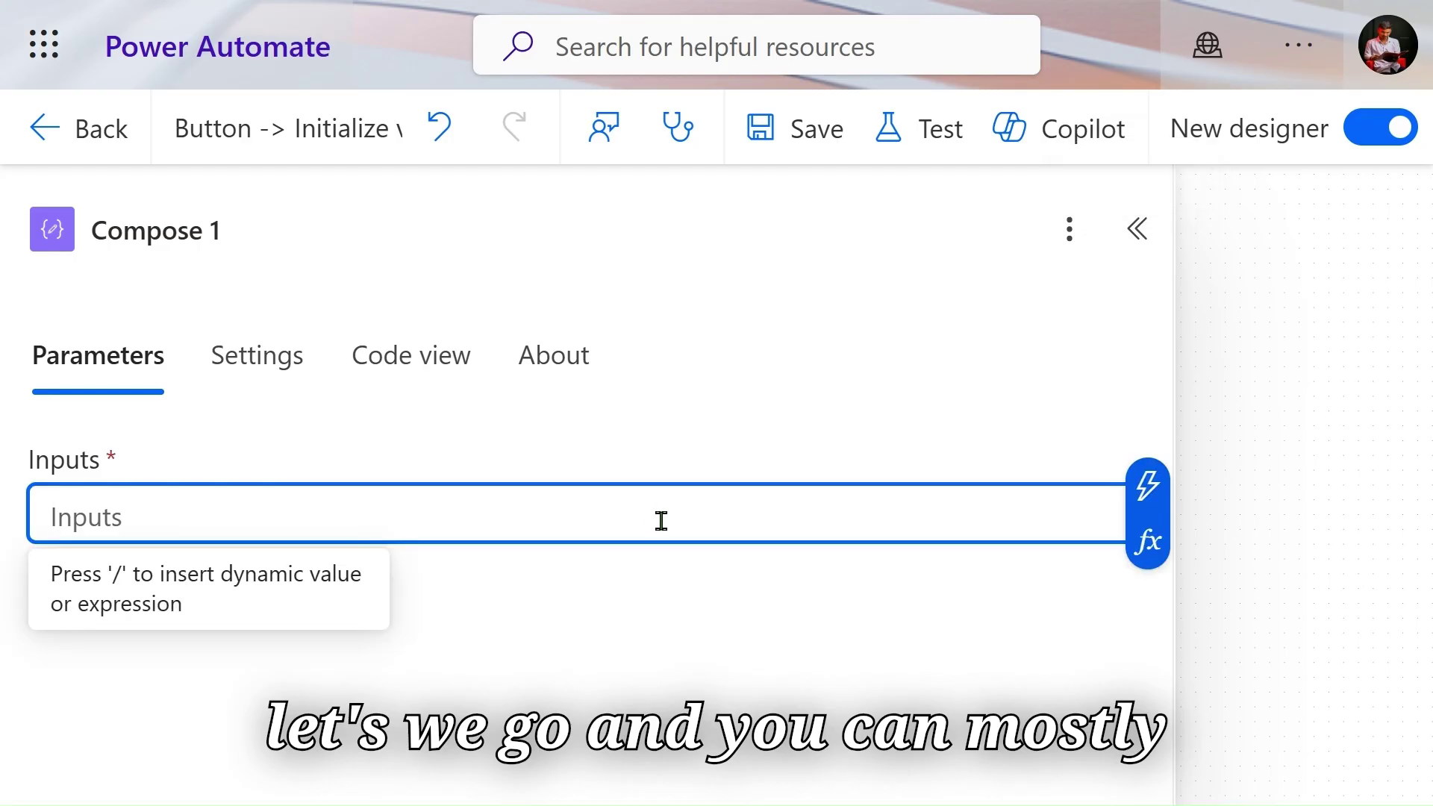
click(1149, 541)
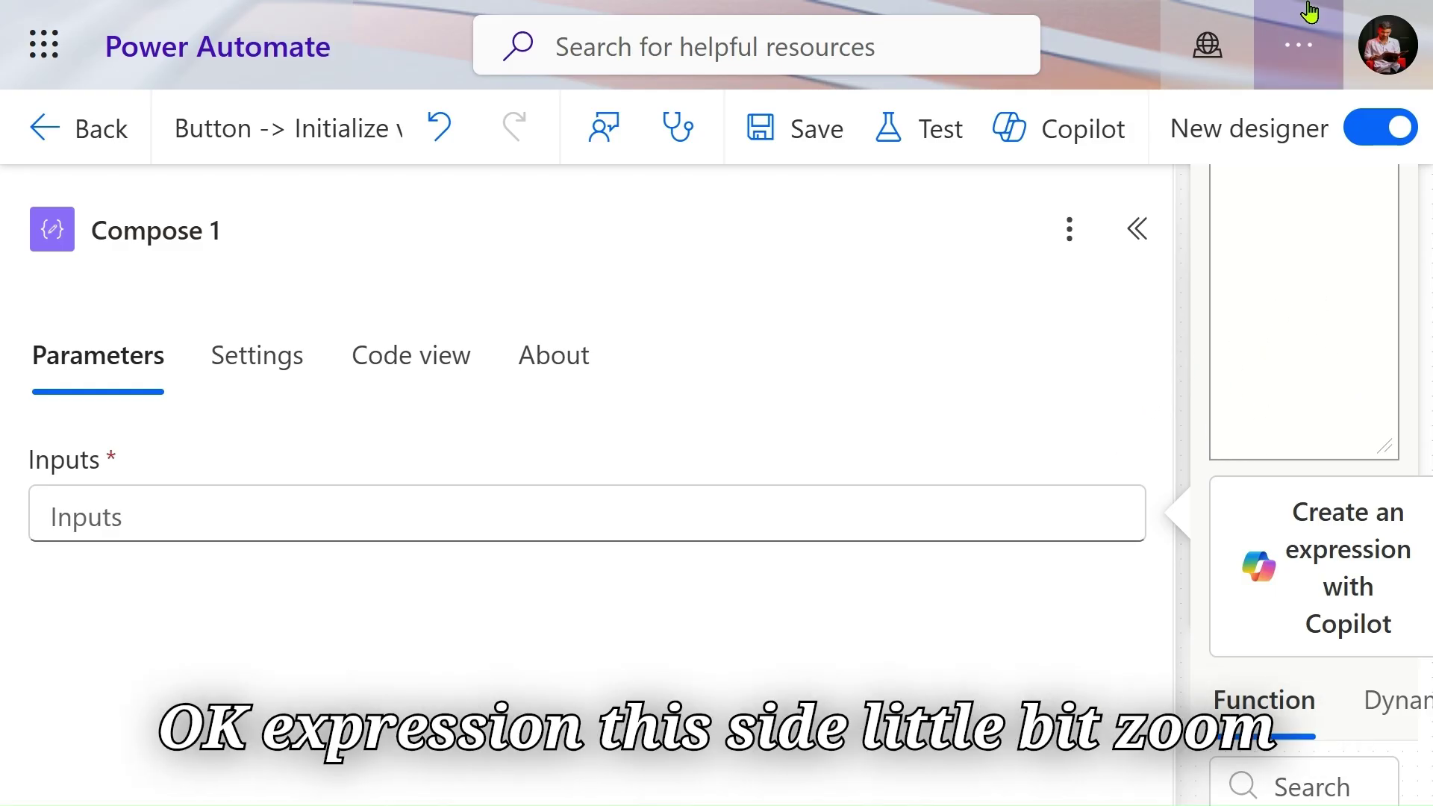
mouse_move(1313, 4)
click(1417, 40)
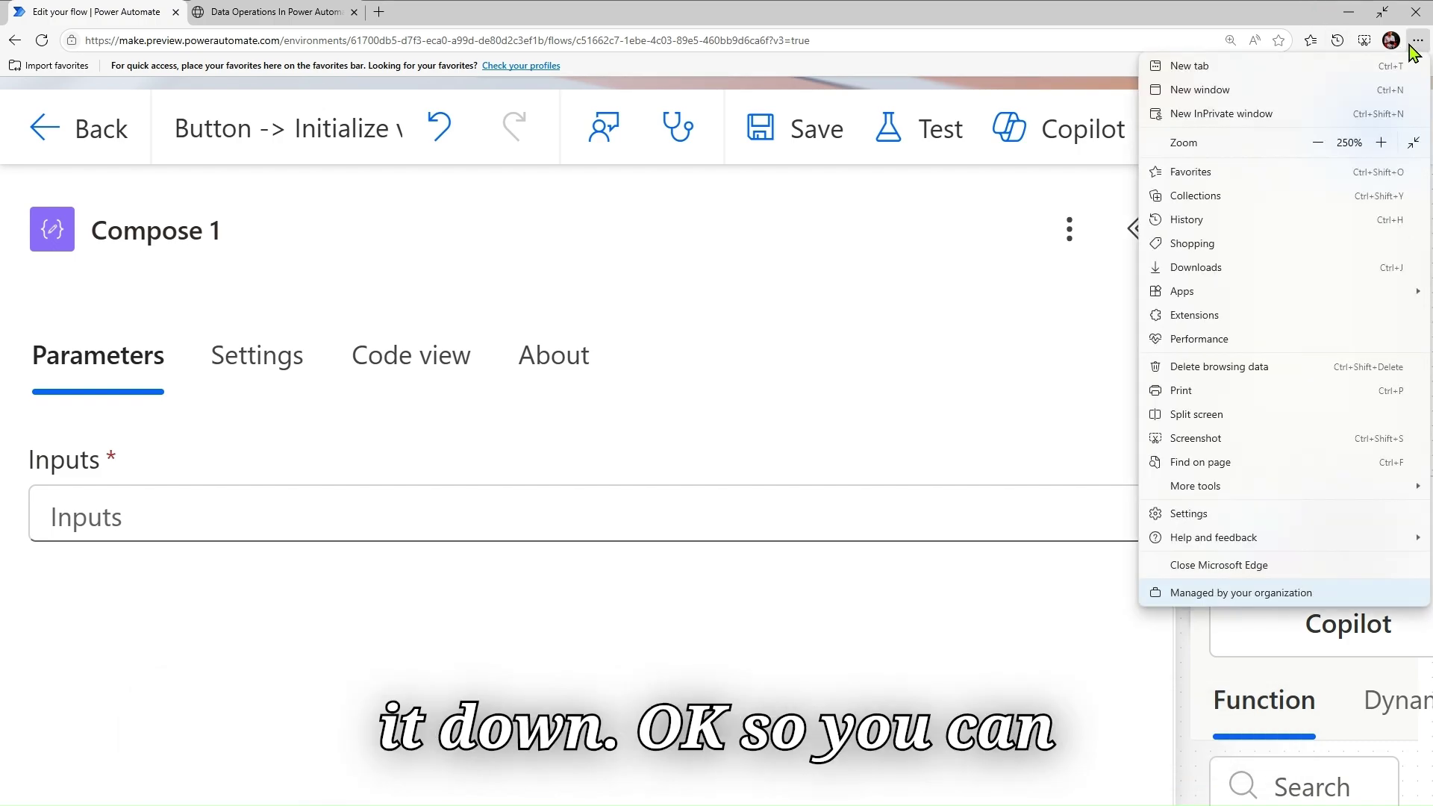
click(1319, 142)
click(1319, 143)
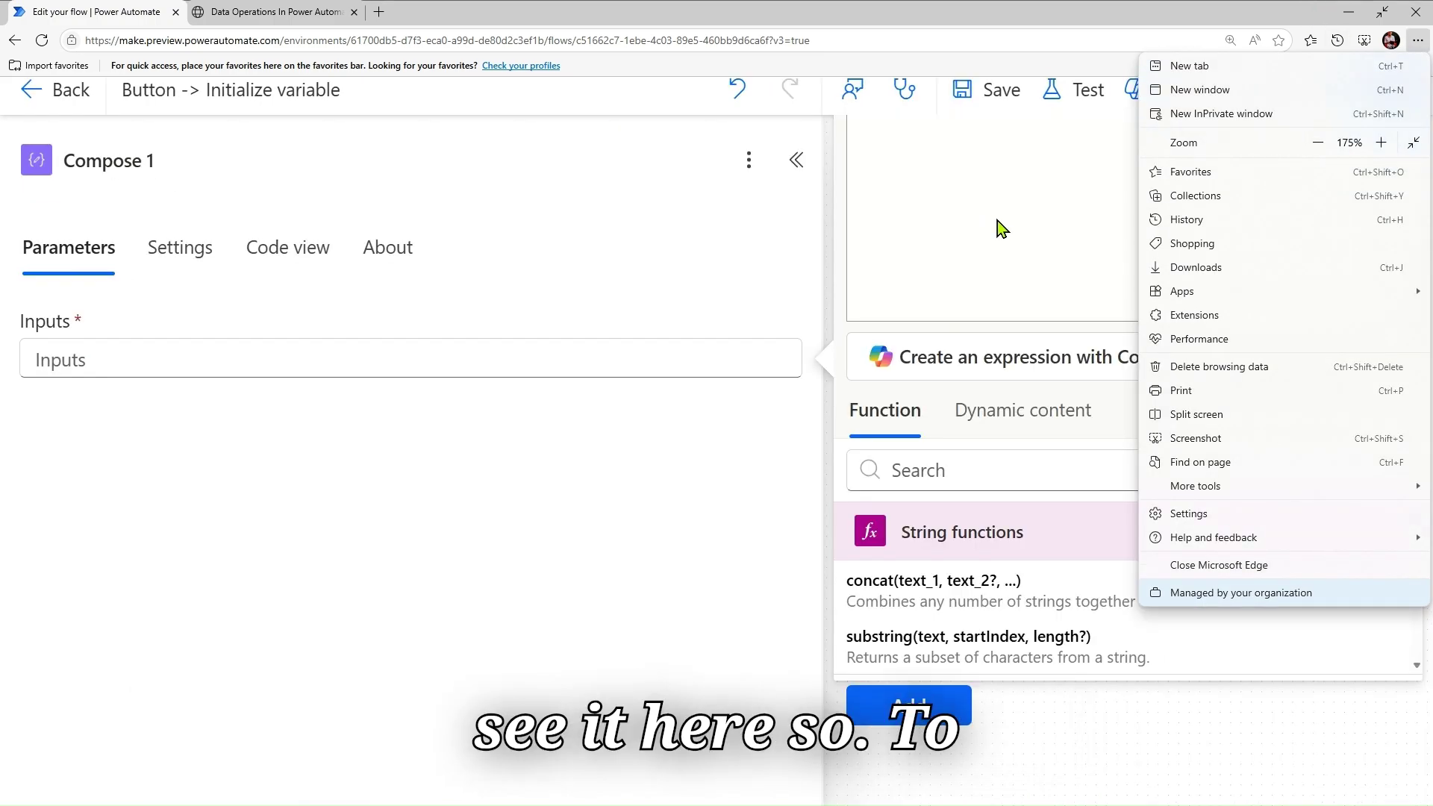
click(997, 220)
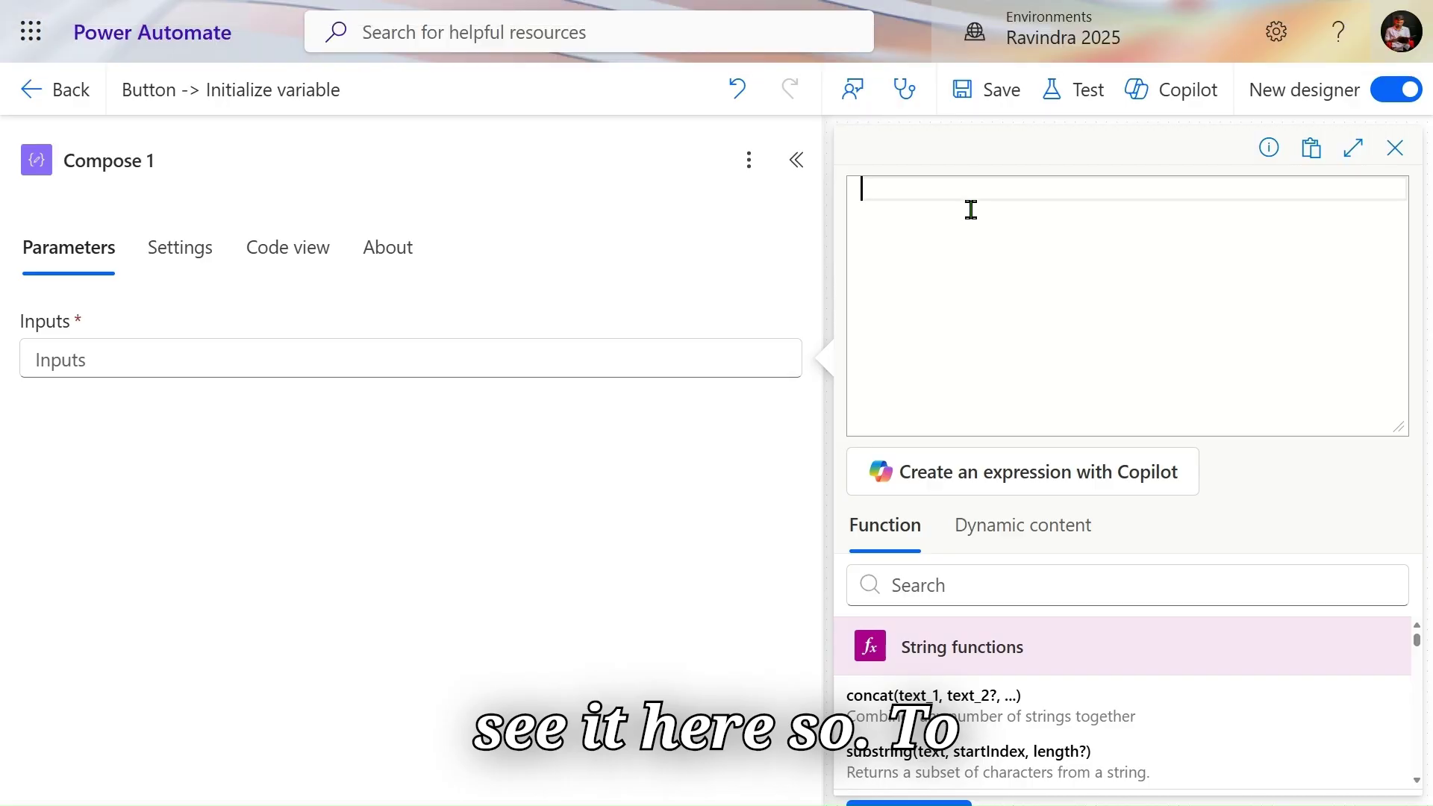
Build a concat expression containing the varName variable and apply it to Inputs.
click(1010, 536)
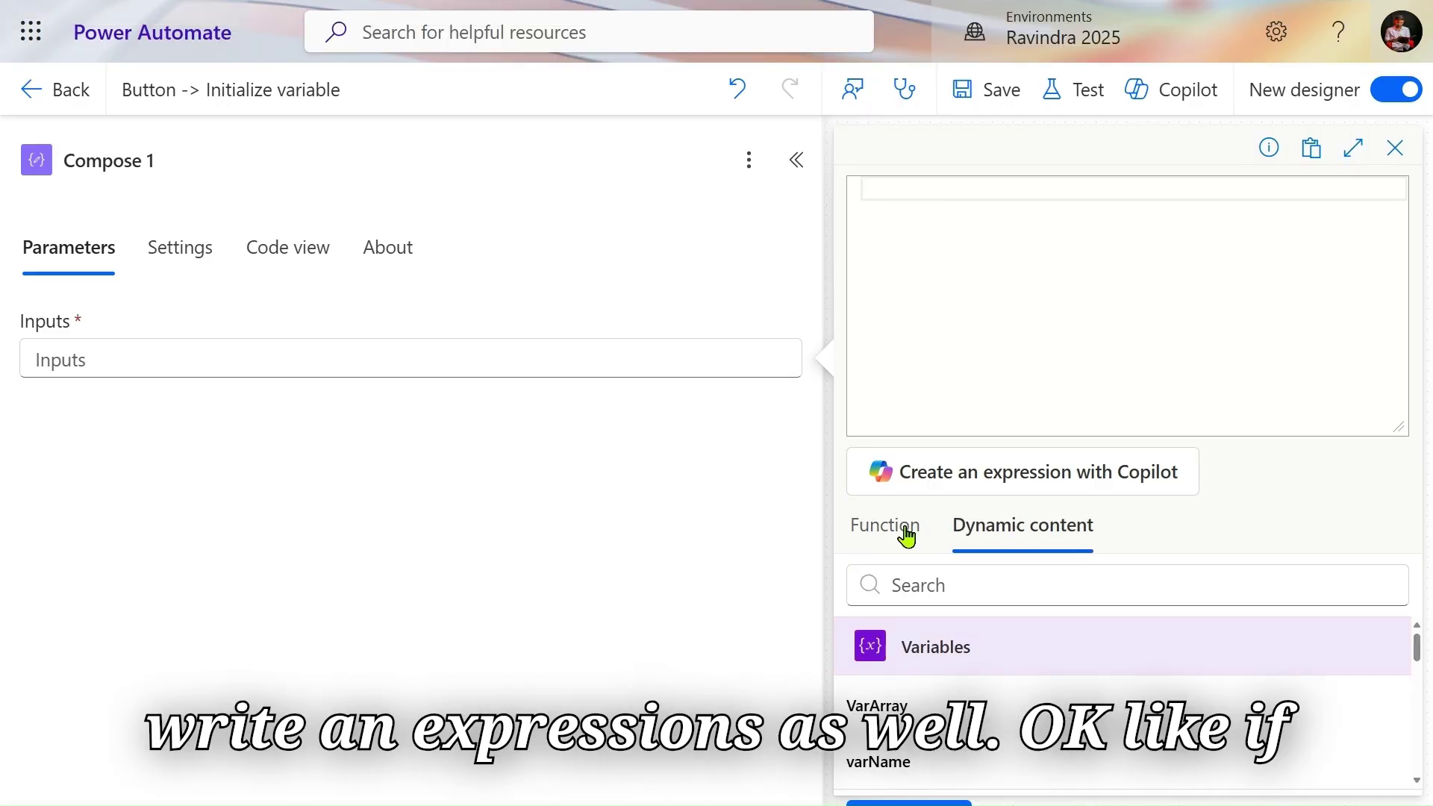
click(912, 548)
click(974, 705)
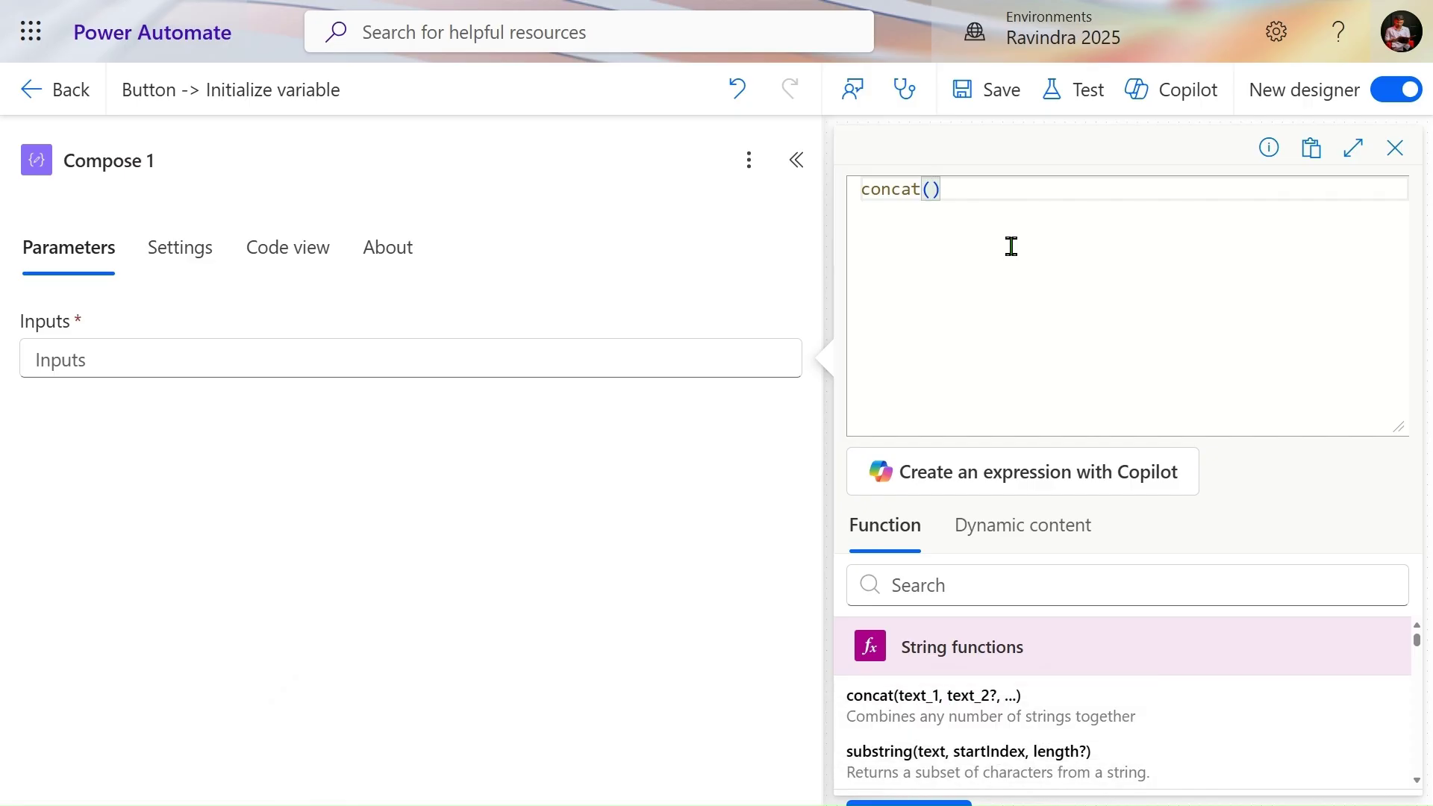
click(1005, 531)
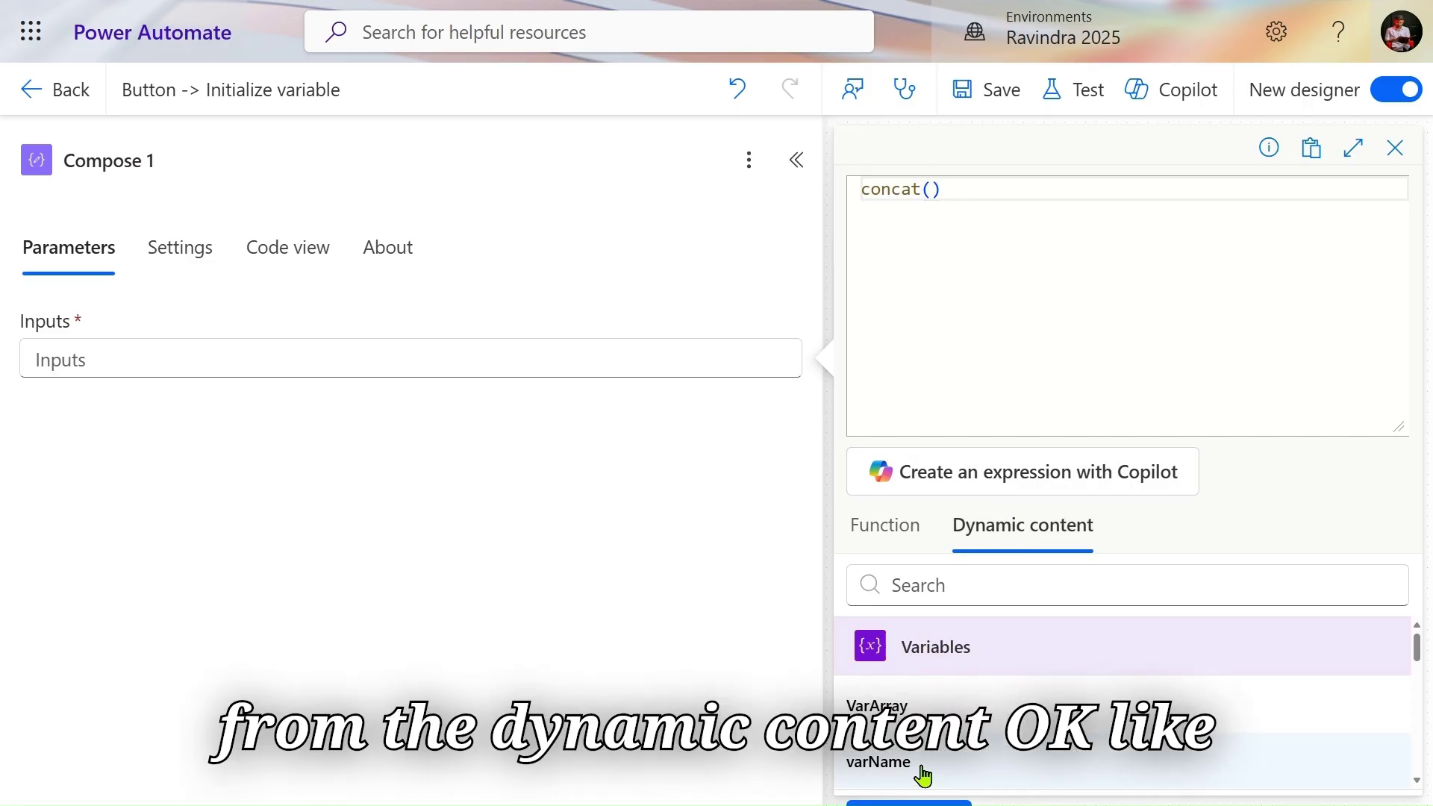
click(953, 766)
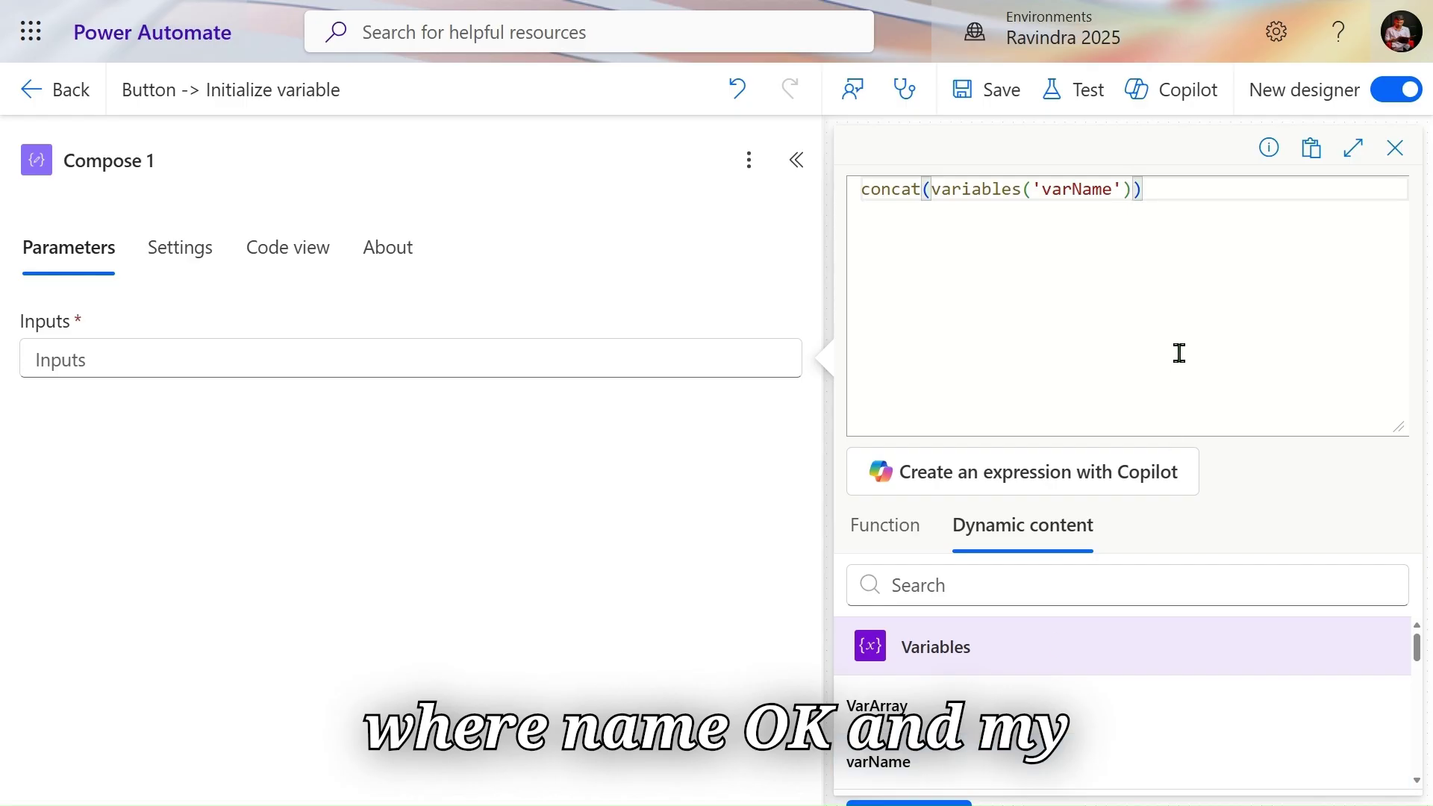
text(,)
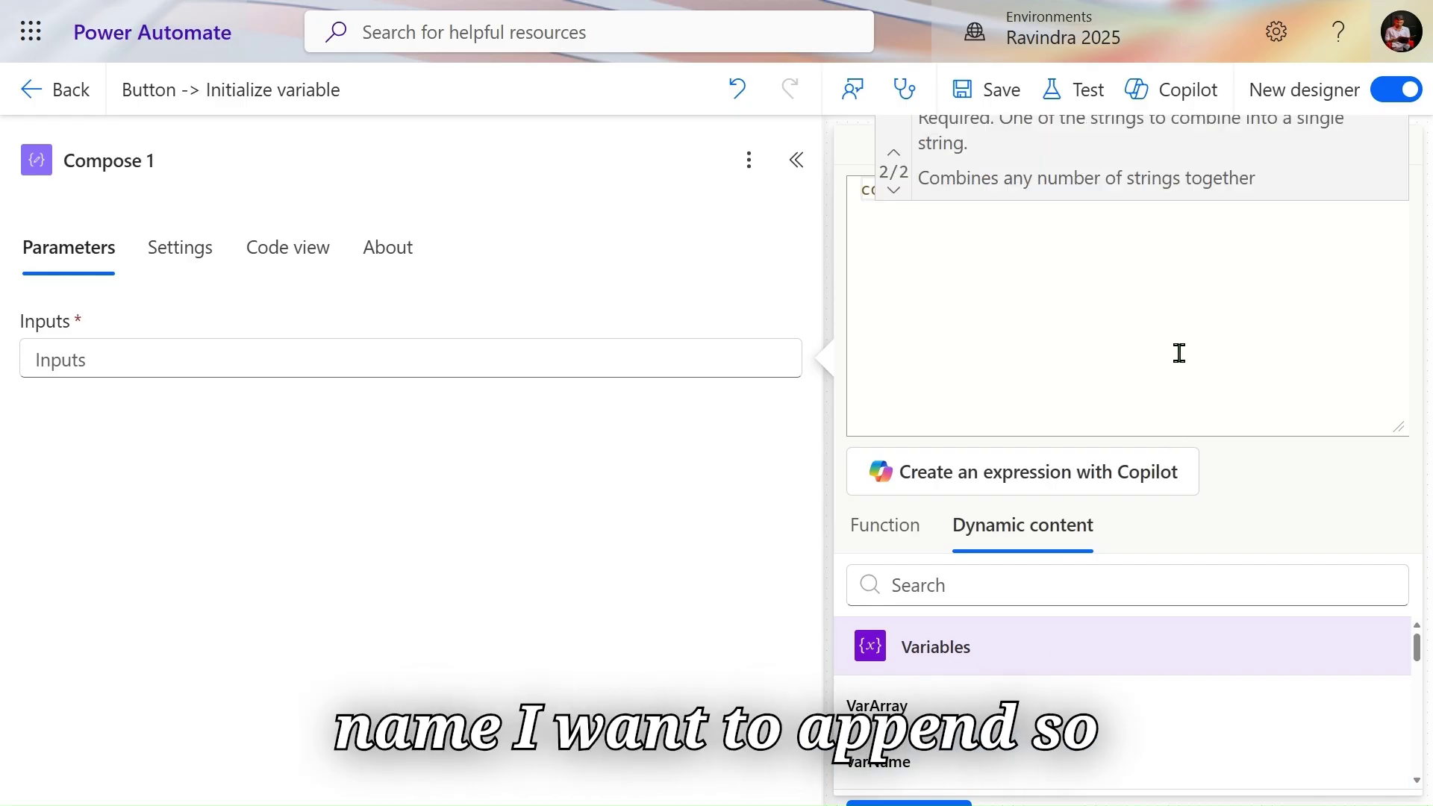
text(Ra)
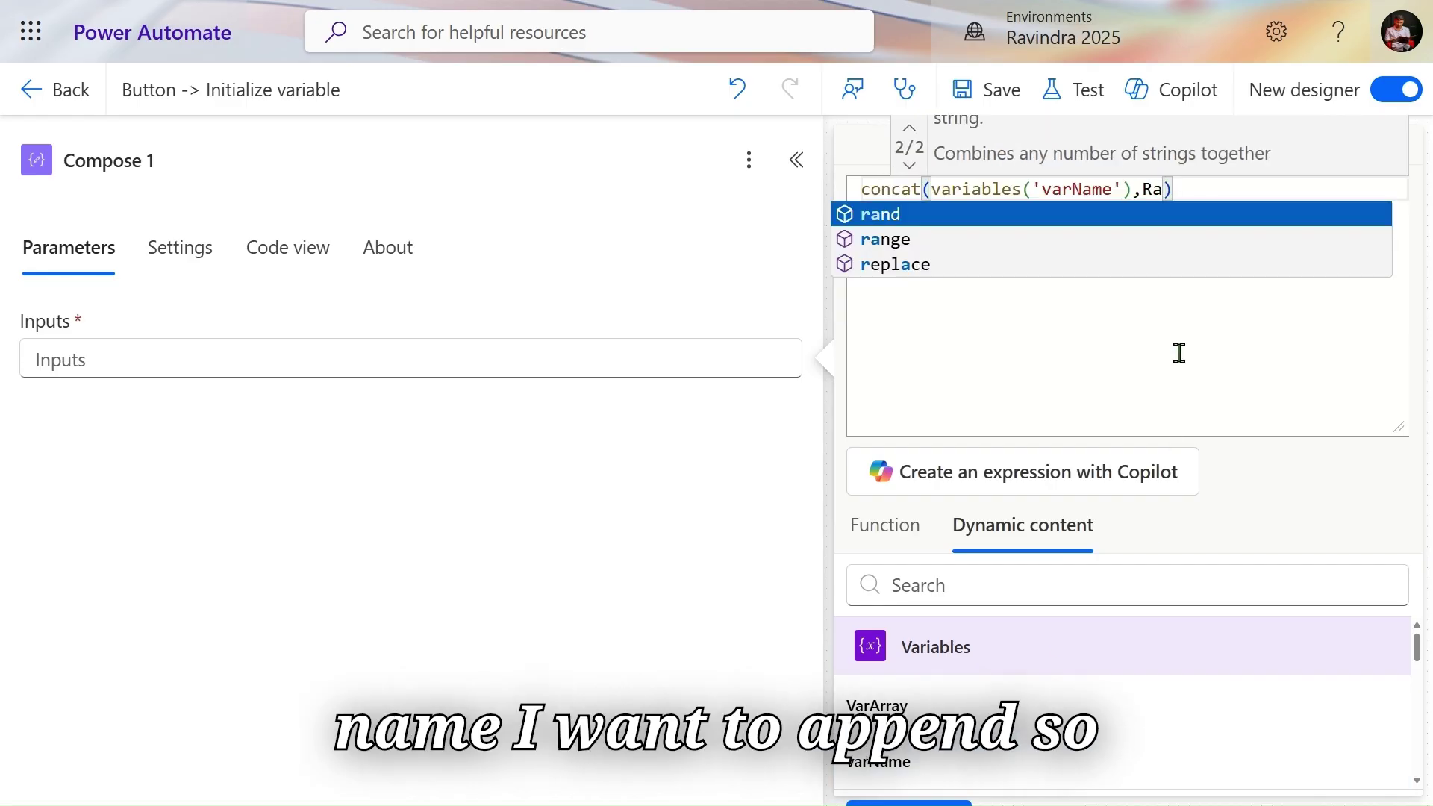
key(BackSpace)
key(BackSpace)
text(s)
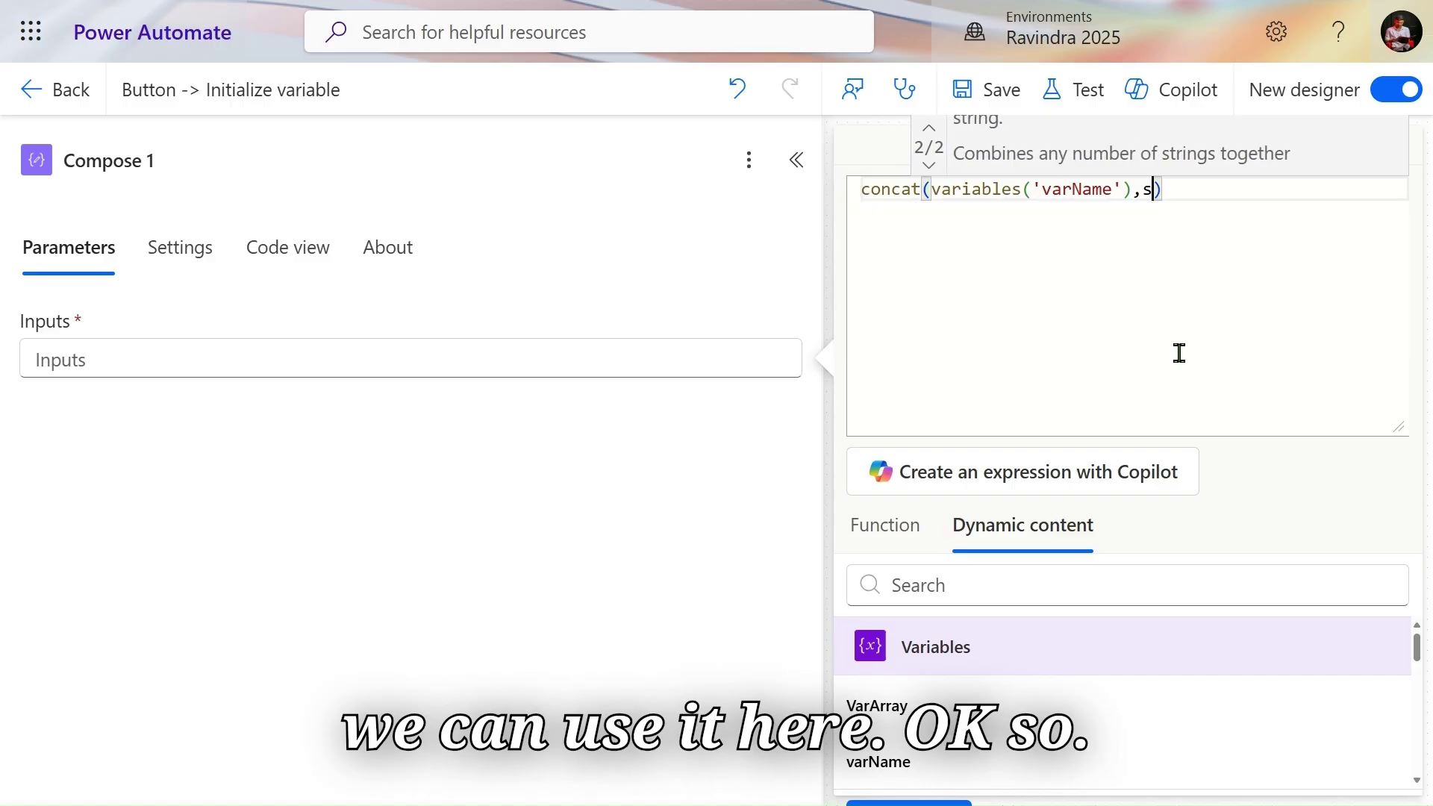
click(97, 373)
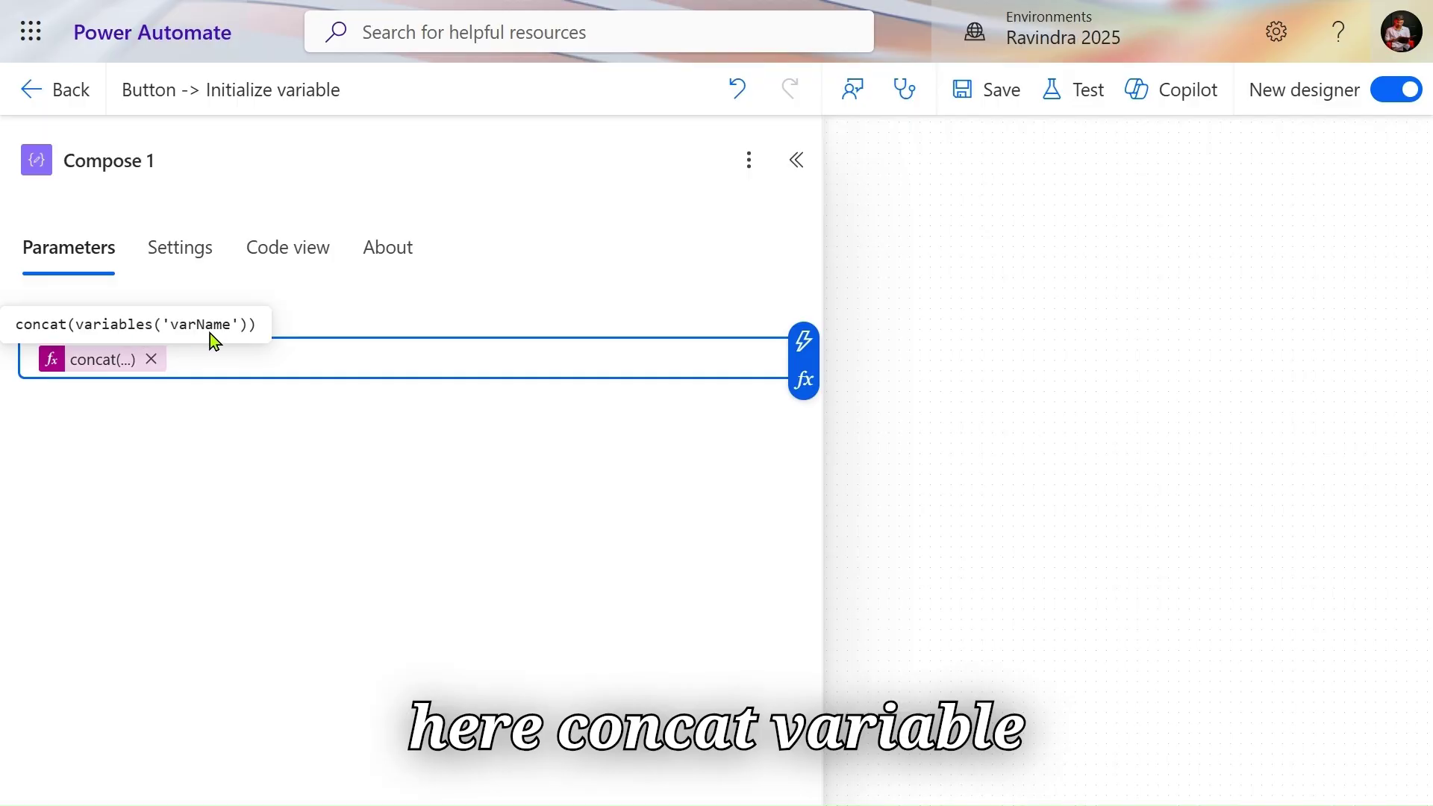
Add 'Ravi' to the concat expression, set browser zoom to 150%, and update Inputs.
click(91, 367)
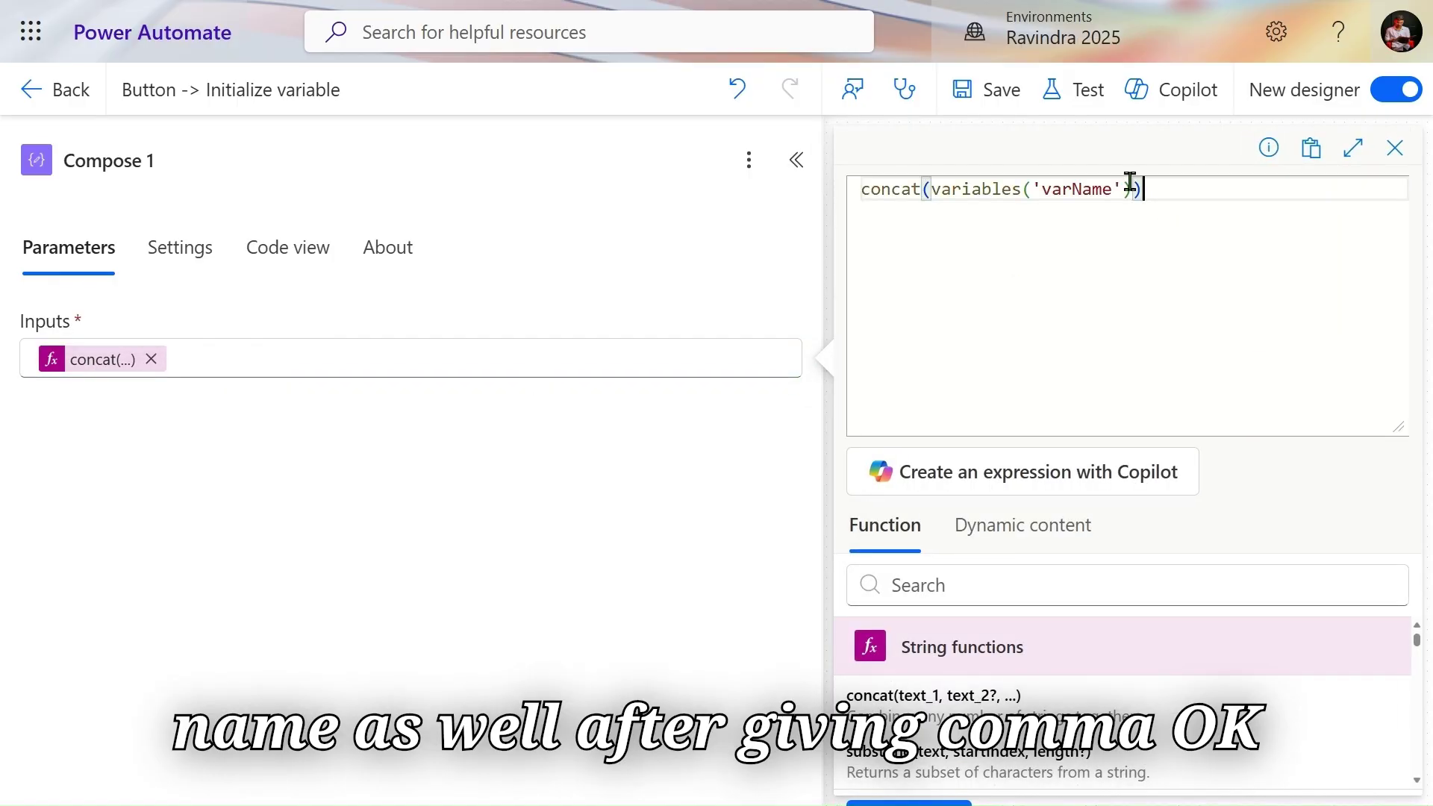
text(,)
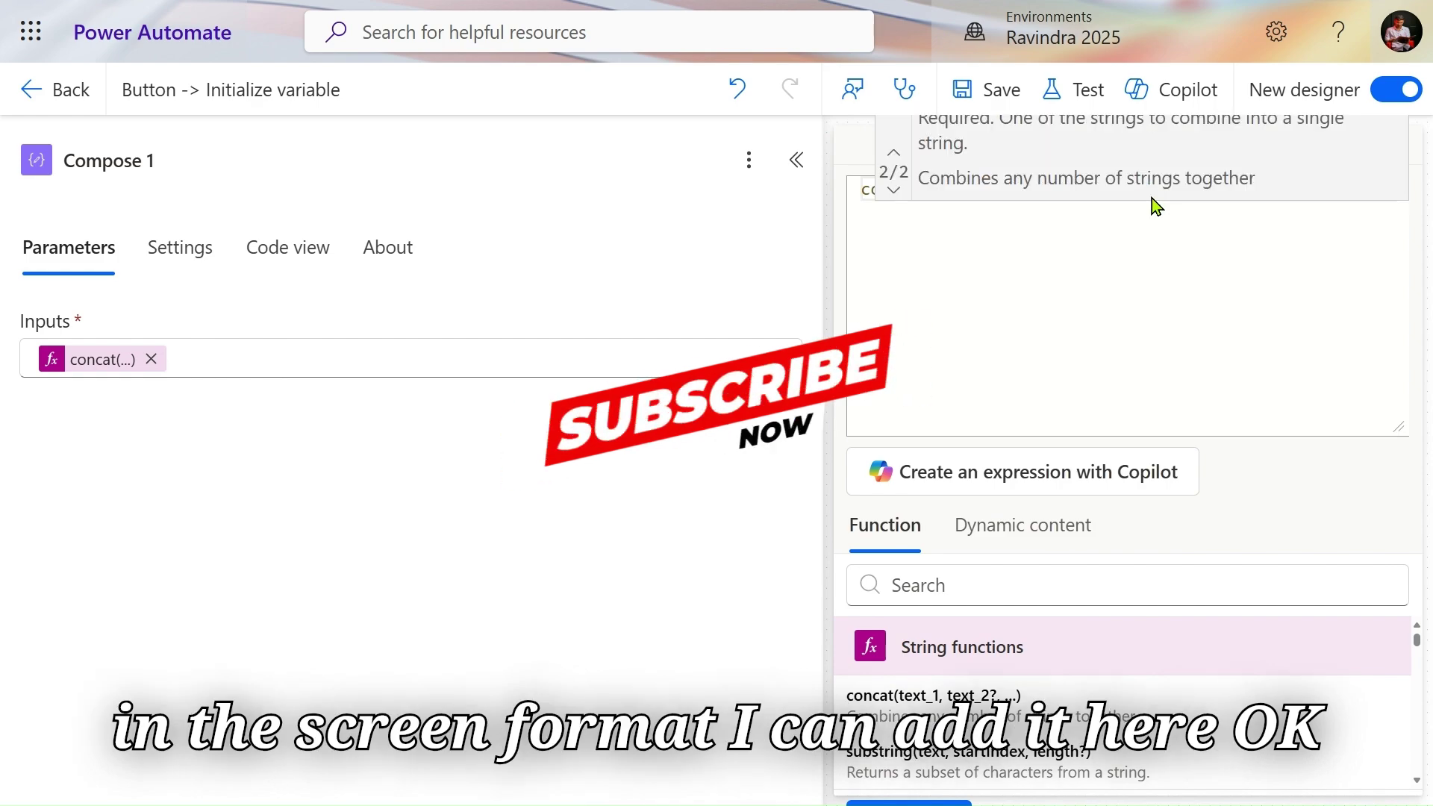
text('')
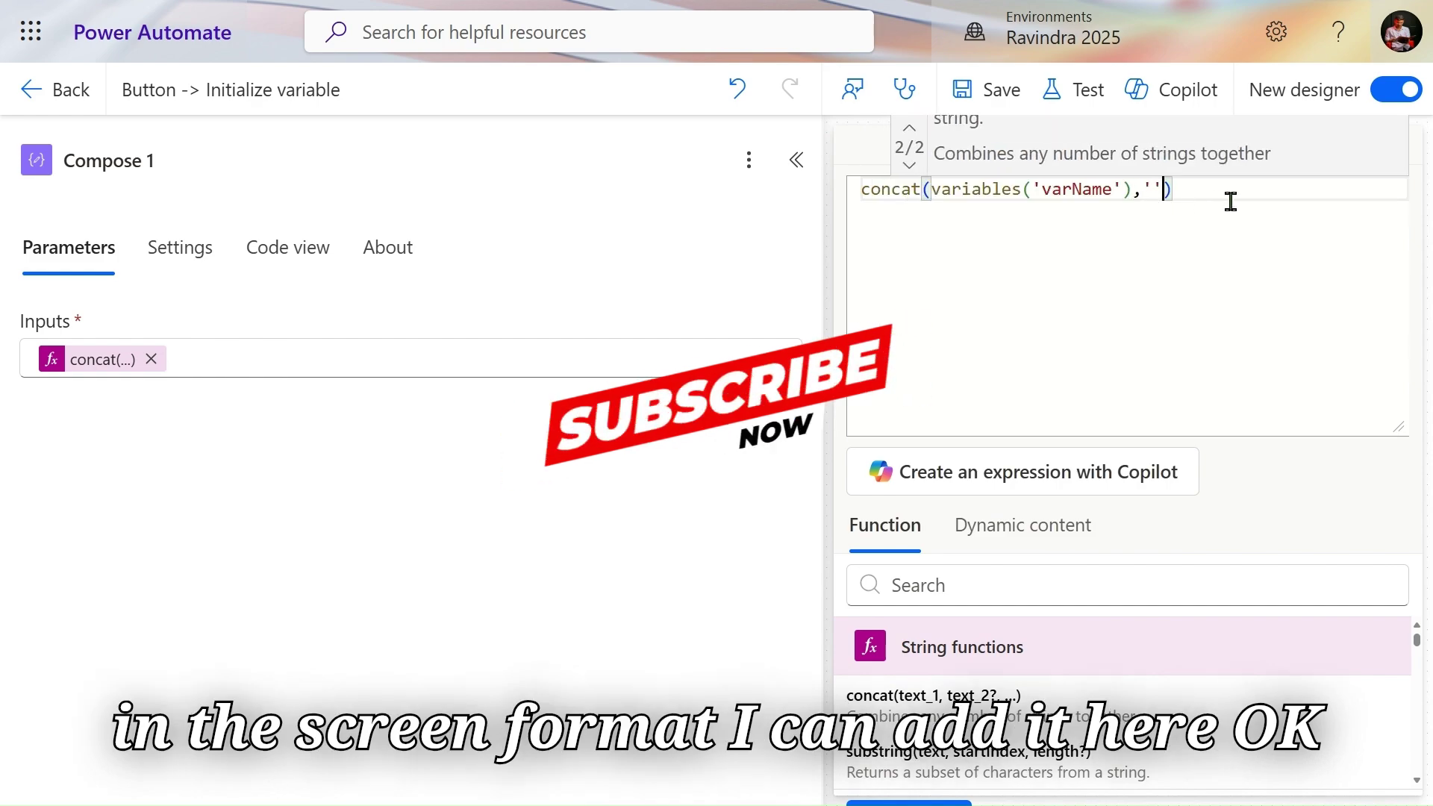
text(Ra)
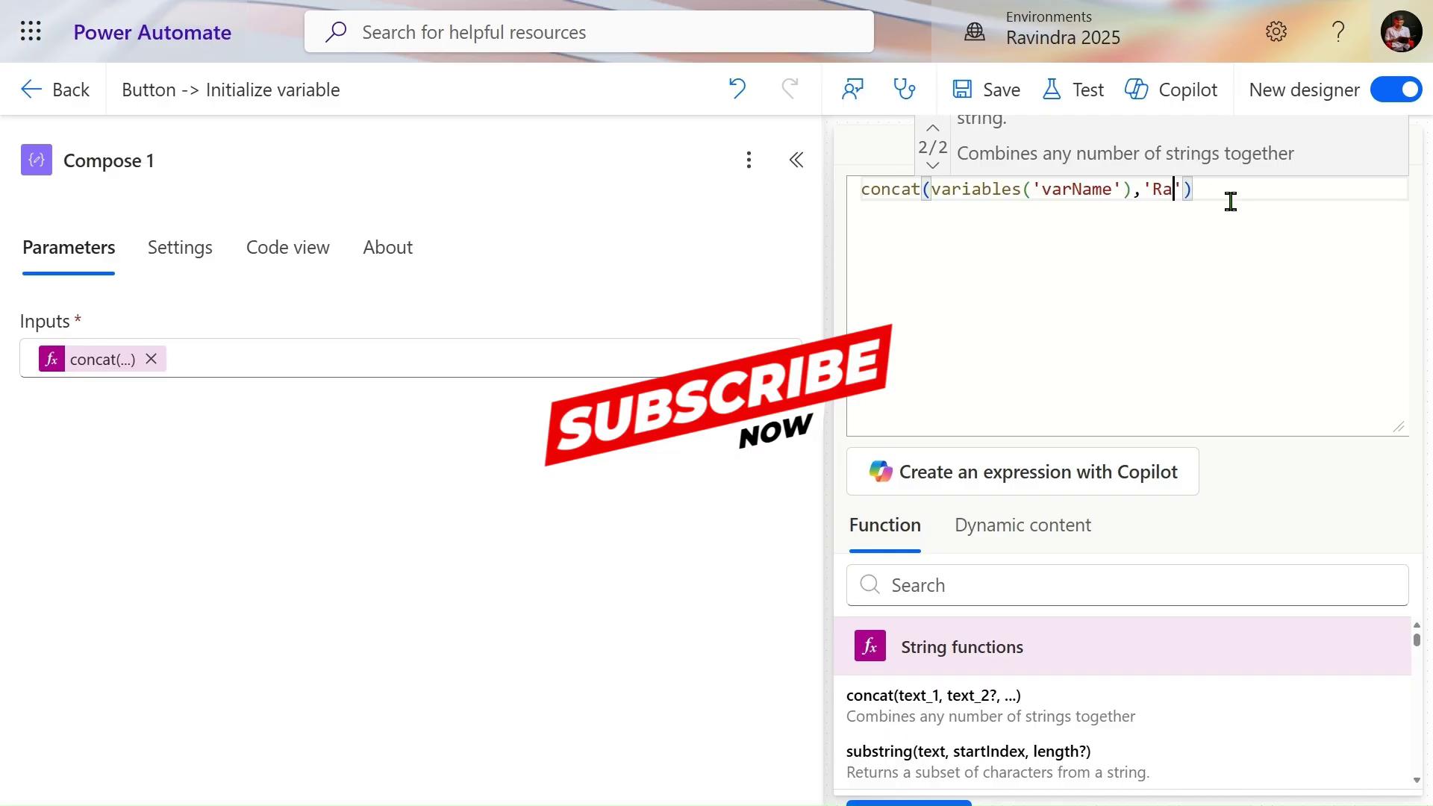
text(vi)
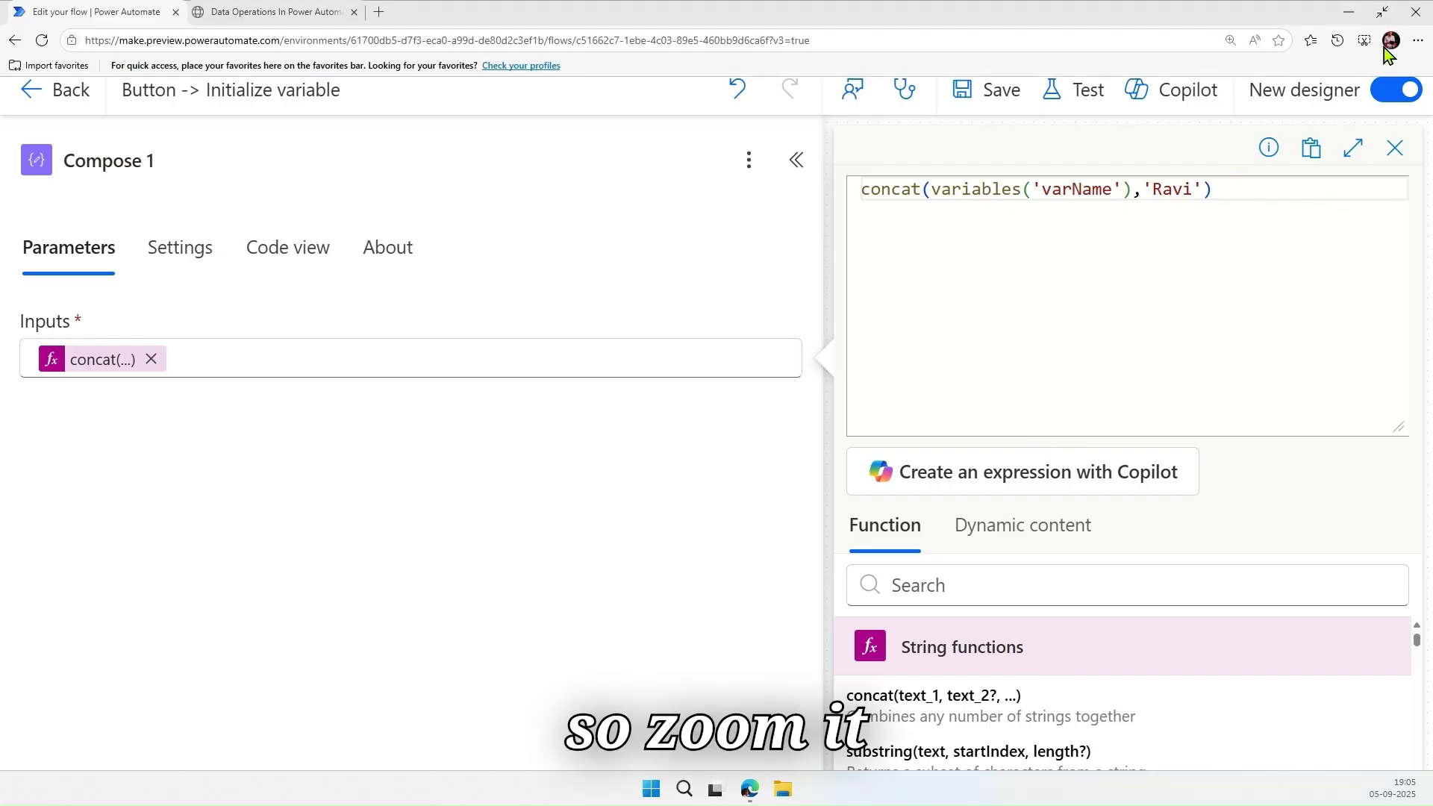
click(1417, 40)
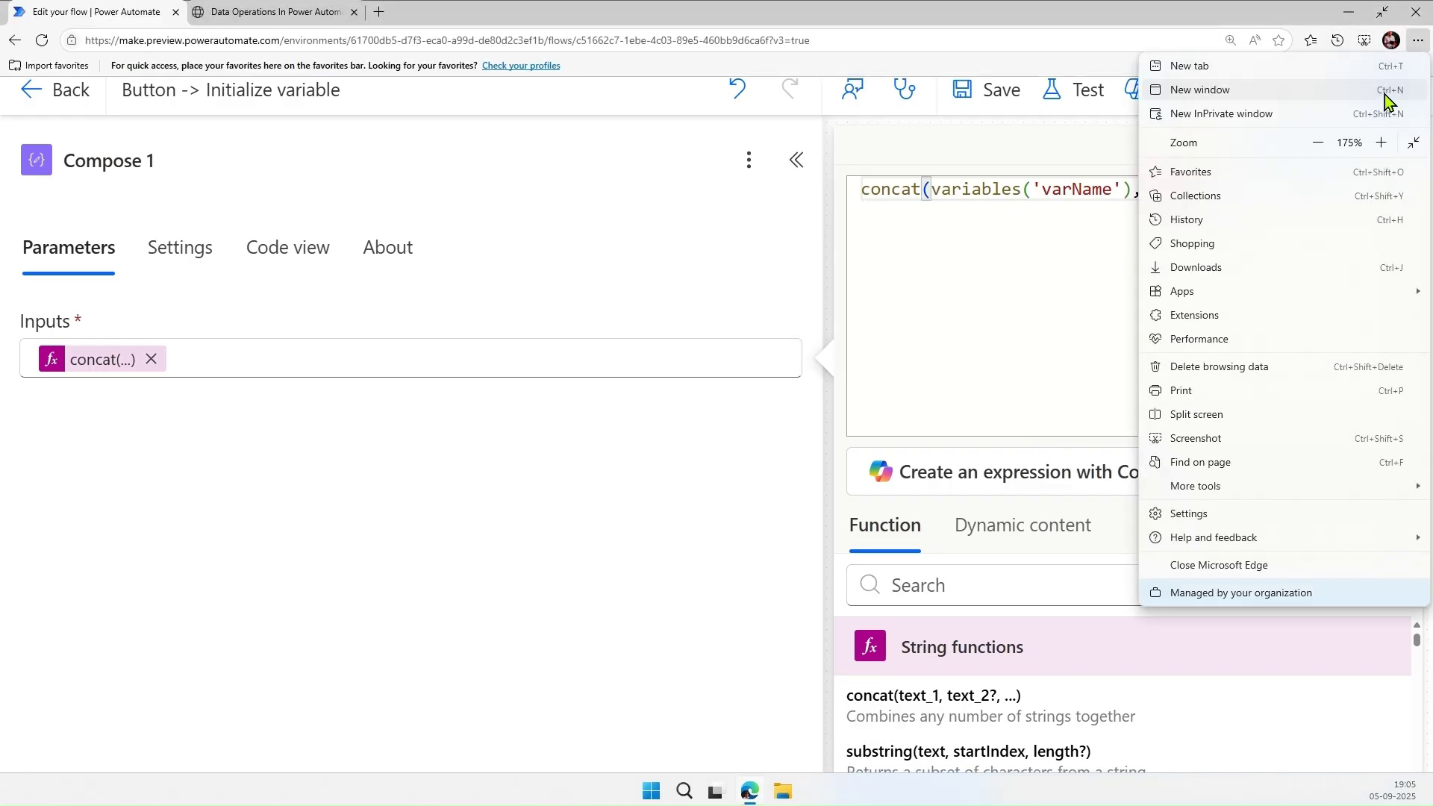
click(1318, 143)
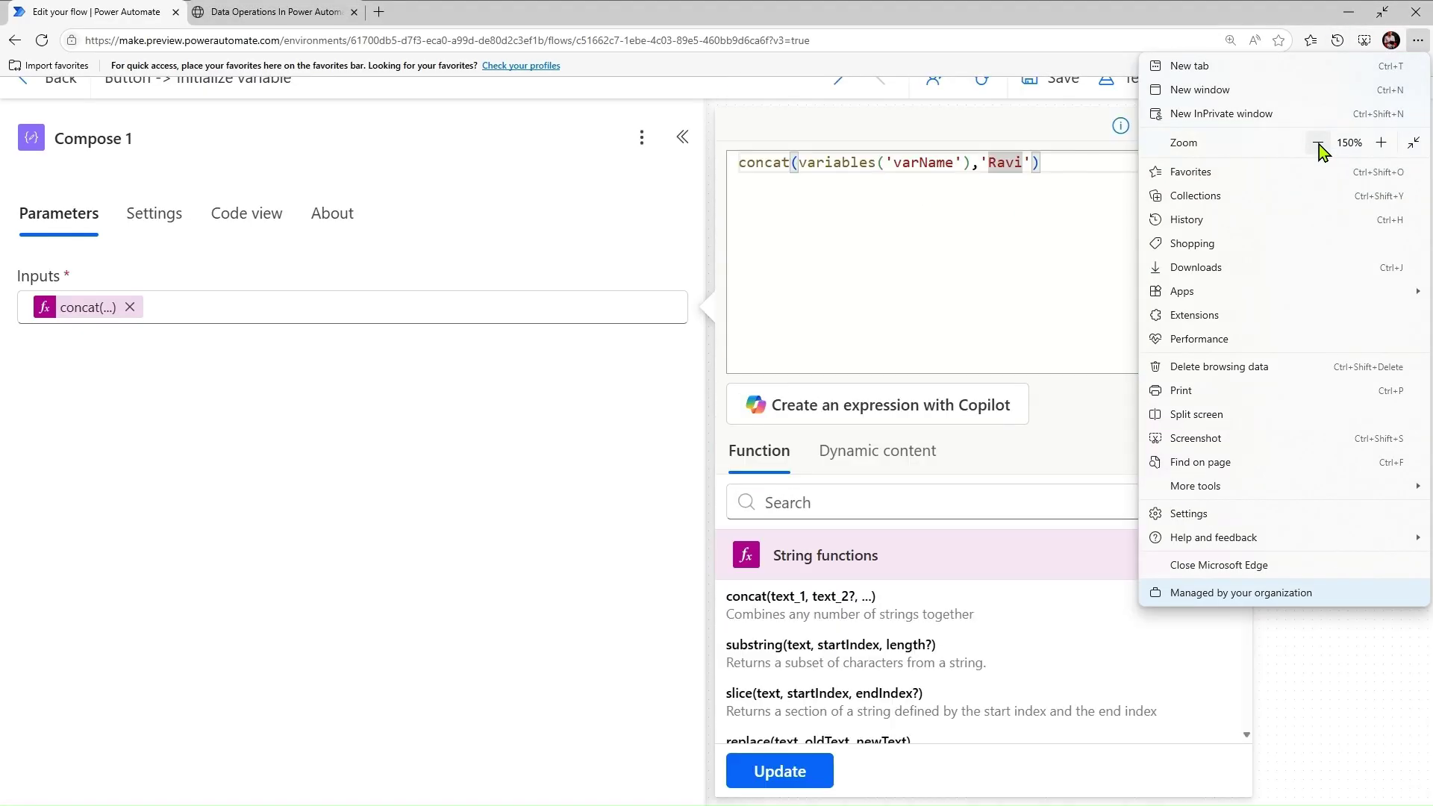
click(812, 776)
click(810, 775)
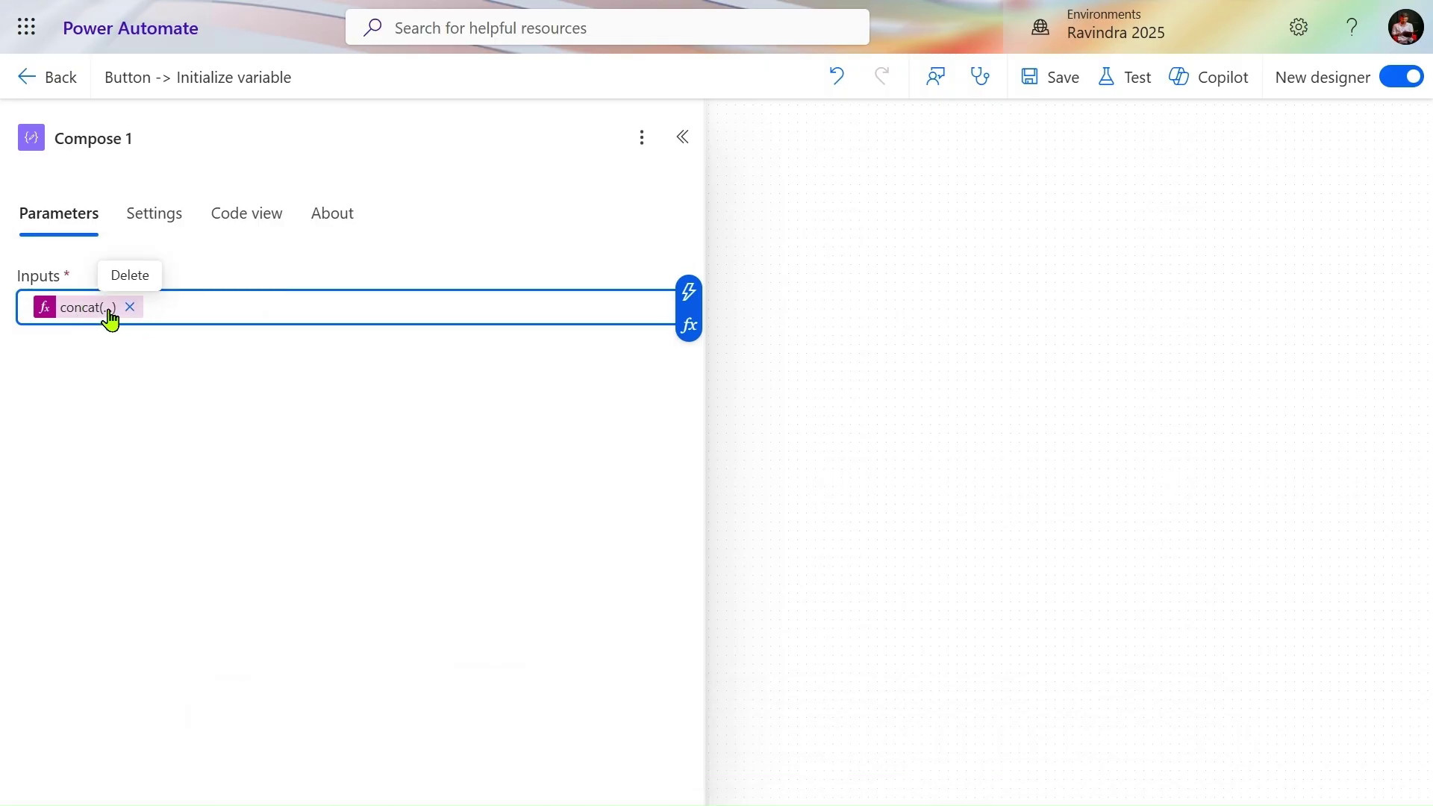
click(184, 131)
key(ctrl+a)
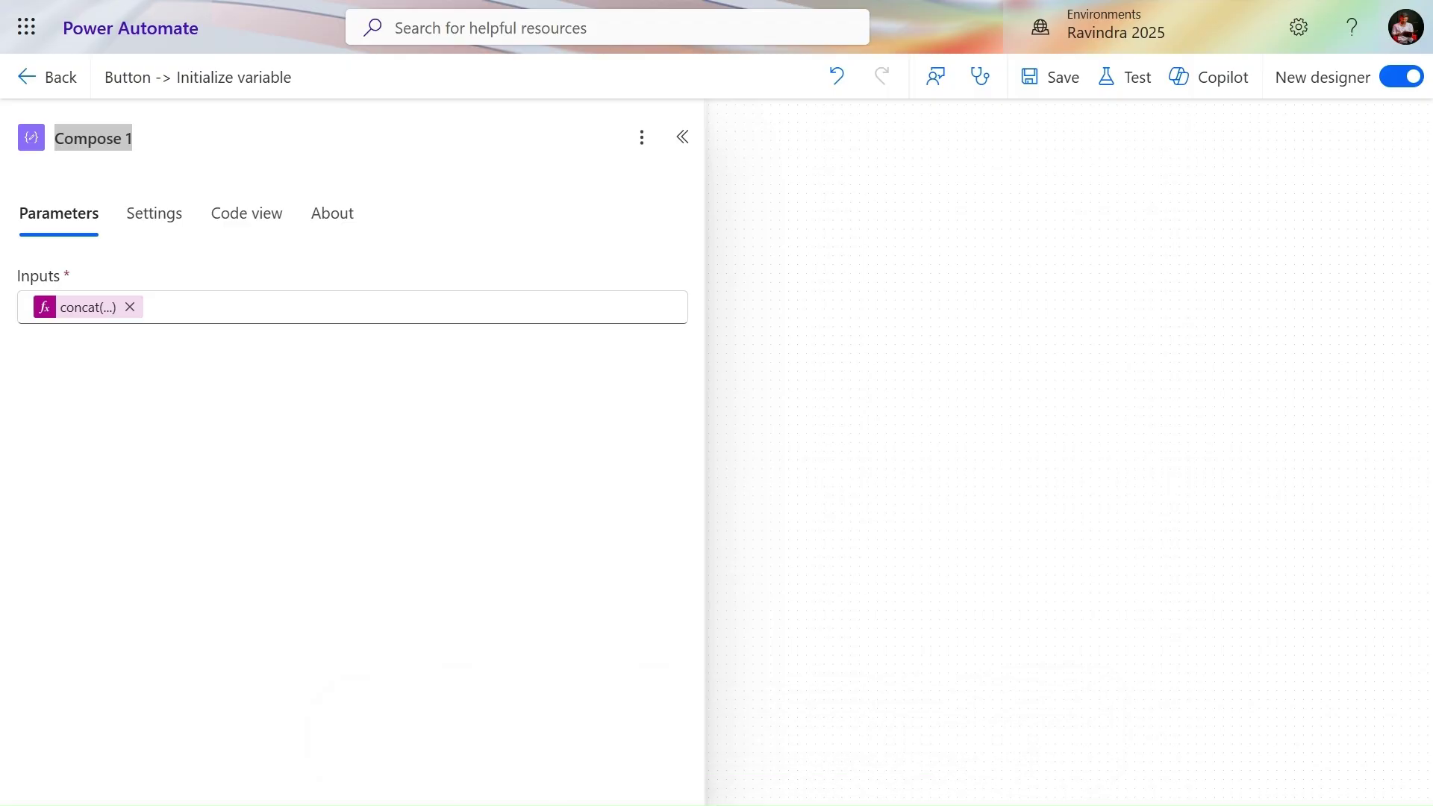
Collapse the Compose 1 details panel to view the full flow canvas.
click(683, 139)
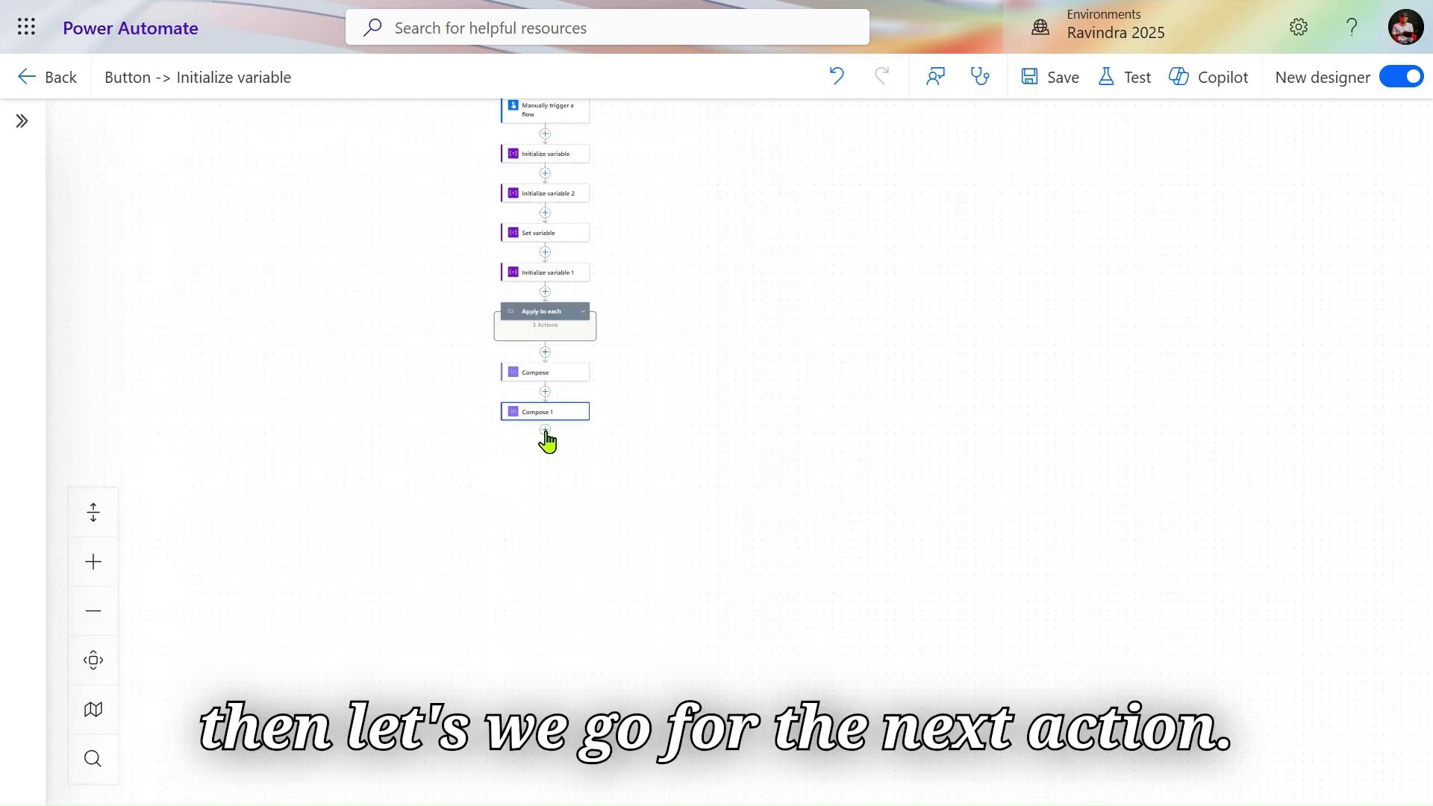
Insert a Data Operation Join action below Compose 1 on the zoomed-in canvas.
click(99, 561)
click(99, 562)
click(99, 561)
click(99, 561)
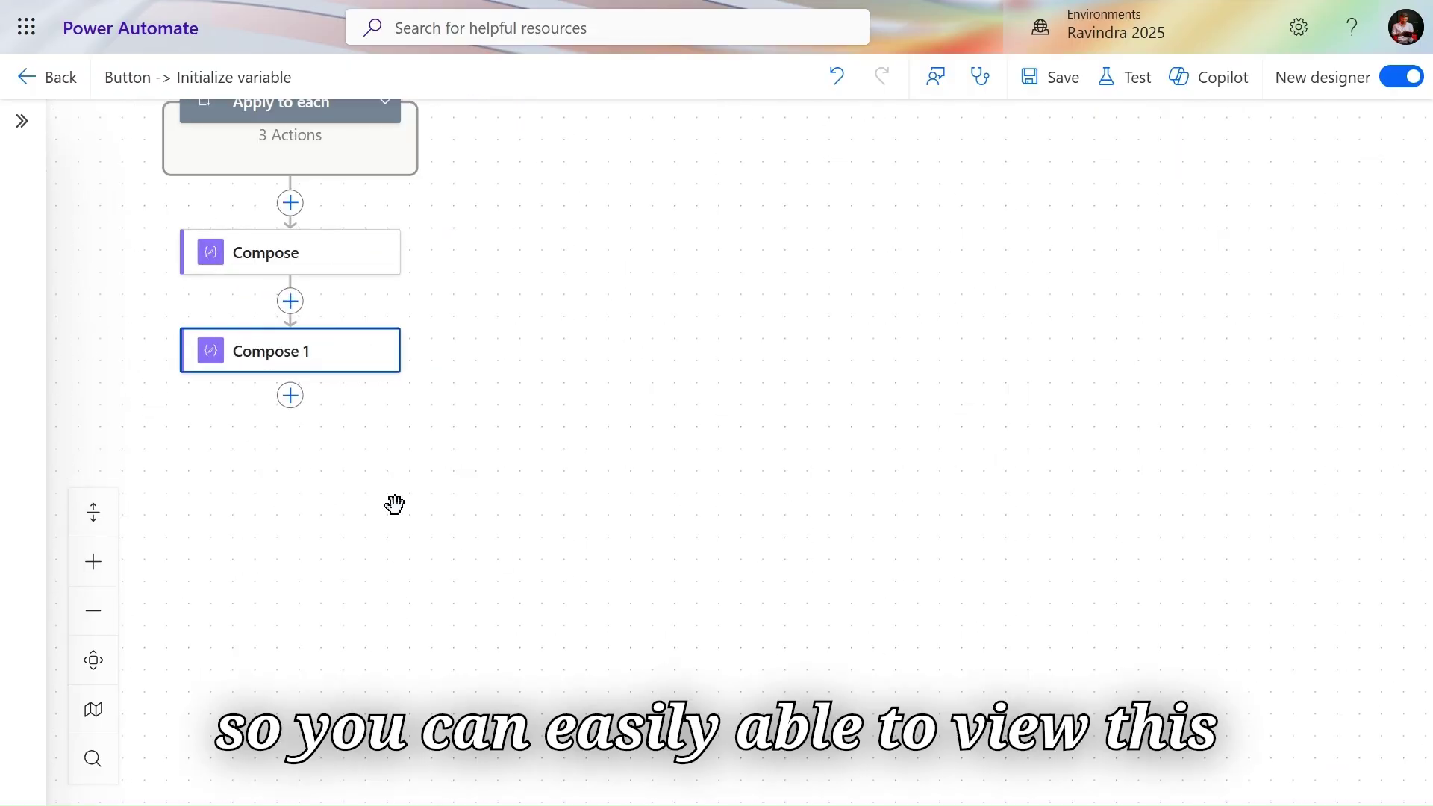
drag(394, 505, 1176, 553)
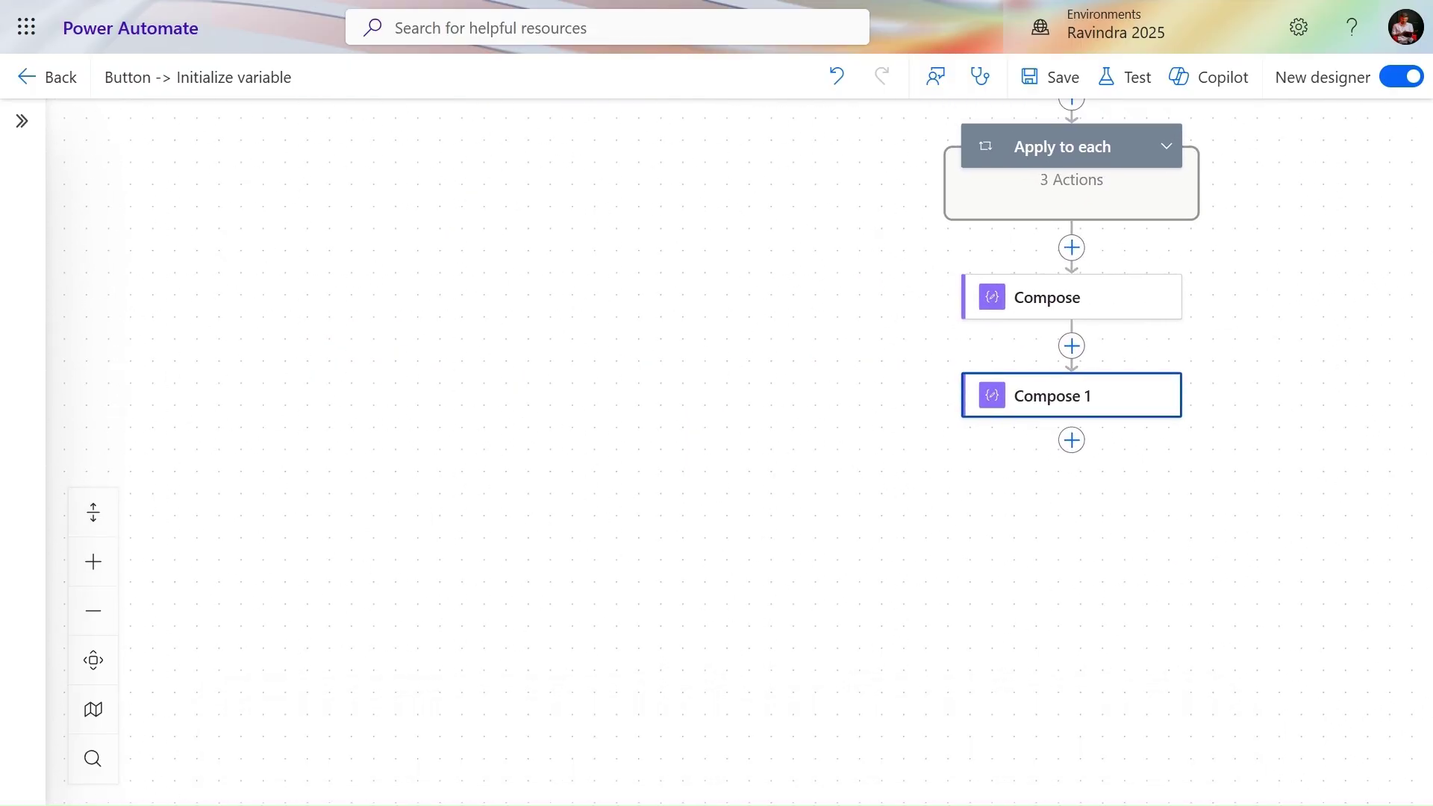
click(1071, 445)
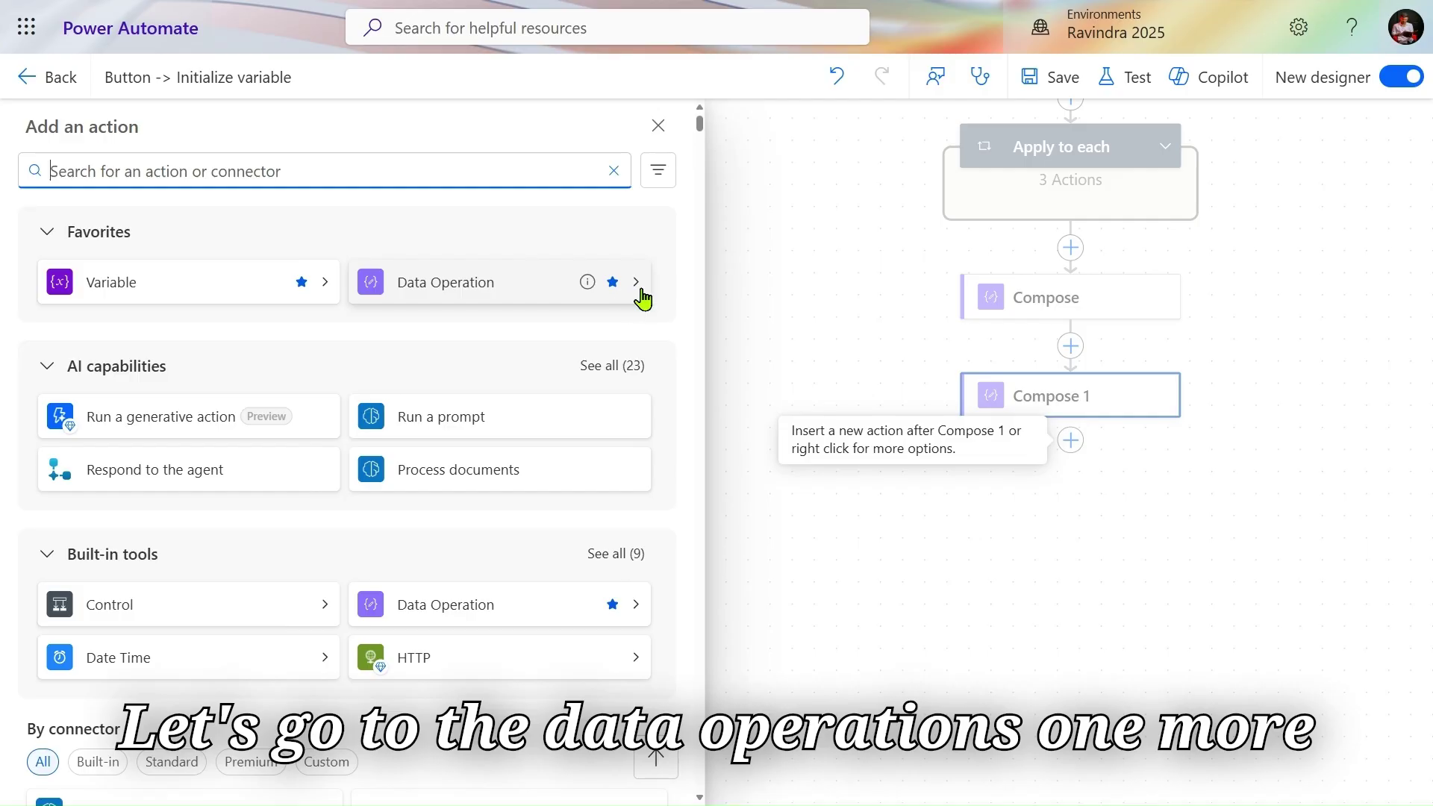
click(640, 297)
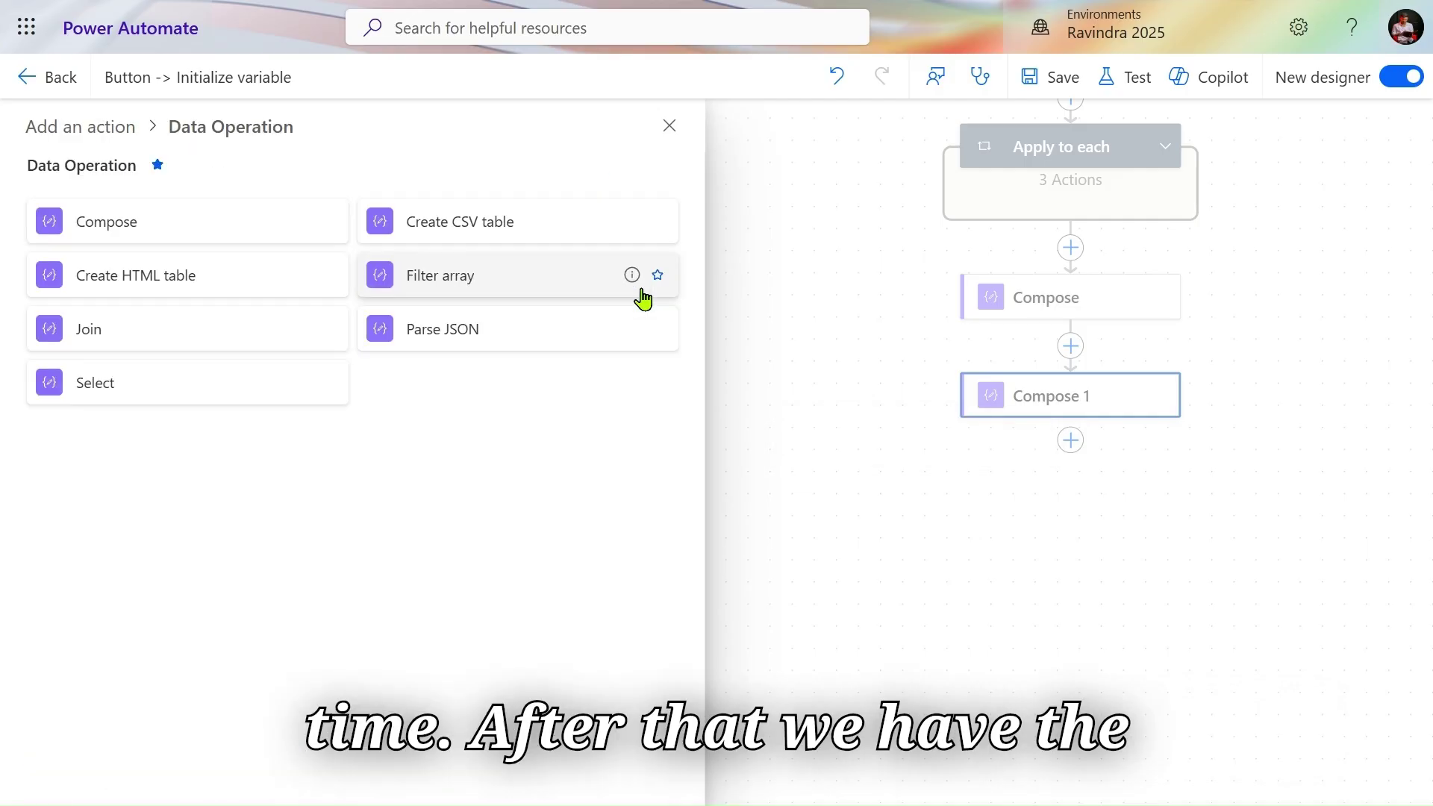
click(240, 329)
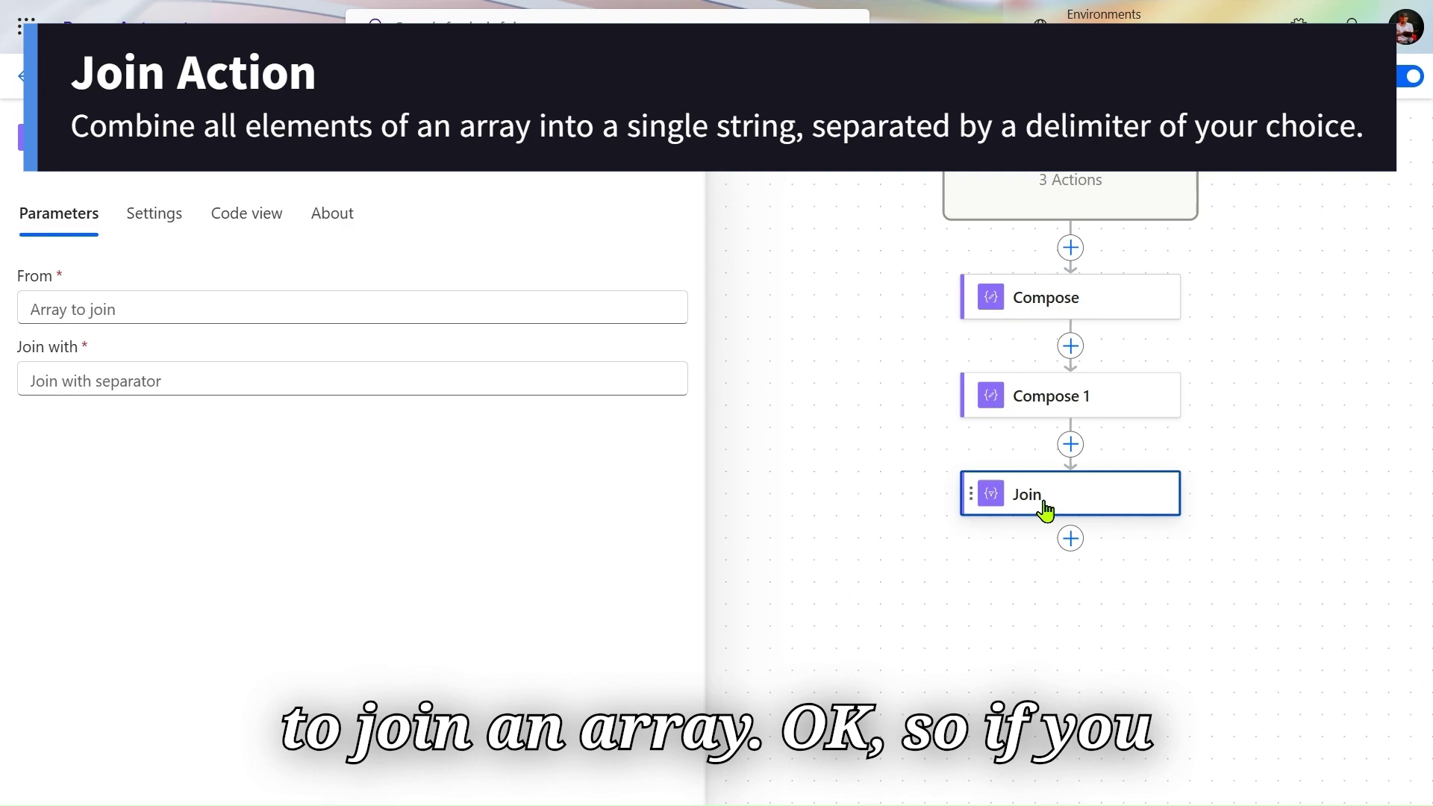
scroll(1044, 507, up, 5)
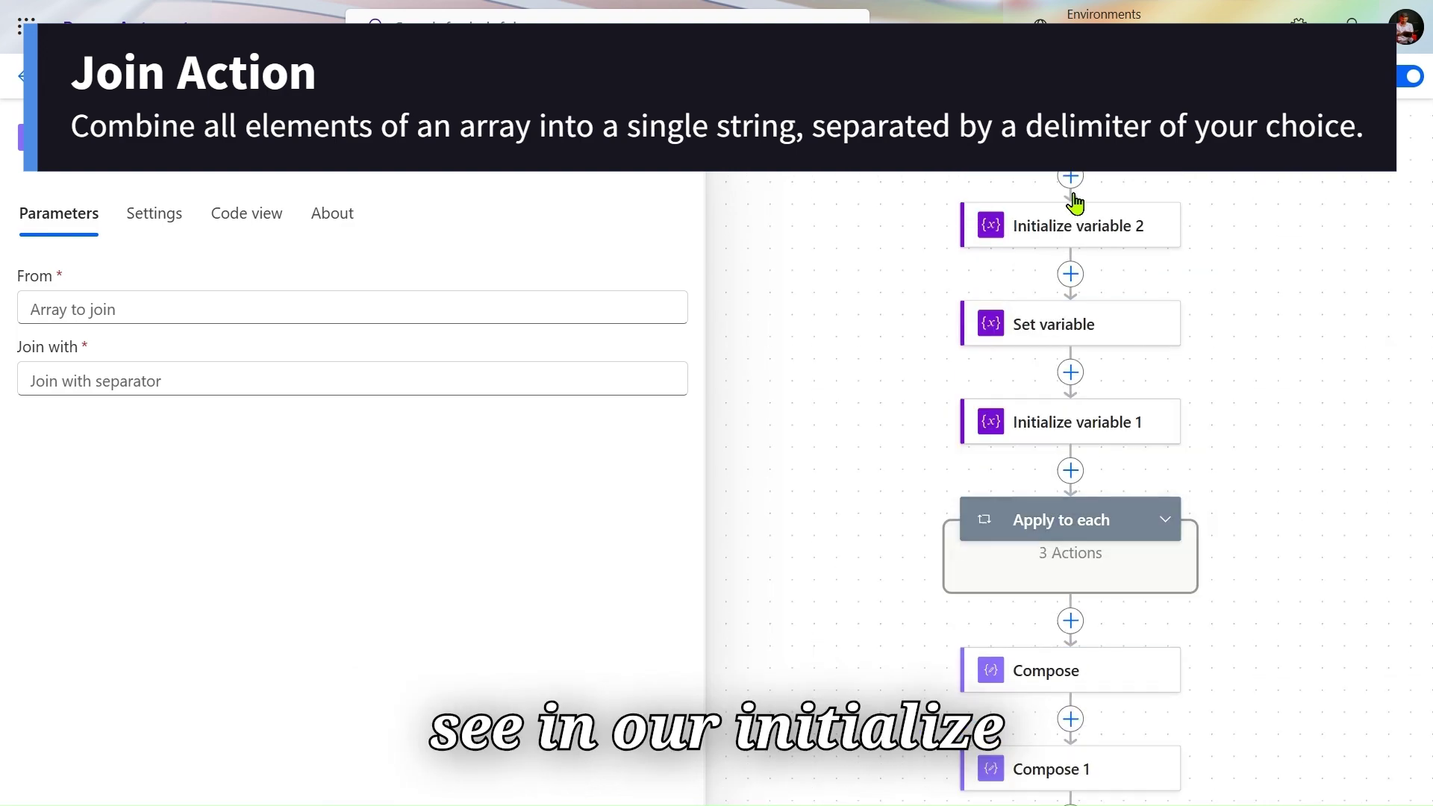
Inspect the initialized variables and open the Initialize variable 1 action.
click(1075, 422)
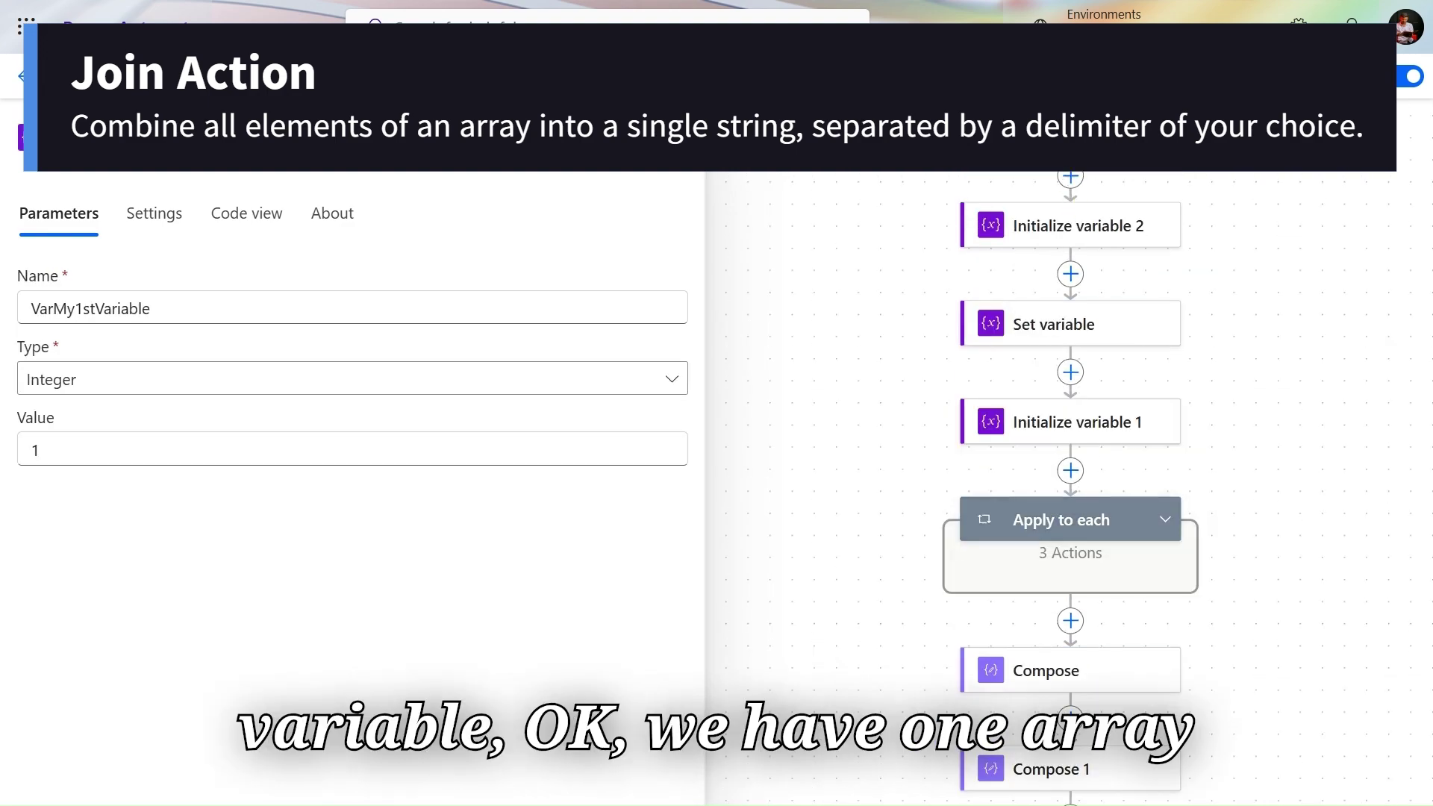
scroll(1048, 233, up, 2)
click(1032, 370)
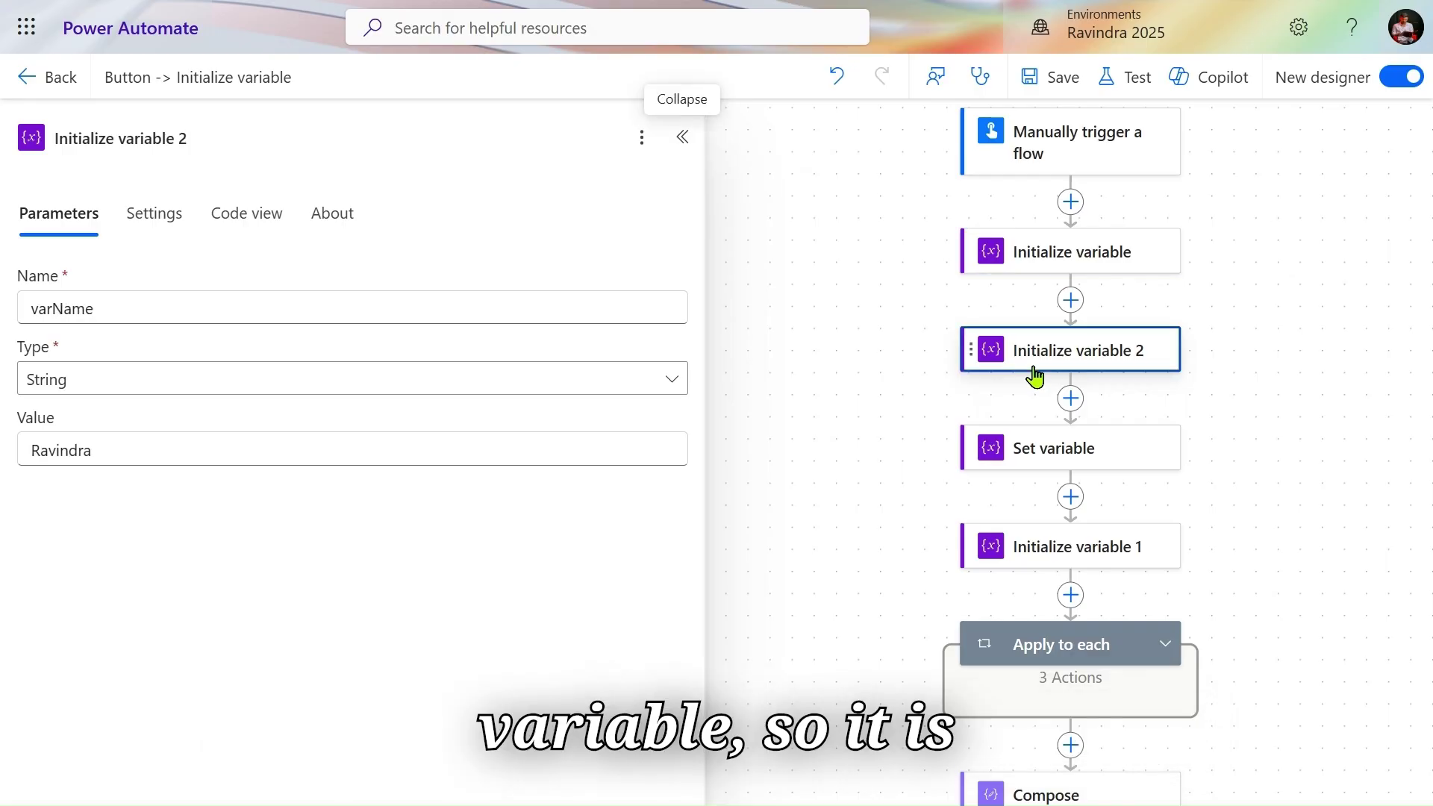
click(1053, 549)
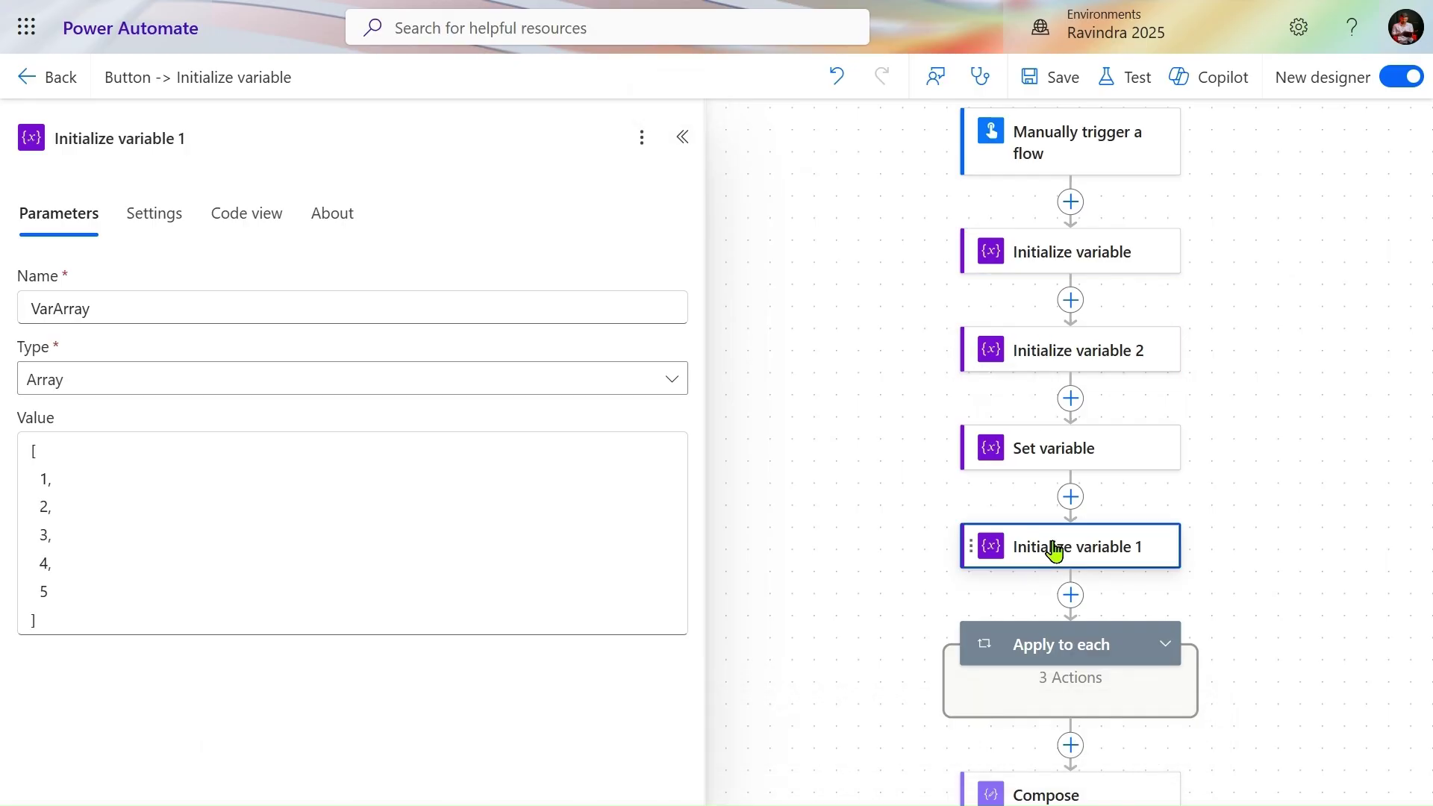
Rename the Initialize variable 1 action's title to VarArray.
triple_click(185, 137)
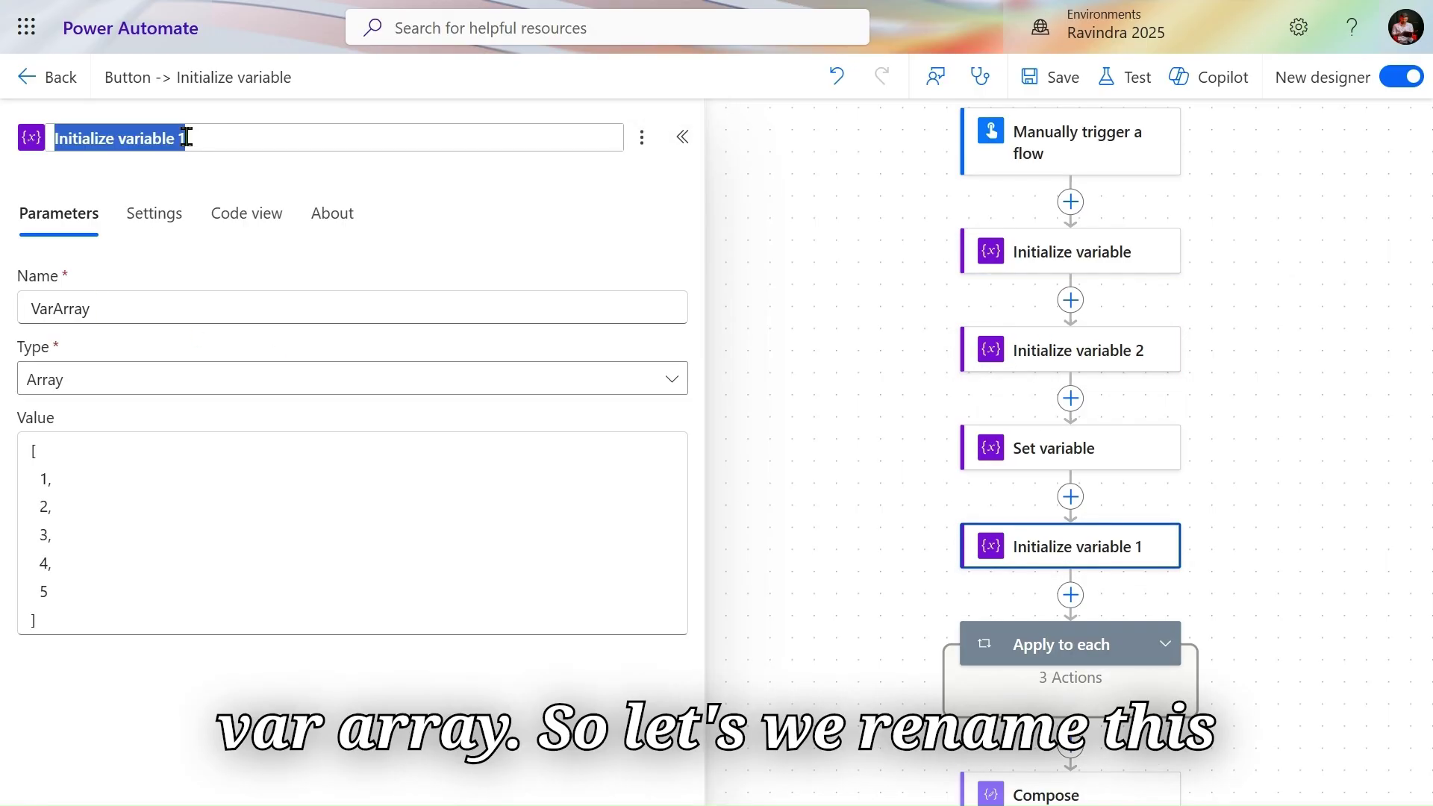
text(A)
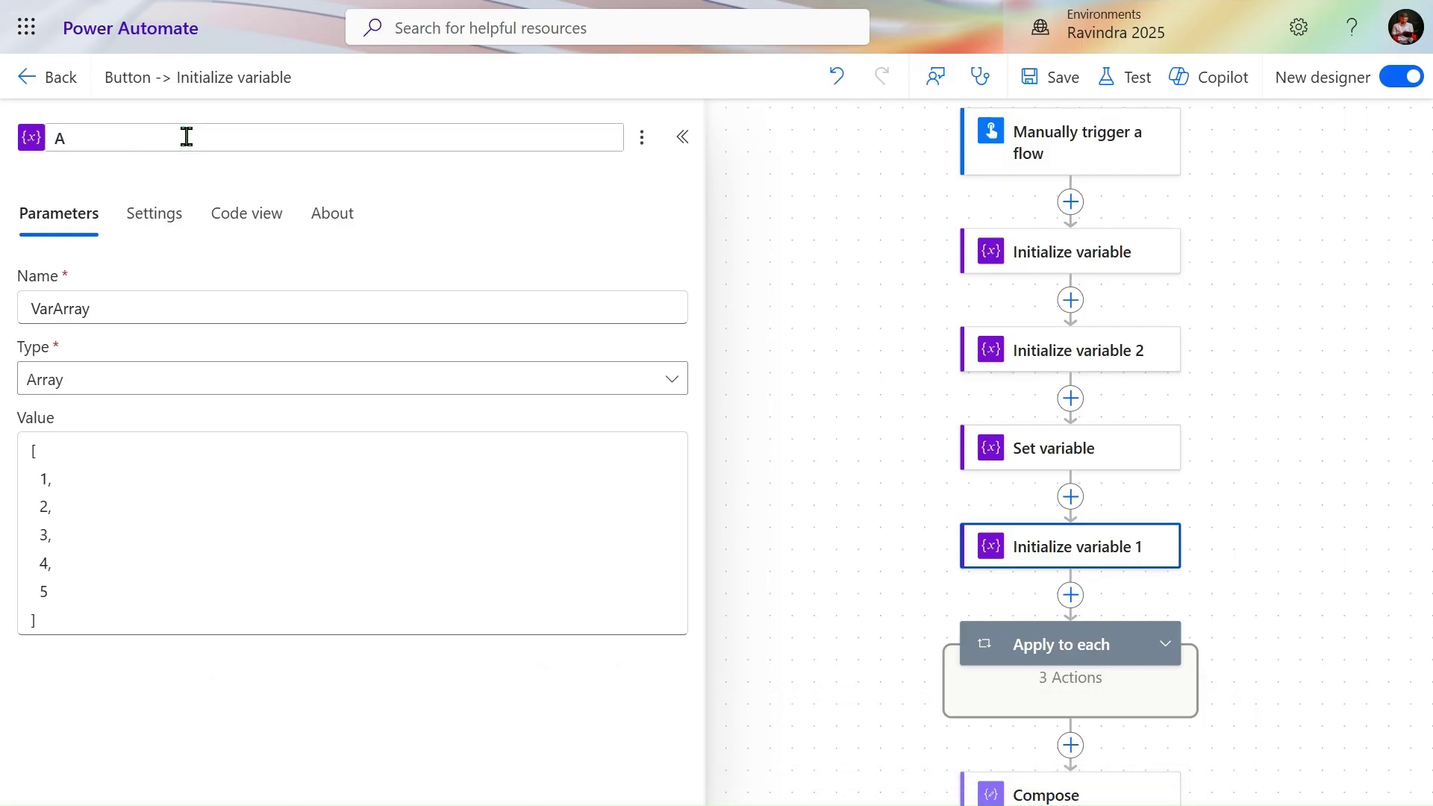
key(BackSpace)
text(Var)
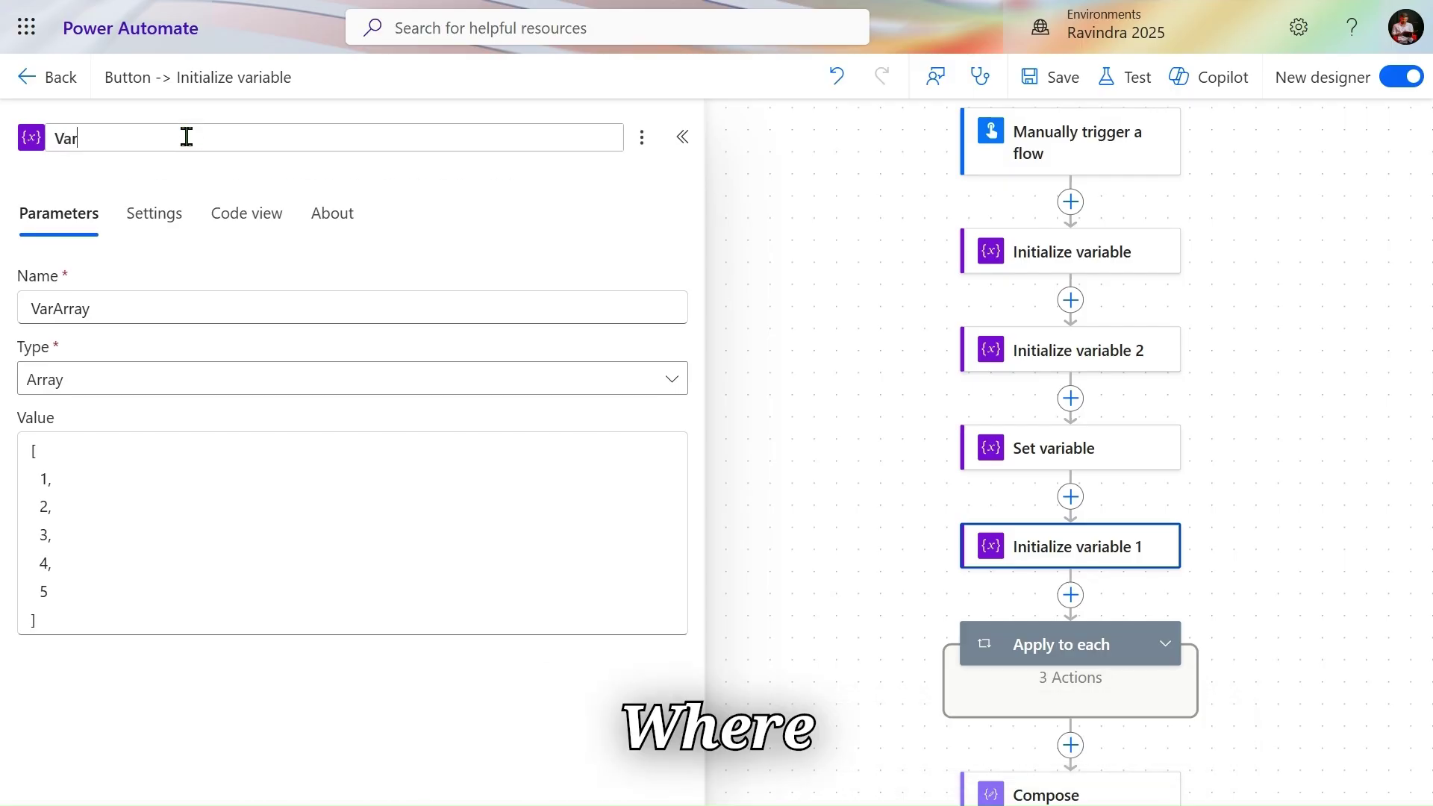
key(ctrl+a)
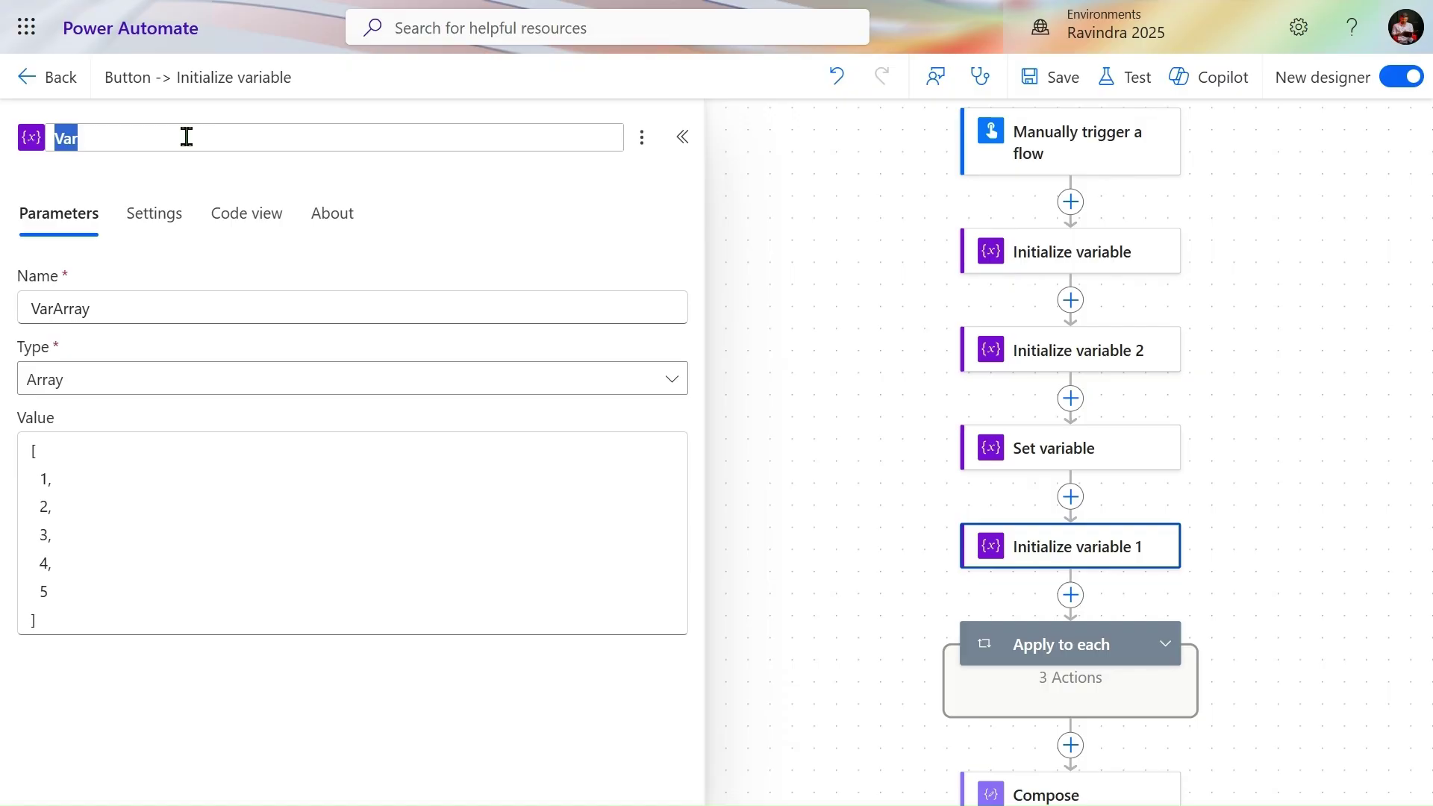
click(187, 136)
text(Array)
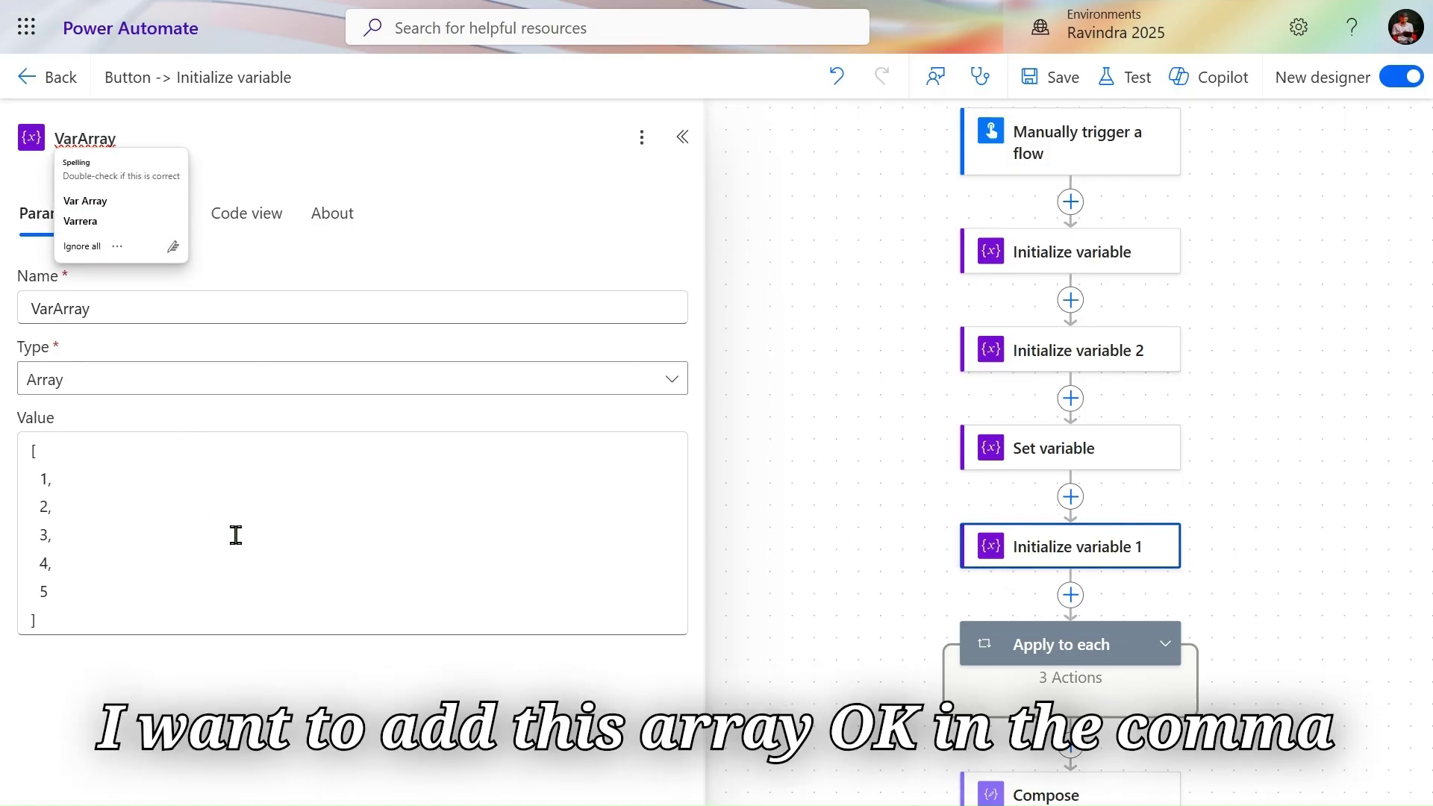
click(237, 698)
scroll(963, 433, down, 3)
scroll(961, 430, down, 3)
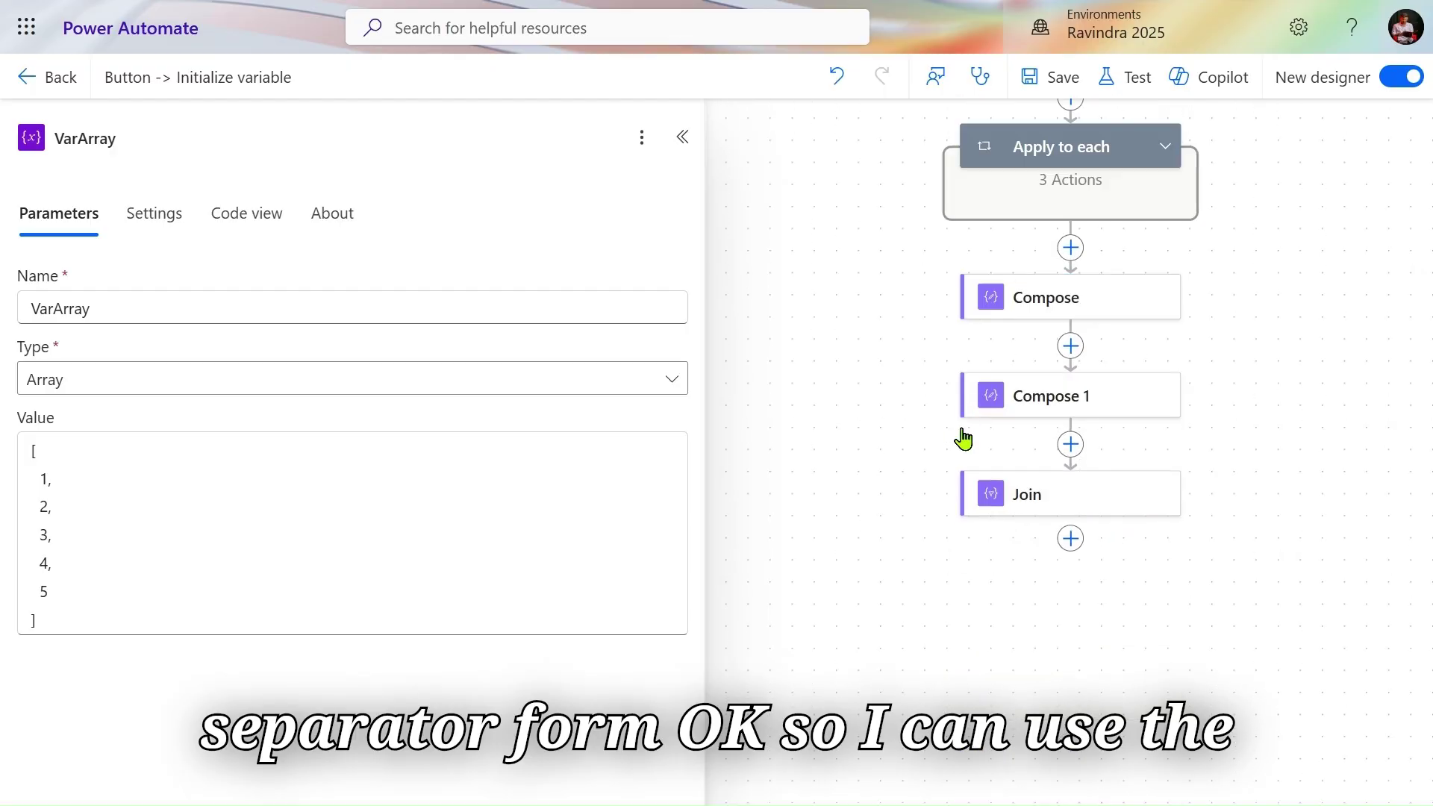
click(1034, 504)
Set Join's From to VarArray and its separator to ';', then start a test.
click(215, 312)
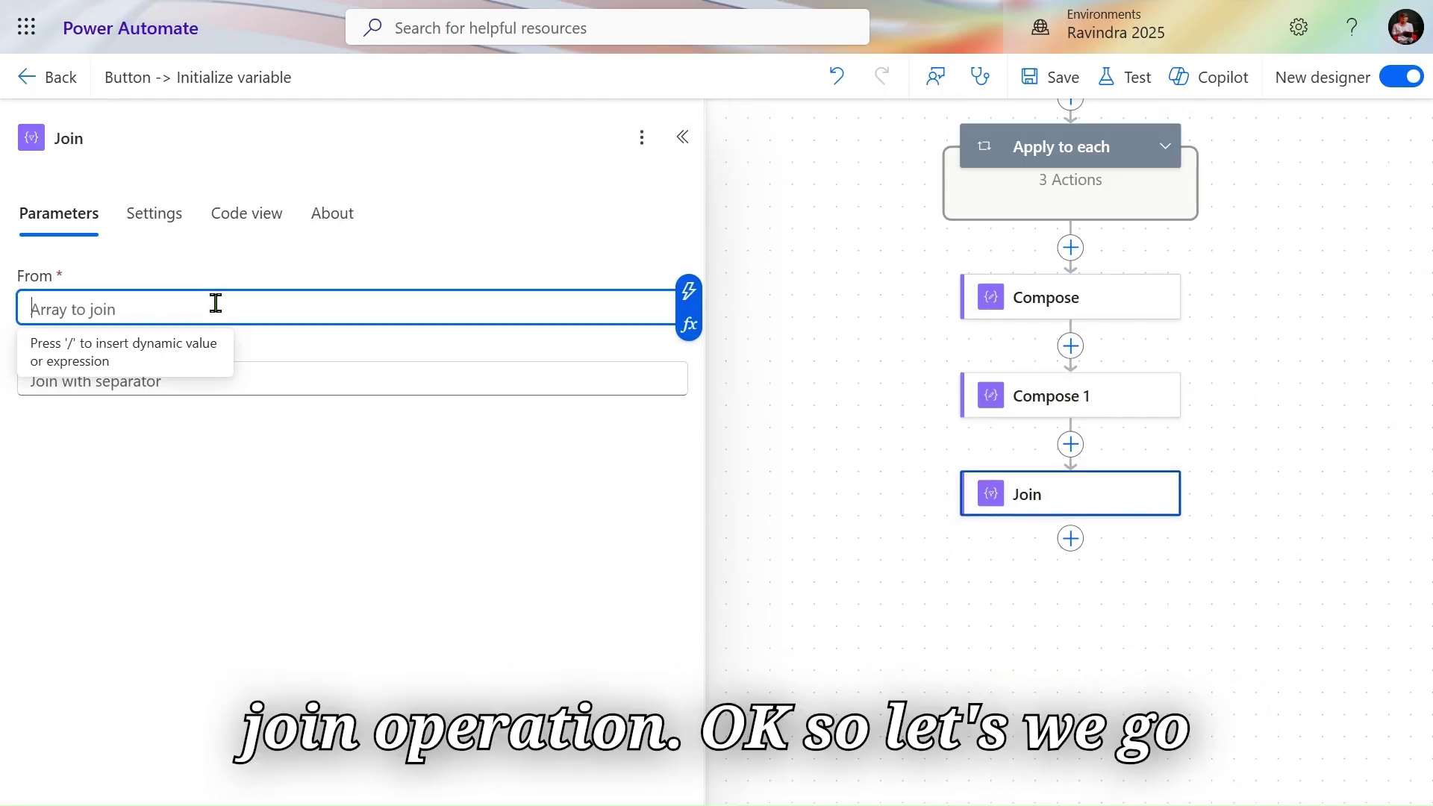
click(688, 291)
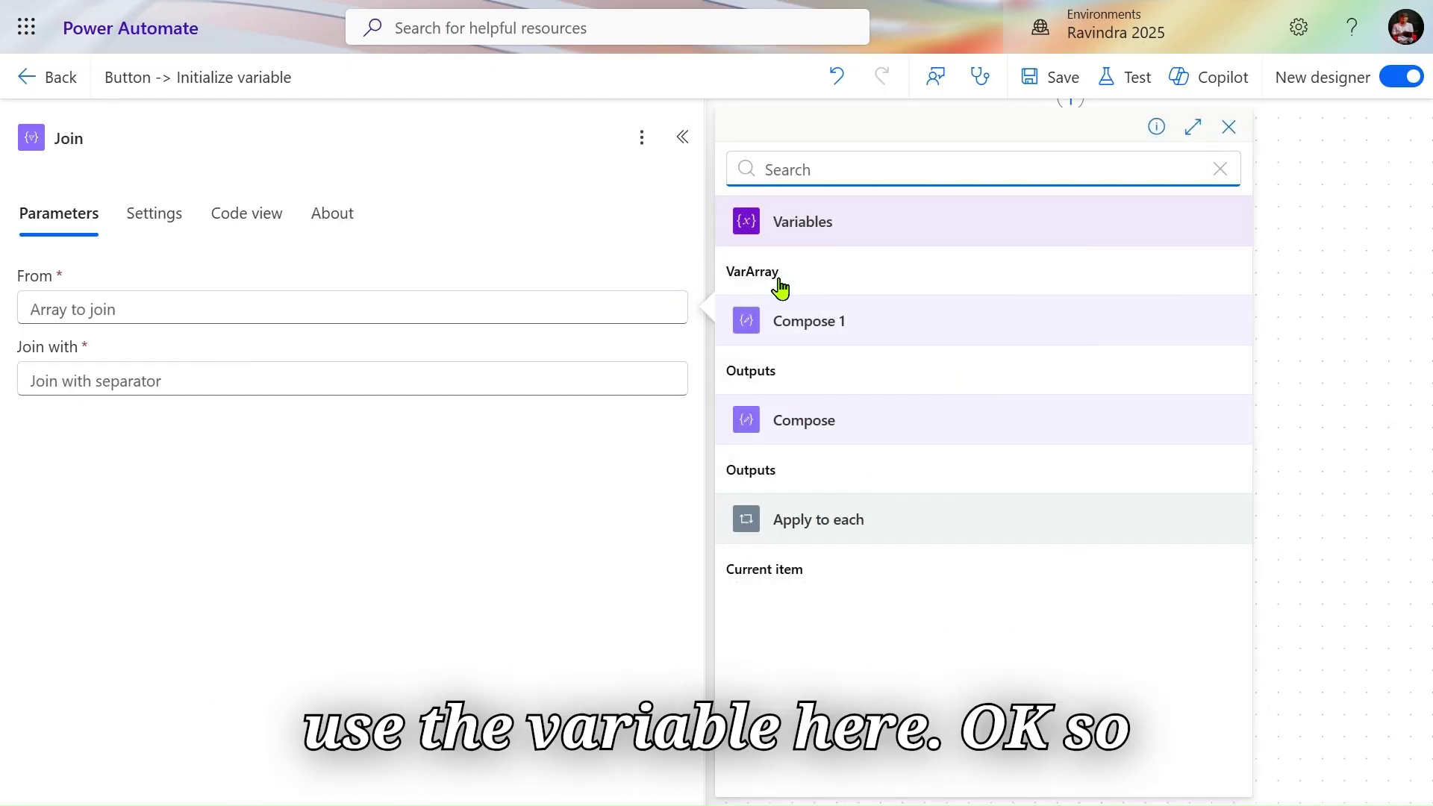
click(776, 282)
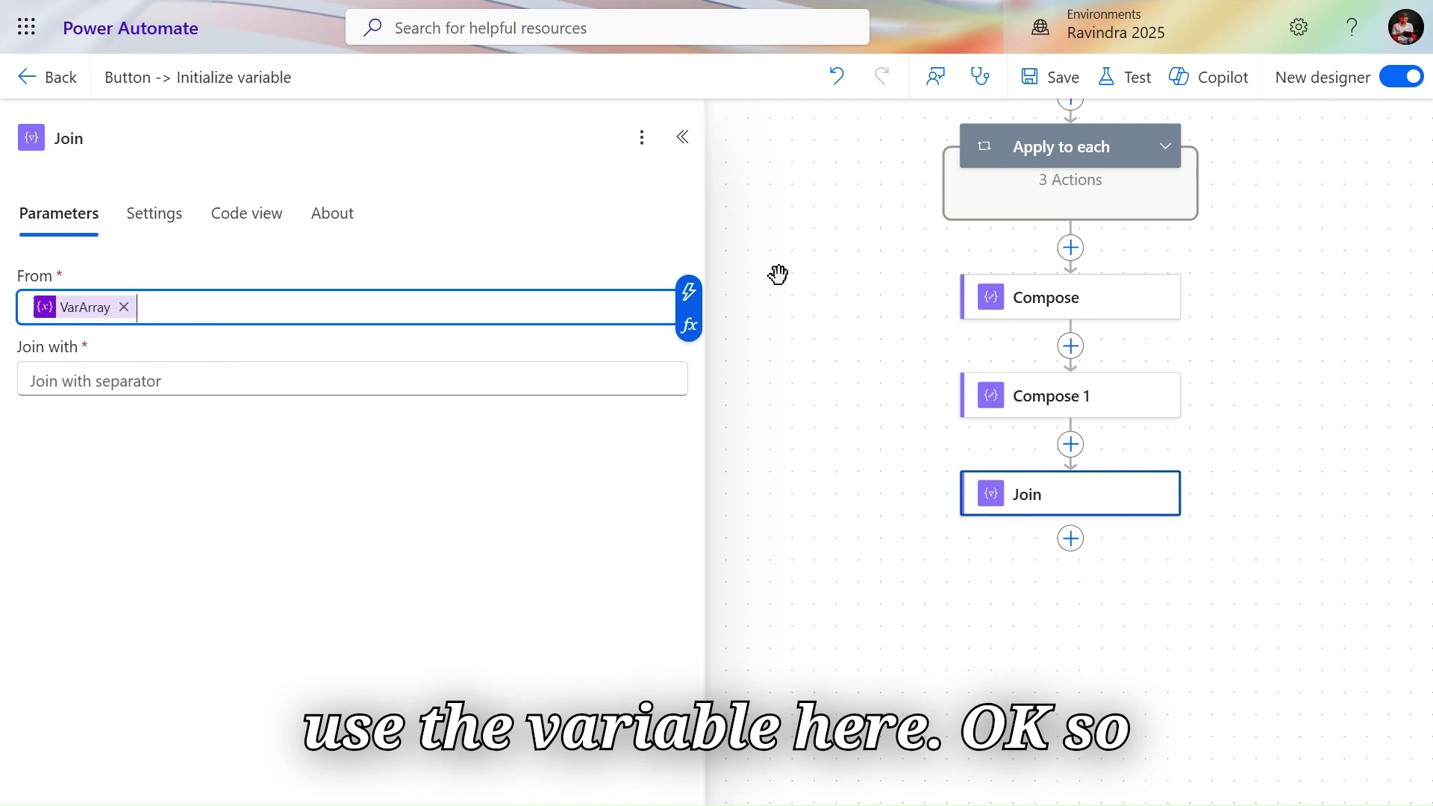
triple_click(49, 280)
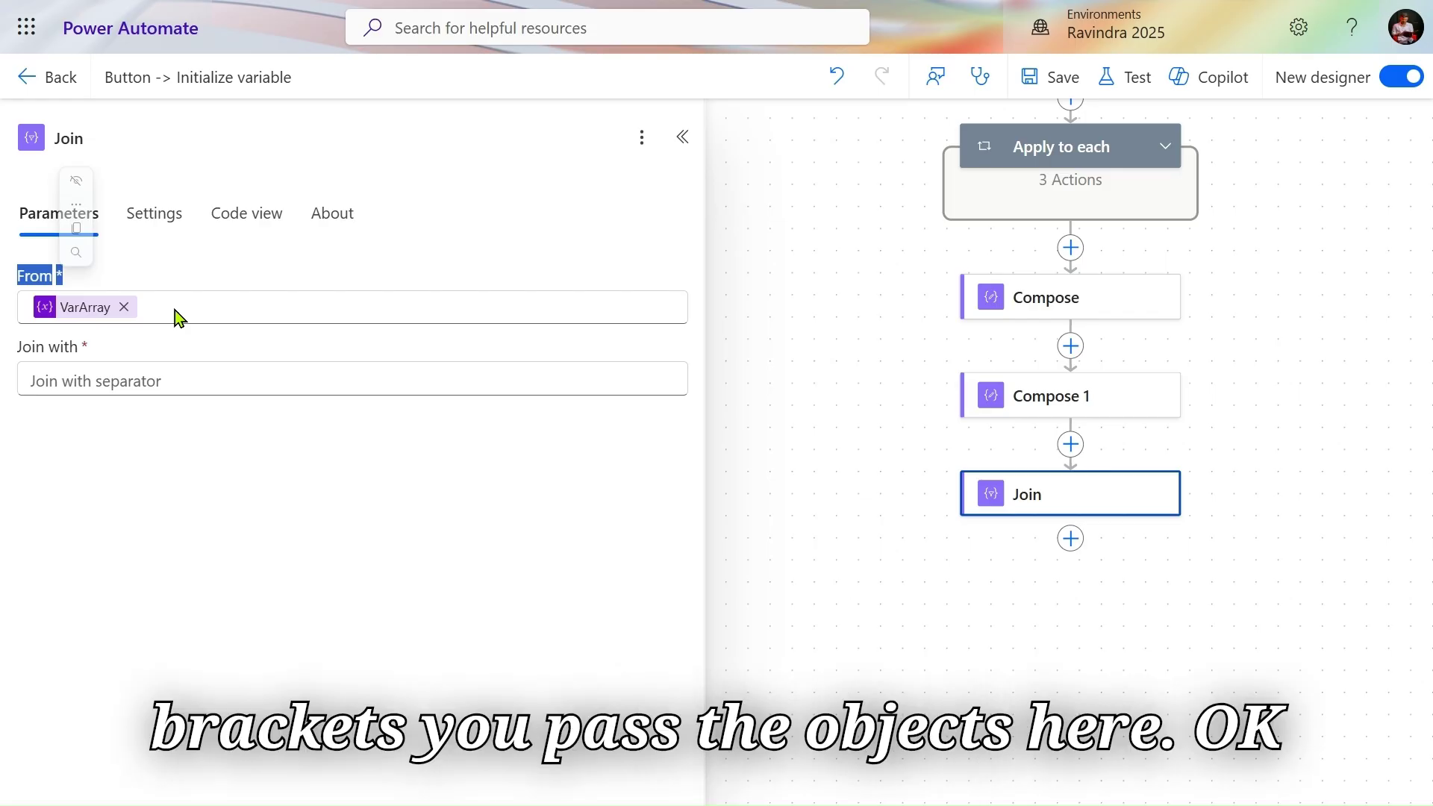
click(172, 375)
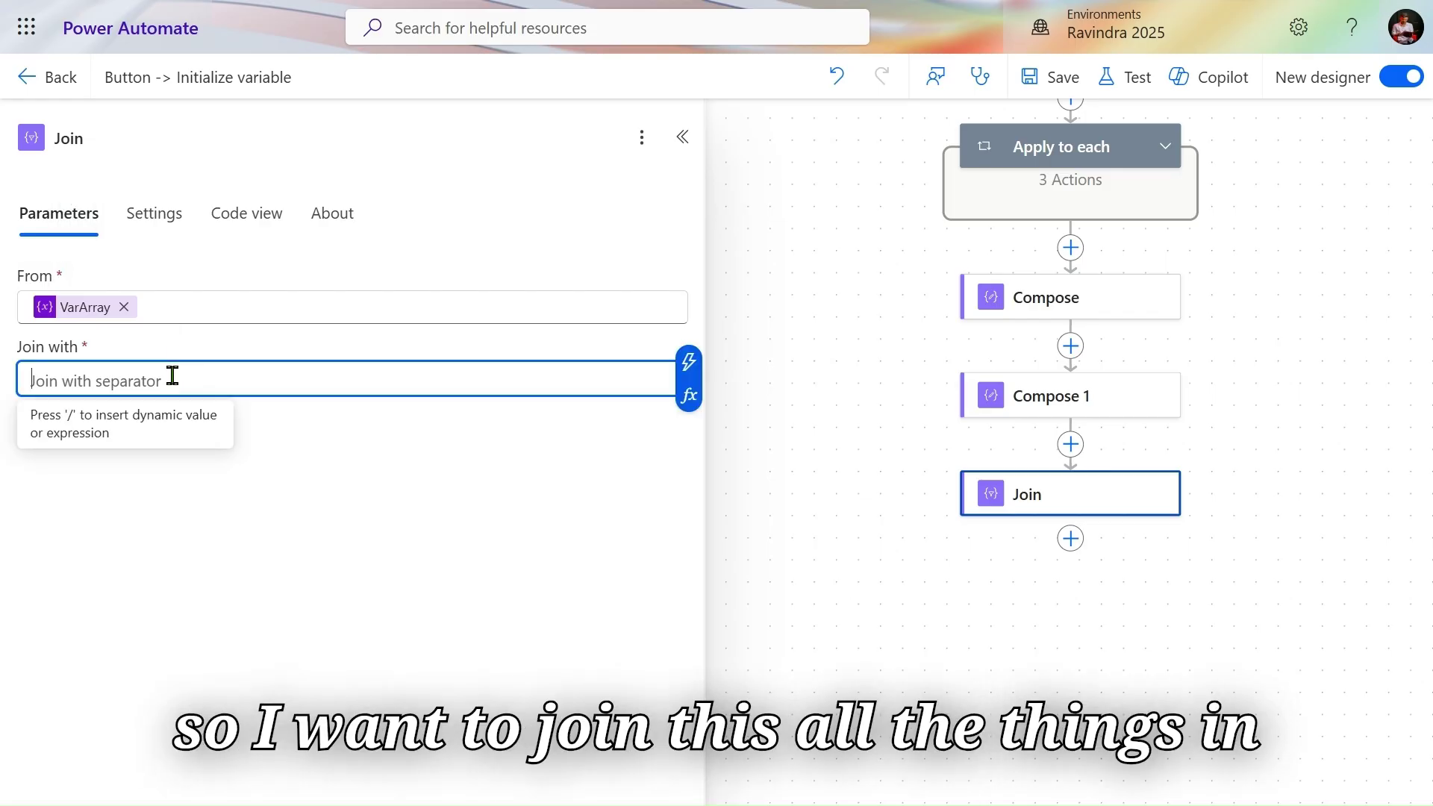
text(;)
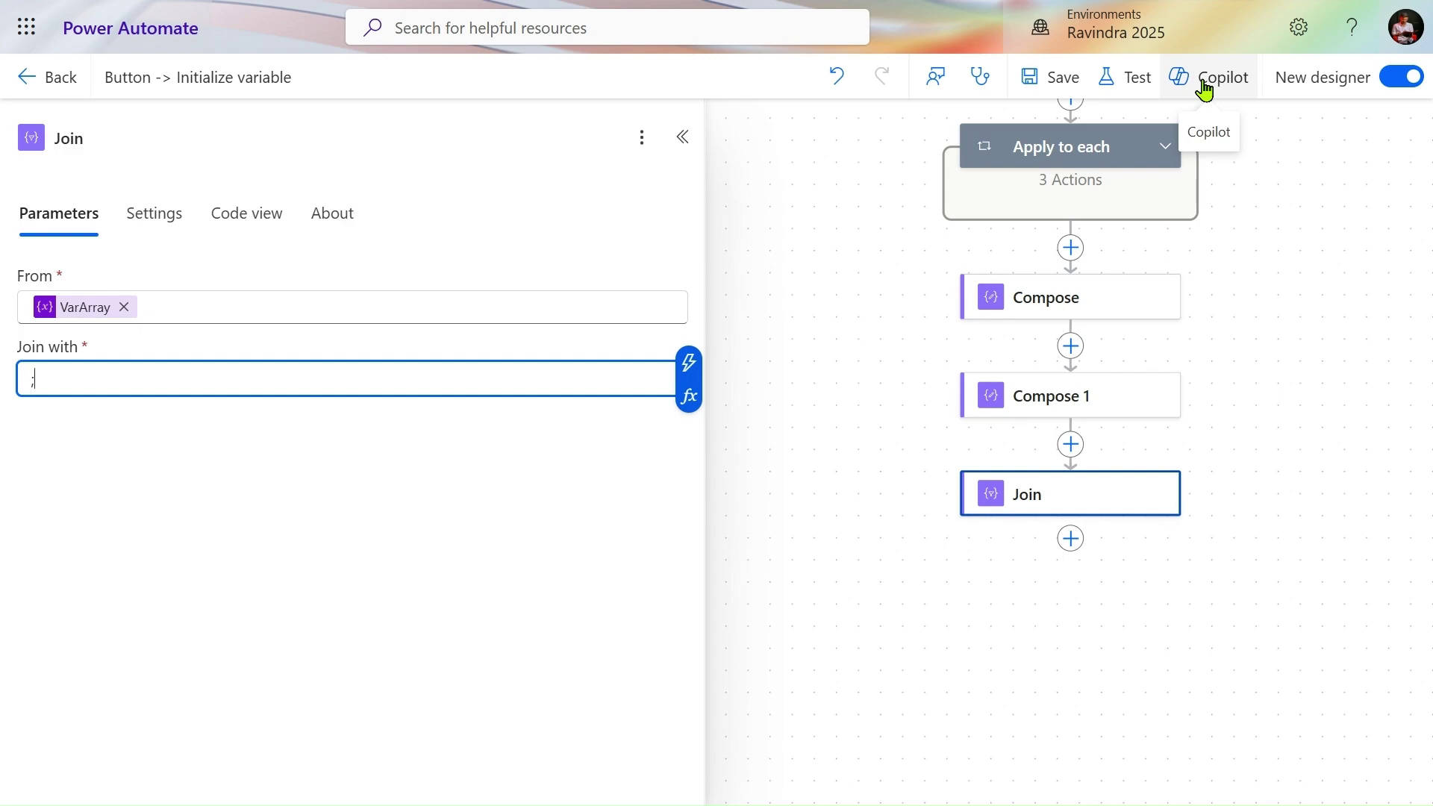
click(1110, 82)
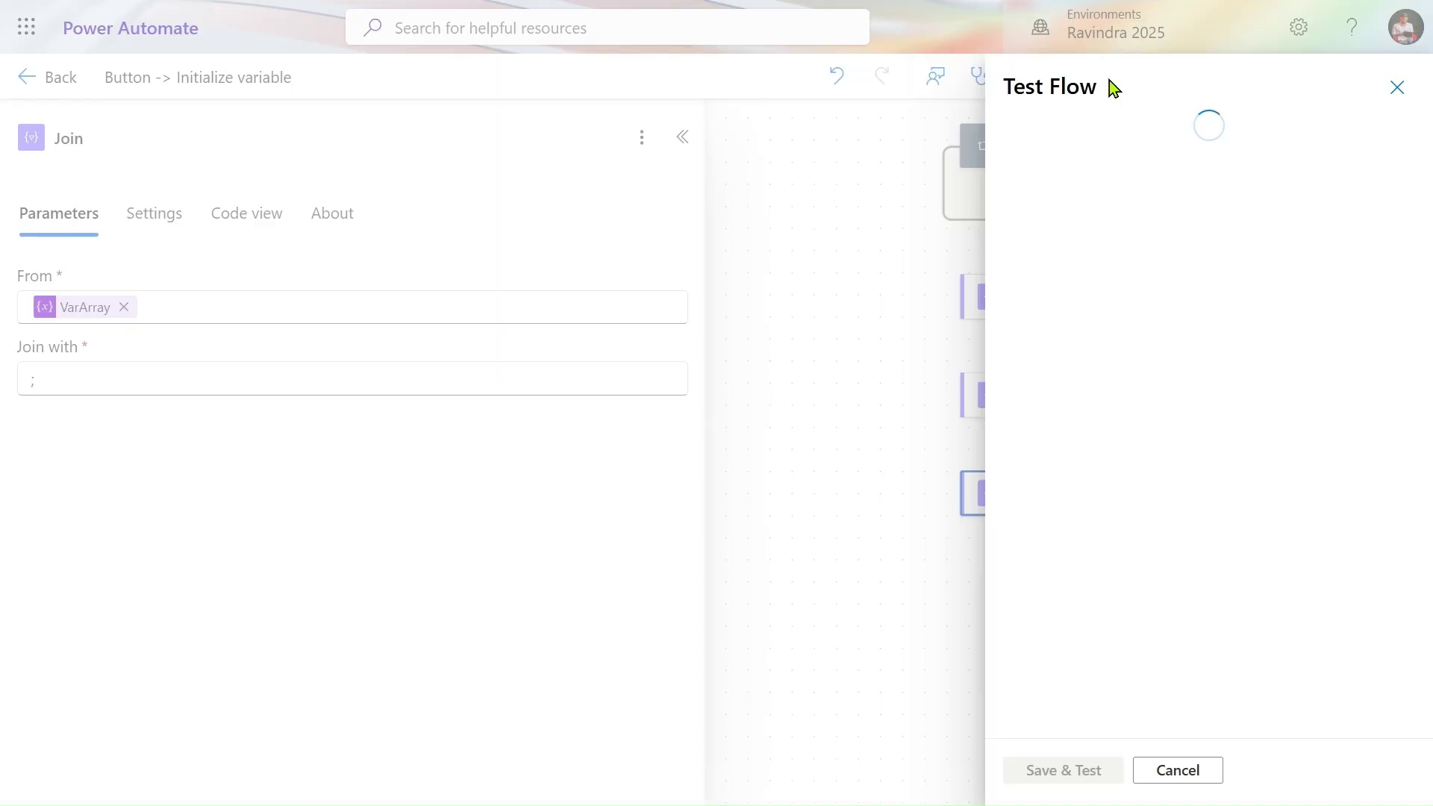
Save the flow and run it manually via Save & Test and Run flow.
click(1094, 153)
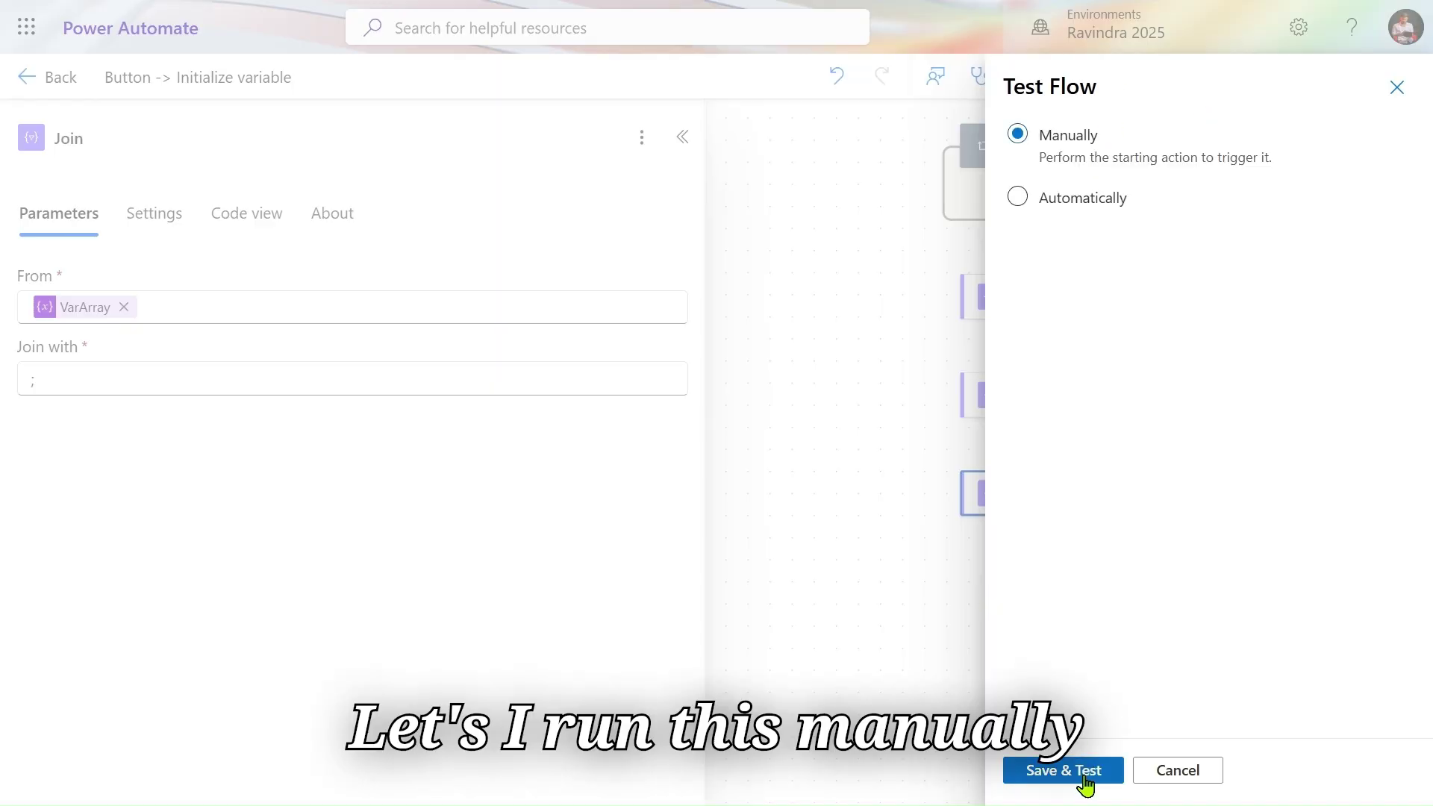
click(1086, 776)
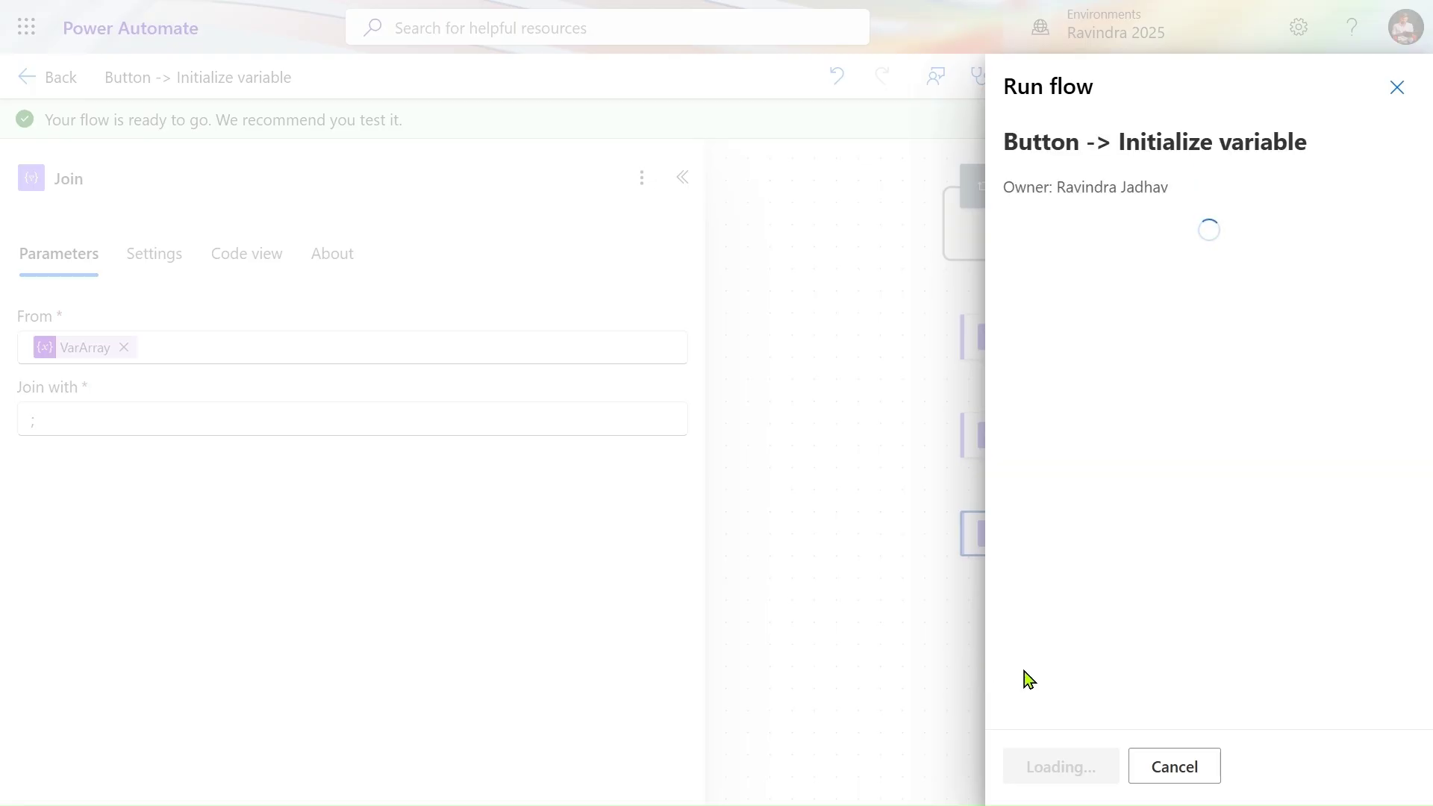
click(1063, 776)
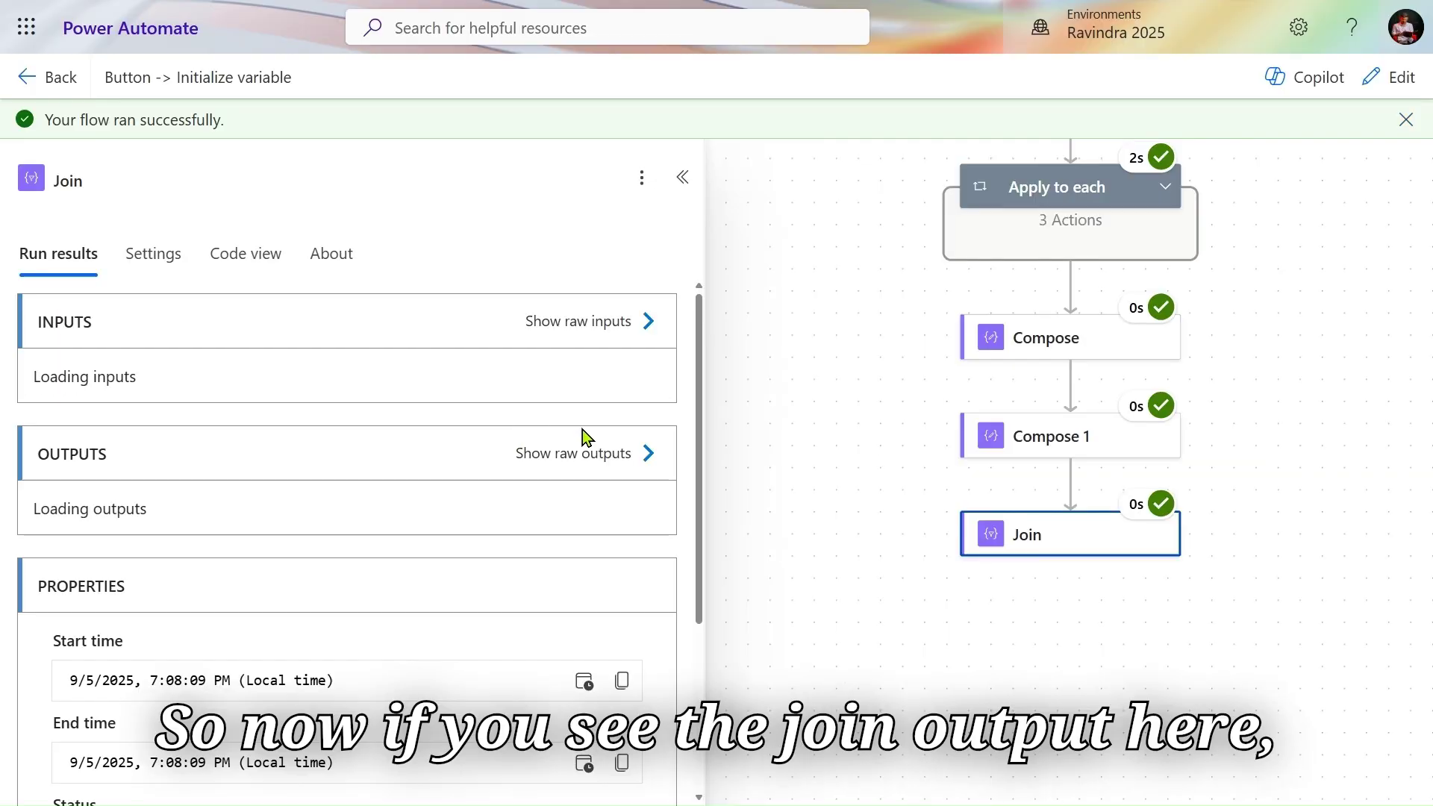
Inspect Join's semicolon-joined raw output, then close the output pane and success banner.
click(606, 452)
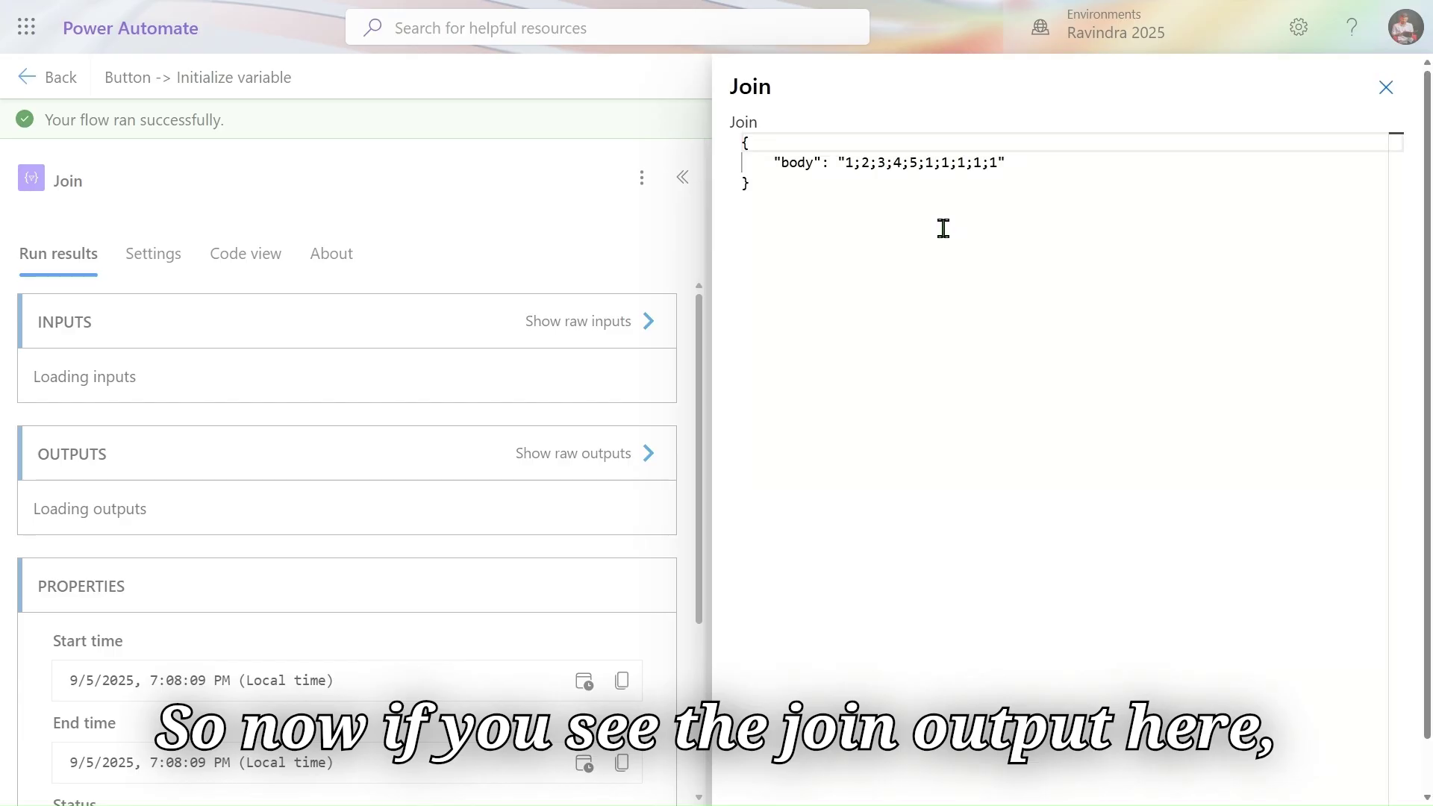
click(874, 163)
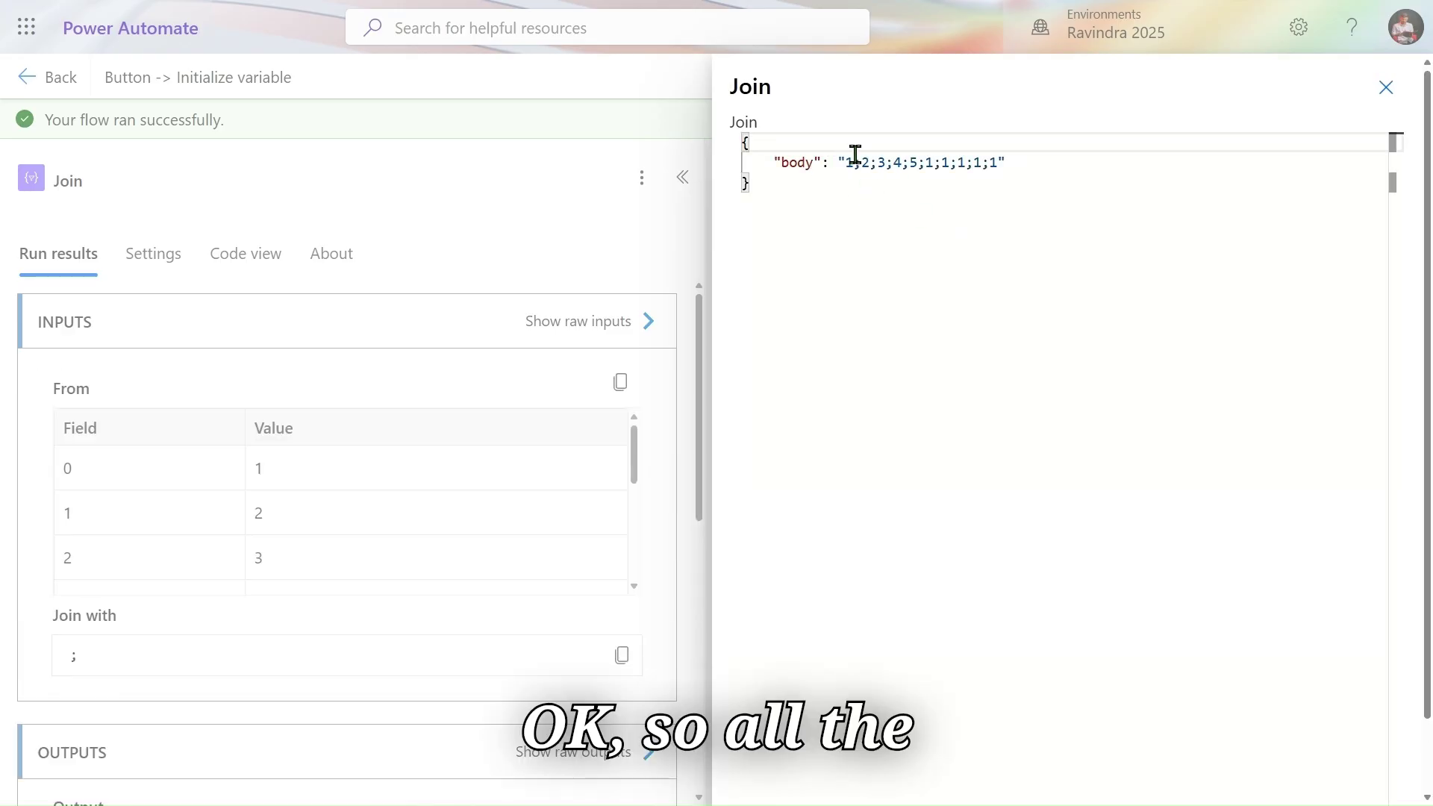
double_click(848, 163)
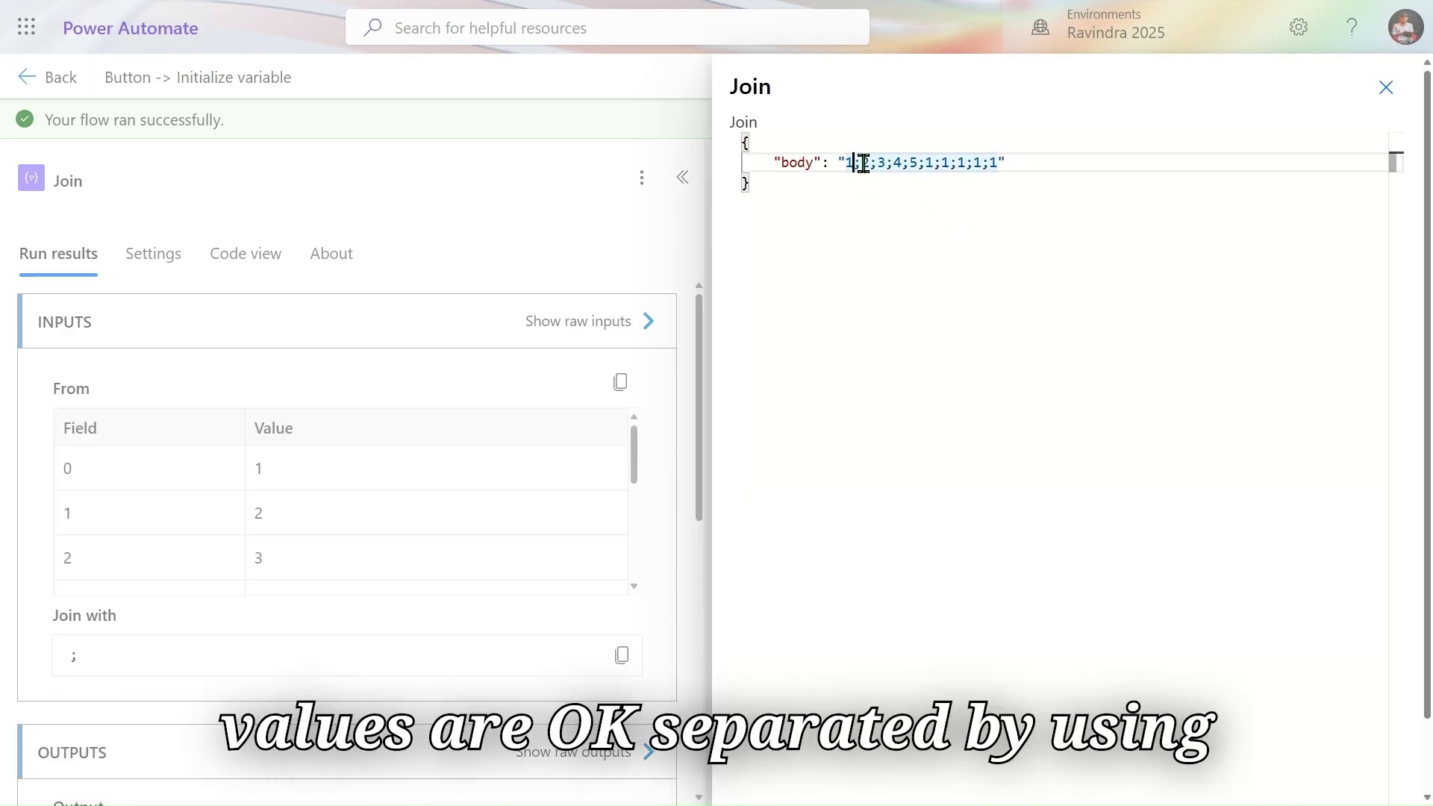
click(902, 162)
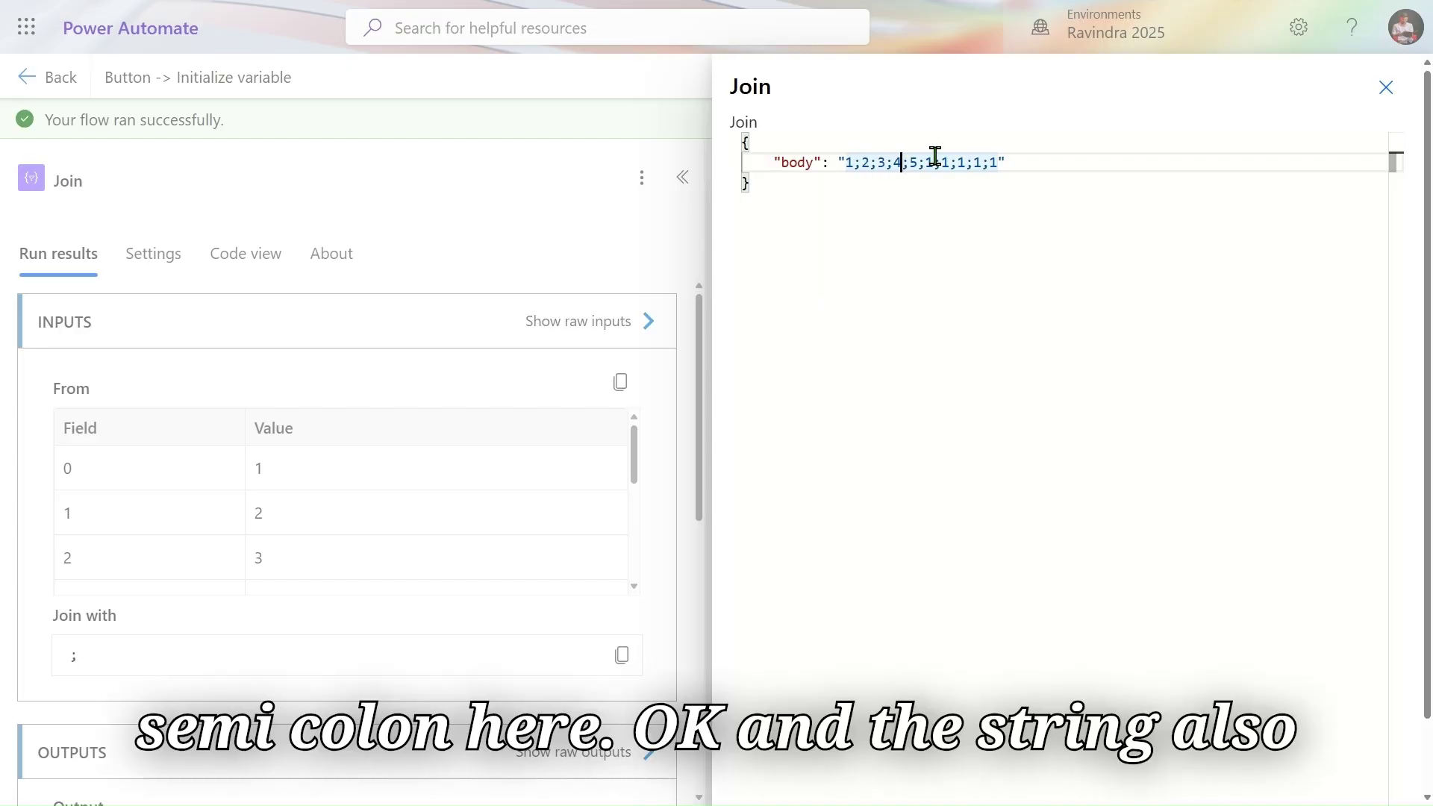
drag(926, 162, 996, 161)
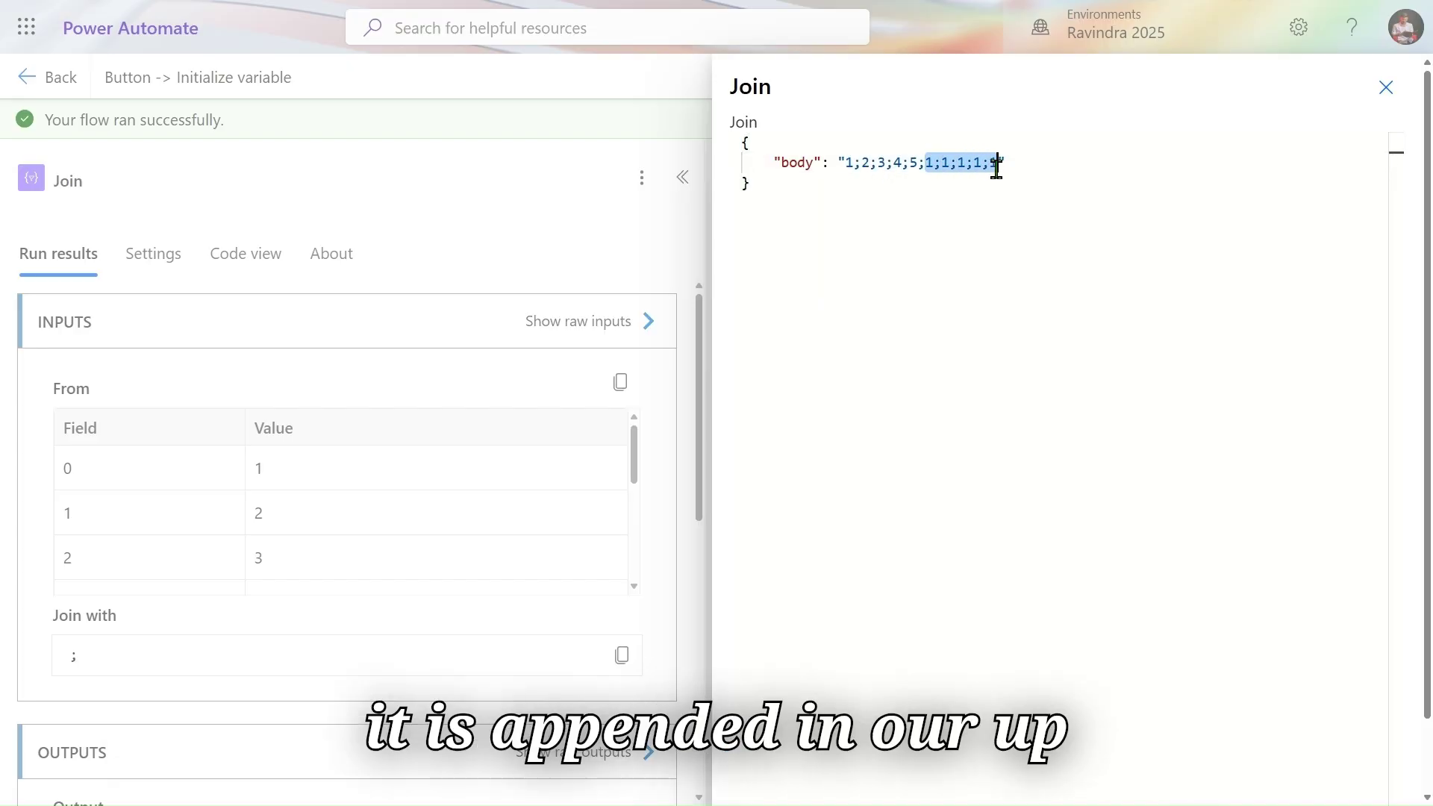
click(1386, 88)
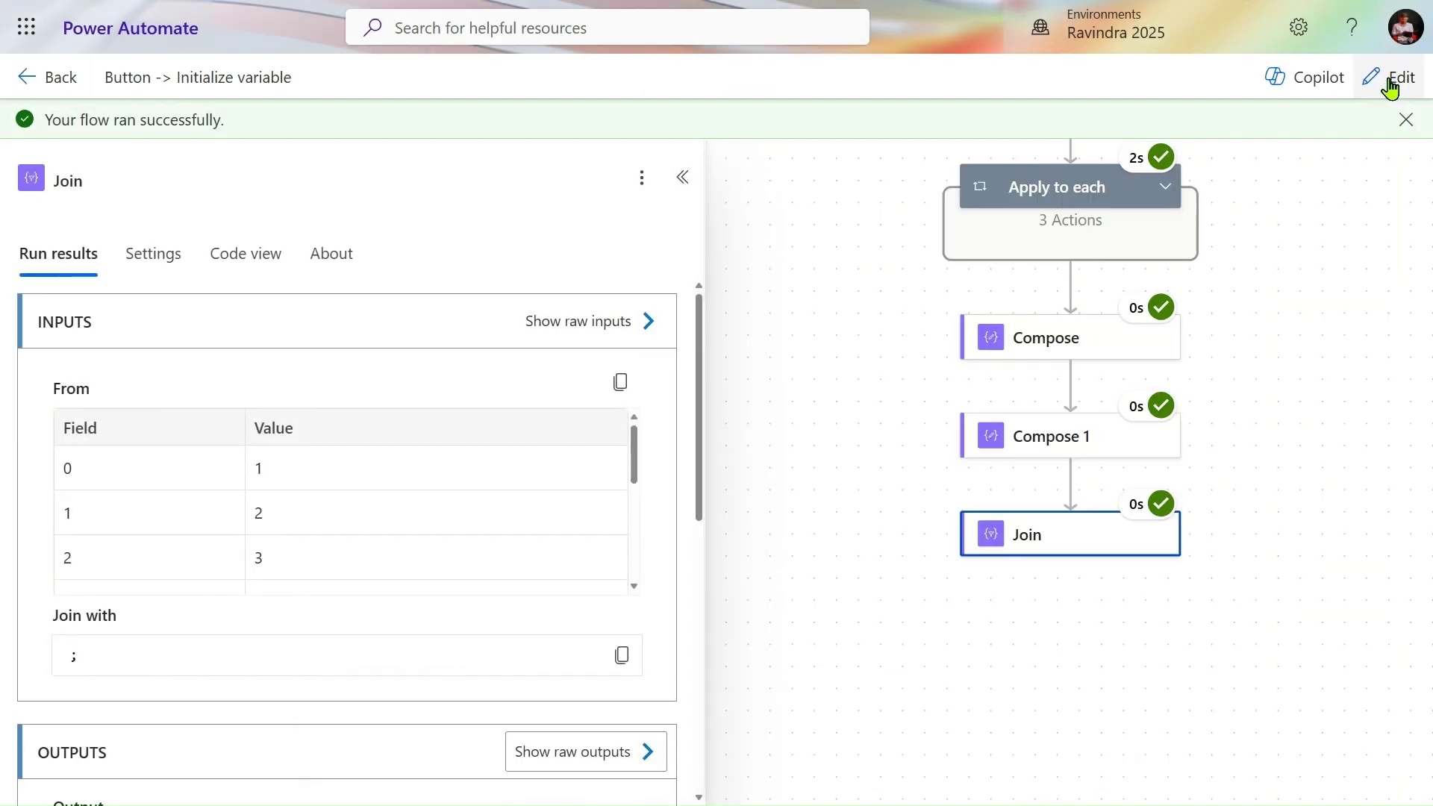
click(1407, 119)
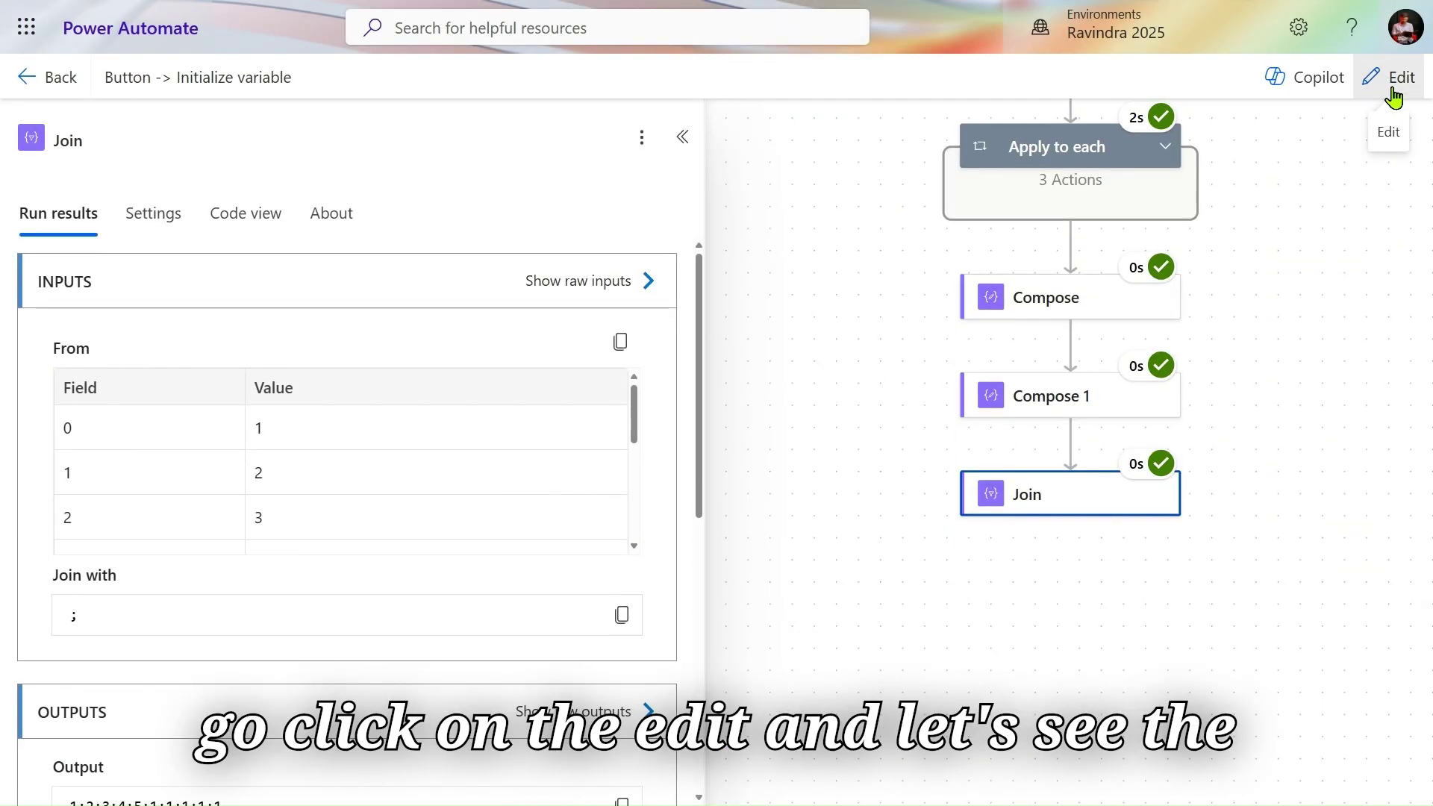
Back in edit mode, add a Data Operation Select after Join and list dynamic values for From.
click(1393, 93)
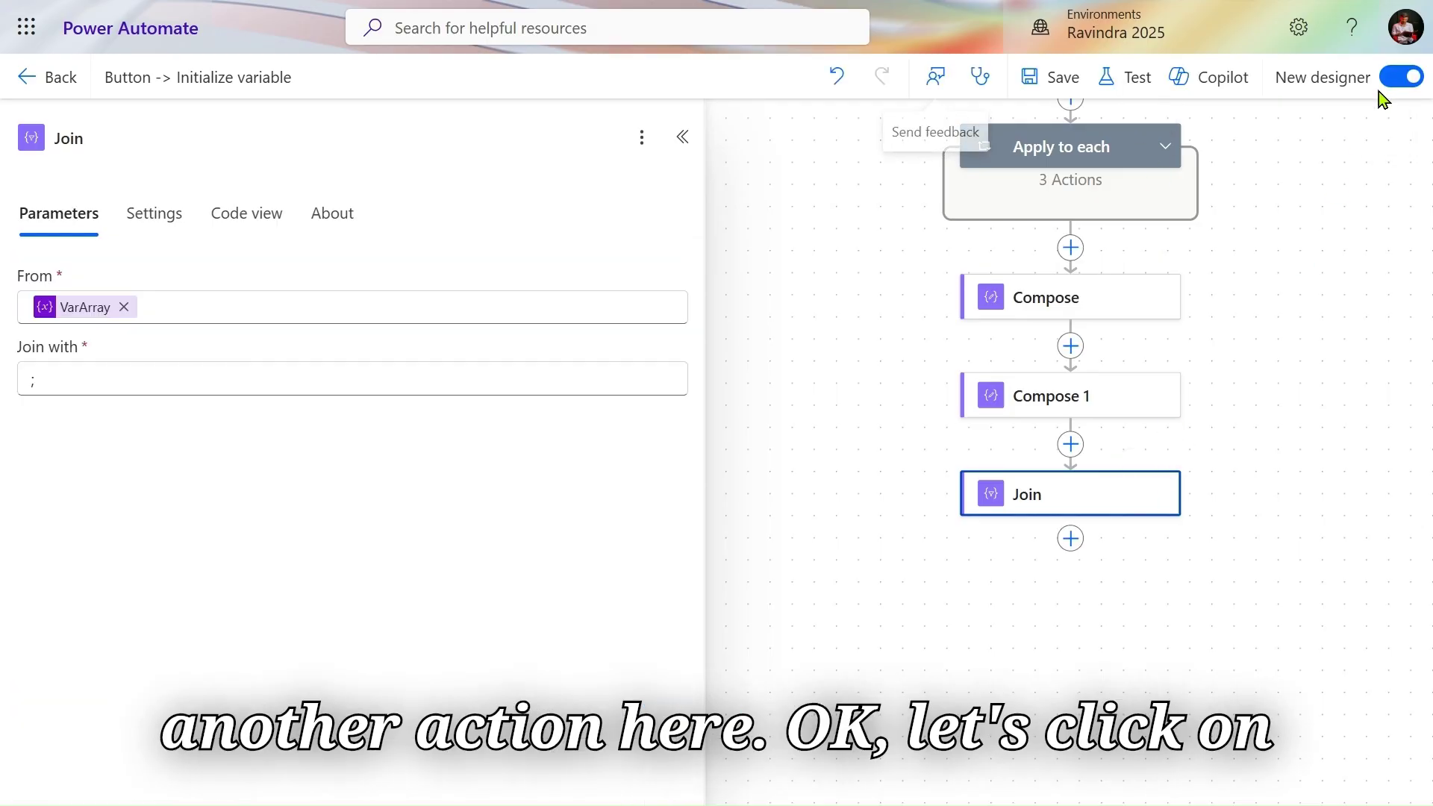
click(1070, 538)
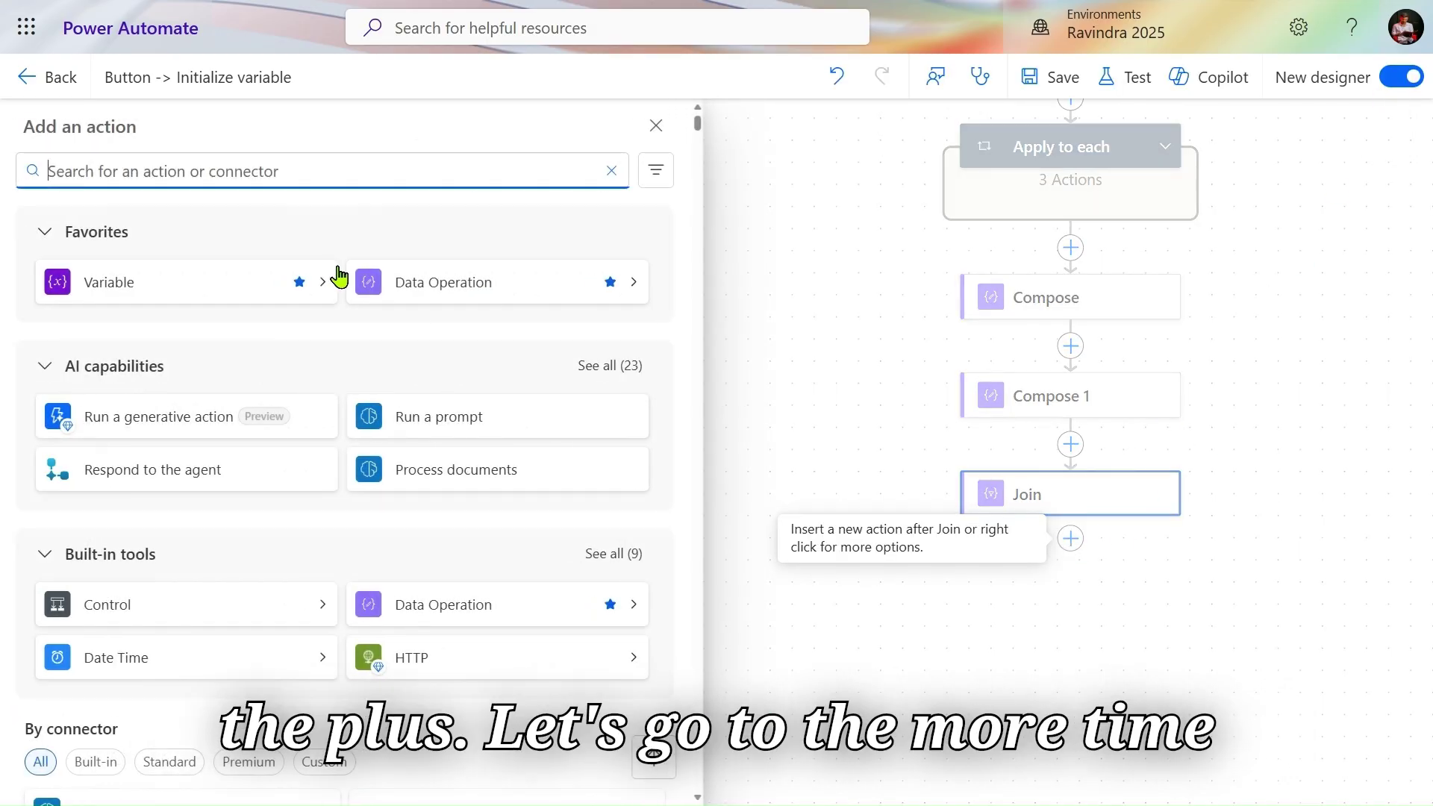
click(635, 289)
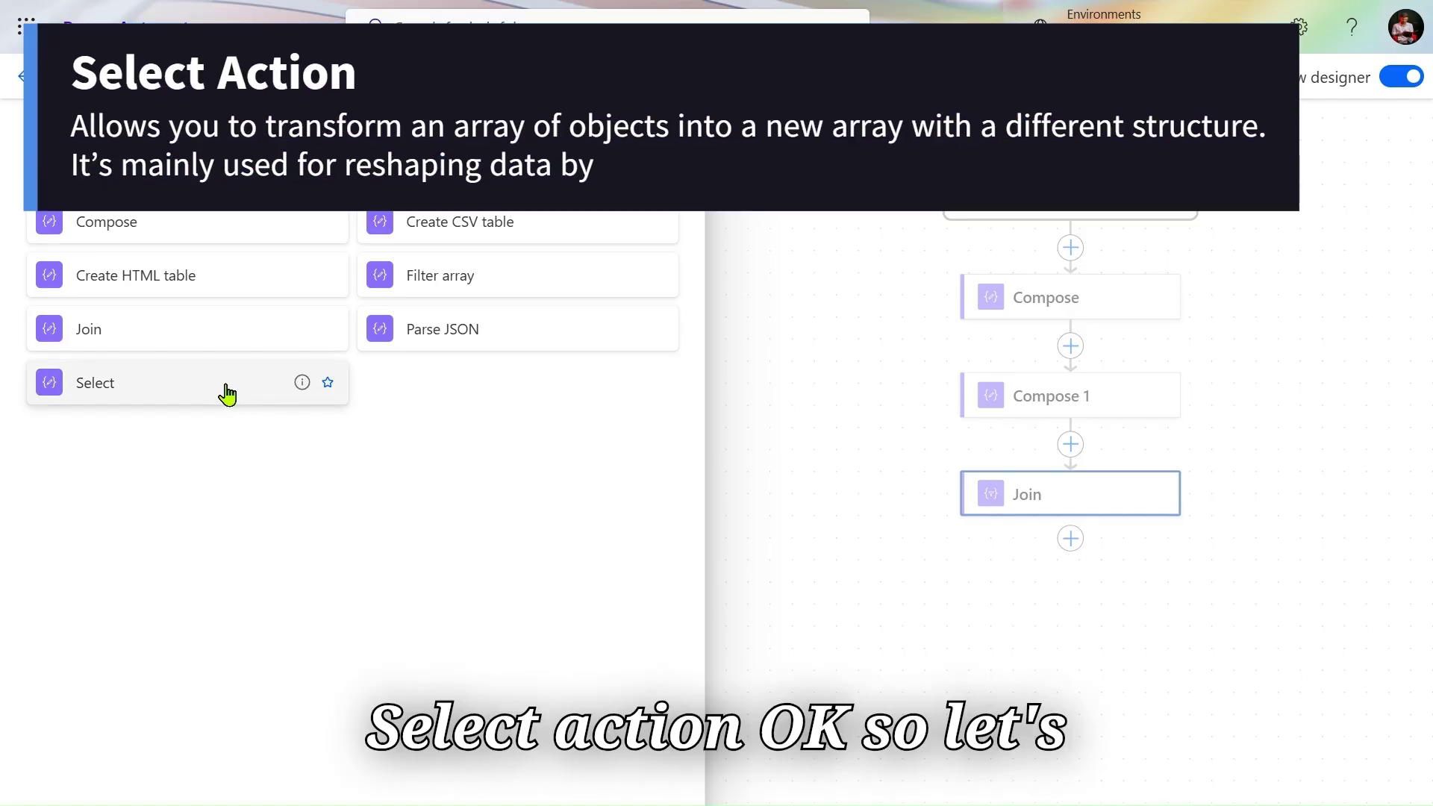
click(226, 386)
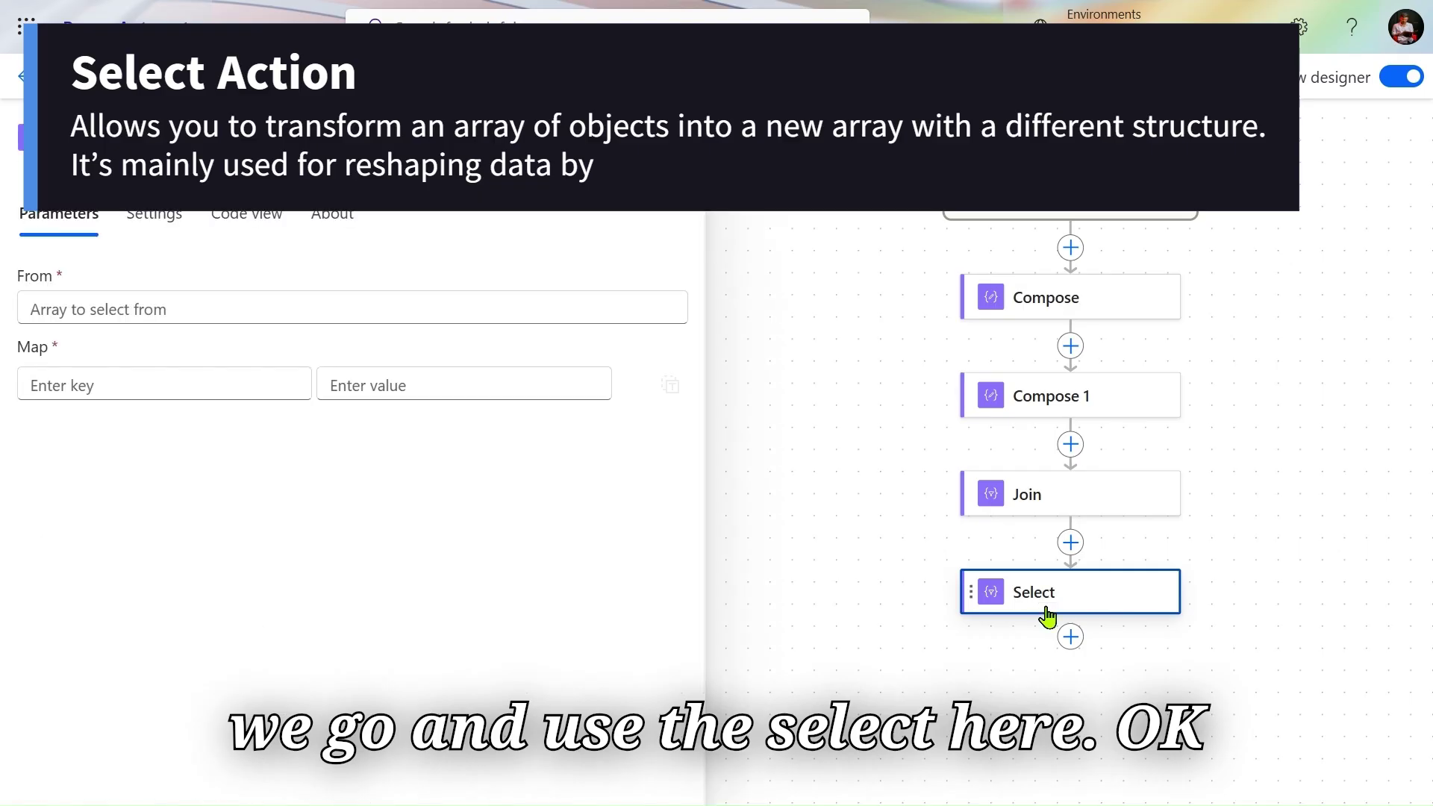
click(284, 323)
click(688, 293)
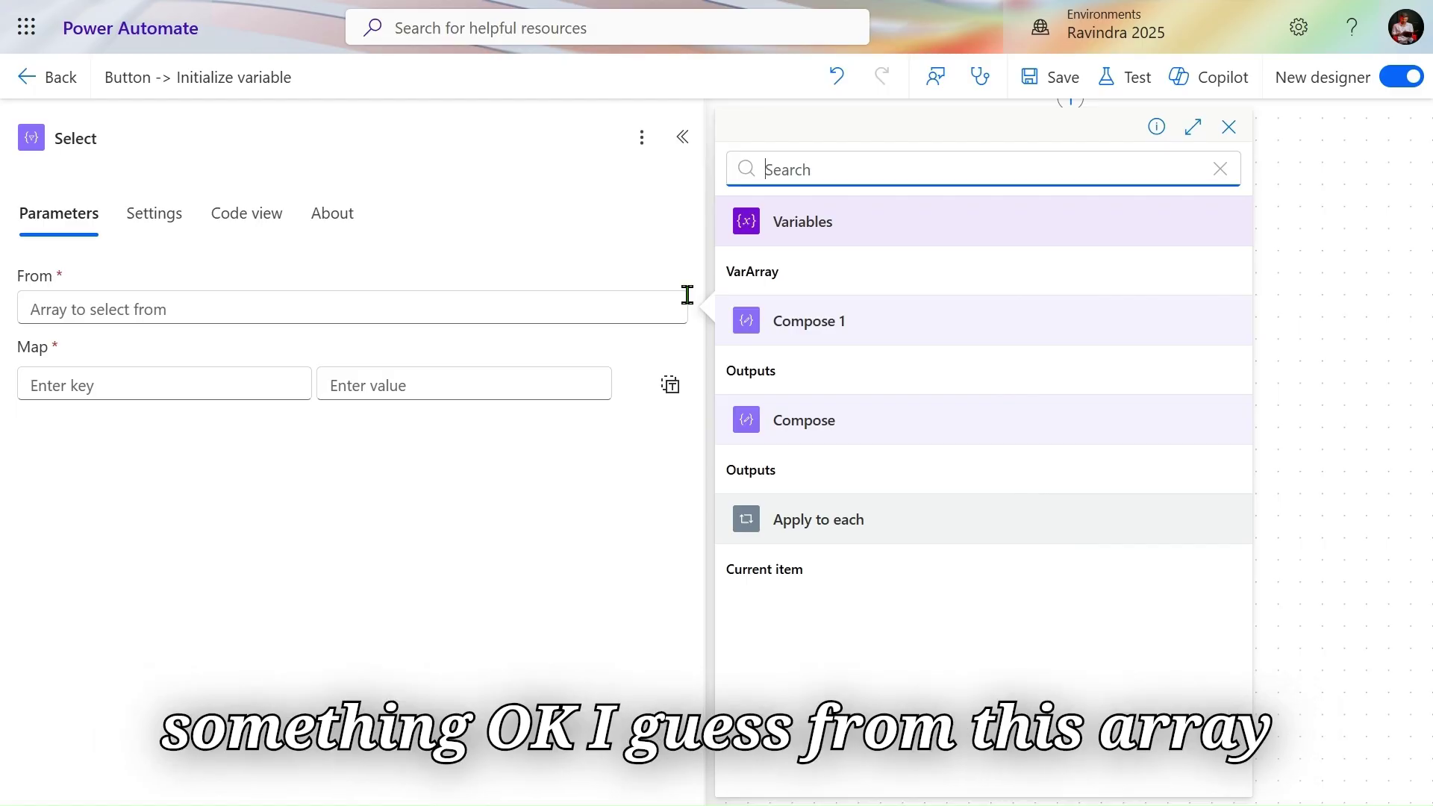
Set Select's From to VarArray and map key Number to the item() expression.
click(774, 287)
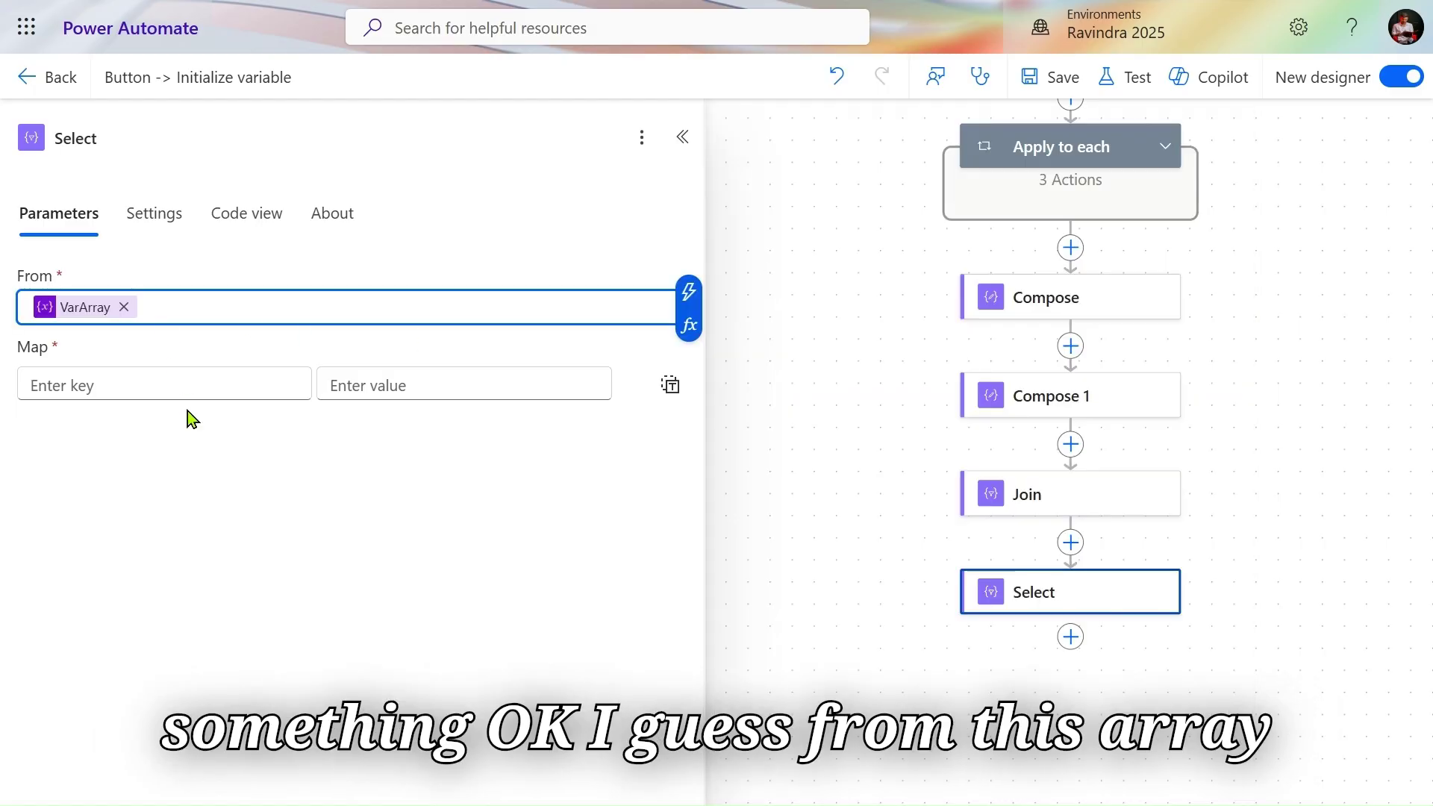
click(200, 382)
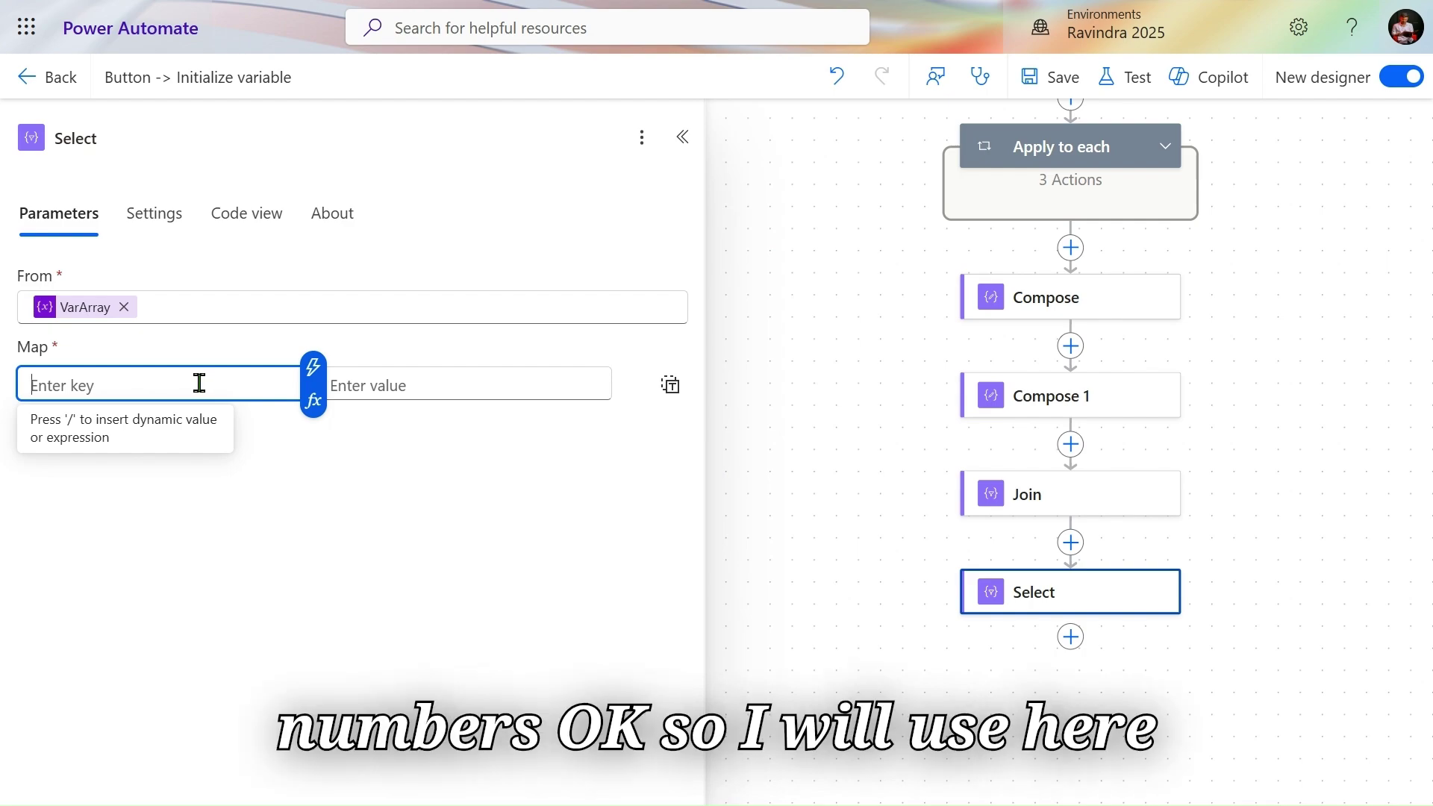
text(Number)
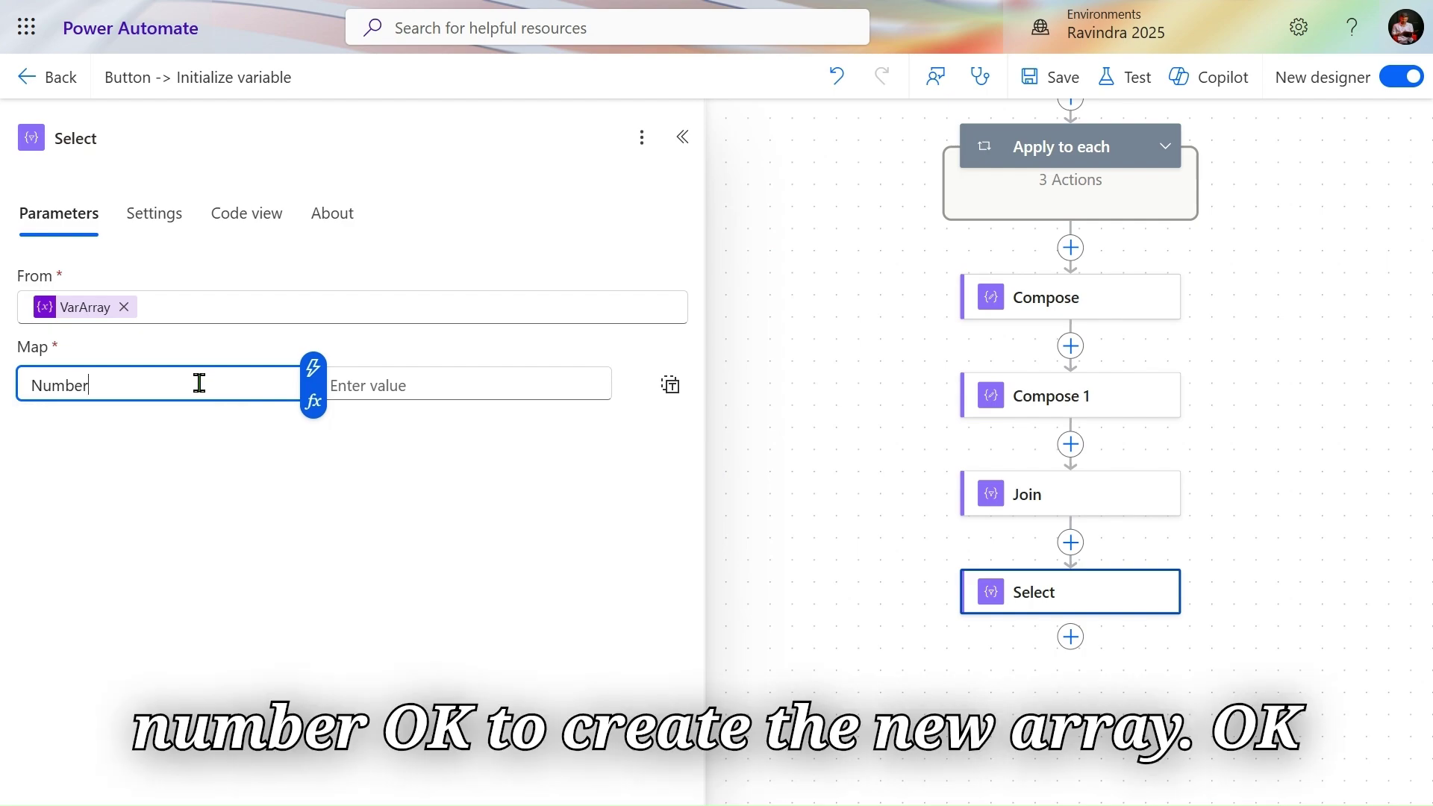
click(518, 371)
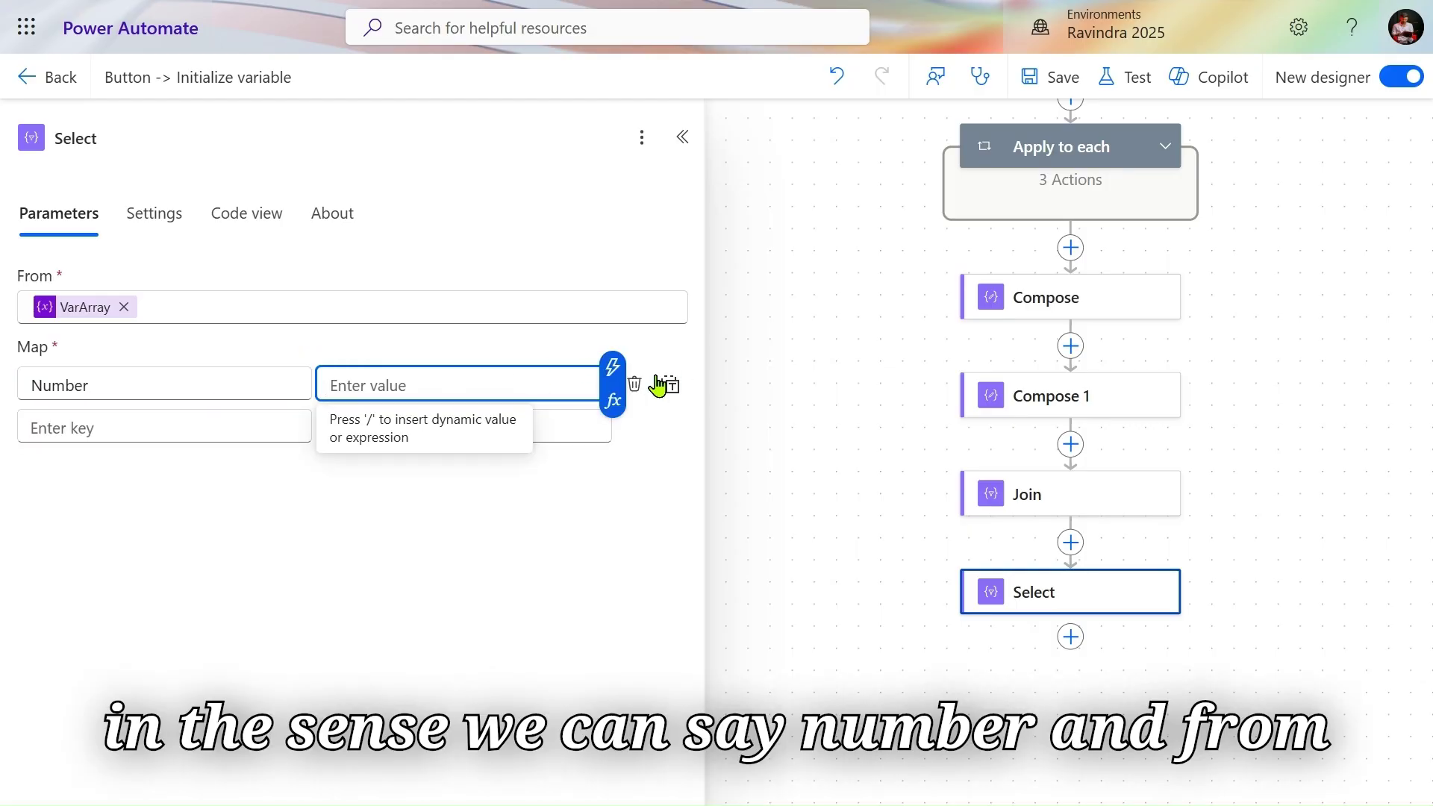
key(slash)
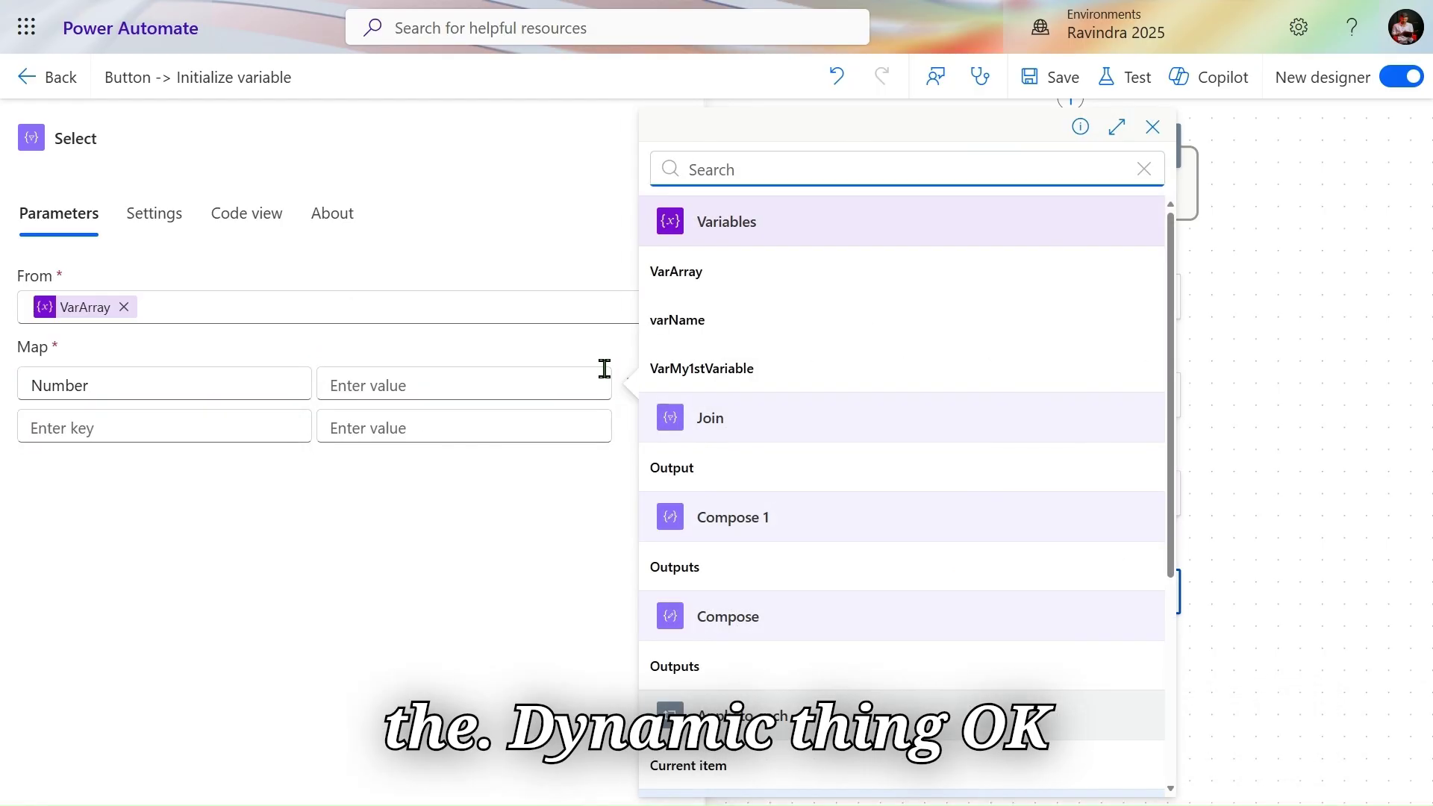
click(528, 388)
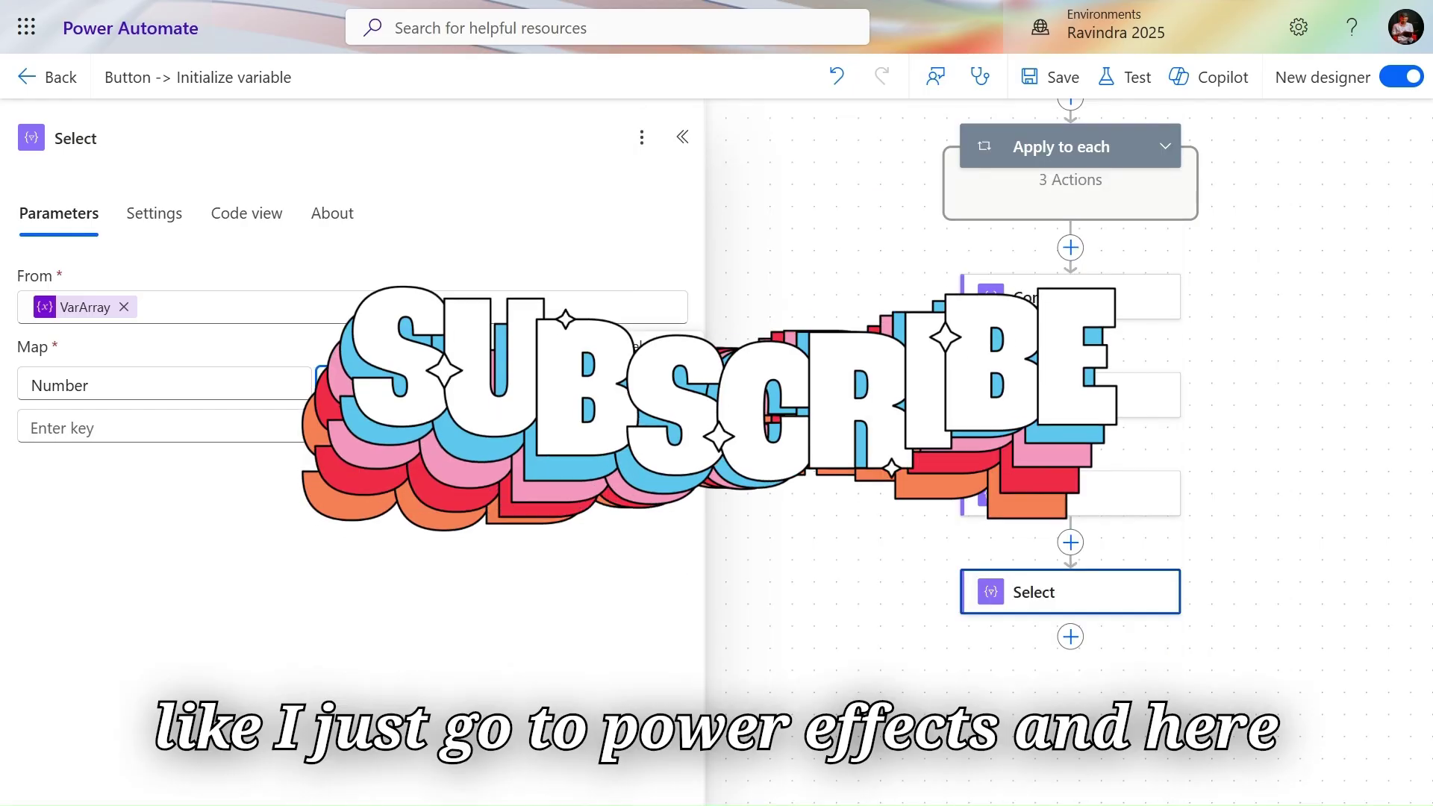
click(607, 397)
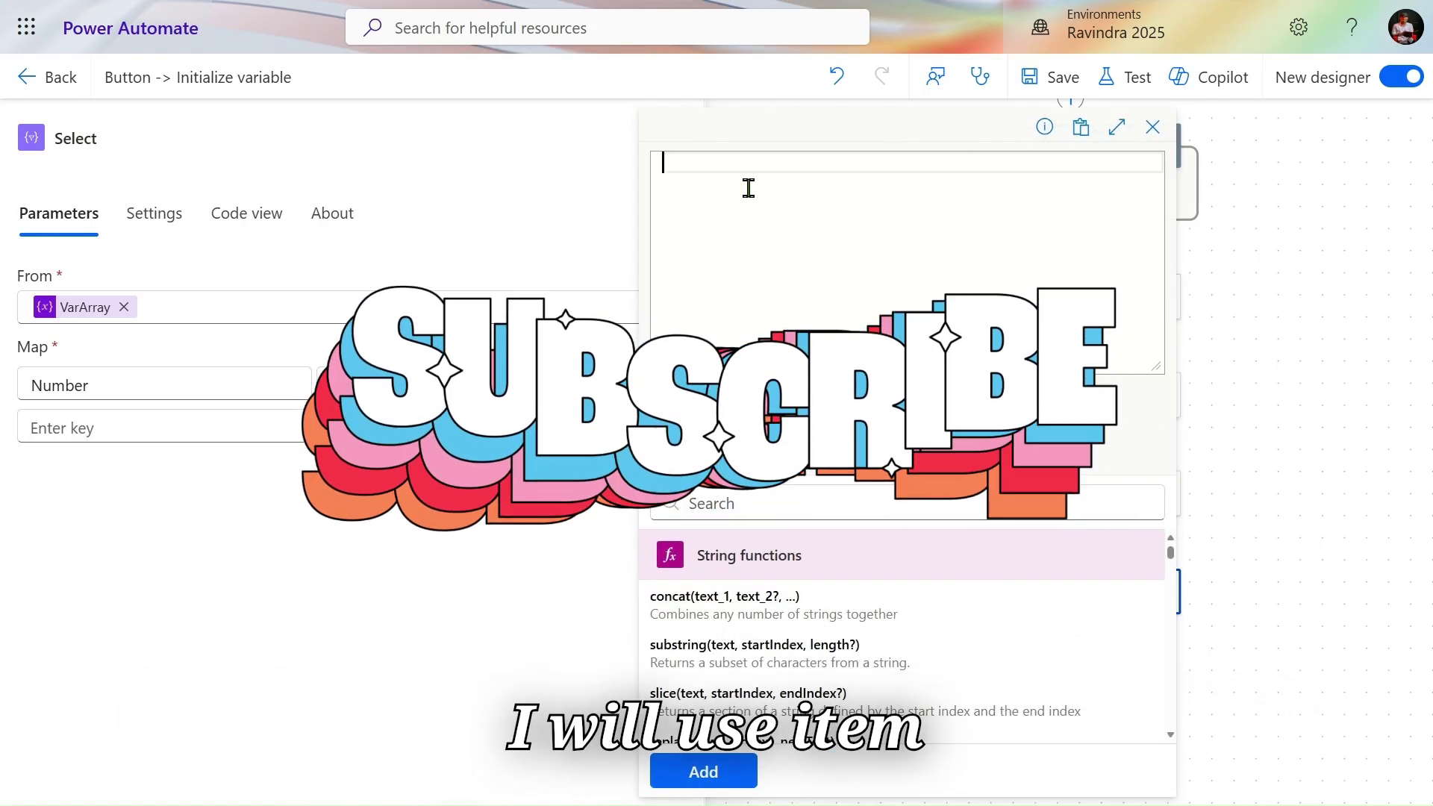
text(ite)
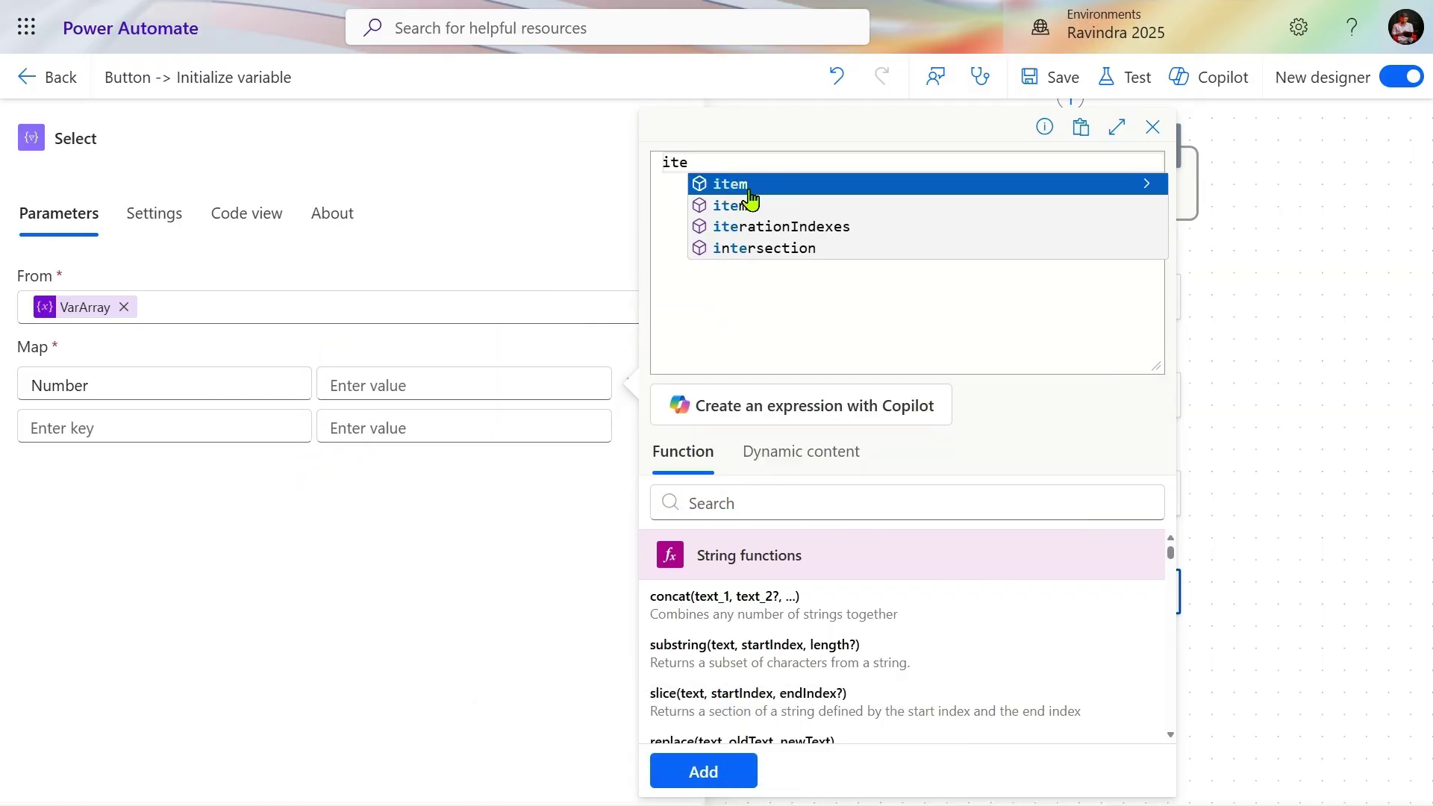
click(748, 187)
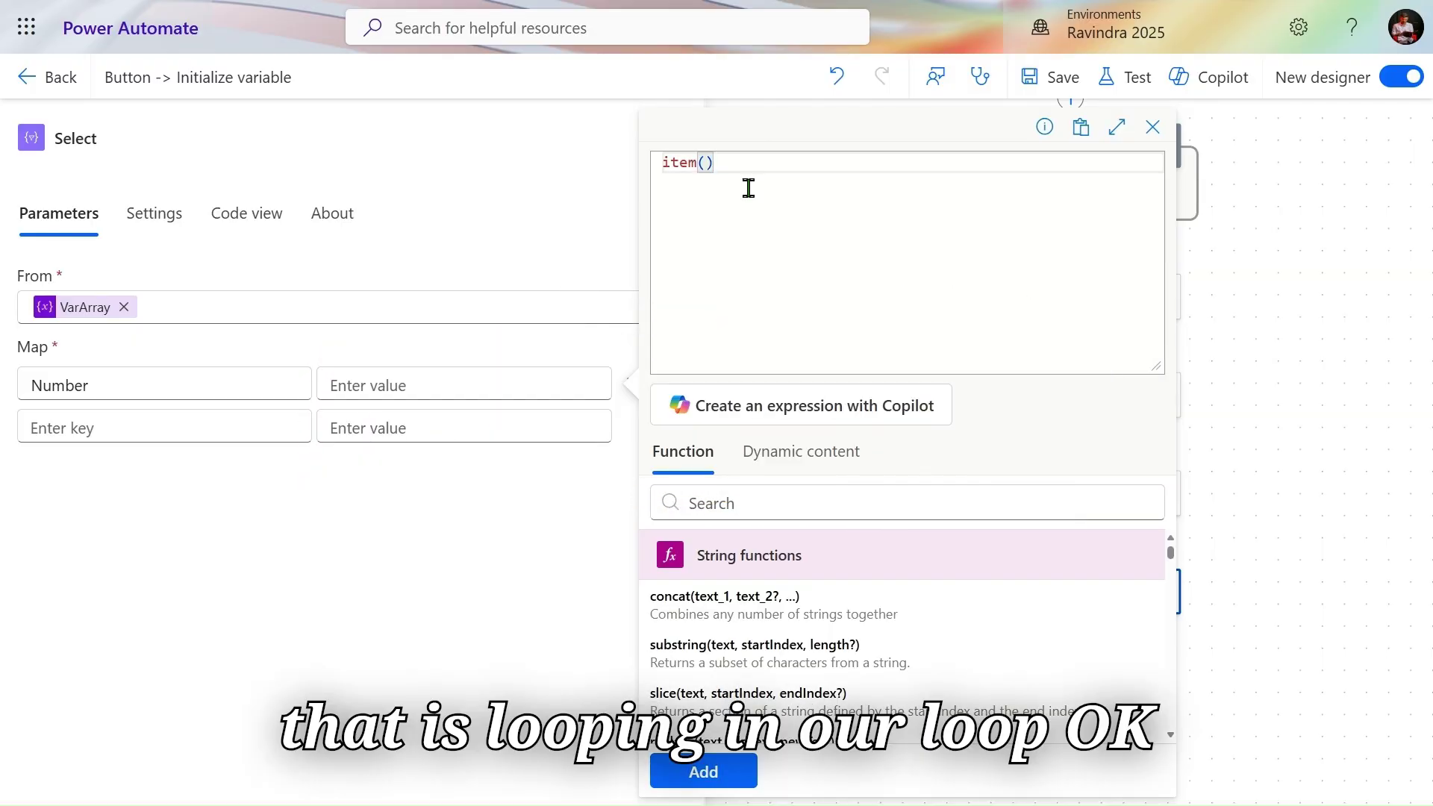
click(713, 773)
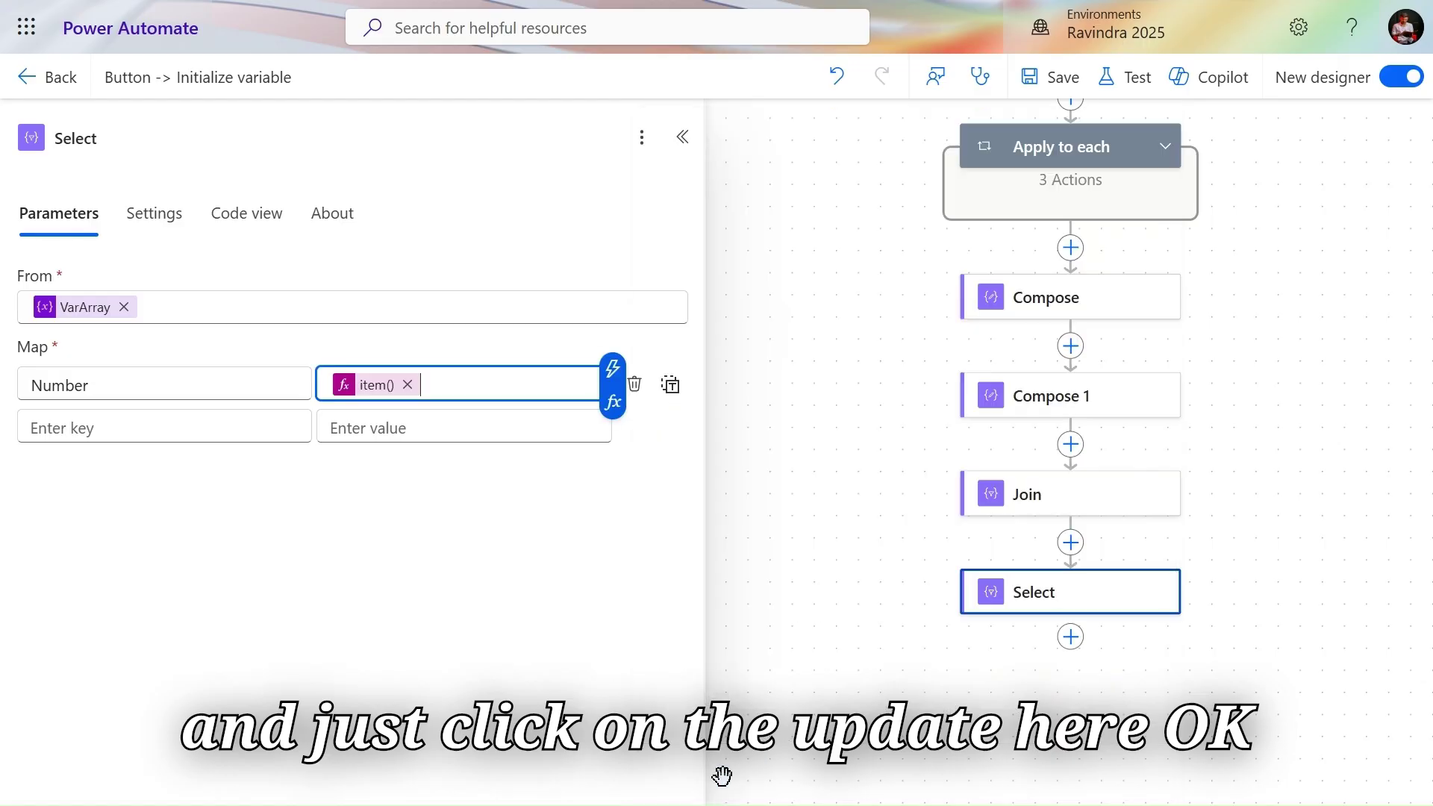
Save and test-run the flow manually.
click(1134, 74)
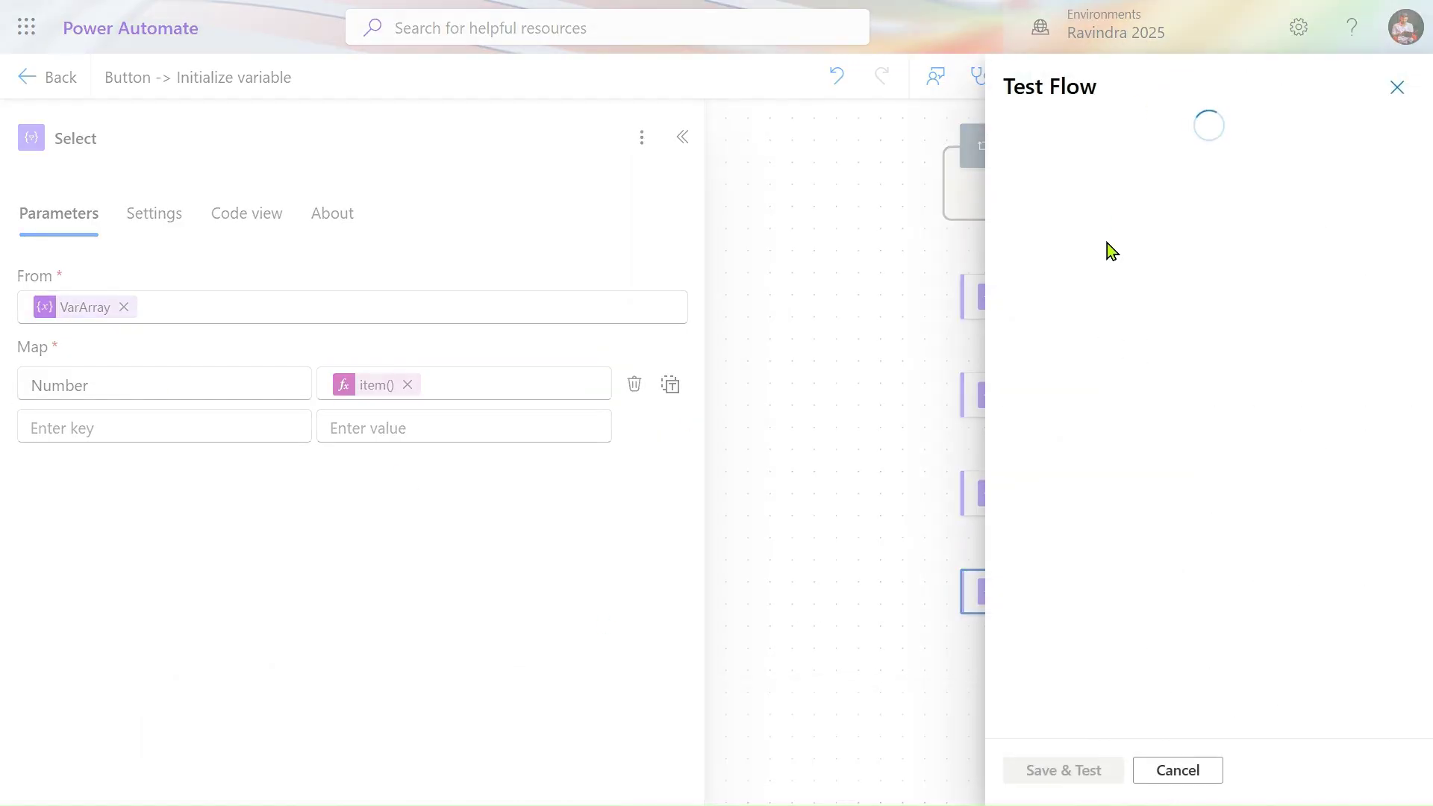
click(1030, 152)
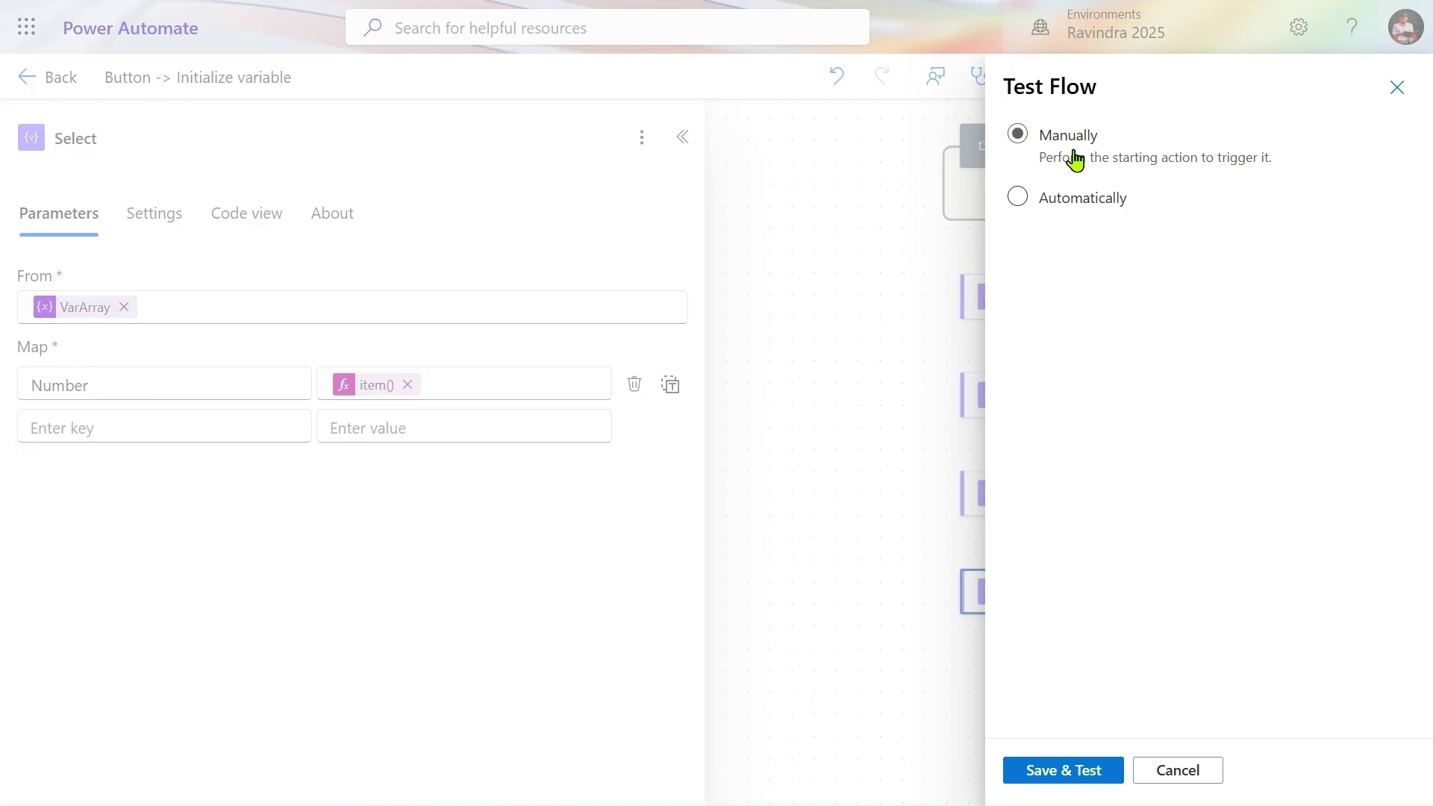
click(1052, 779)
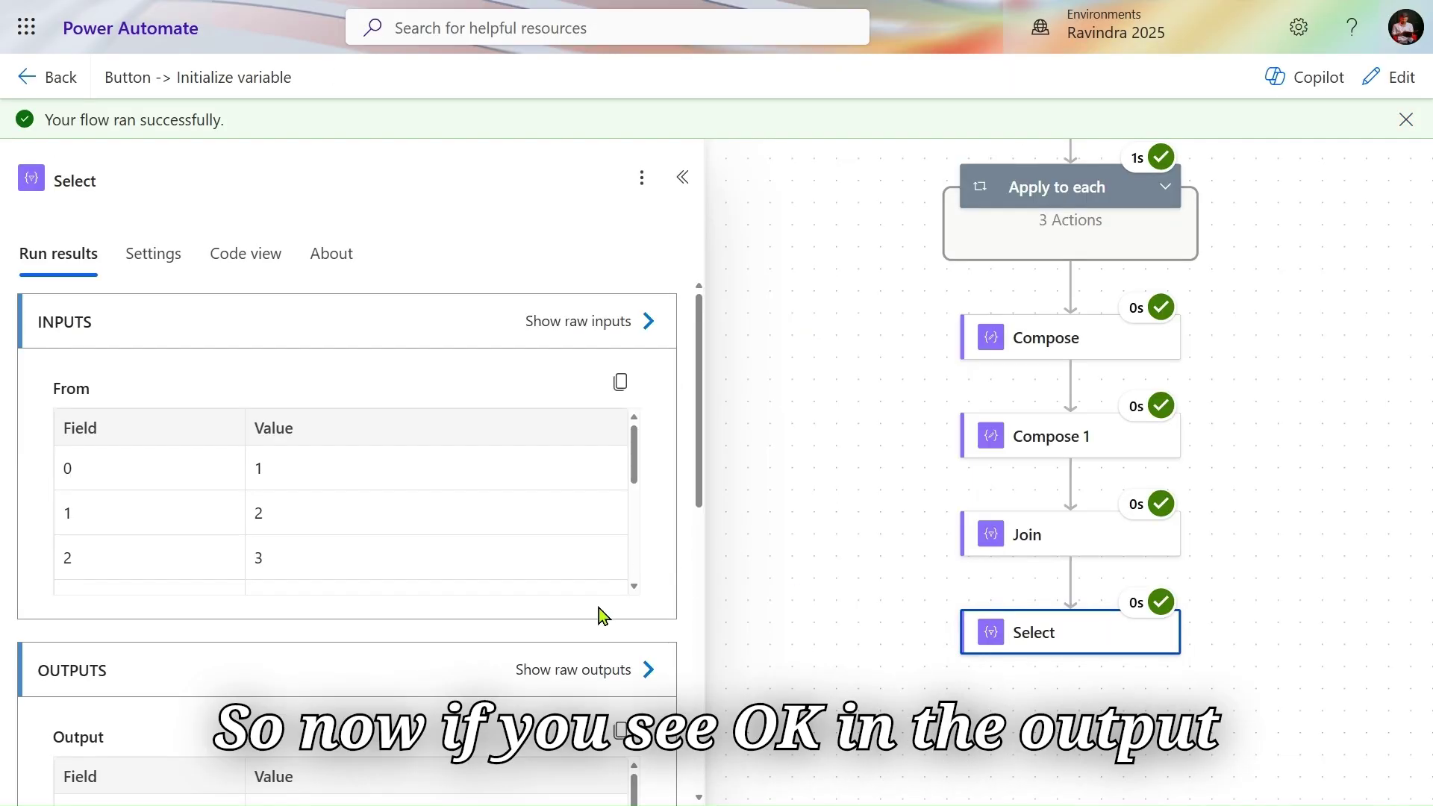
Check Select's raw output shows Number keys holding 1, 2, 3, 4, 5, then 1s.
click(615, 684)
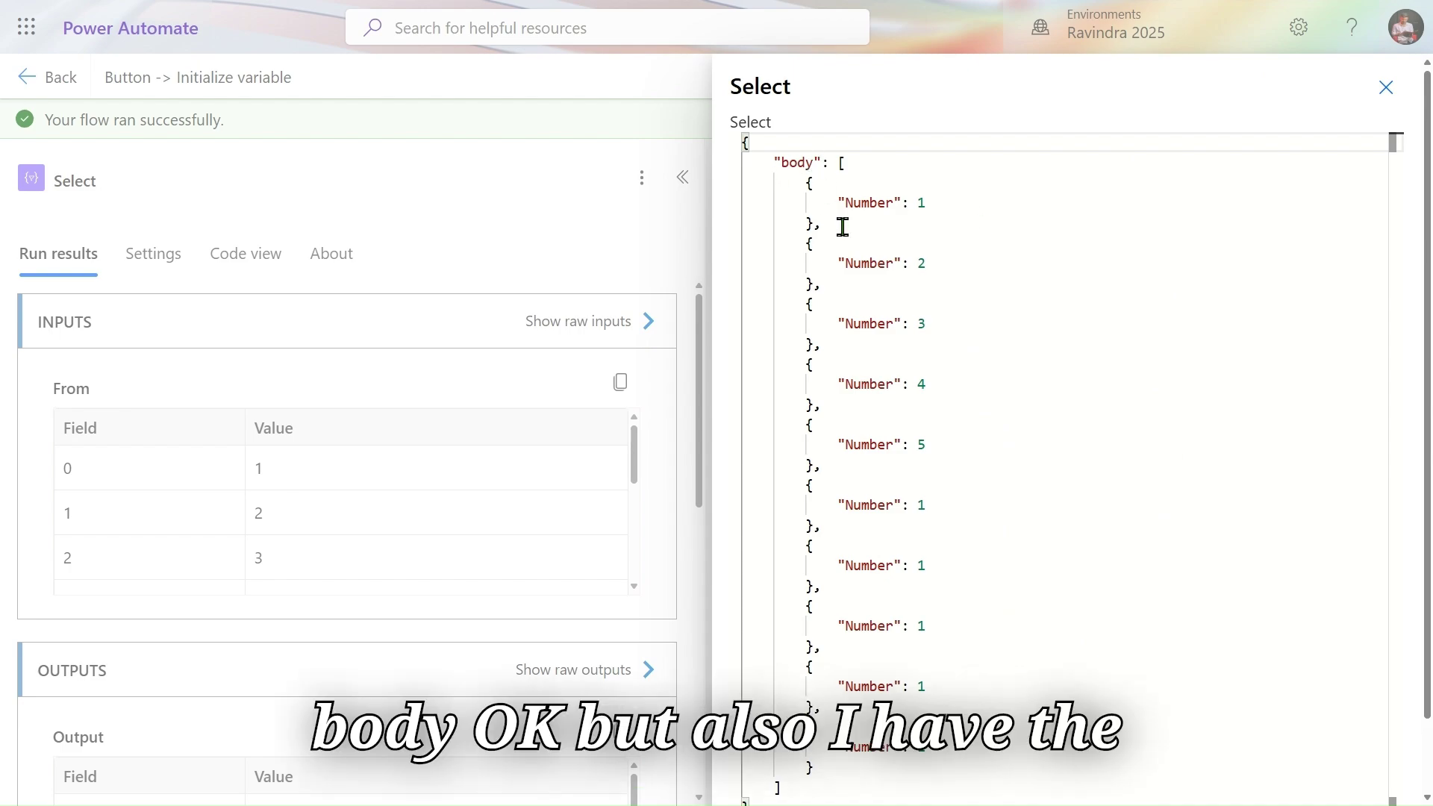
click(863, 203)
double_click(863, 203)
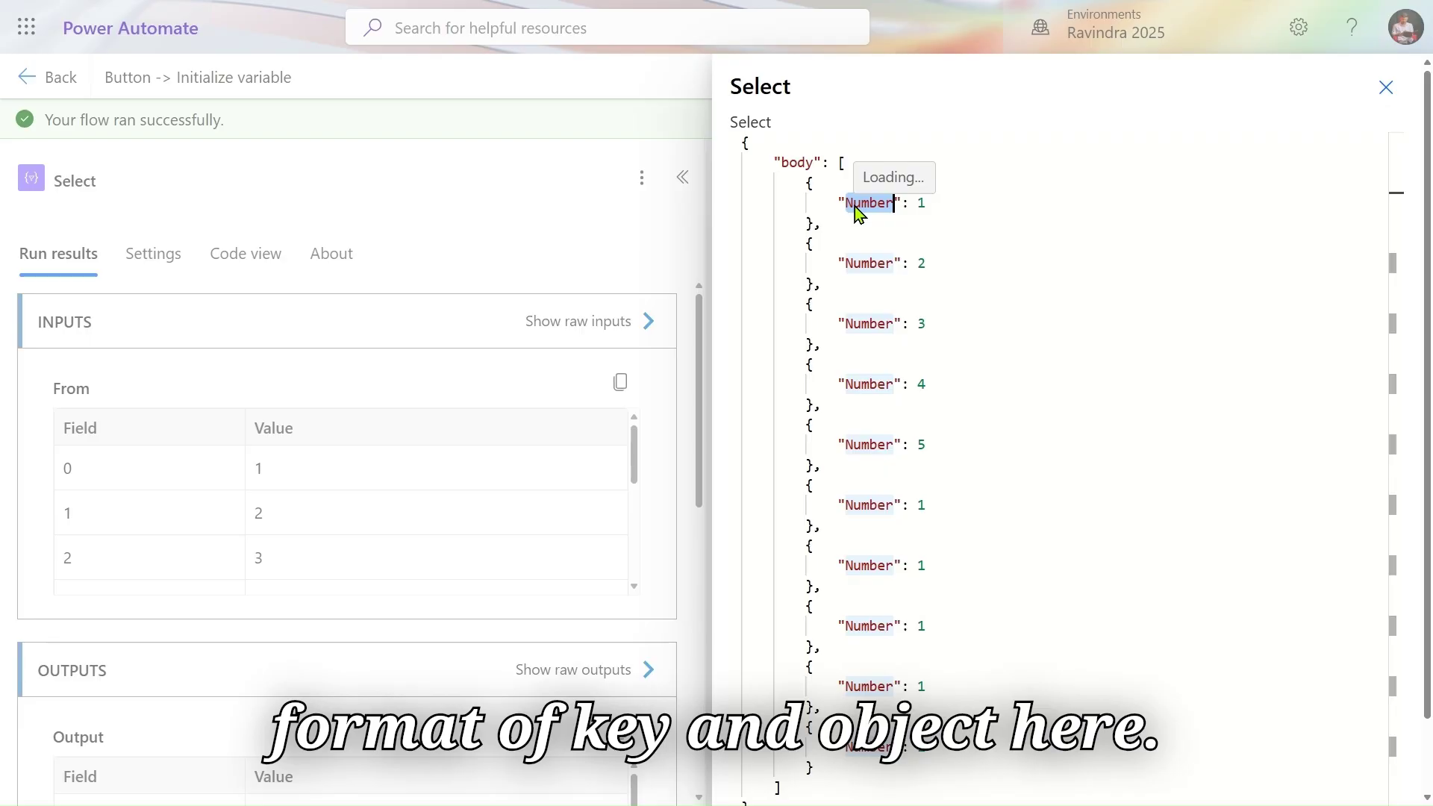
click(920, 202)
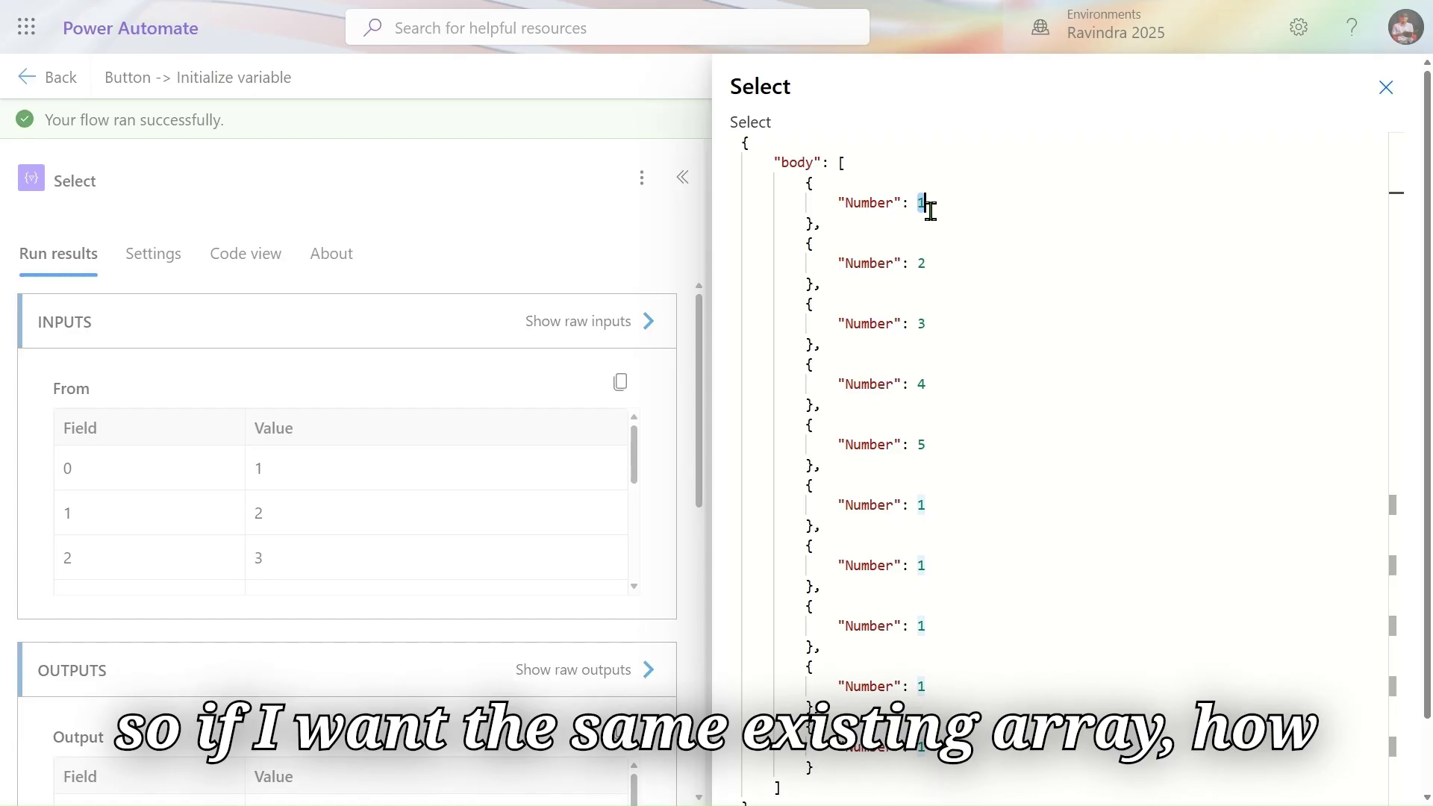
click(1384, 87)
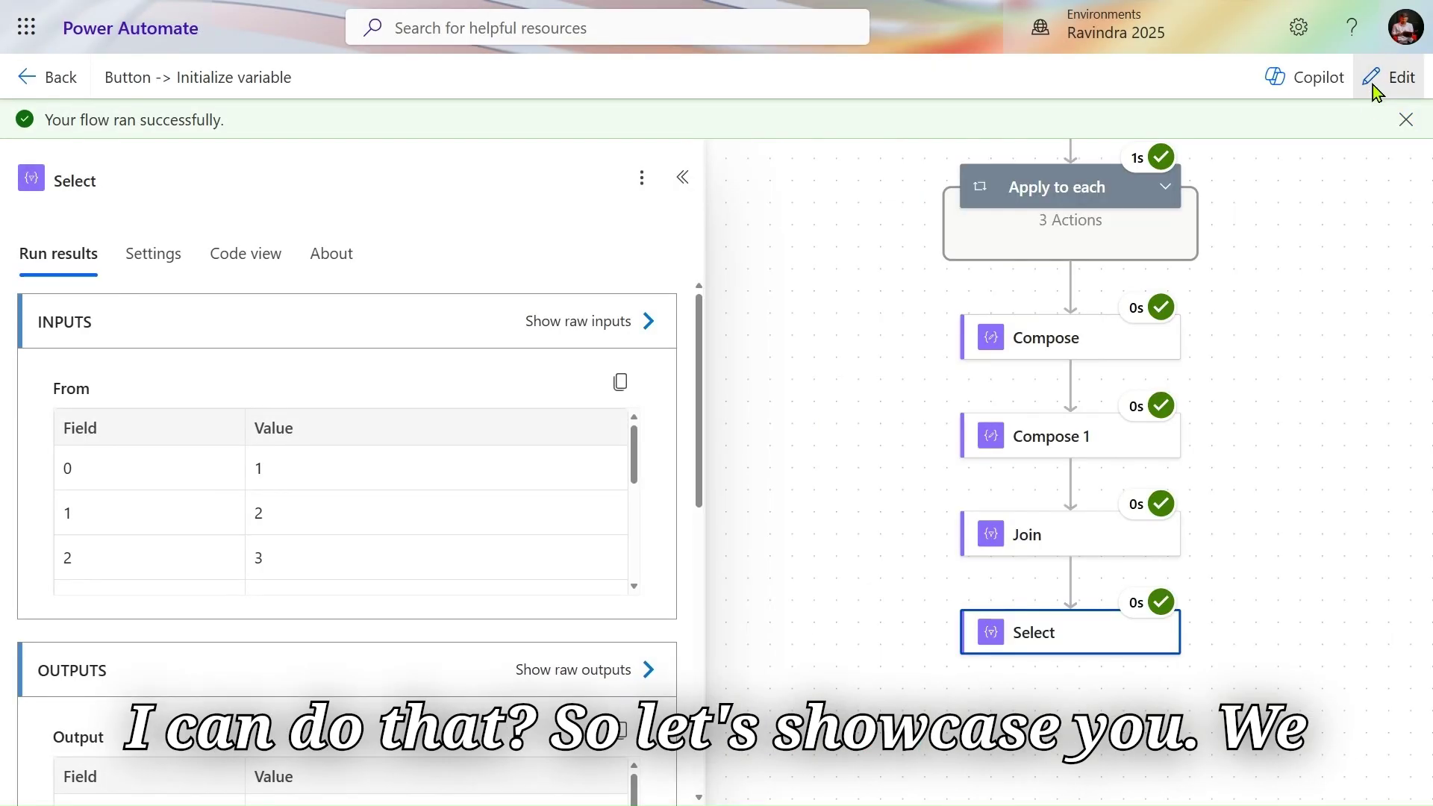
Clear the Select Map's Number JSON and make a bare item() expression the entire map.
click(1389, 77)
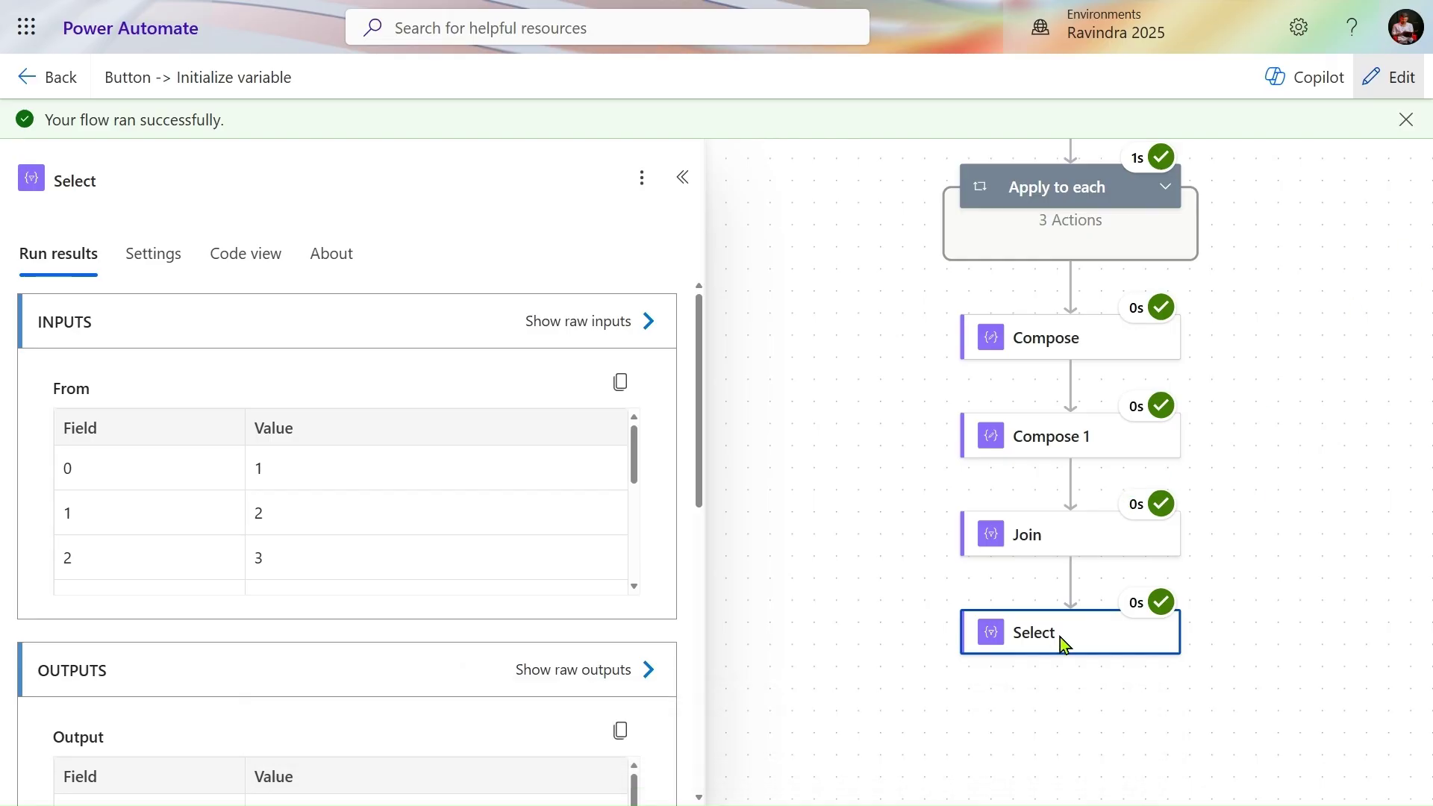
click(670, 385)
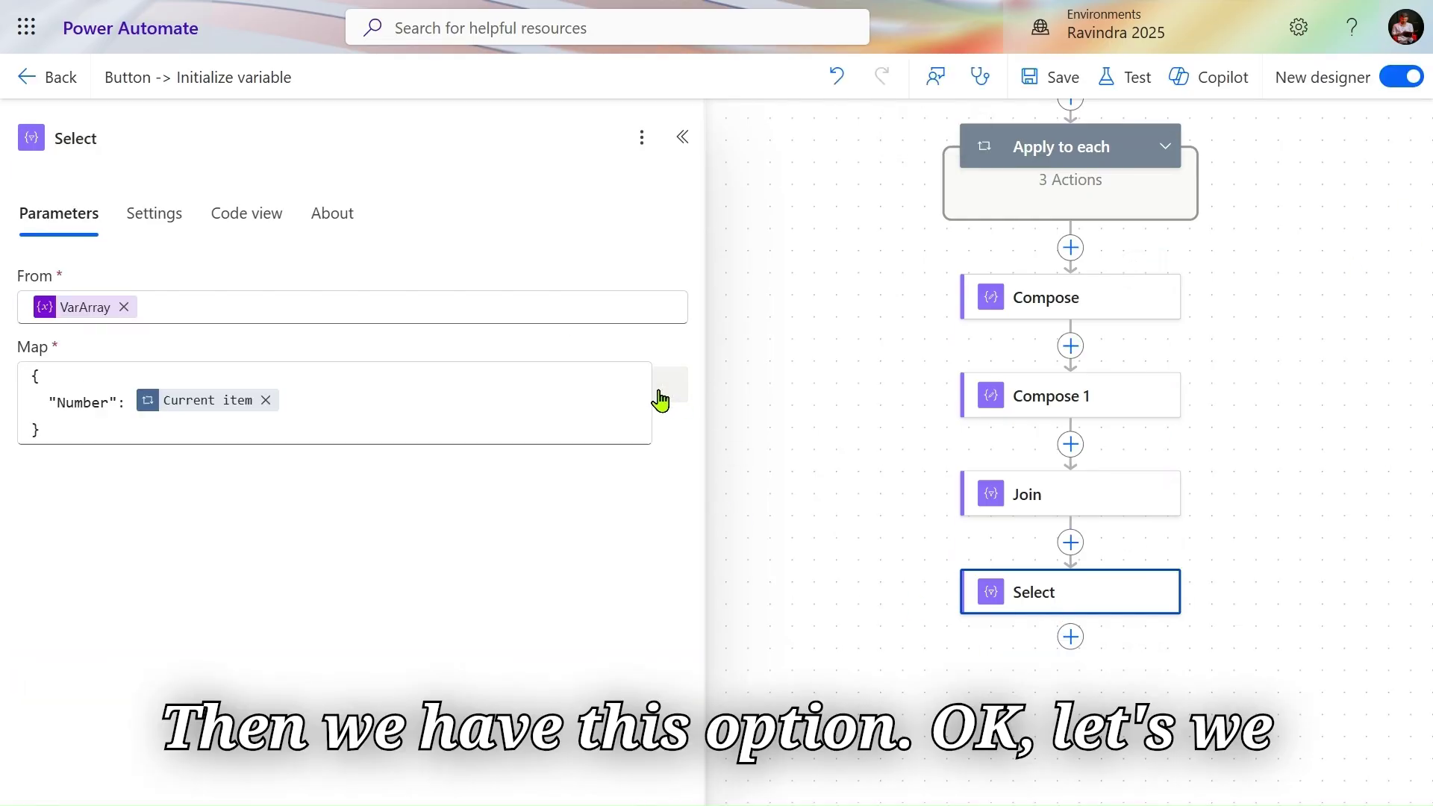
click(83, 430)
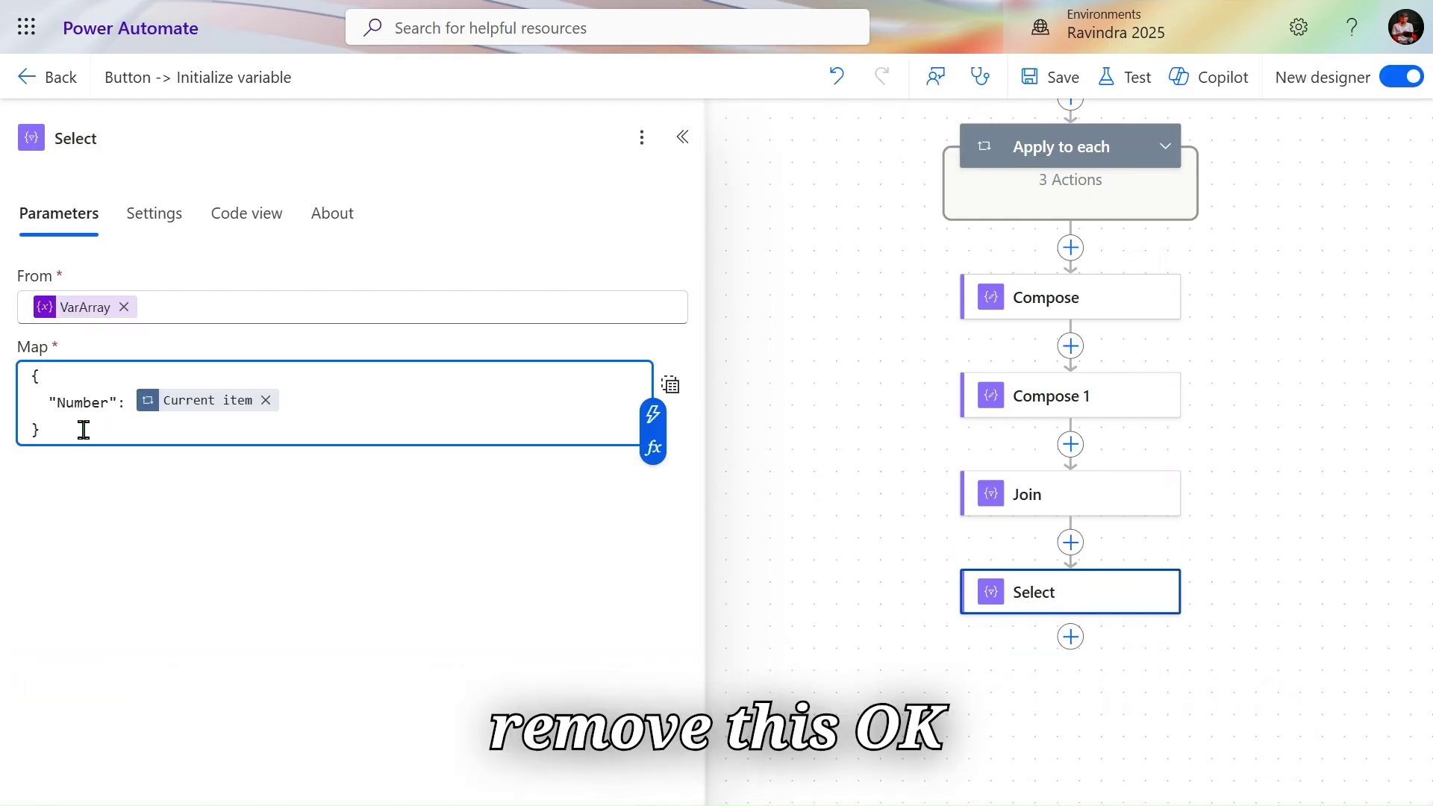
key(BackSpace)
key(BackSpace)
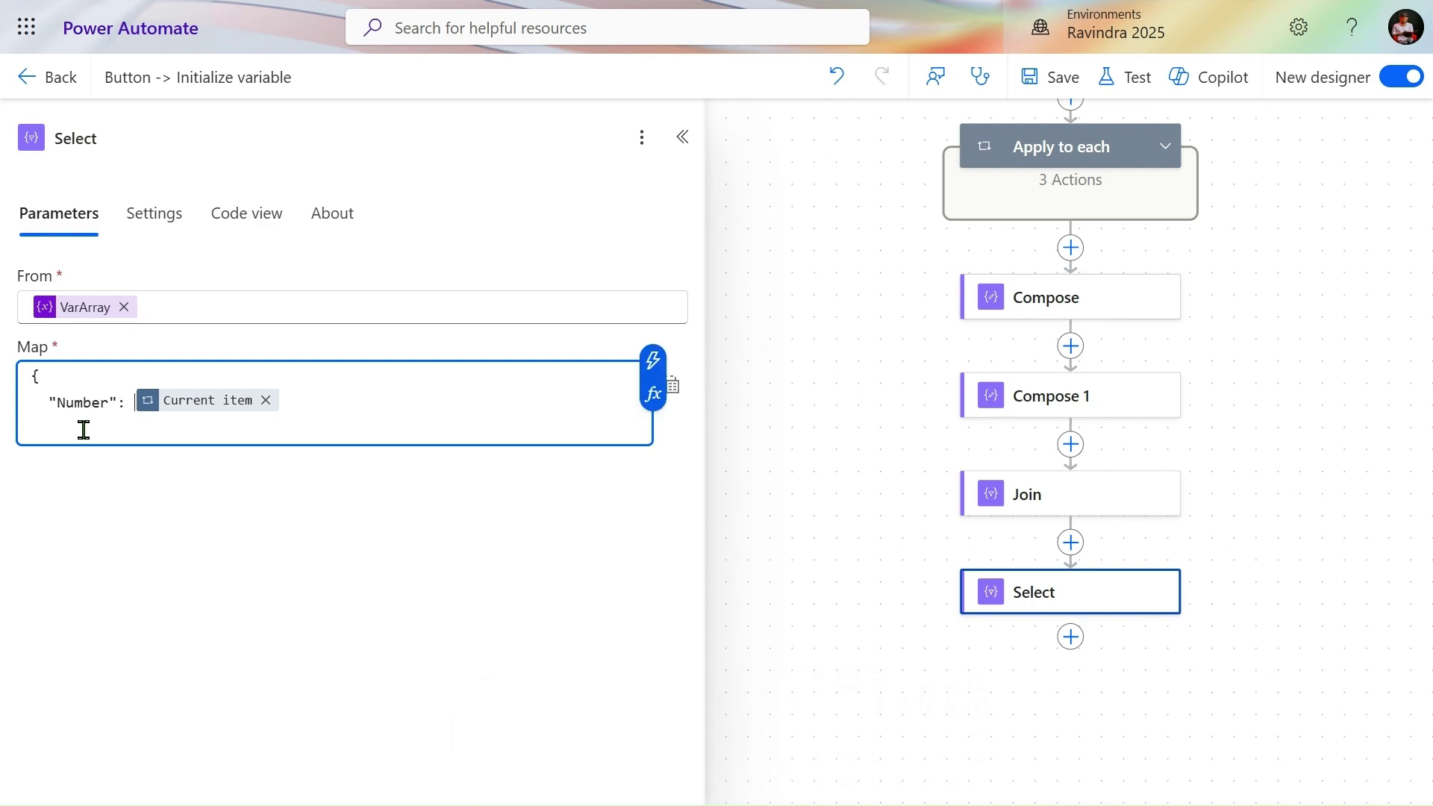
key(BackSpace)
key(BackSpace)
key(BackSpace)
key(BackSpace)
key(BackSpace)
key(BackSpace)
key(BackSpace)
key(BackSpace)
key(BackSpace)
key(BackSpace)
key(BackSpace)
key(BackSpace)
key(BackSpace)
key(BackSpace)
key(BackSpace)
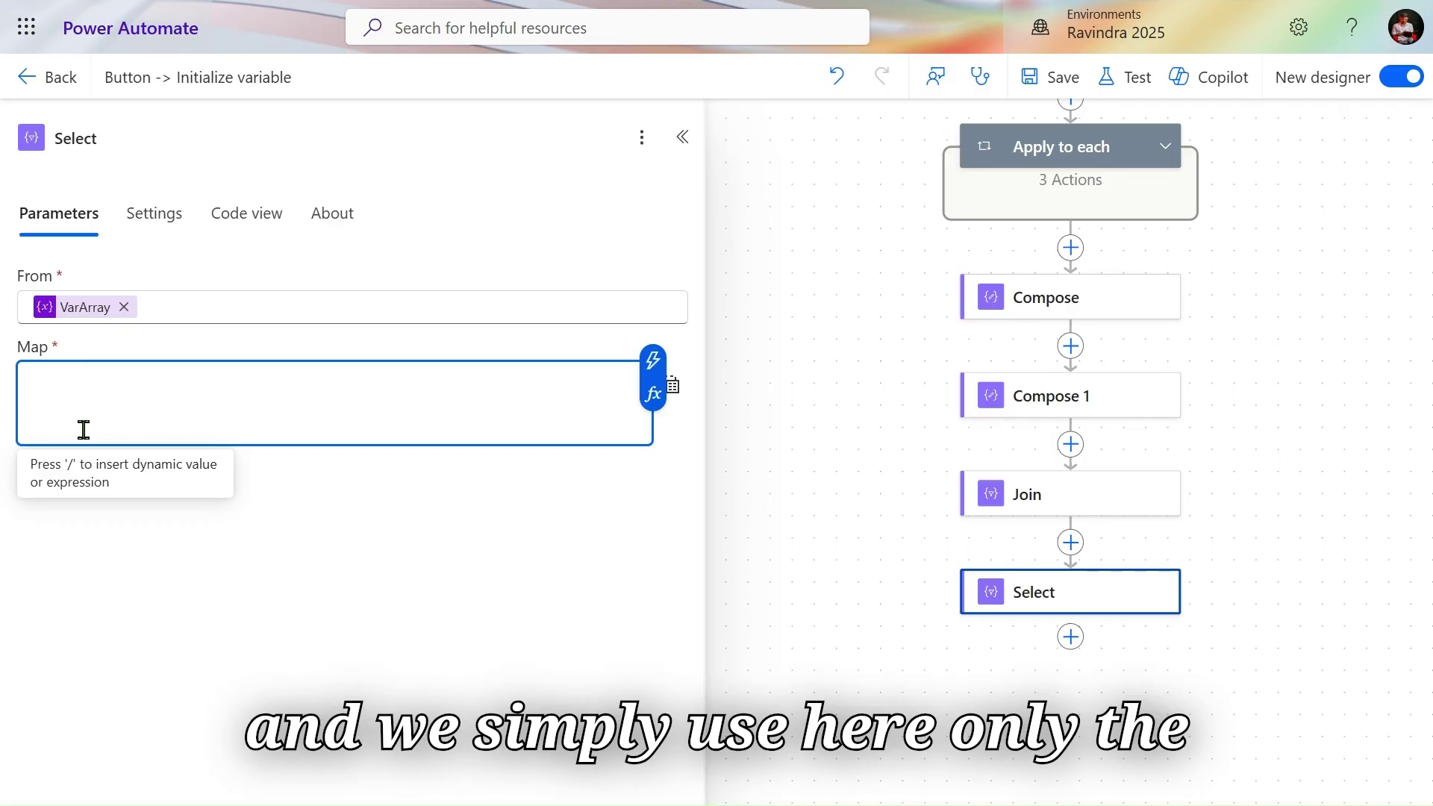
click(655, 394)
click(789, 198)
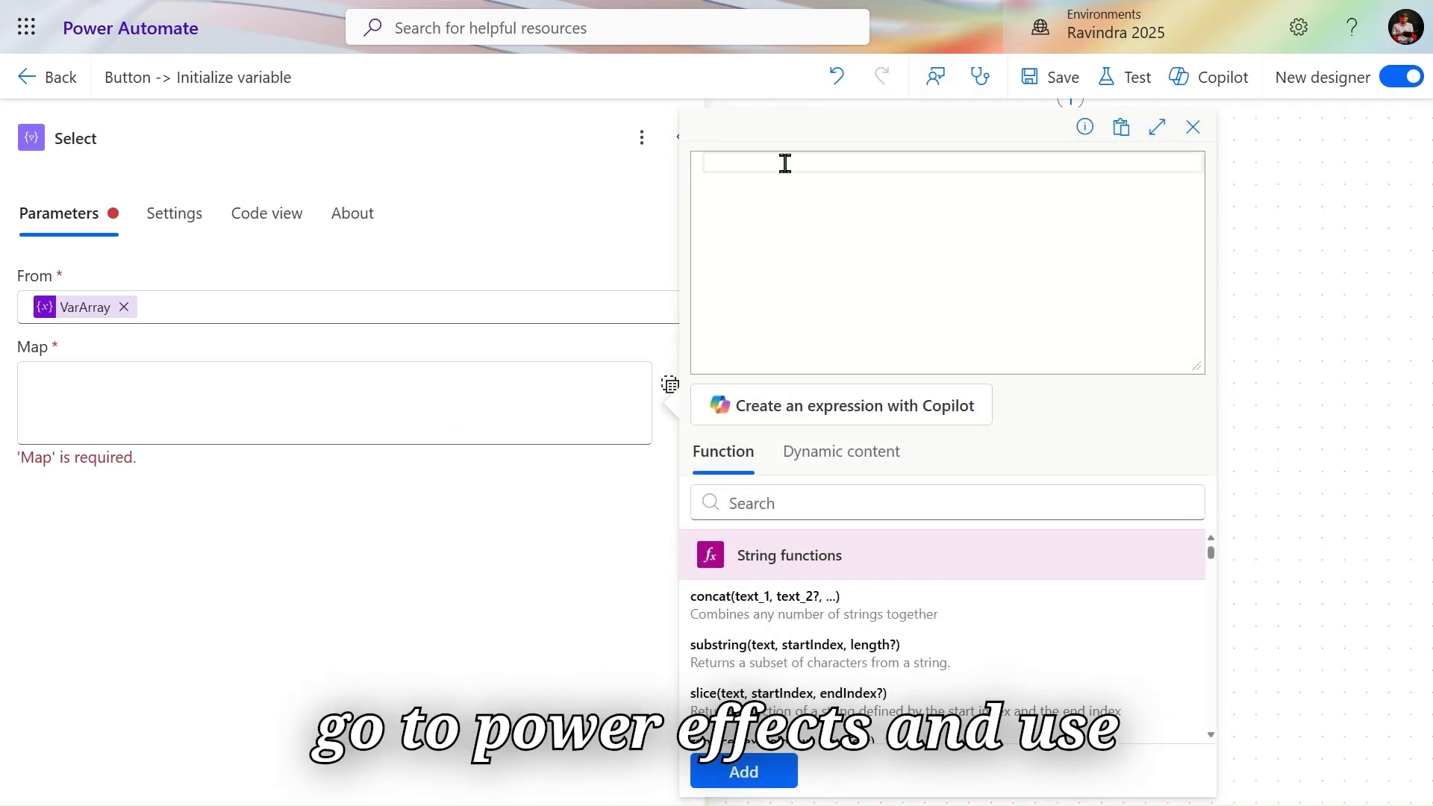
text(ite)
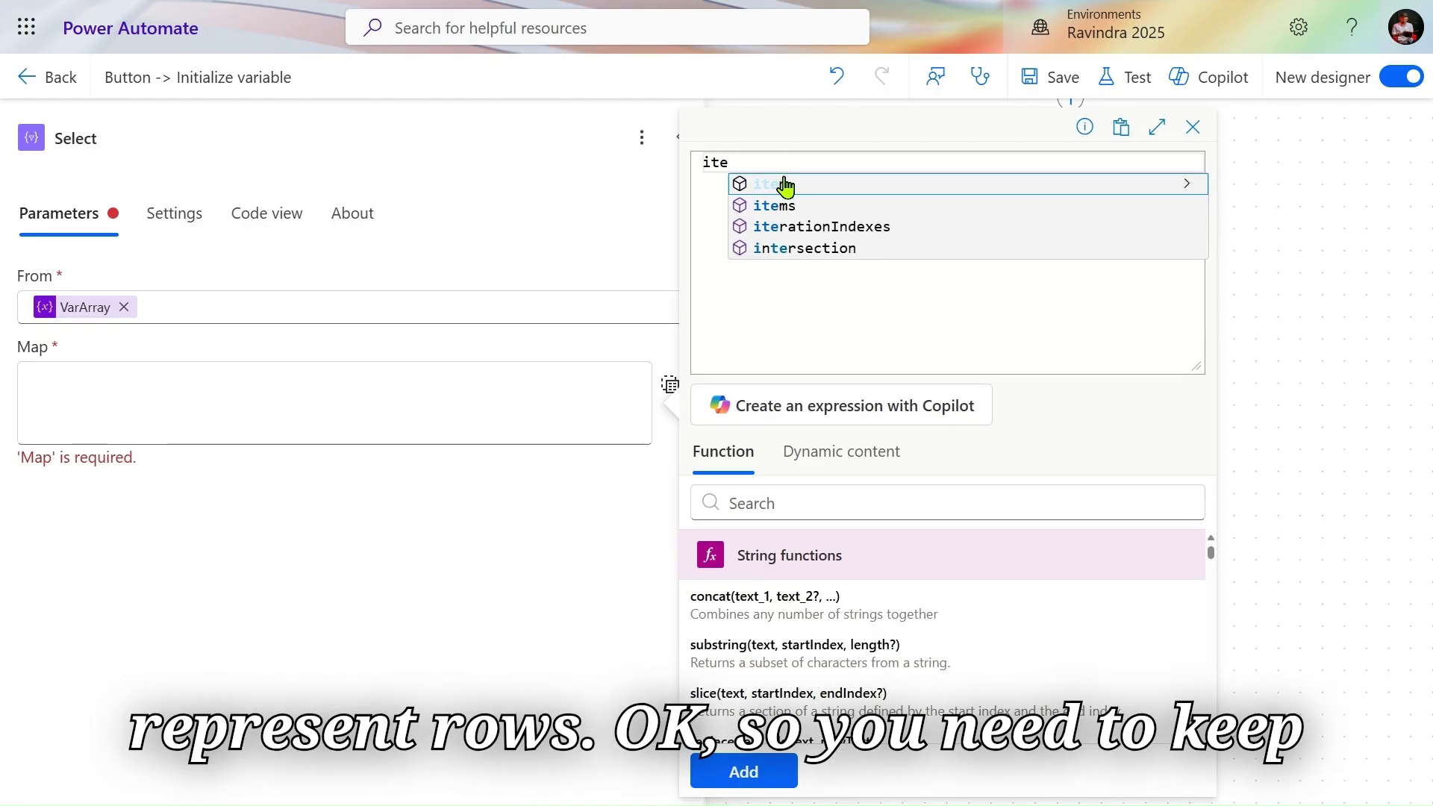
click(784, 184)
click(780, 778)
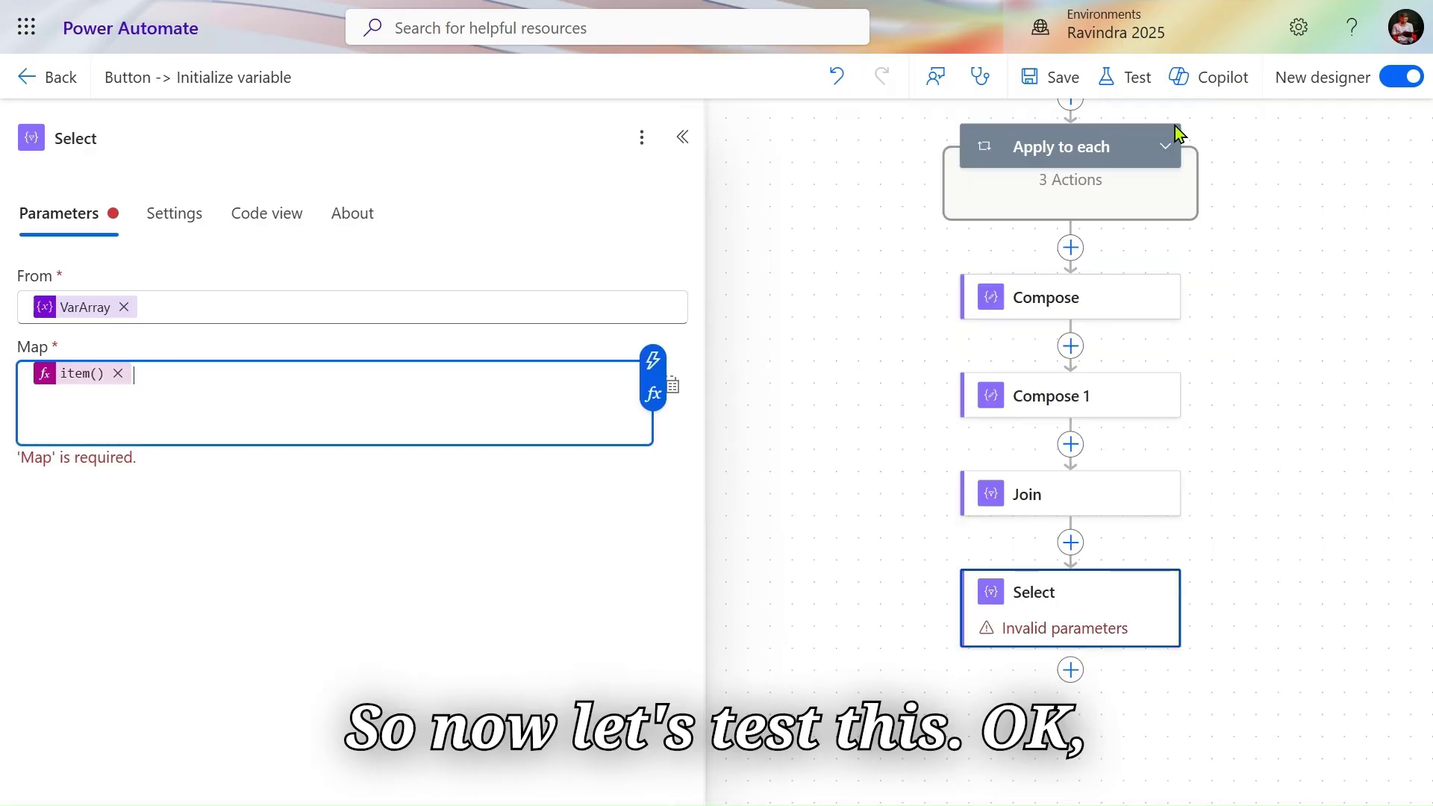
After the test reports invalid JSON, wrap the map's item() token in {} curly brackets.
click(1137, 78)
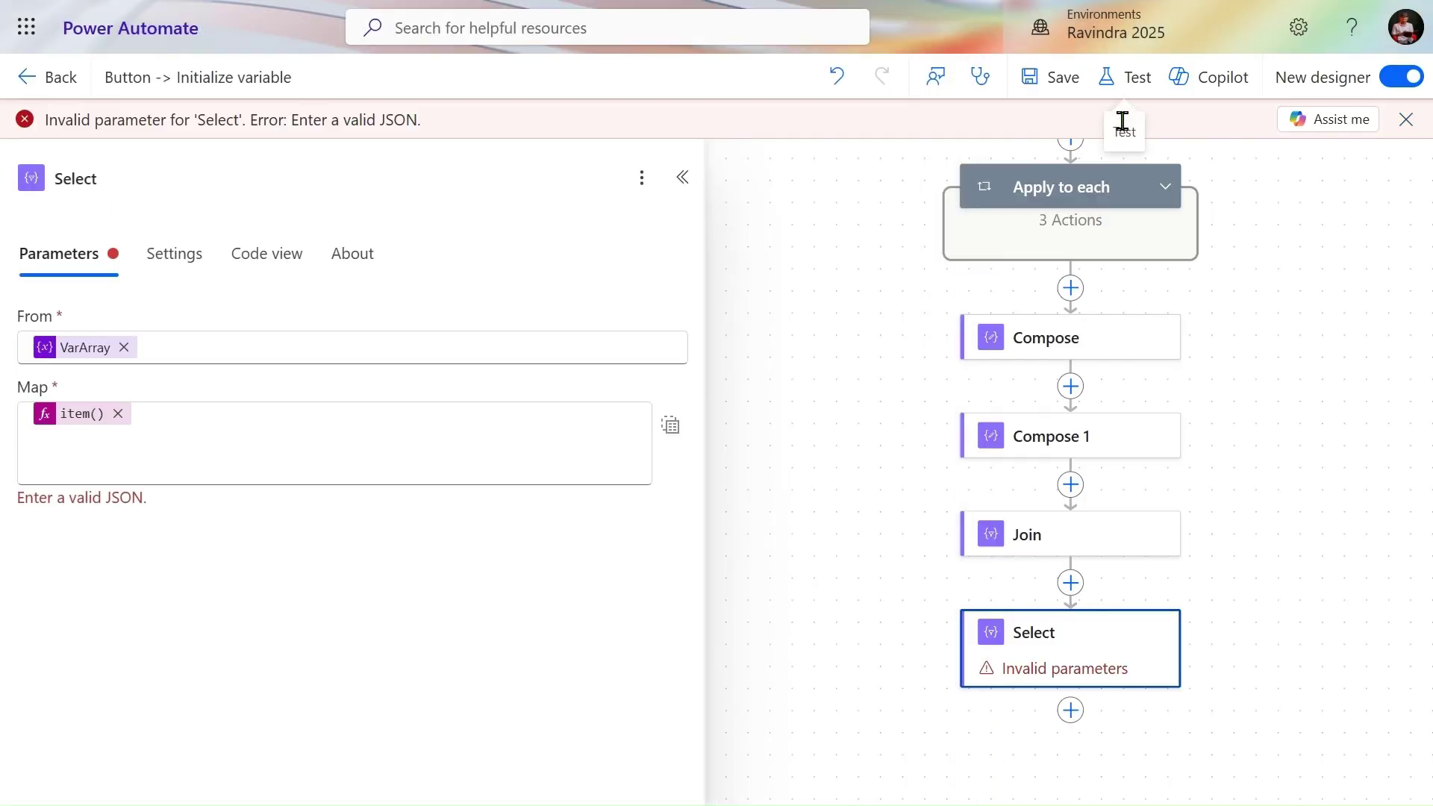
click(236, 439)
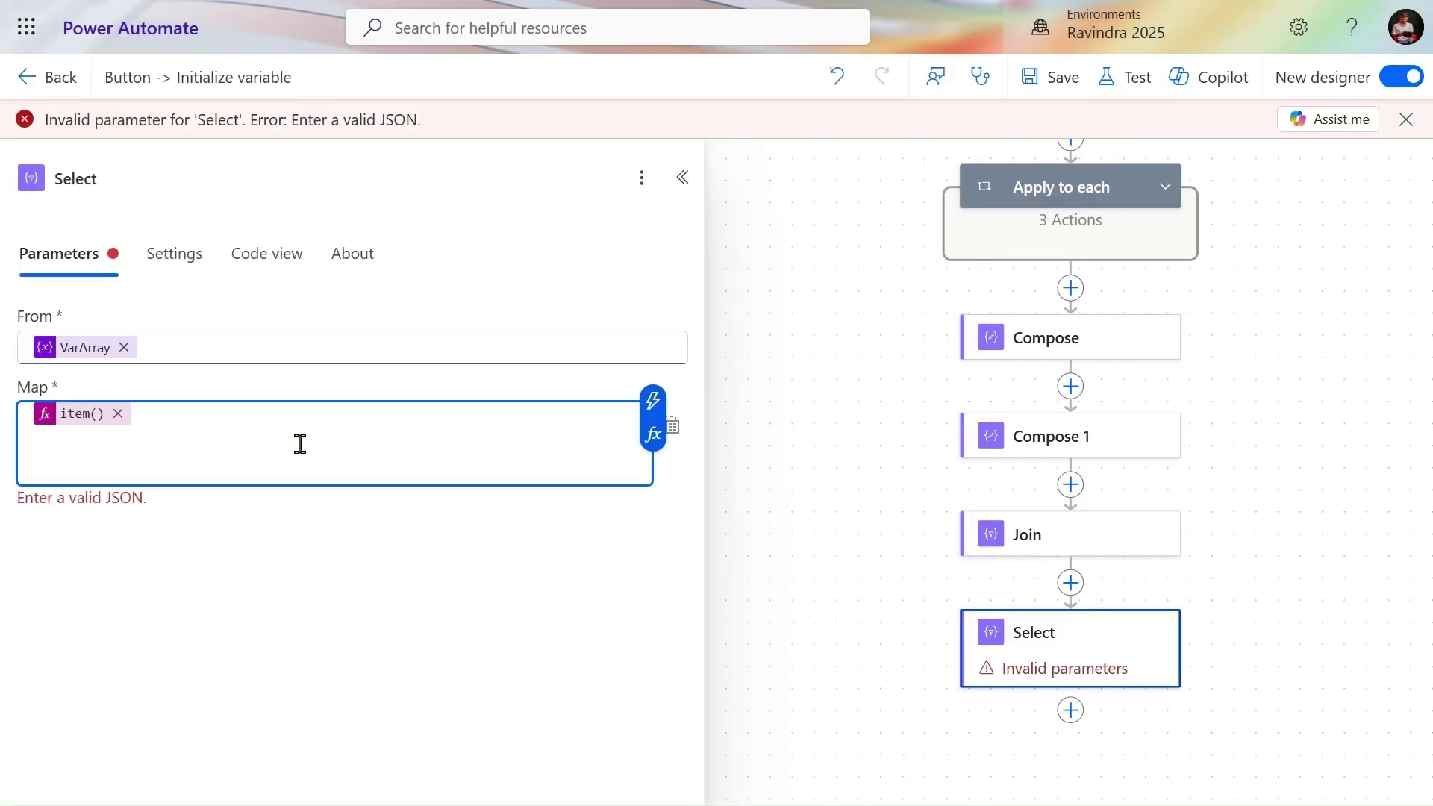
click(447, 448)
click(158, 555)
click(201, 415)
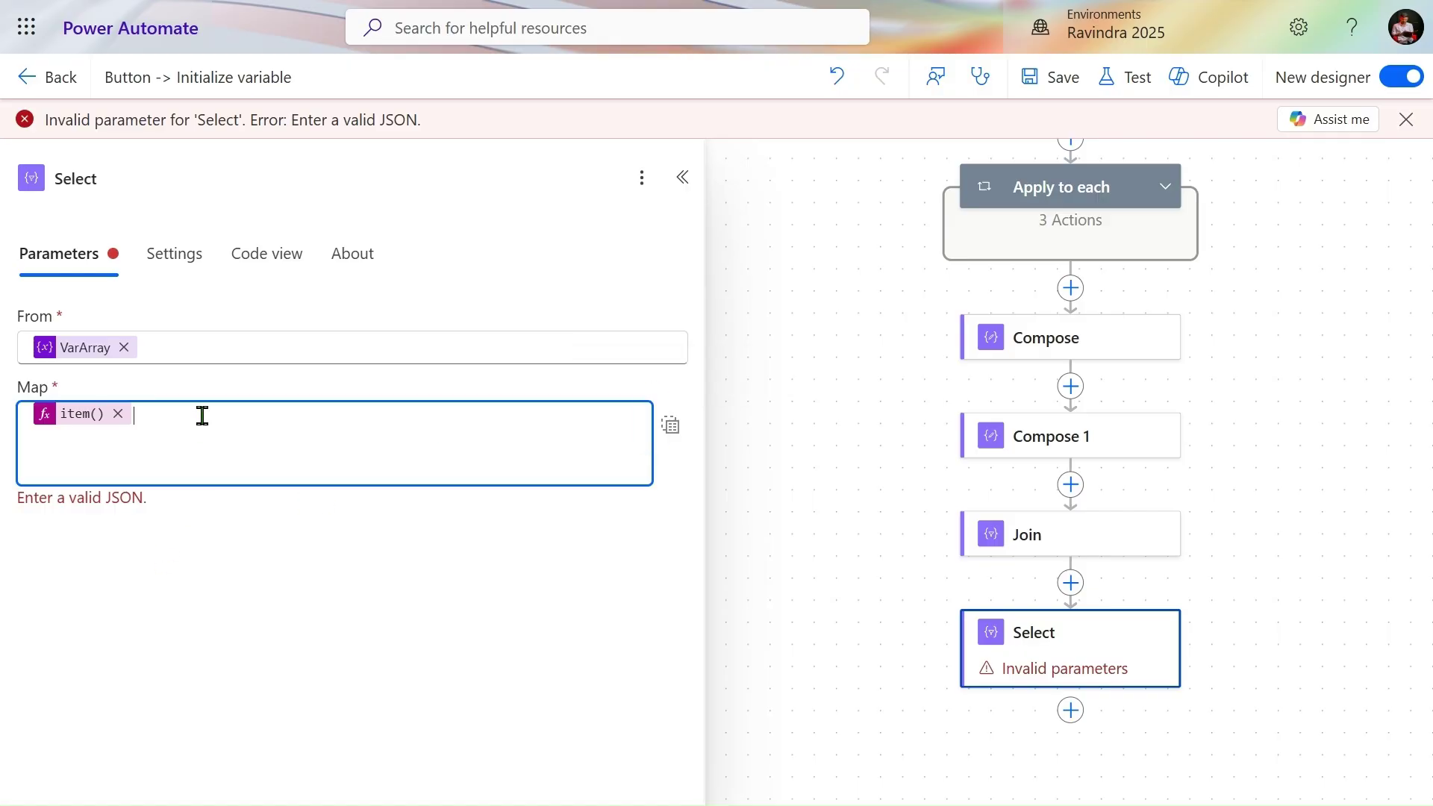
text({)
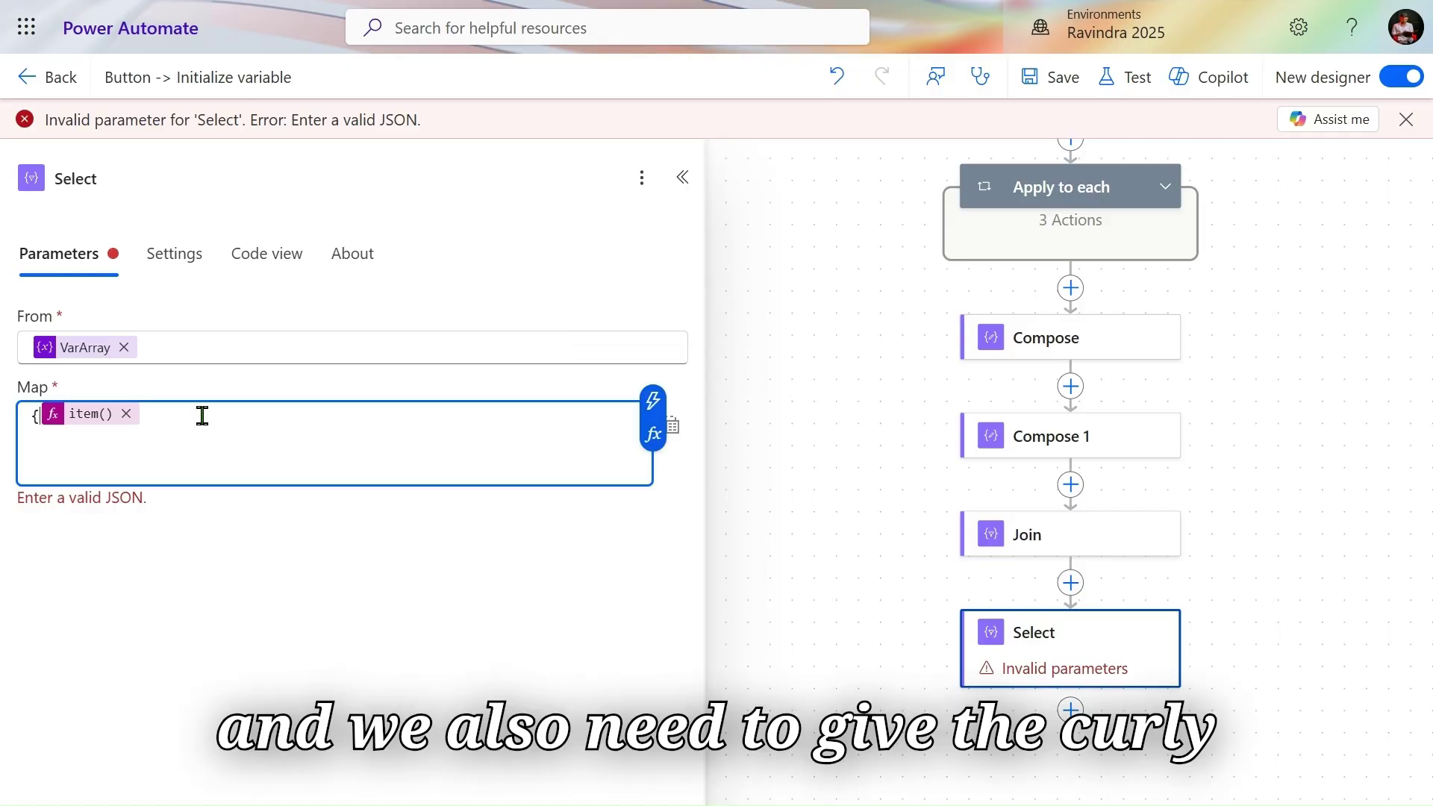
text(})
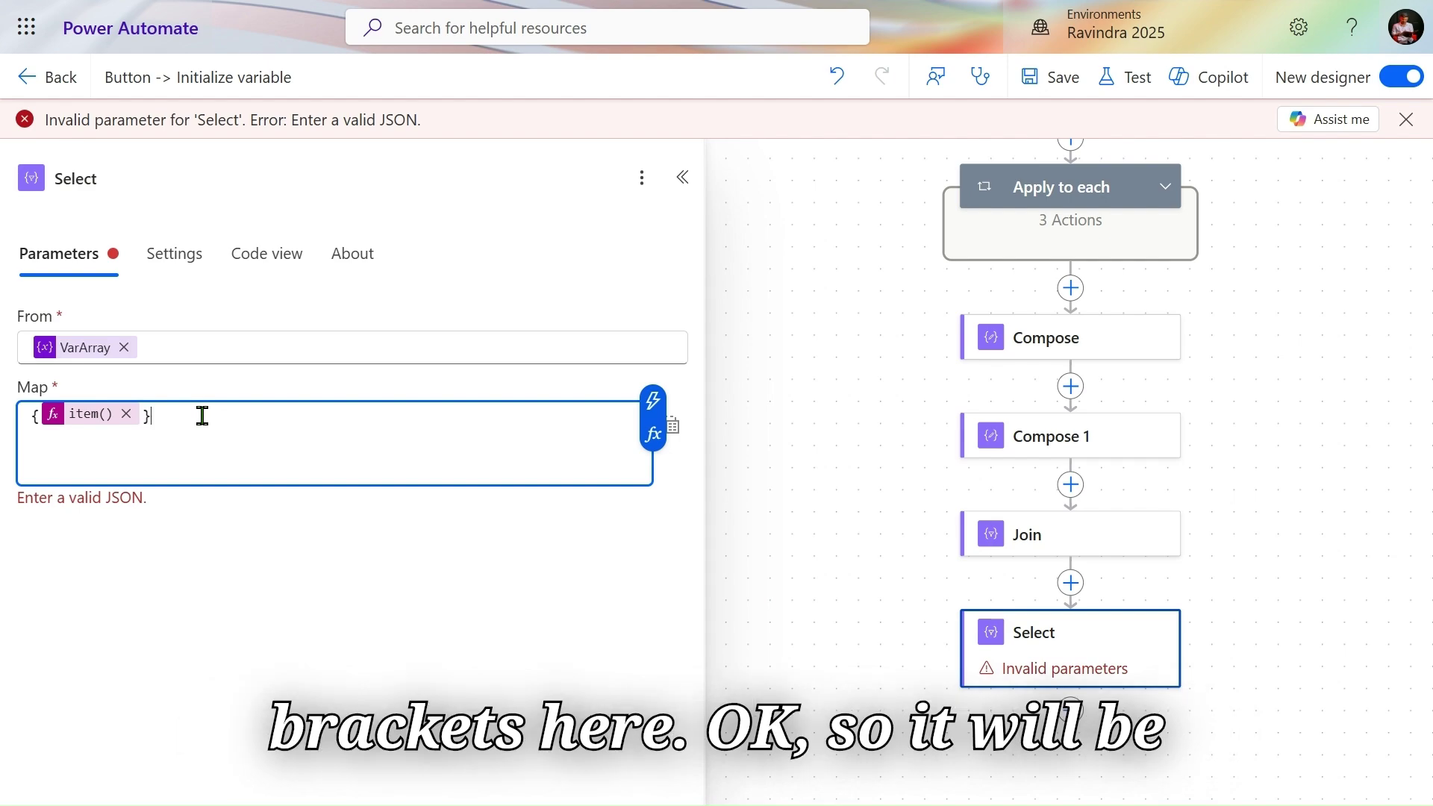
click(288, 583)
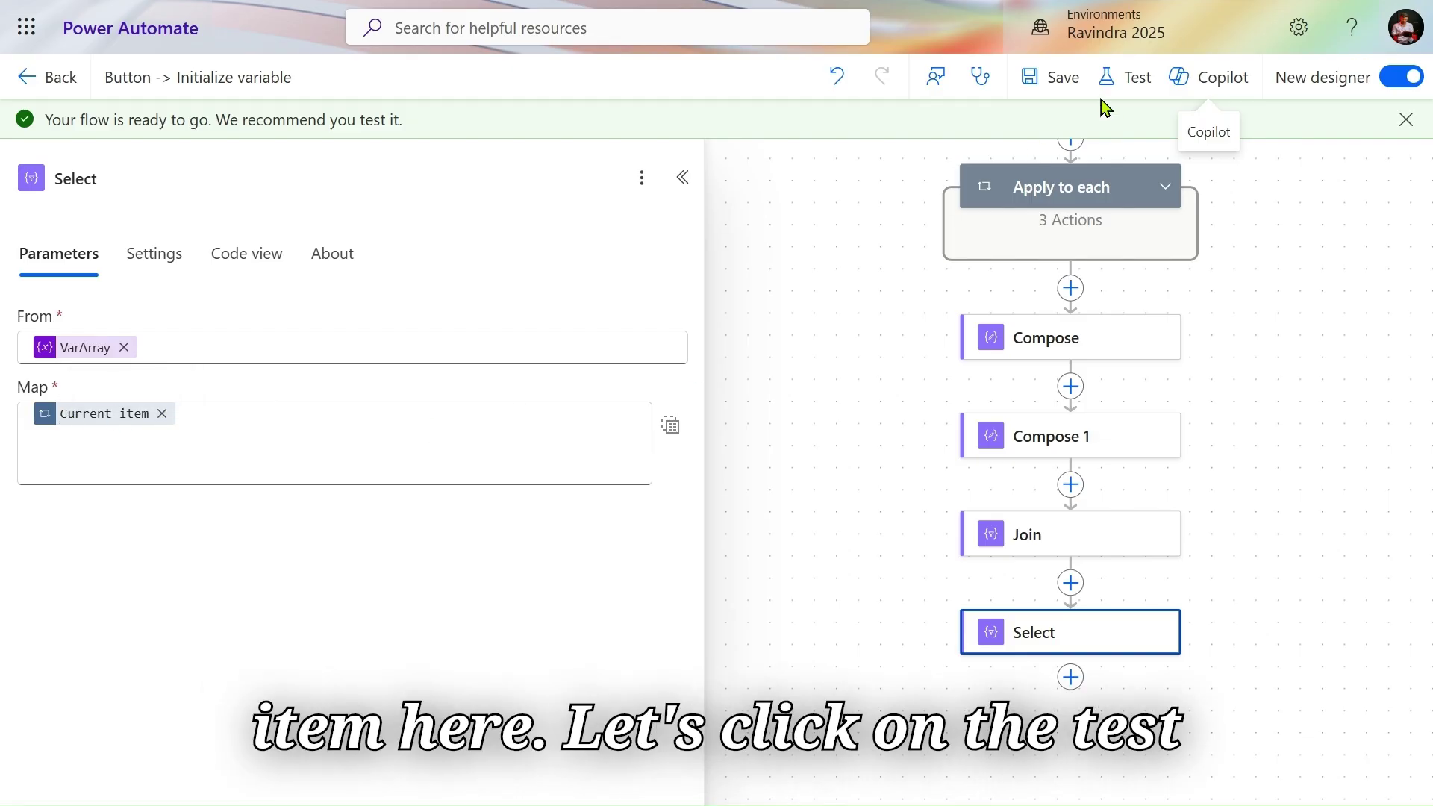
Start and run a manual test of the flow, then dismiss the confirmation.
click(1111, 76)
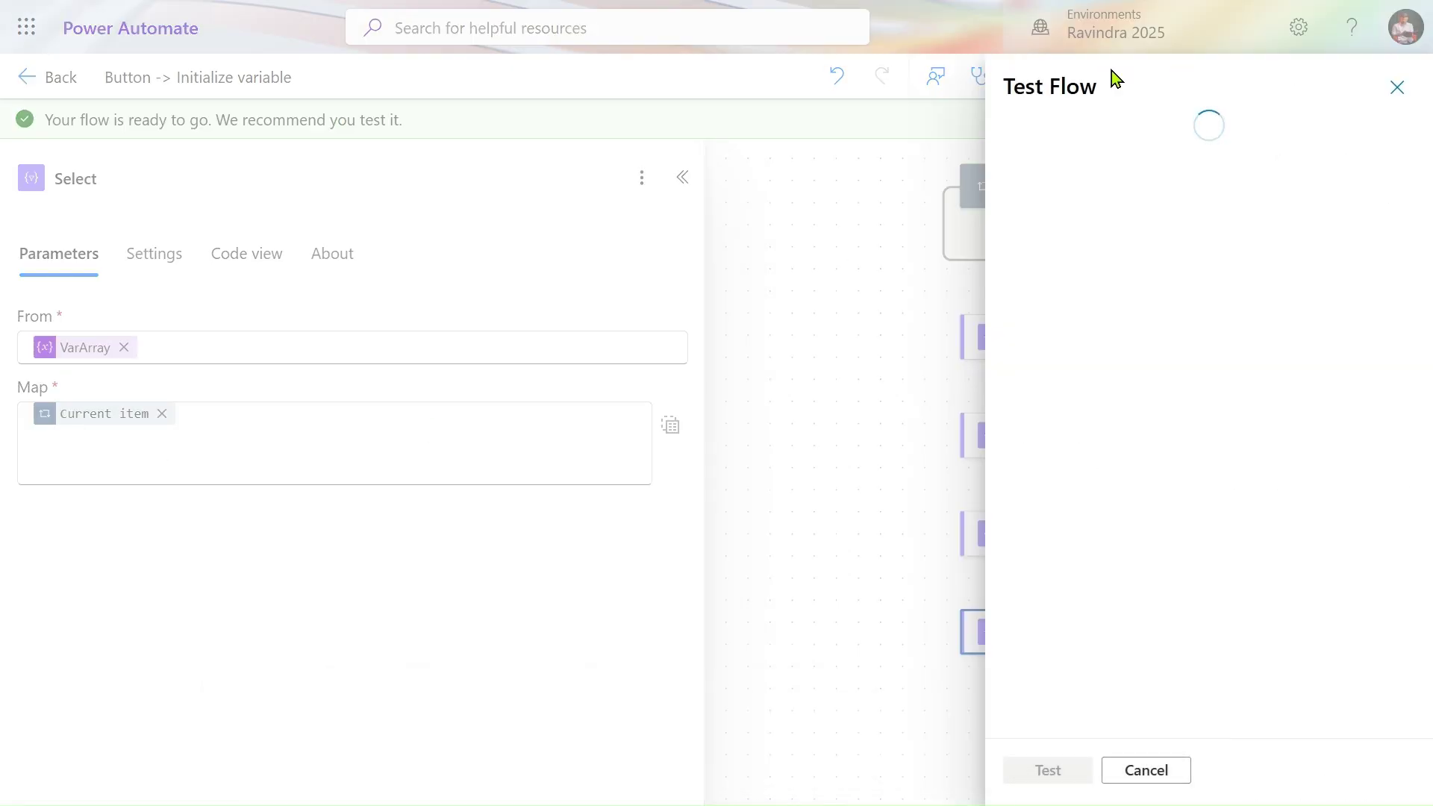
click(1125, 173)
click(1058, 776)
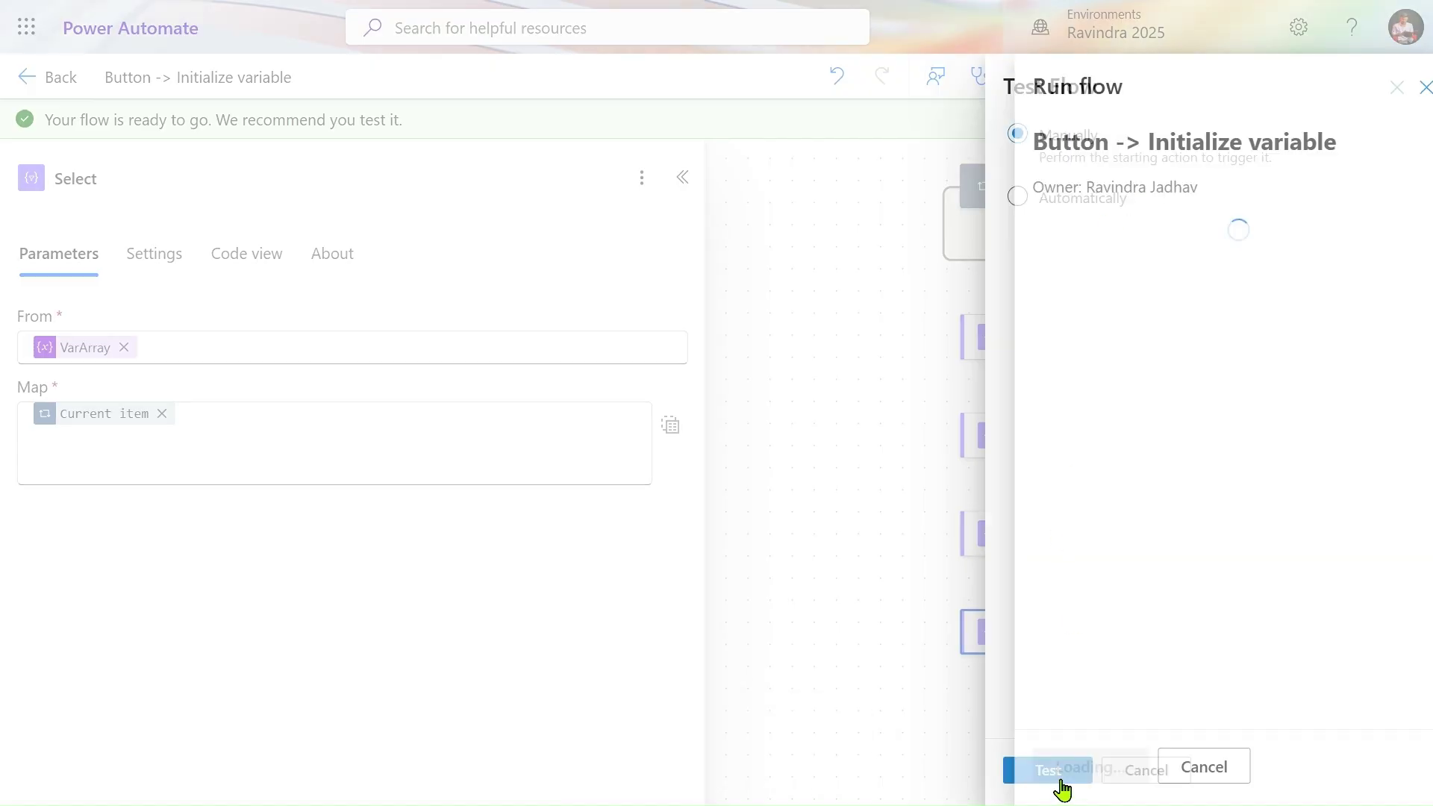
click(1060, 776)
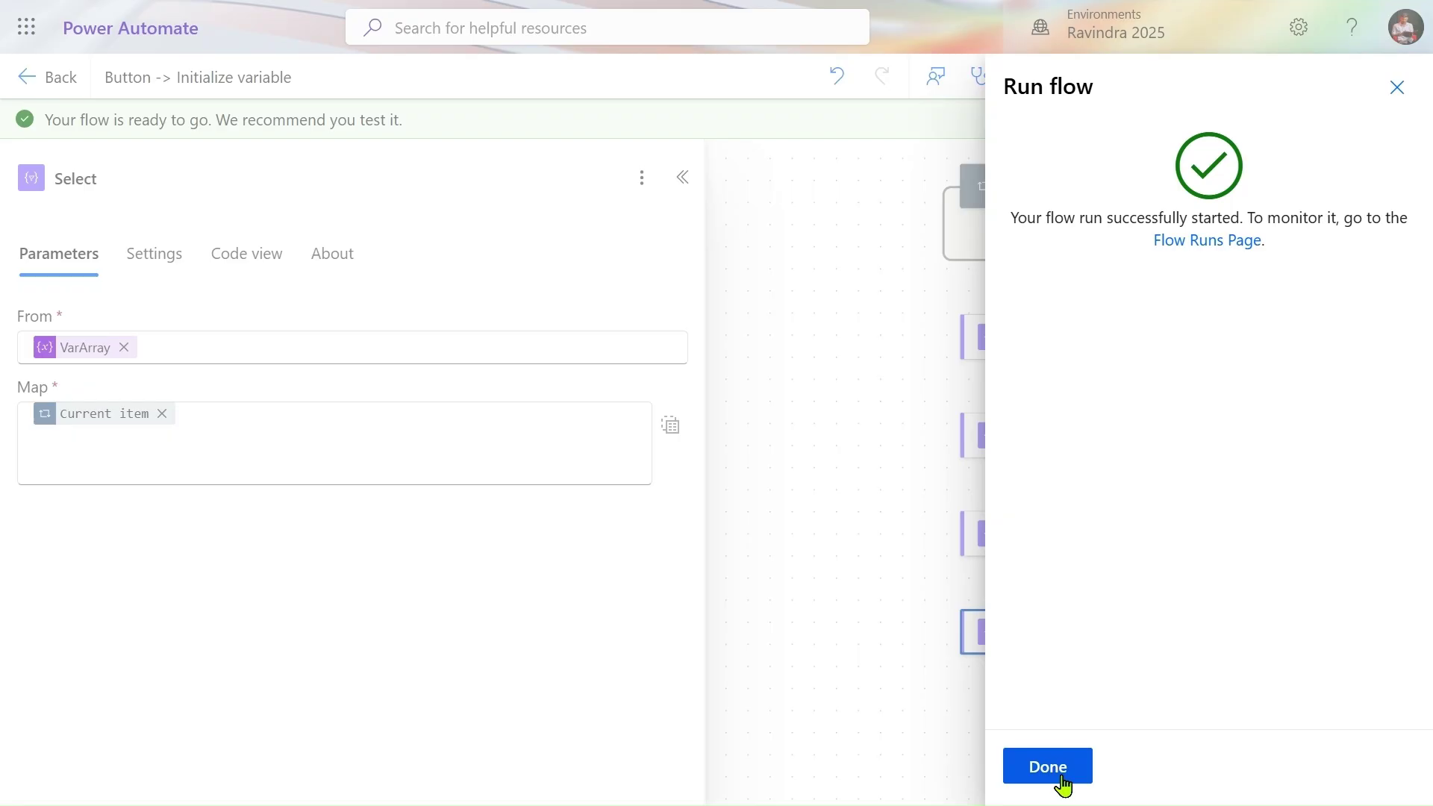
click(1061, 774)
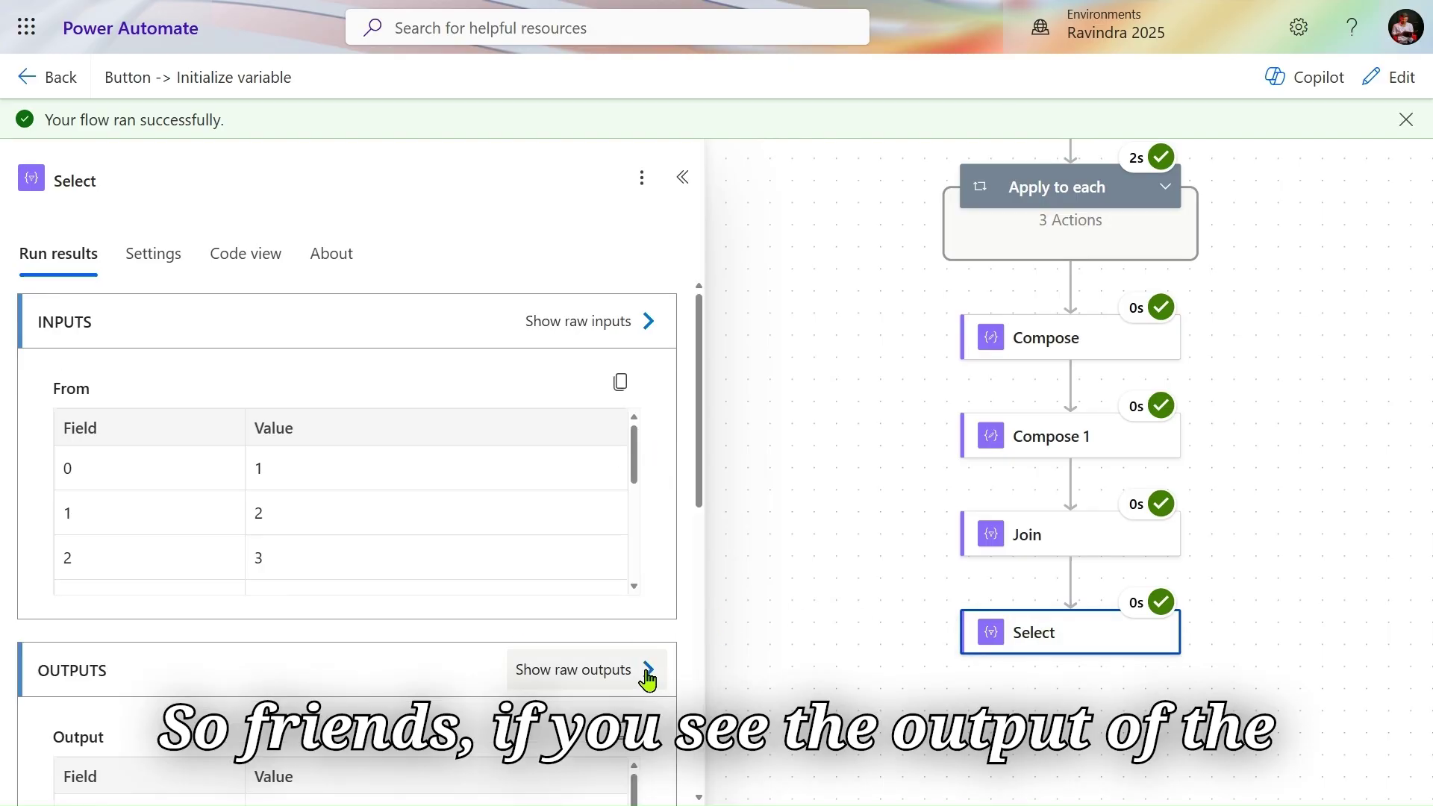
Review Select's raw output body array (1, 2, 3, 4, 5, then five 1s) and close it.
click(647, 671)
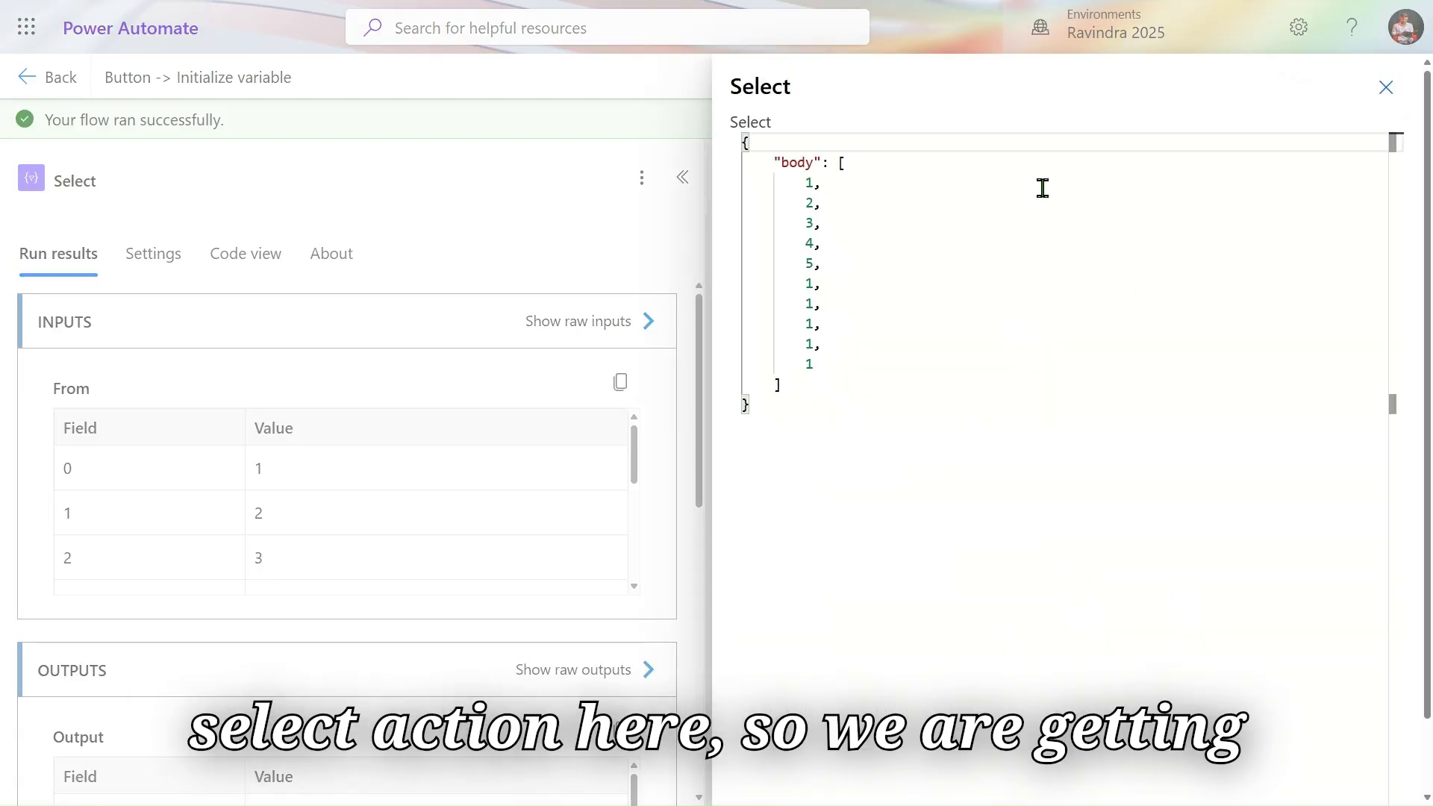
drag(798, 182, 833, 380)
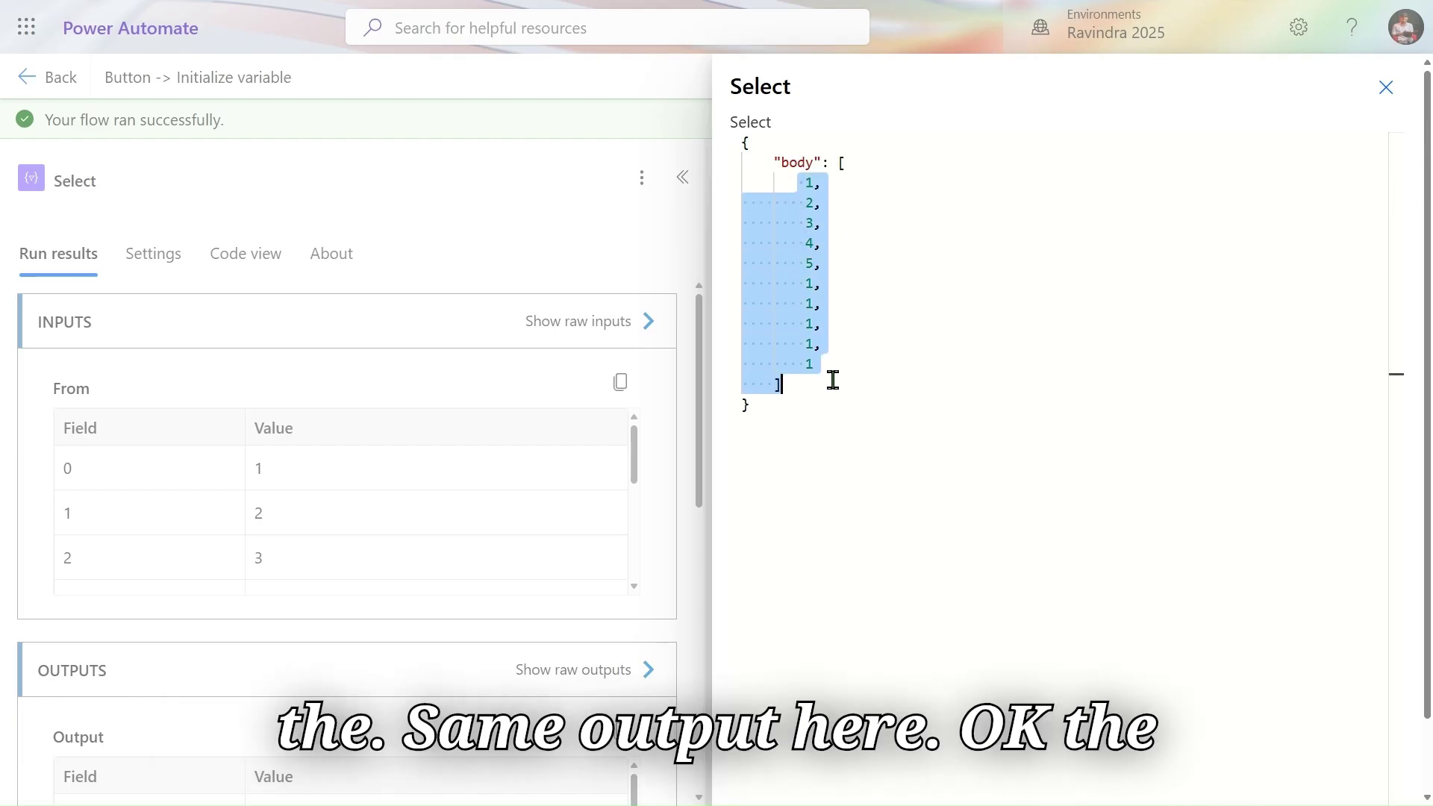
click(835, 377)
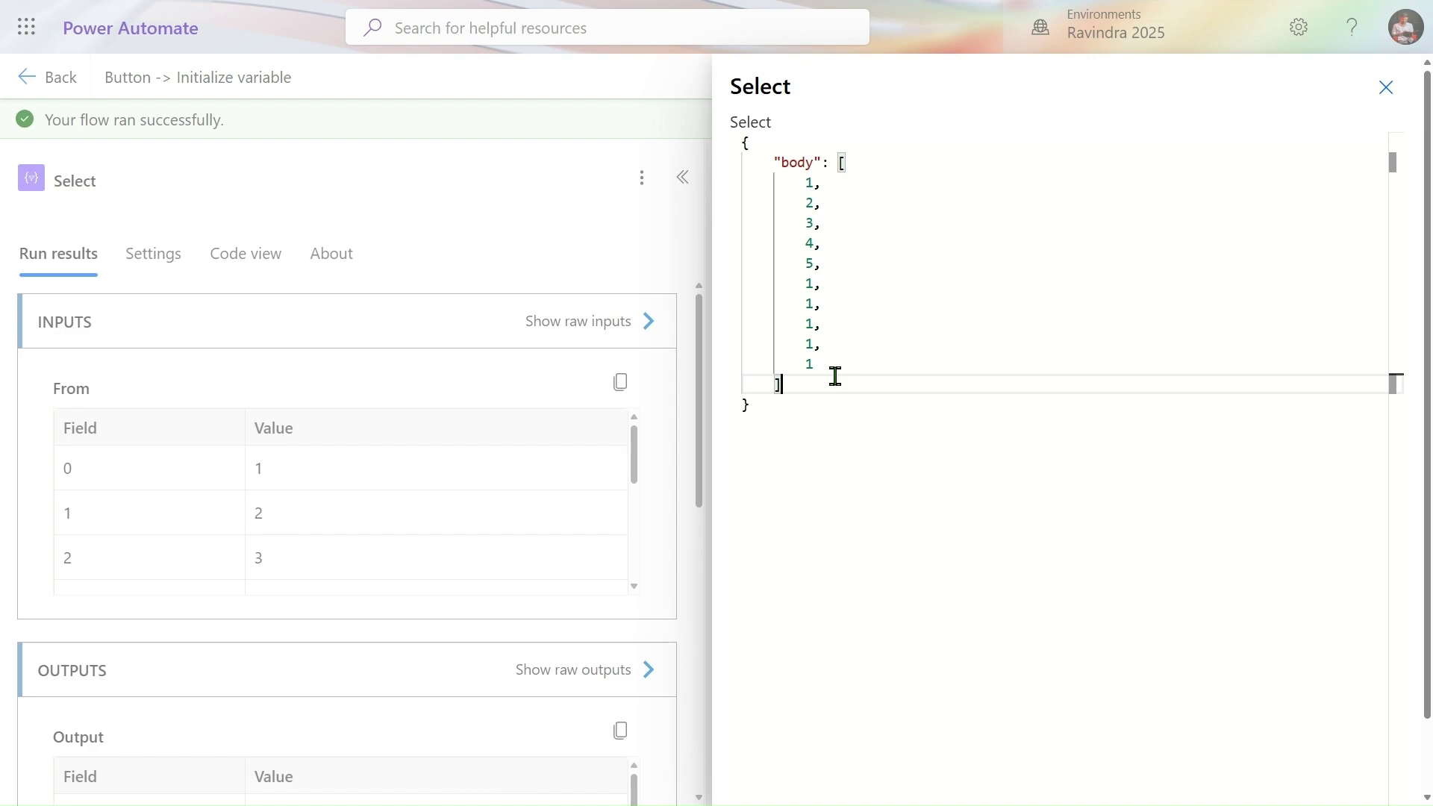
double_click(799, 162)
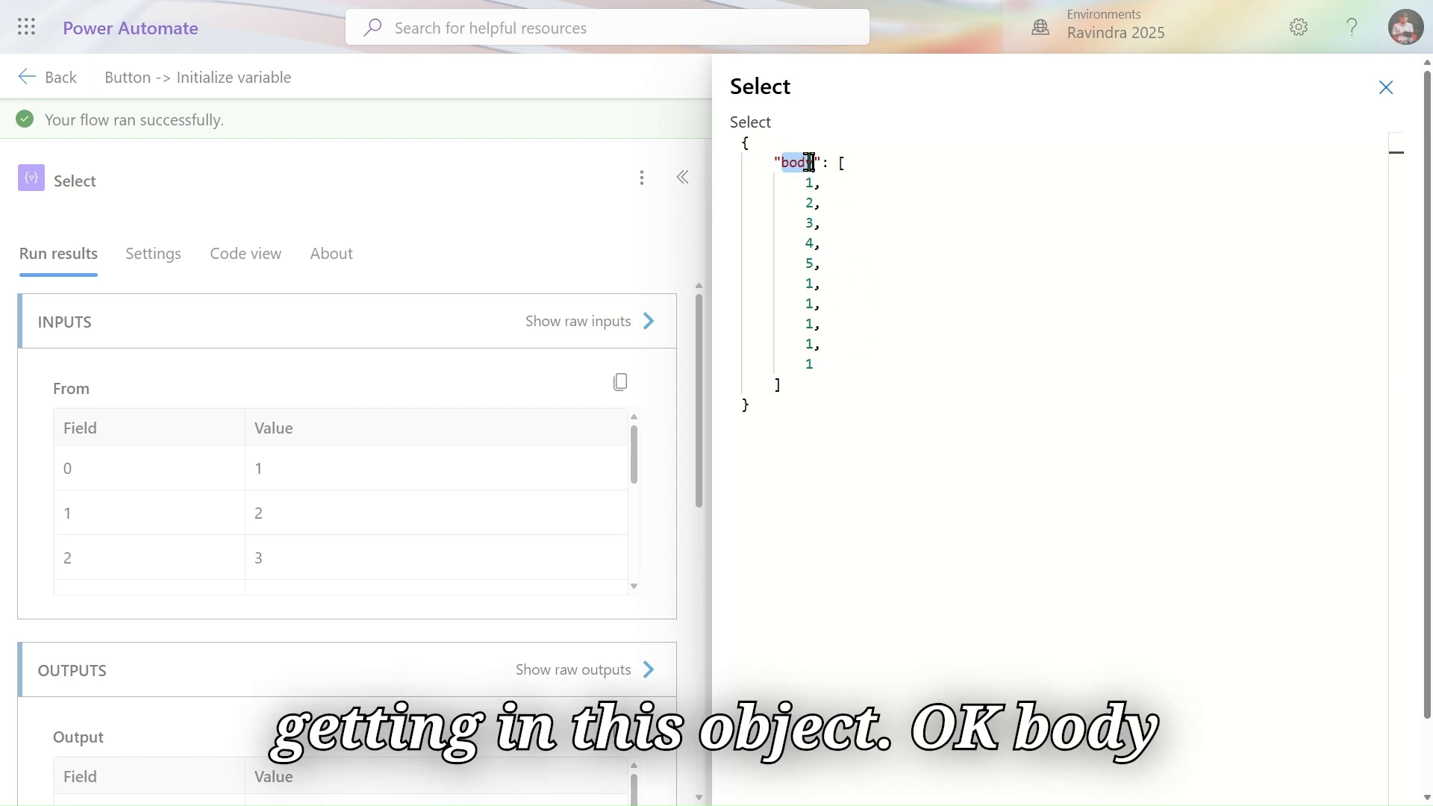
drag(839, 162, 817, 388)
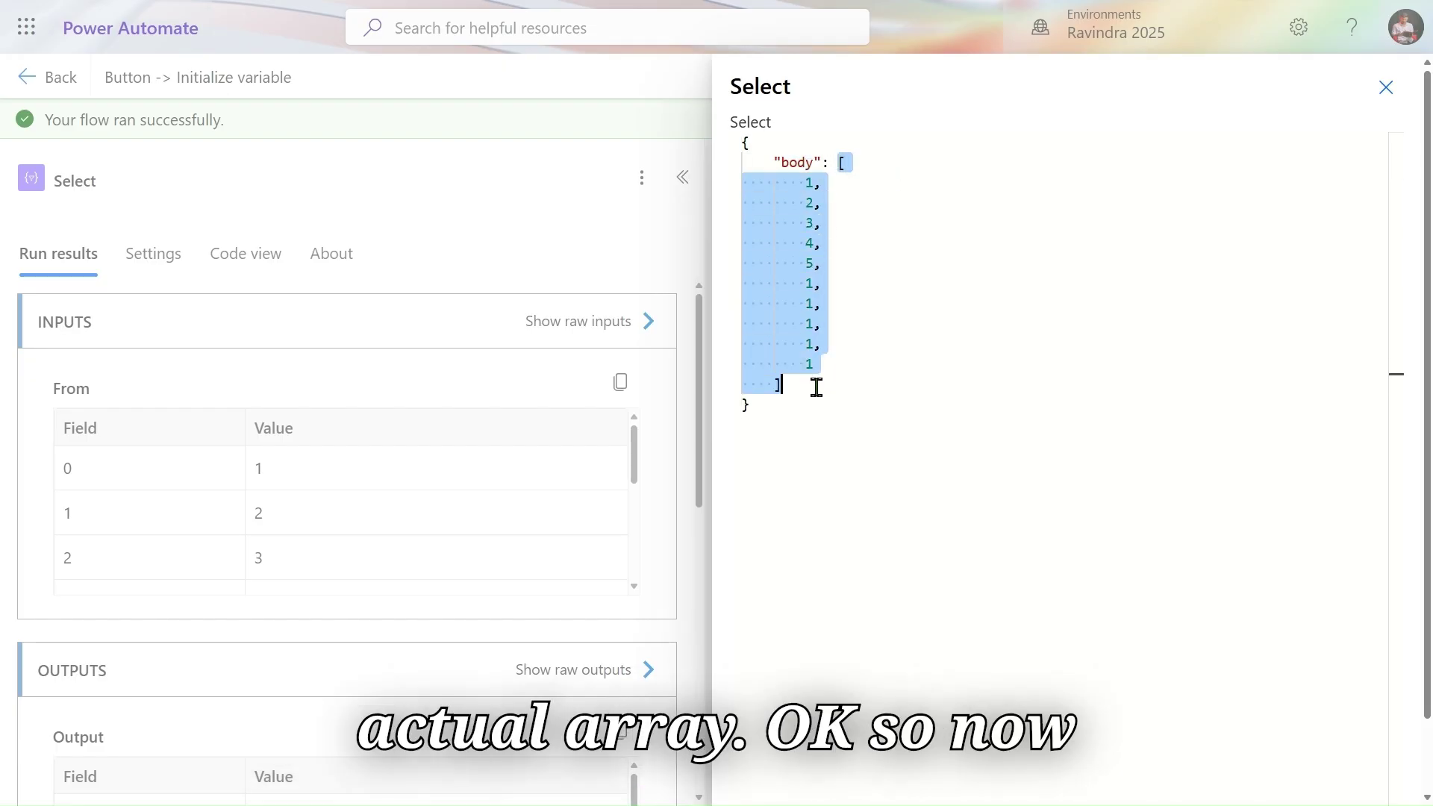
click(1380, 89)
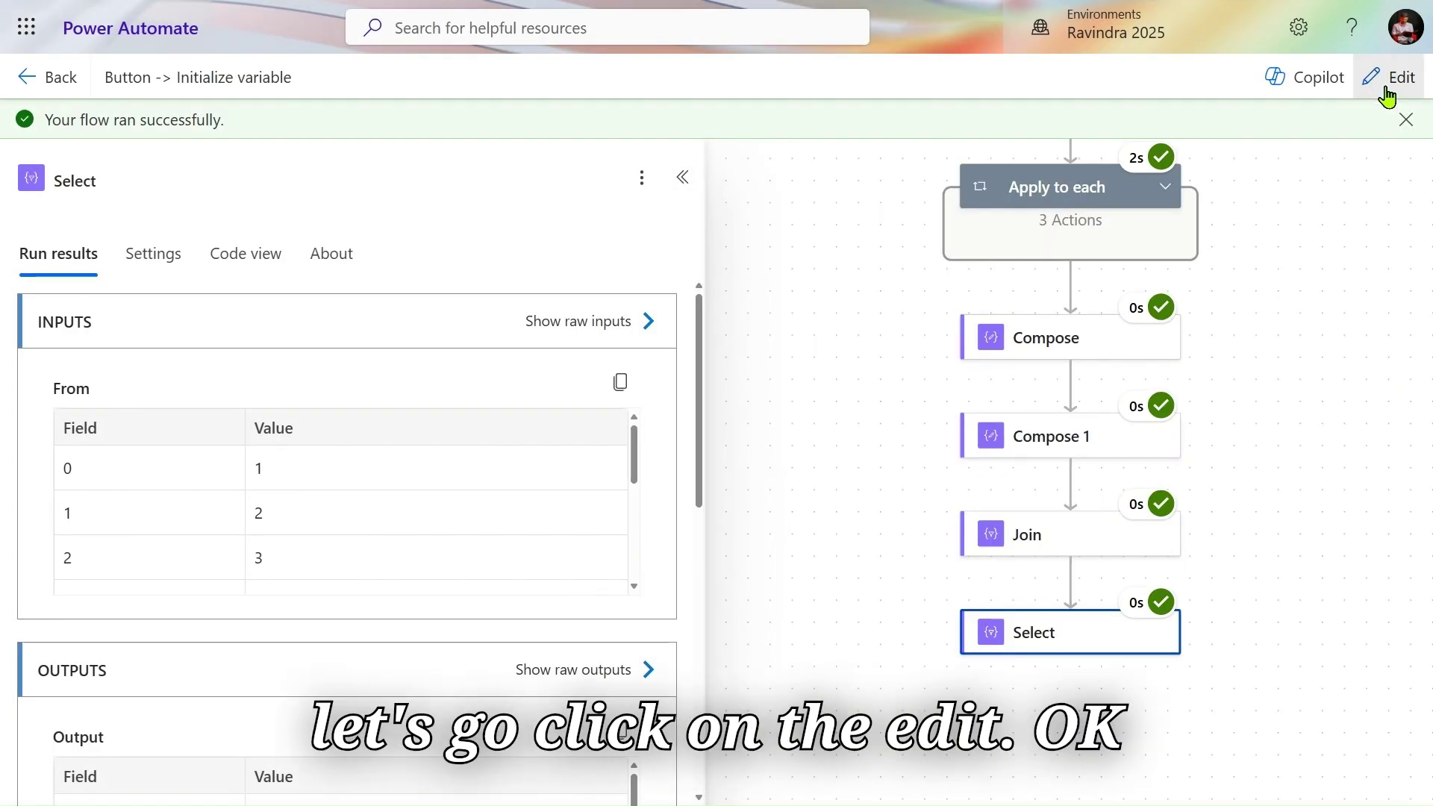
Add a Filter array step after Select with VarArray as its From array.
click(1385, 90)
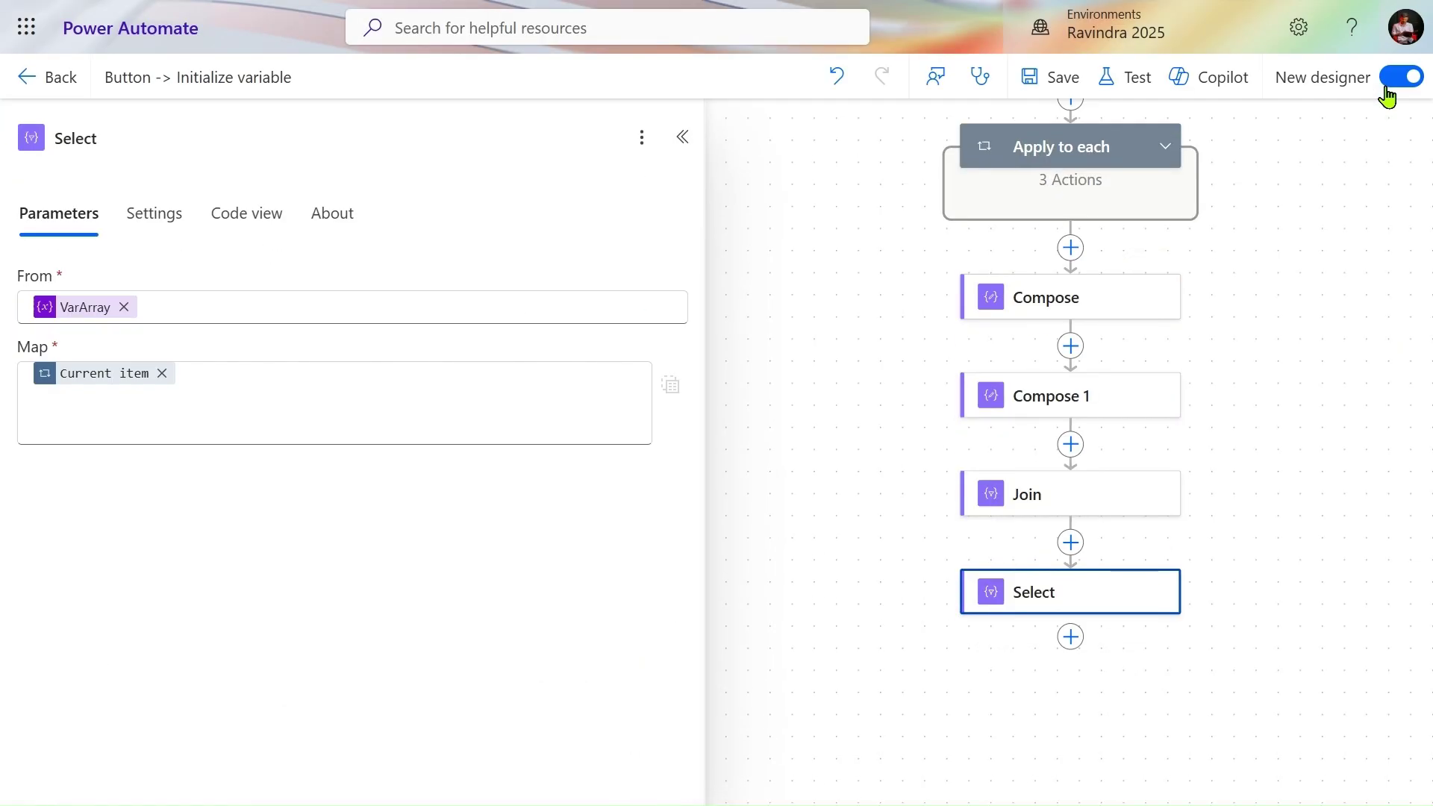
click(1071, 636)
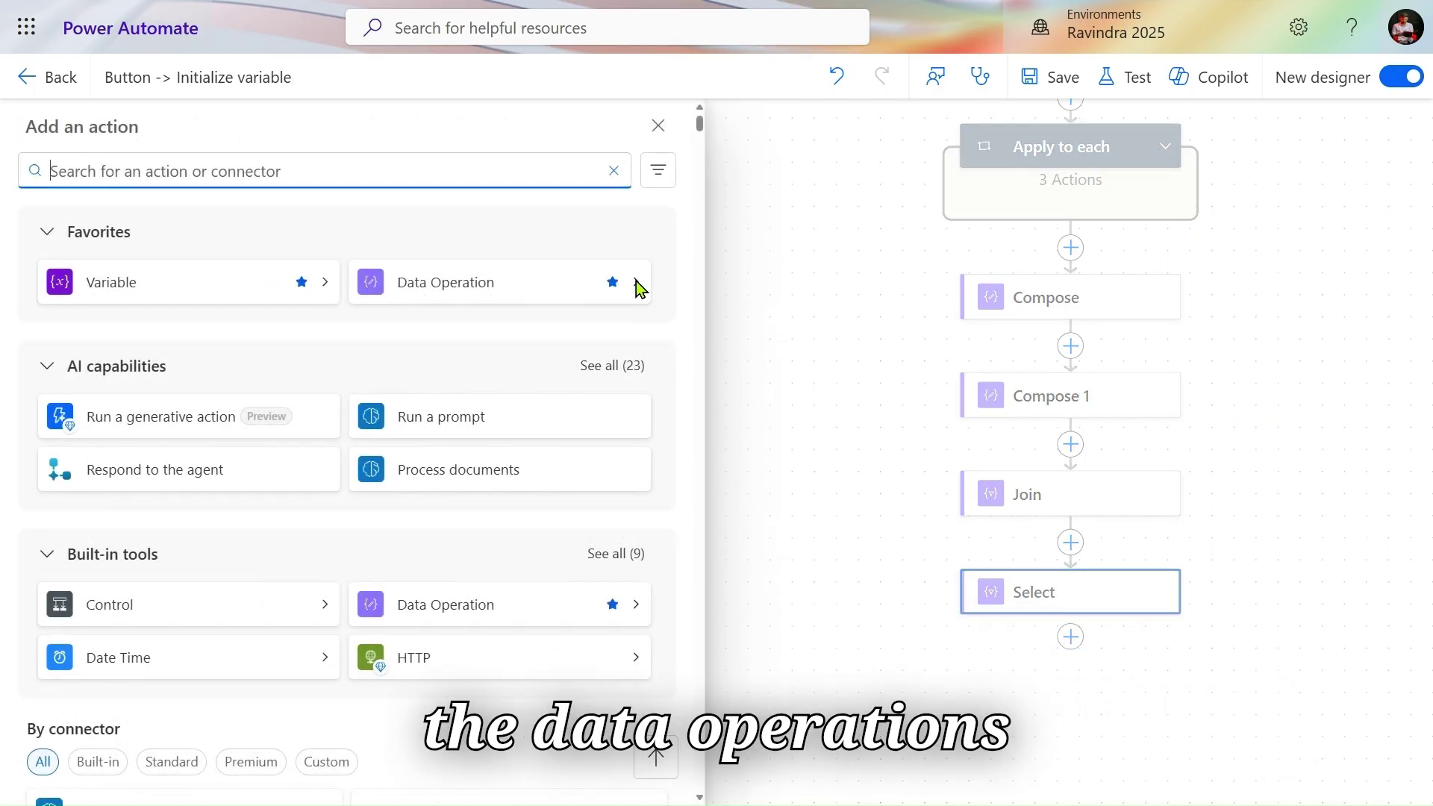
click(633, 287)
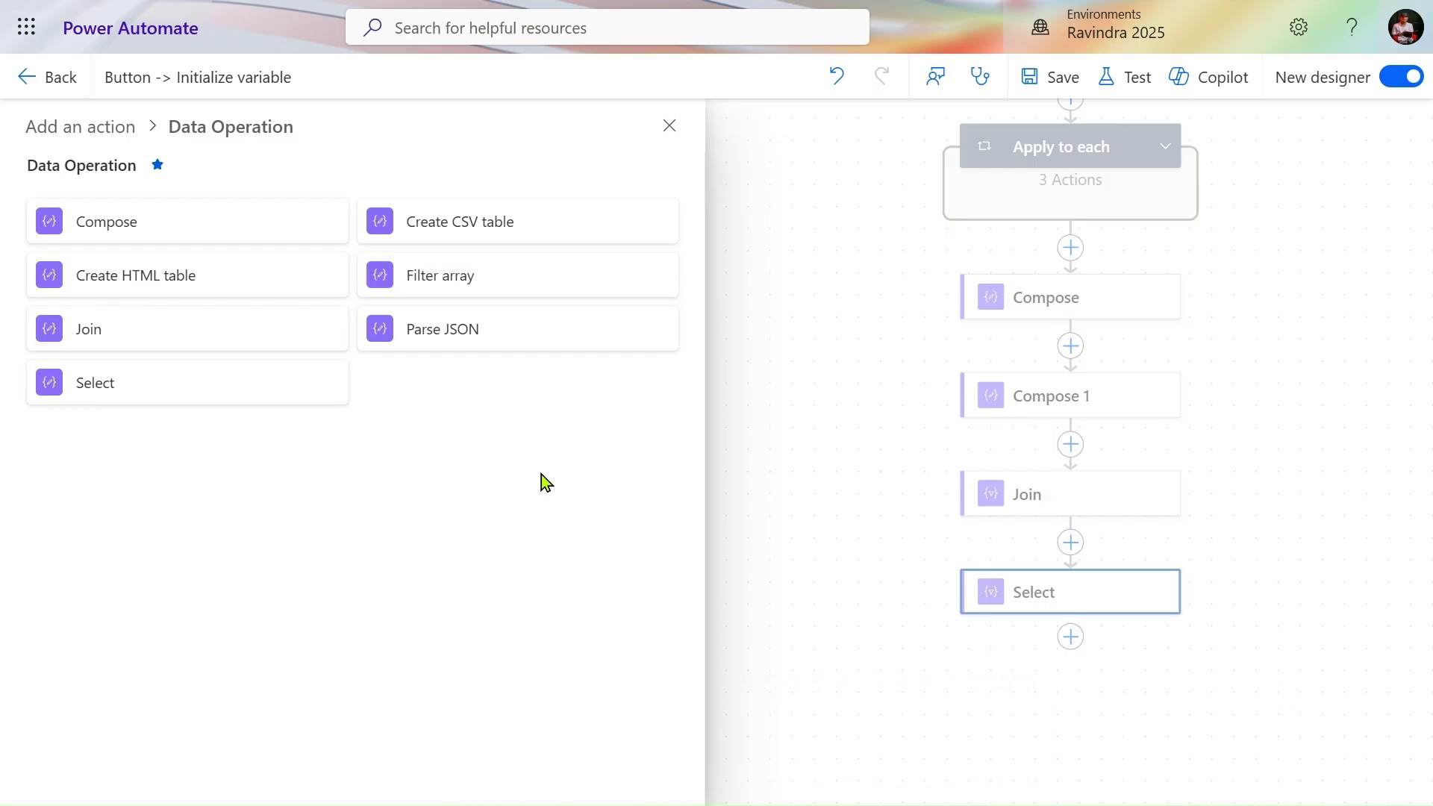
click(460, 278)
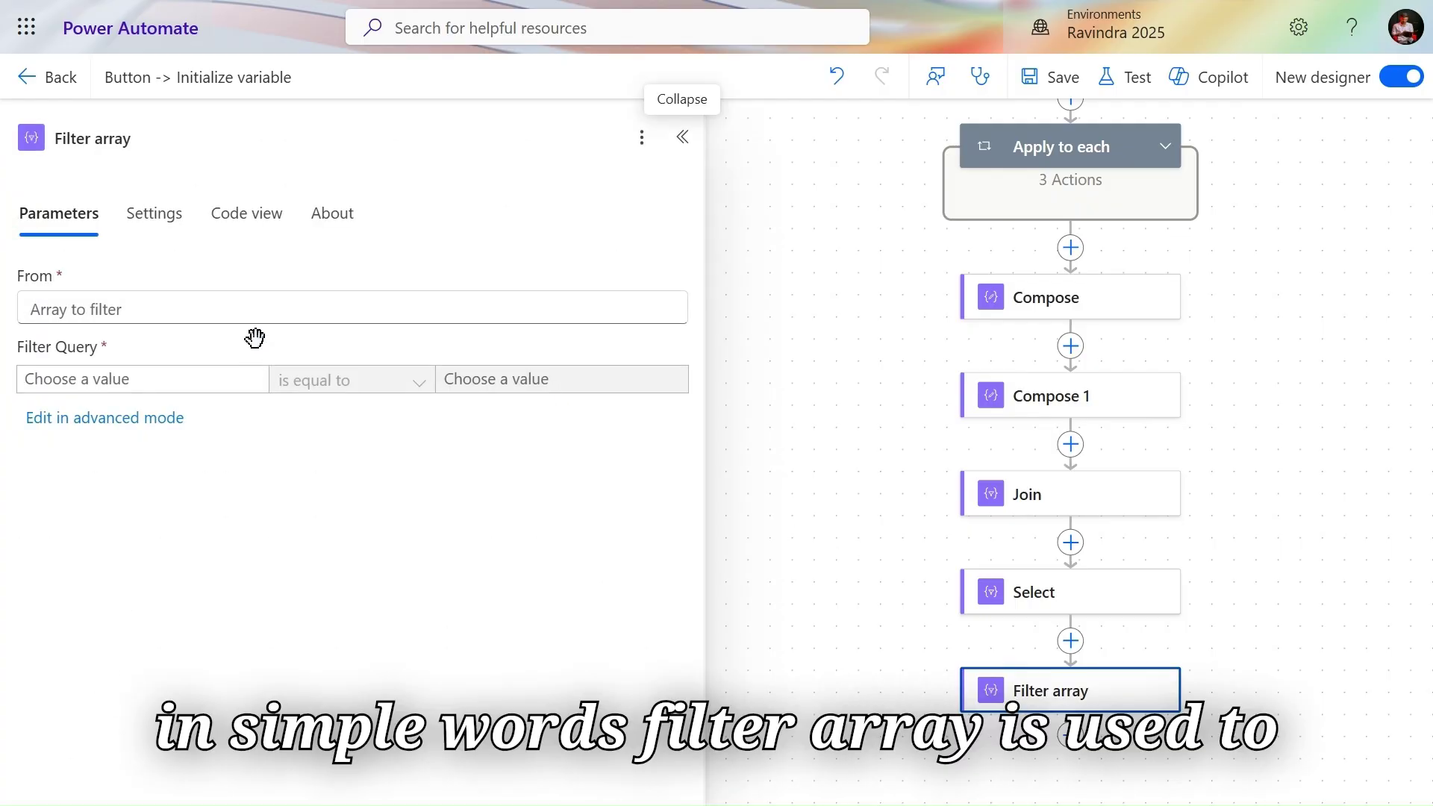
click(272, 312)
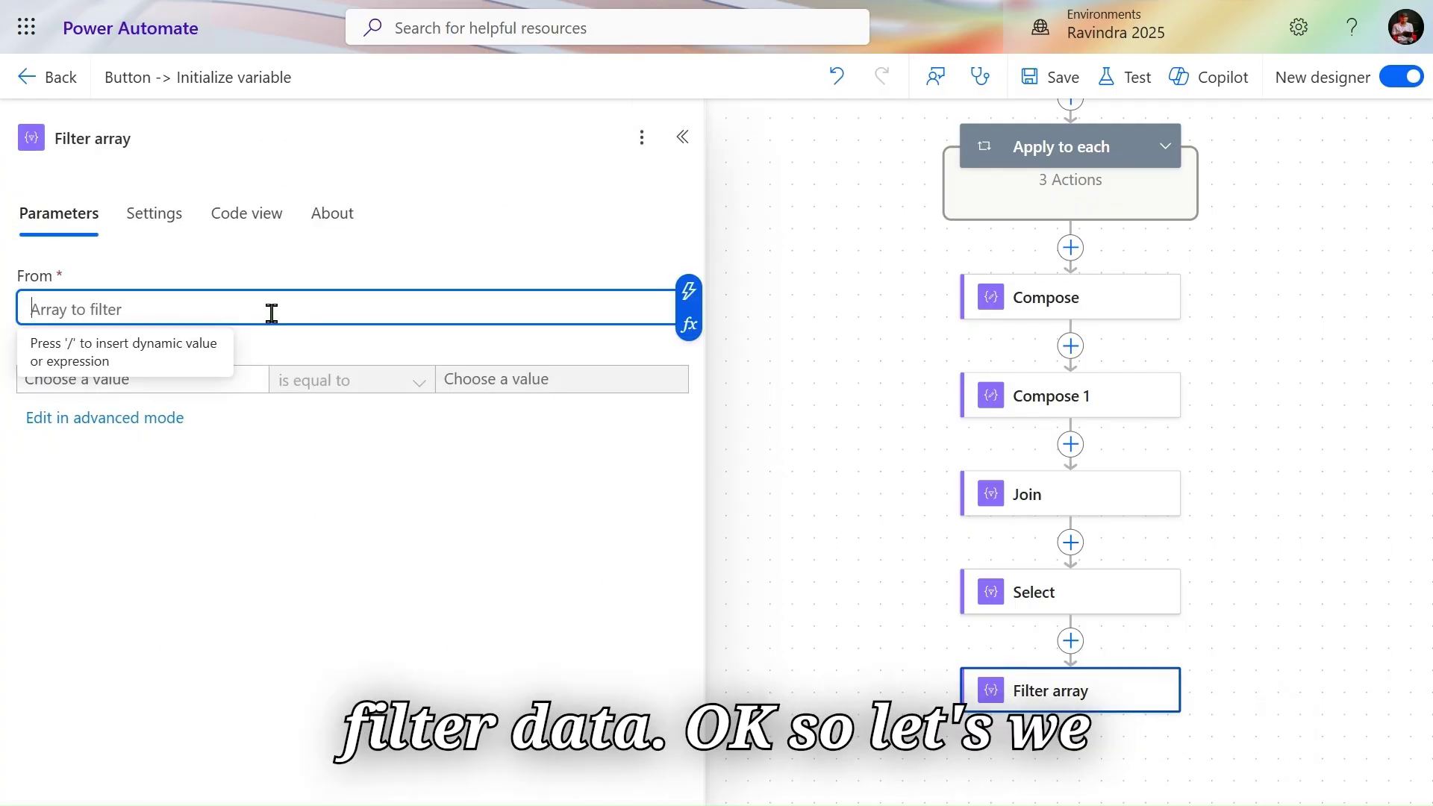
click(679, 302)
click(825, 268)
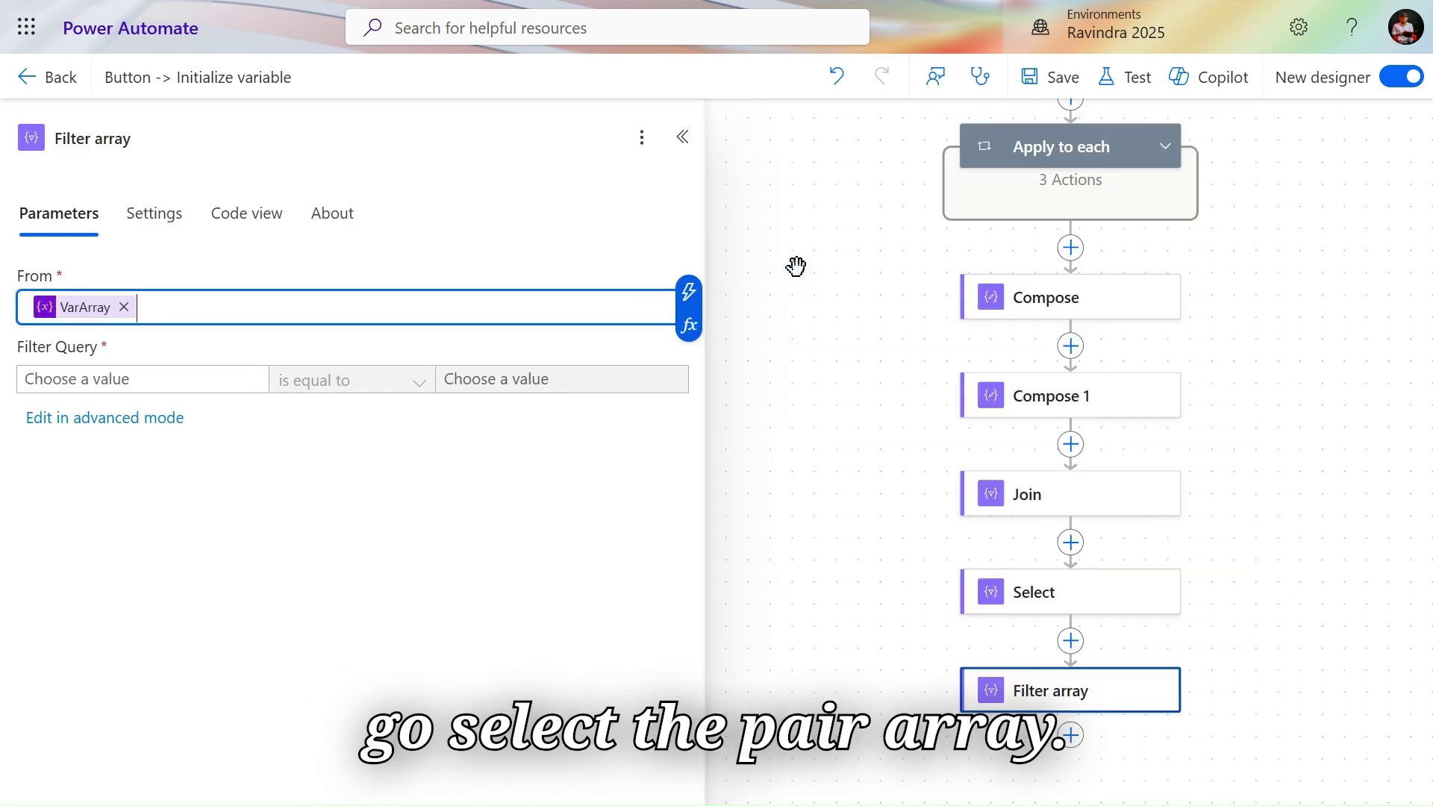
Set the filter condition to item() is greater than 2.
click(202, 381)
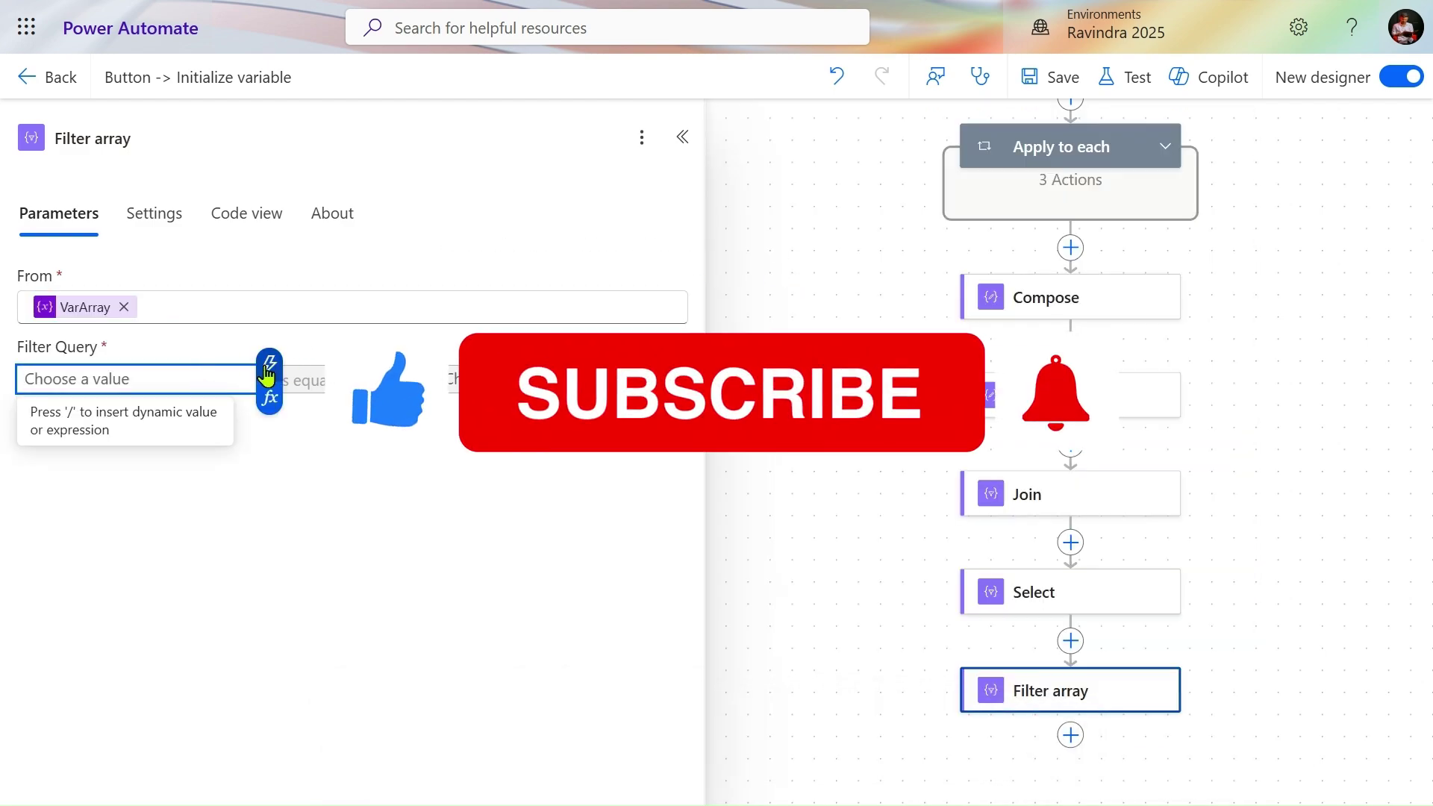
click(269, 364)
click(224, 377)
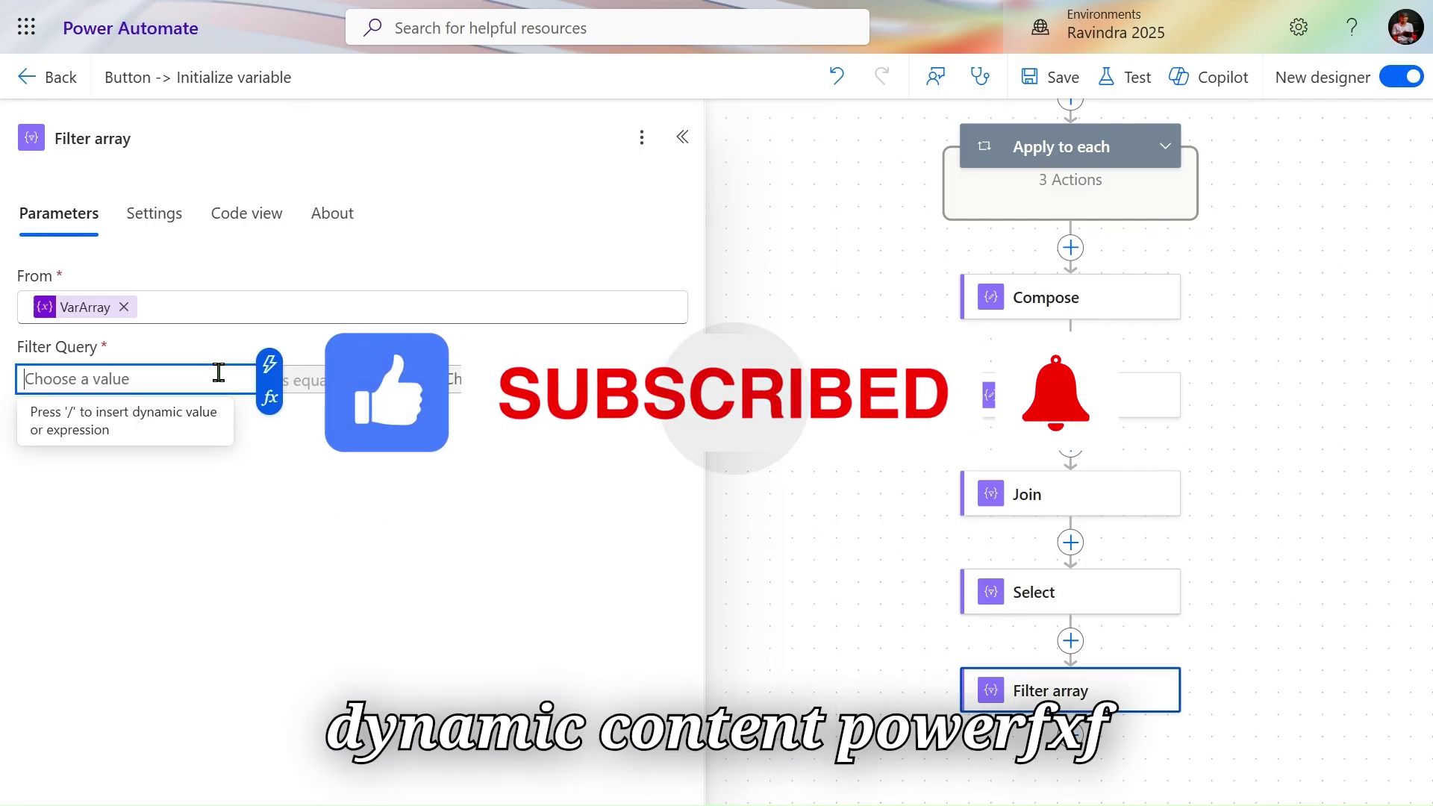
click(270, 408)
text(ite)
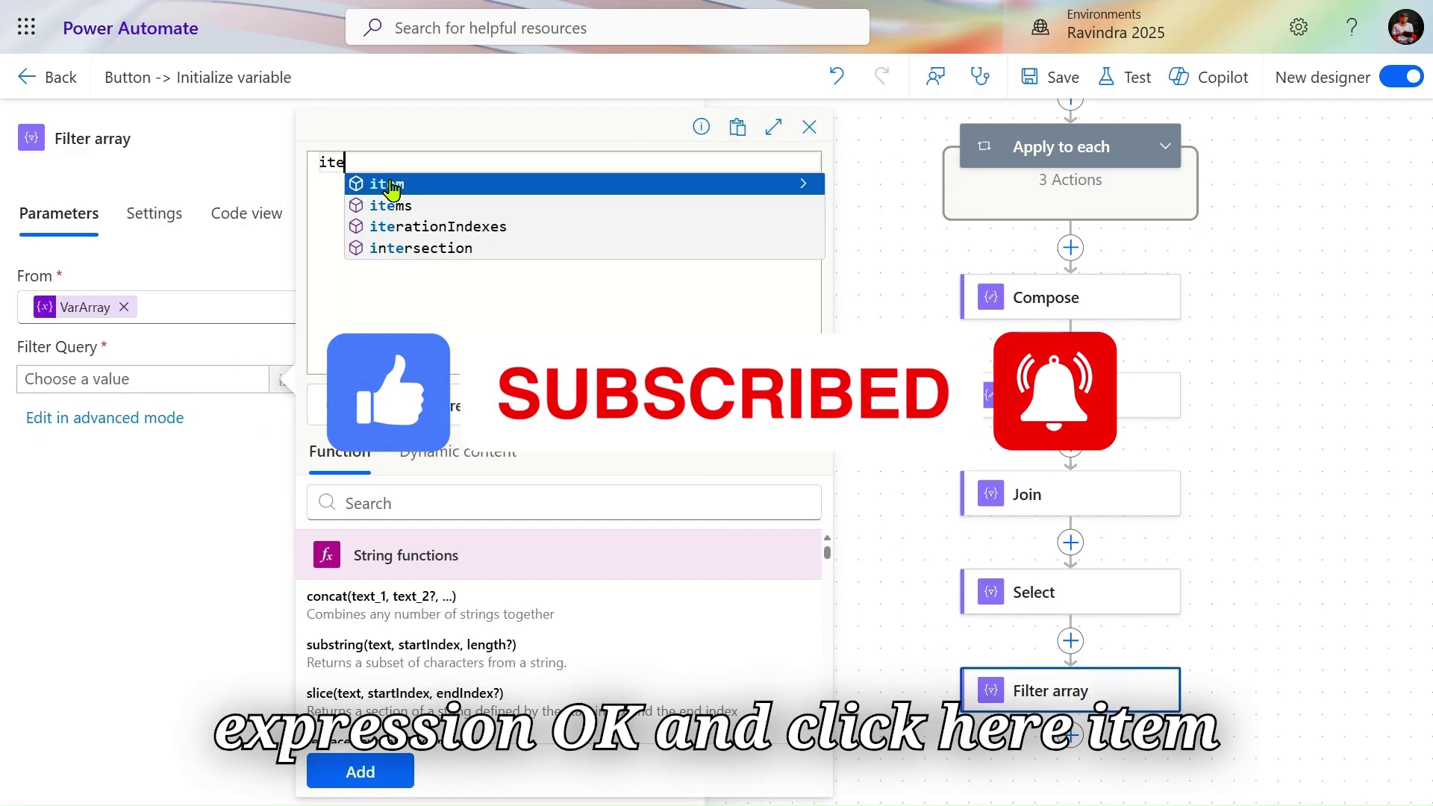
click(389, 184)
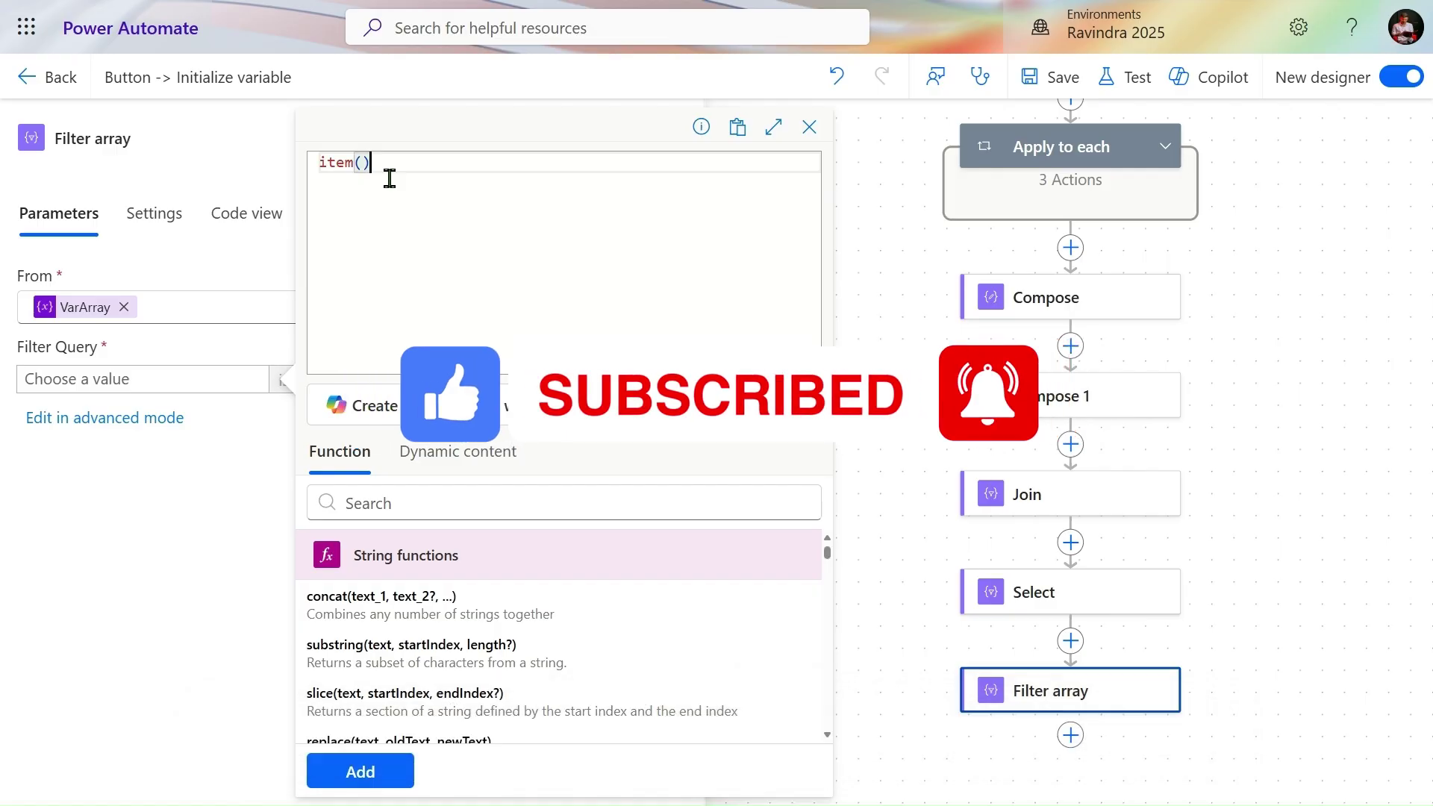
click(384, 774)
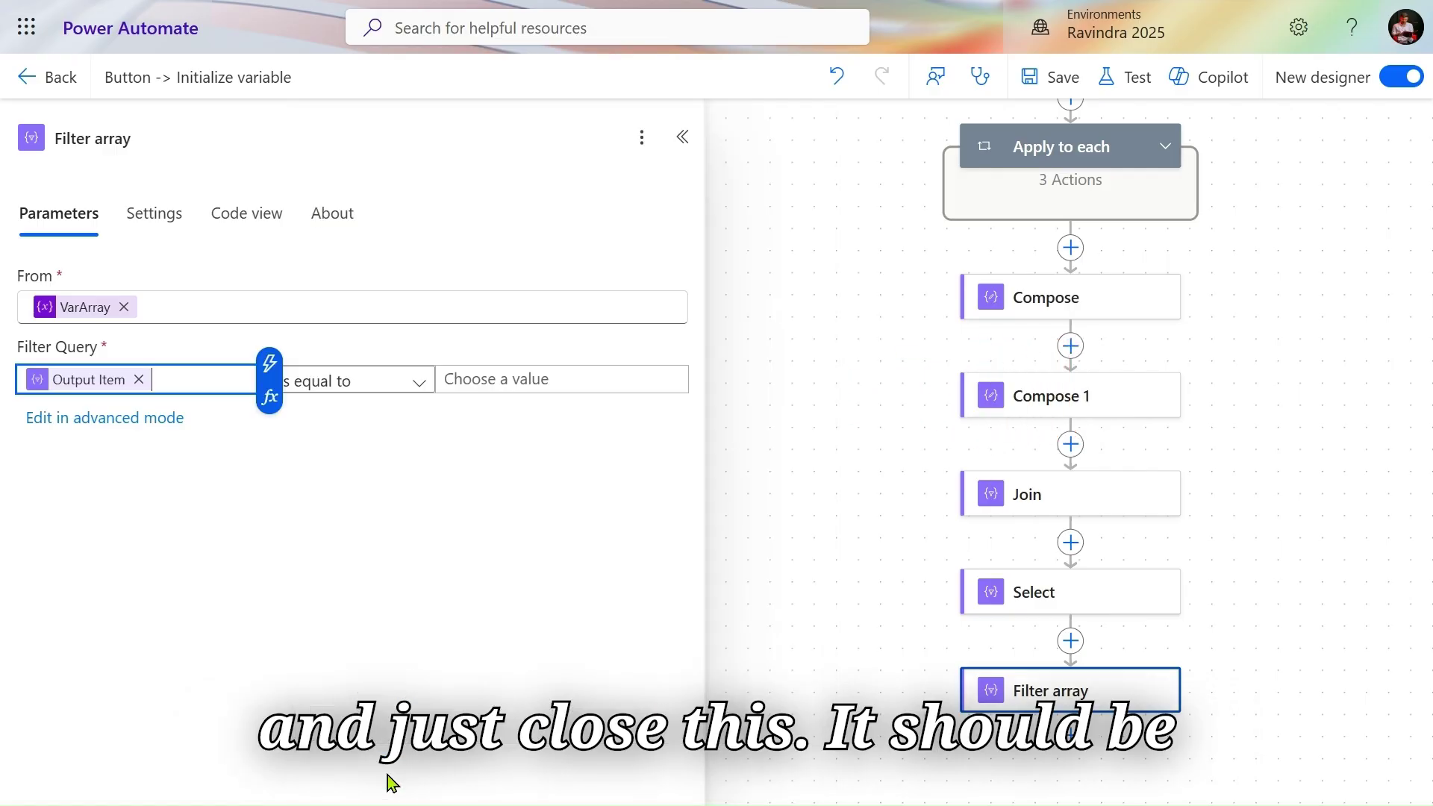
click(412, 396)
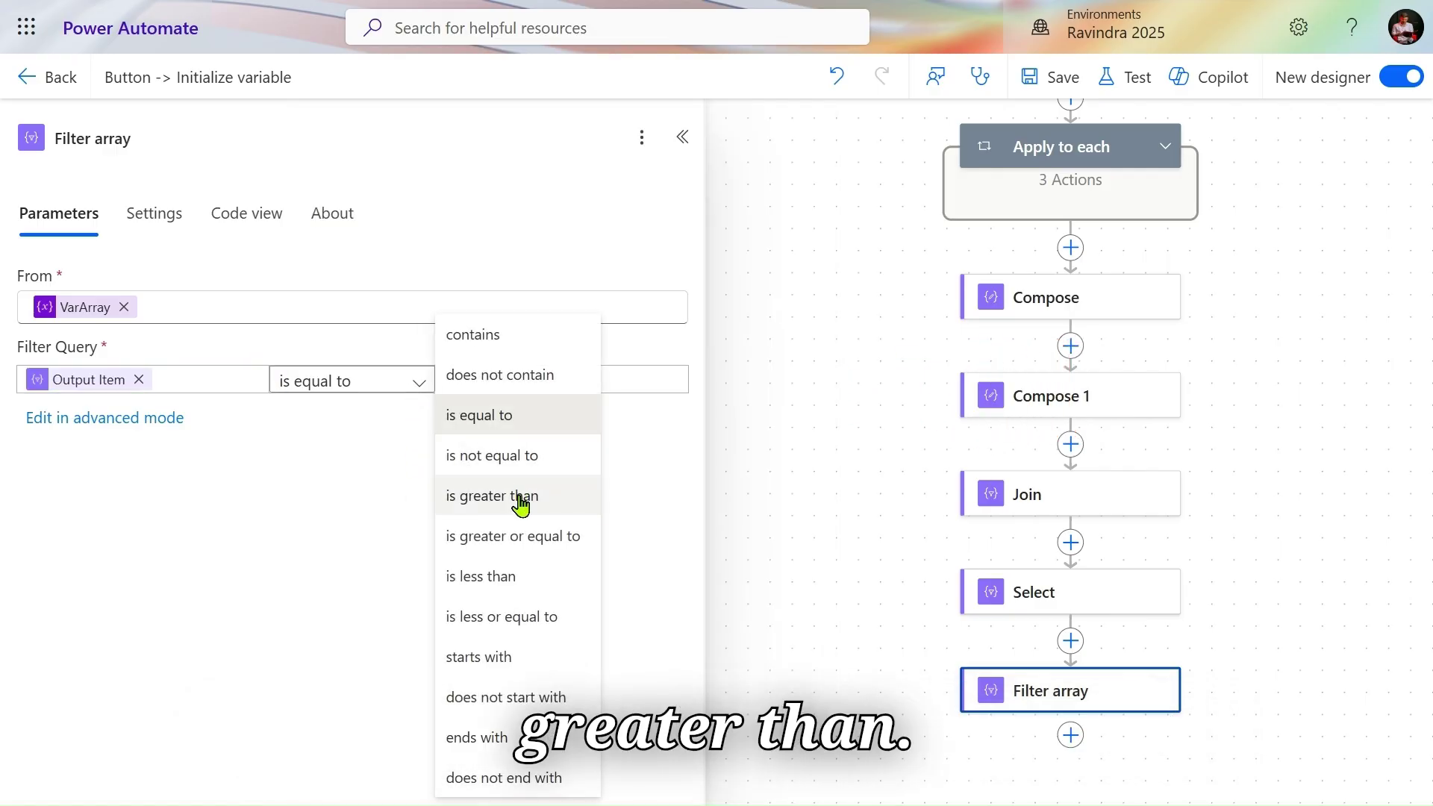
key(Return)
click(569, 373)
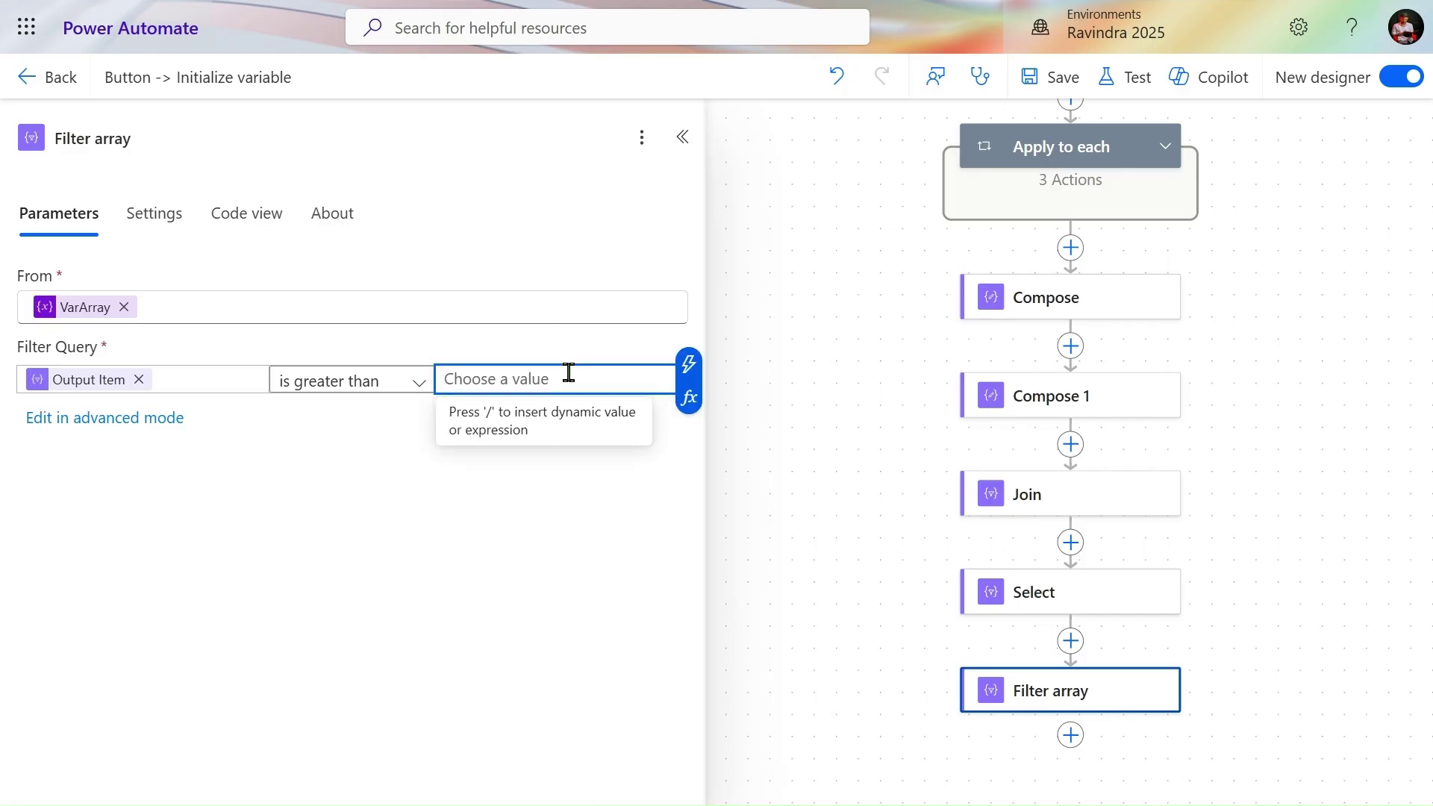
text(2)
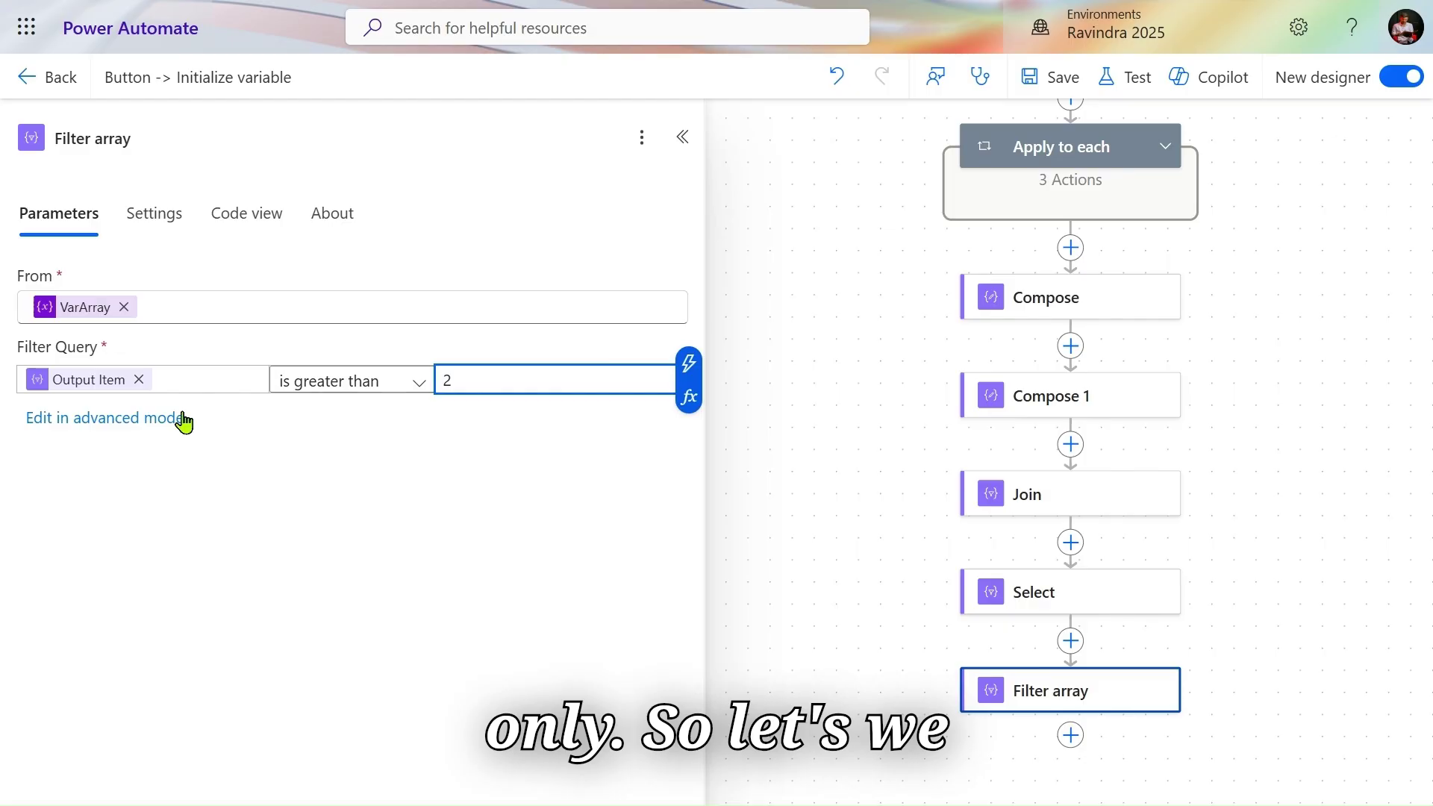
Save the flow and run a manual test.
click(1127, 80)
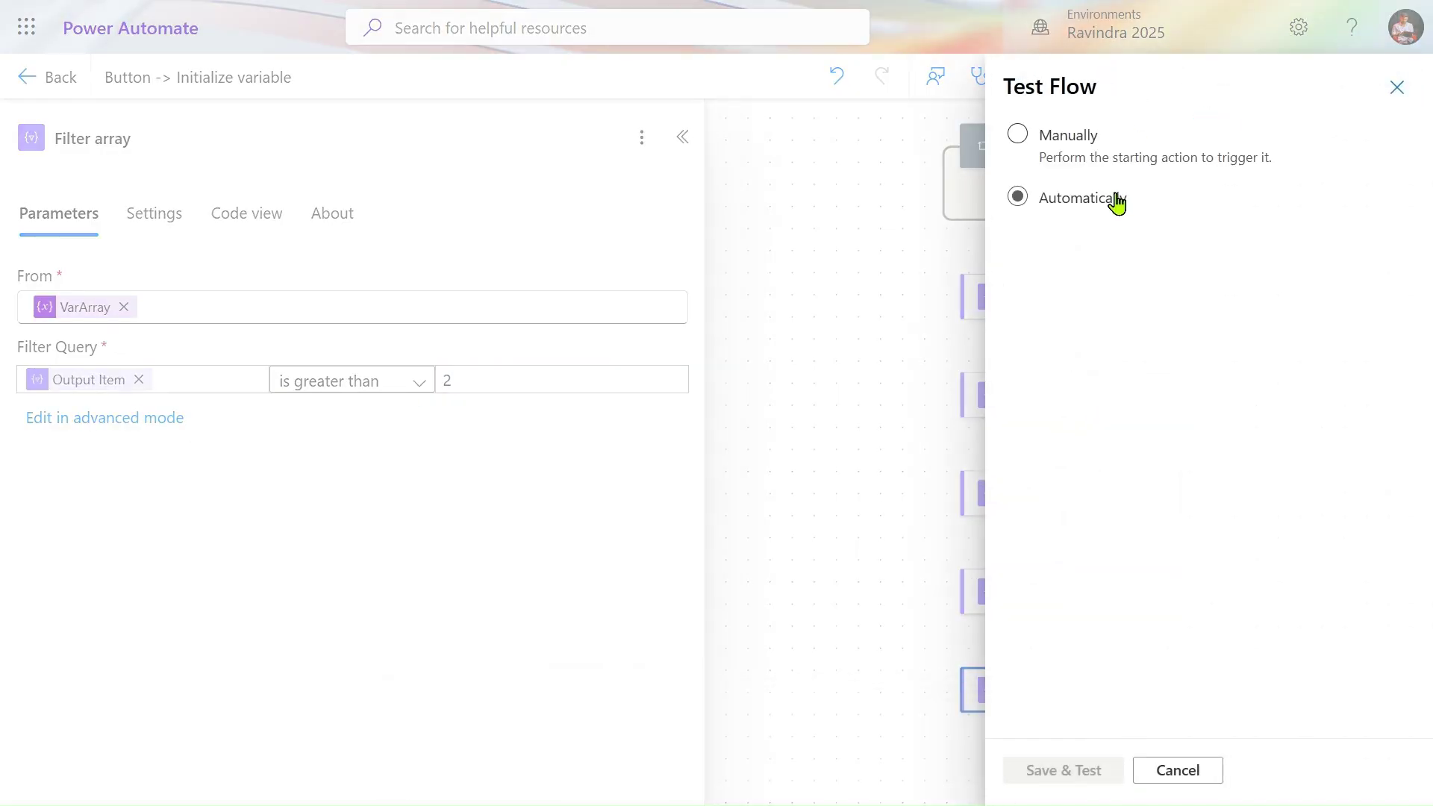
click(1097, 143)
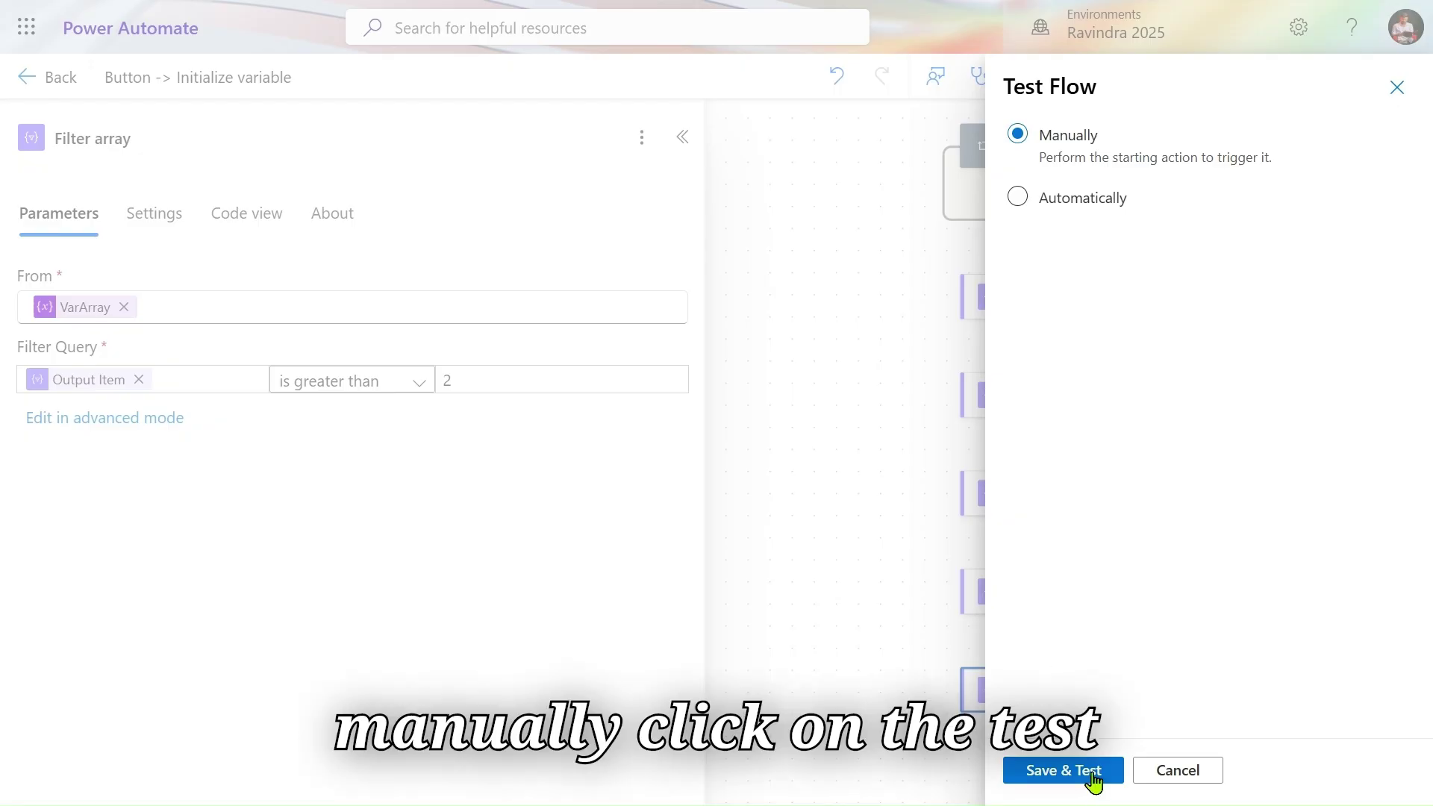
click(1092, 773)
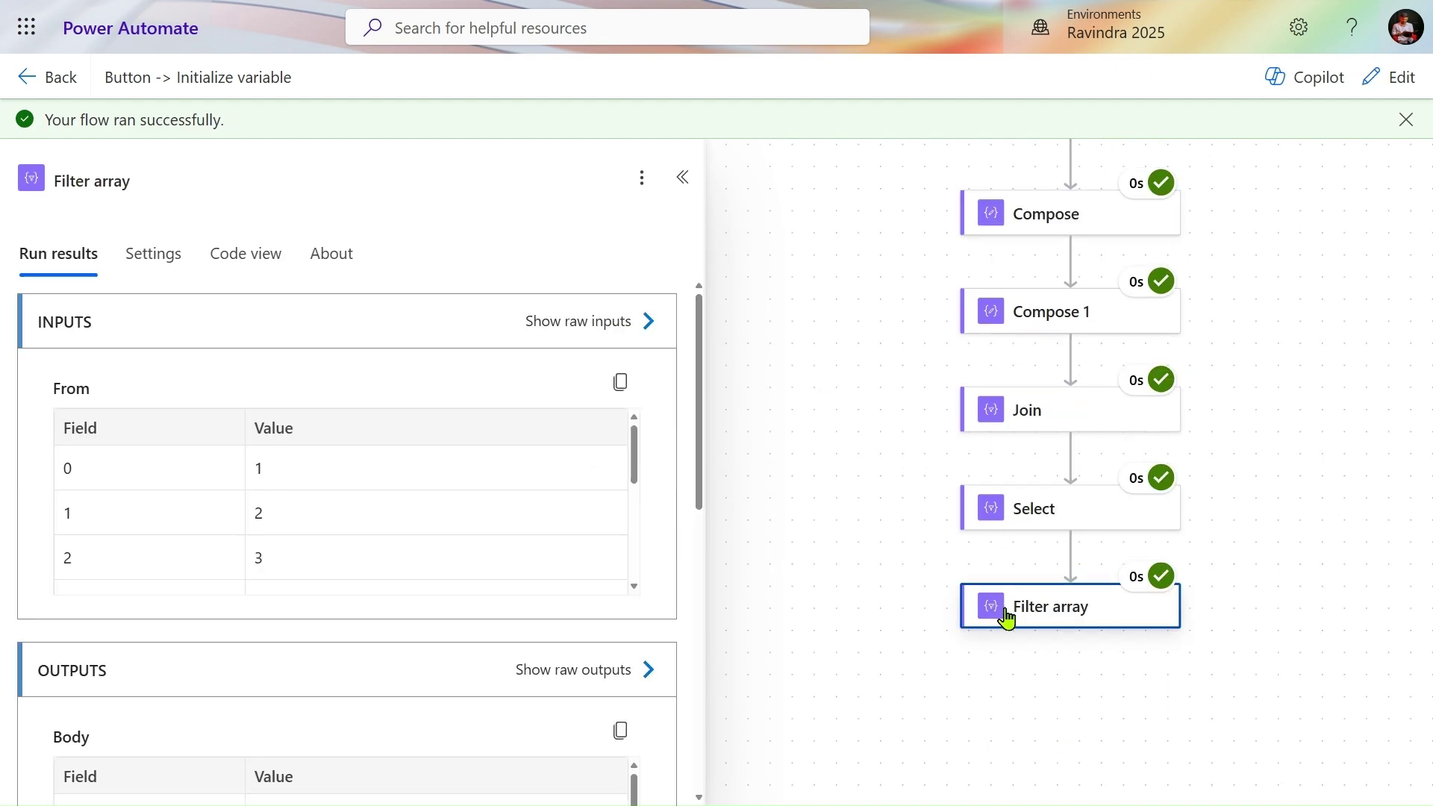
Confirm the Filter array raw outputs contain only 3, 4 and 5.
scroll(550, 369, down, 10)
scroll(549, 369, up, 10)
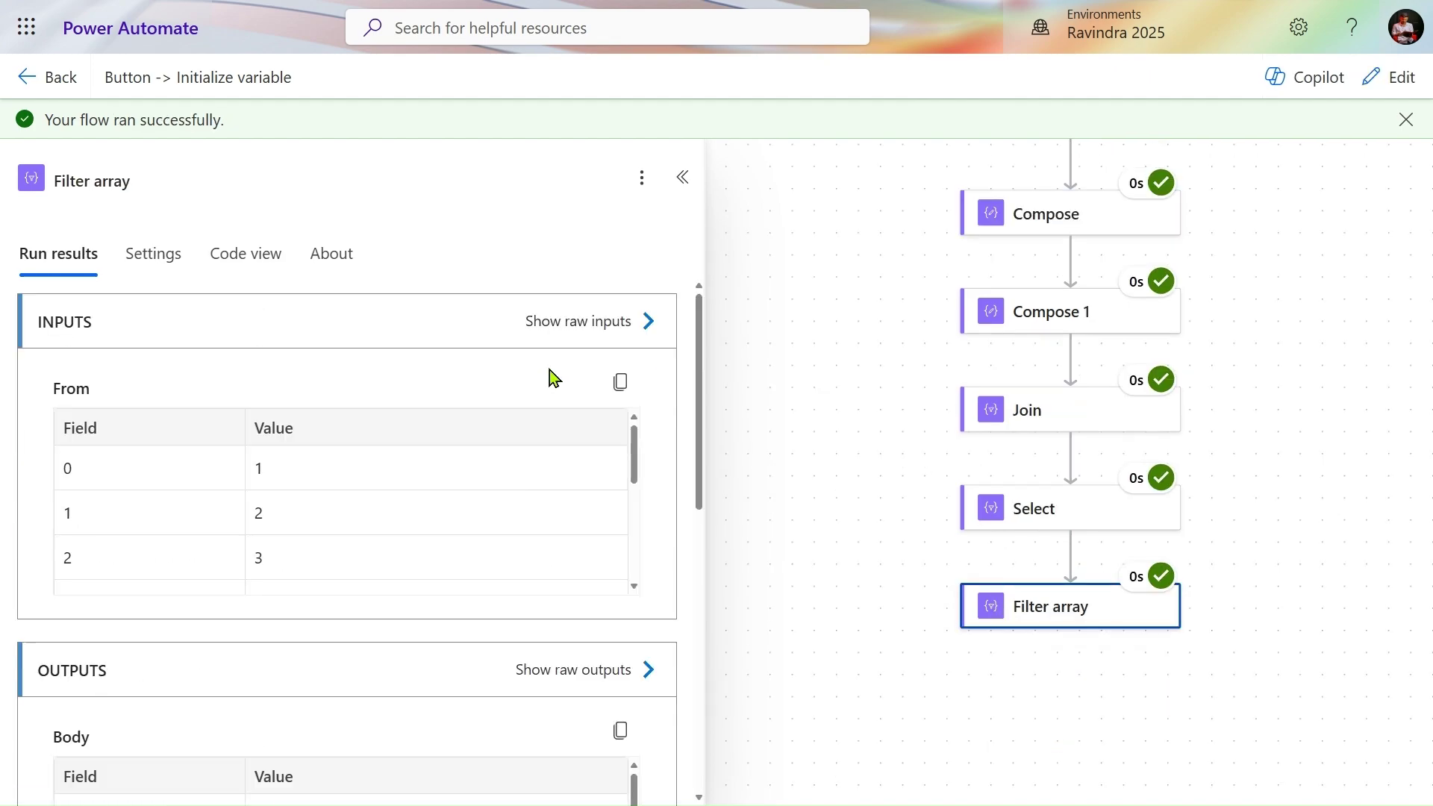
scroll(549, 370, down, 5)
scroll(549, 370, up, 3)
click(629, 420)
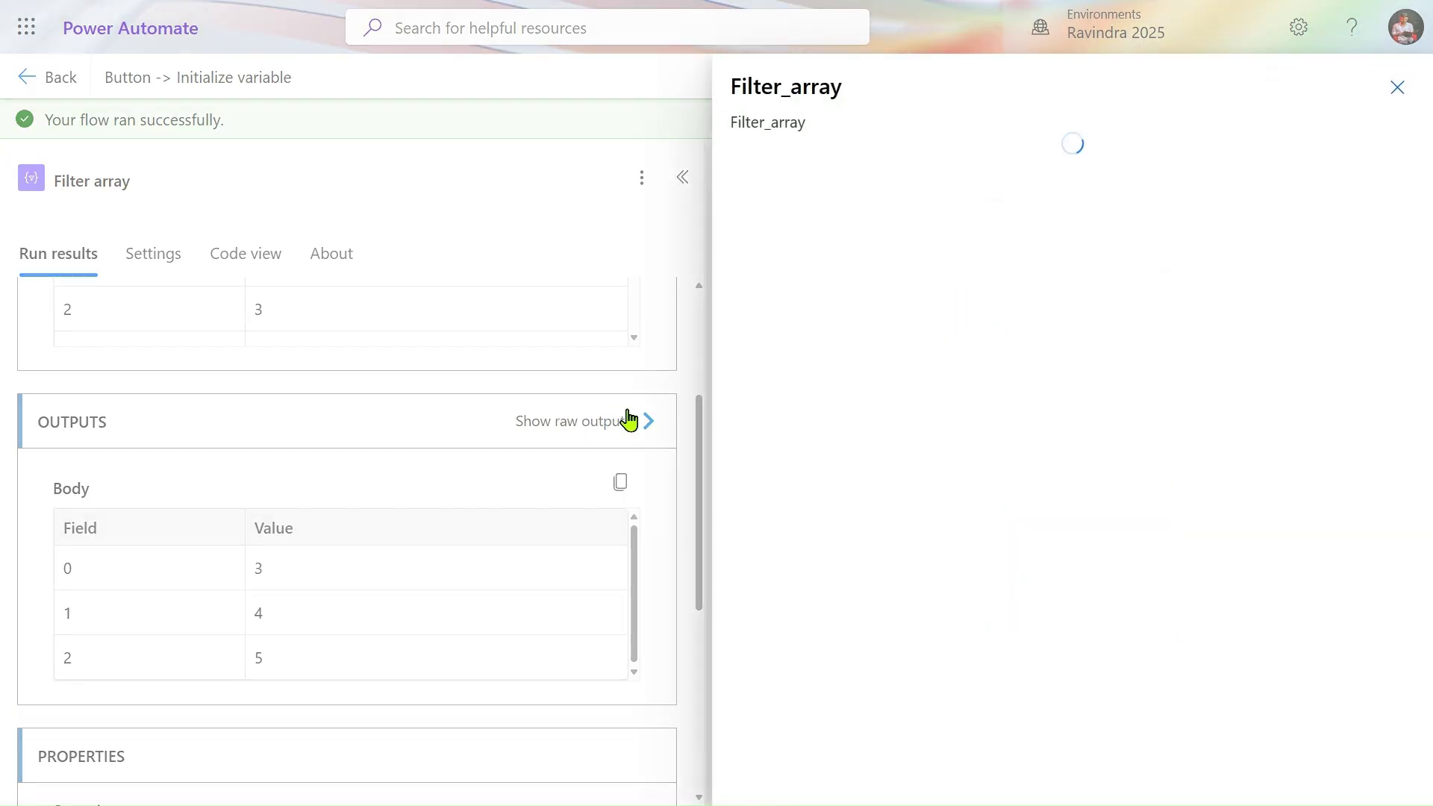
click(795, 183)
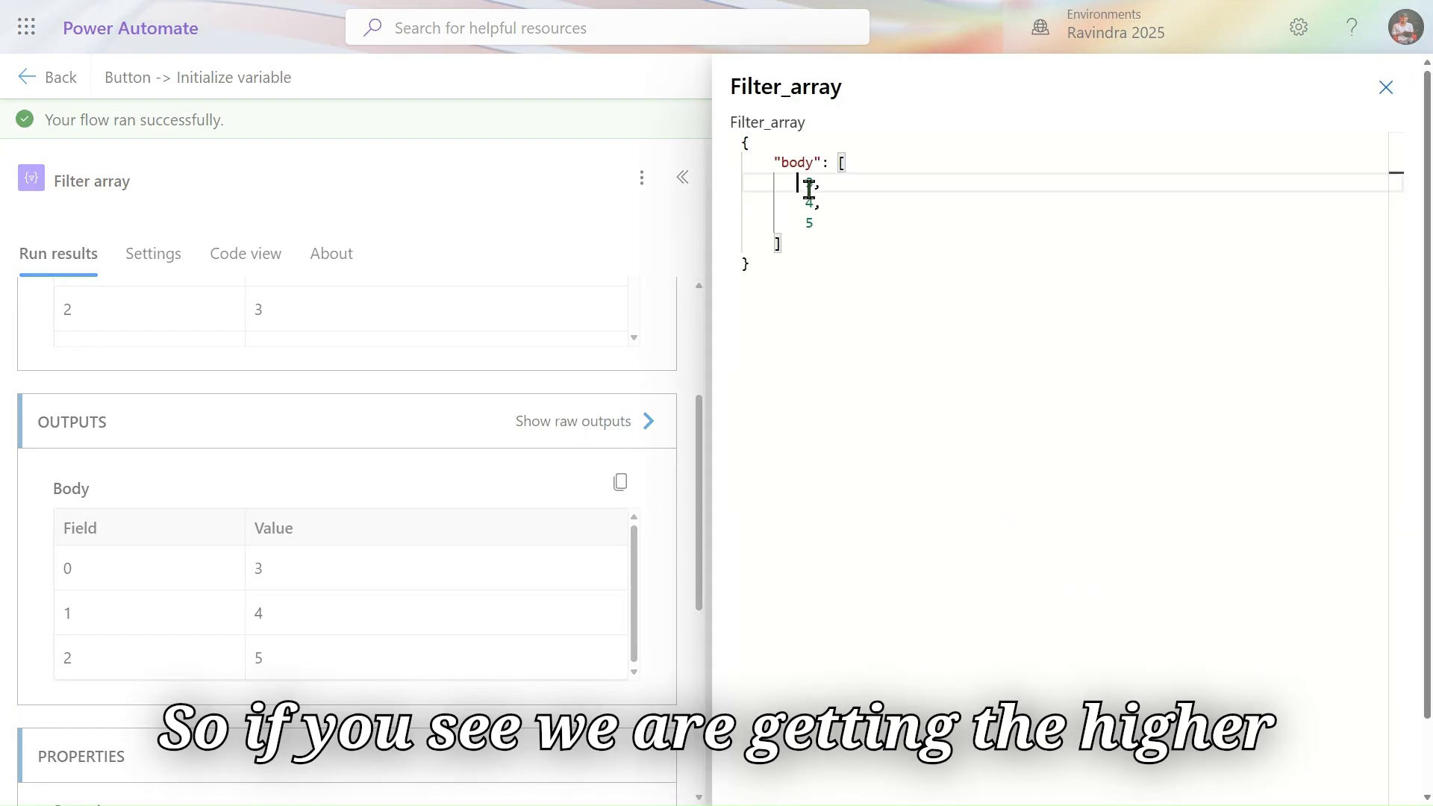
drag(809, 190, 822, 221)
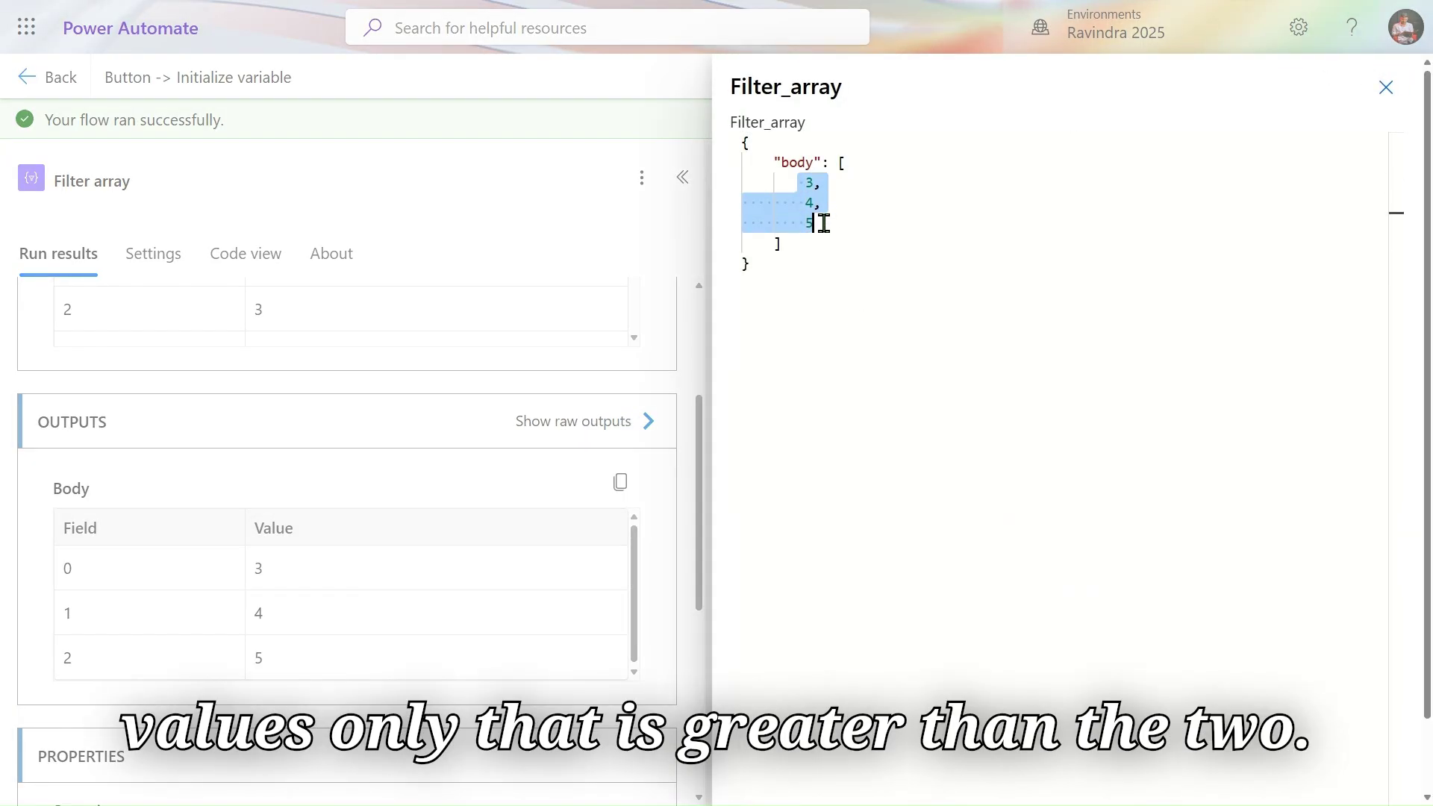
click(1384, 88)
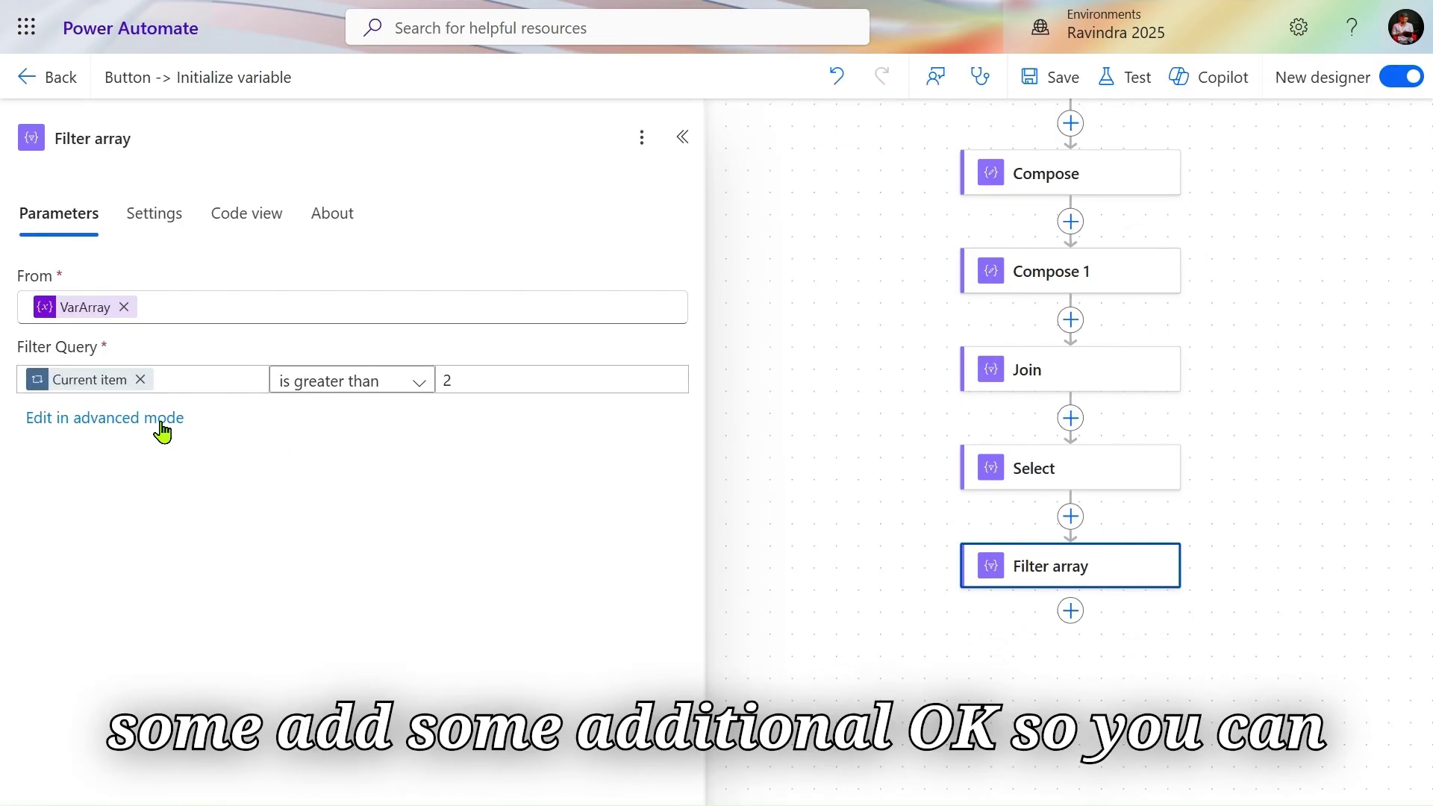
click(162, 431)
click(257, 379)
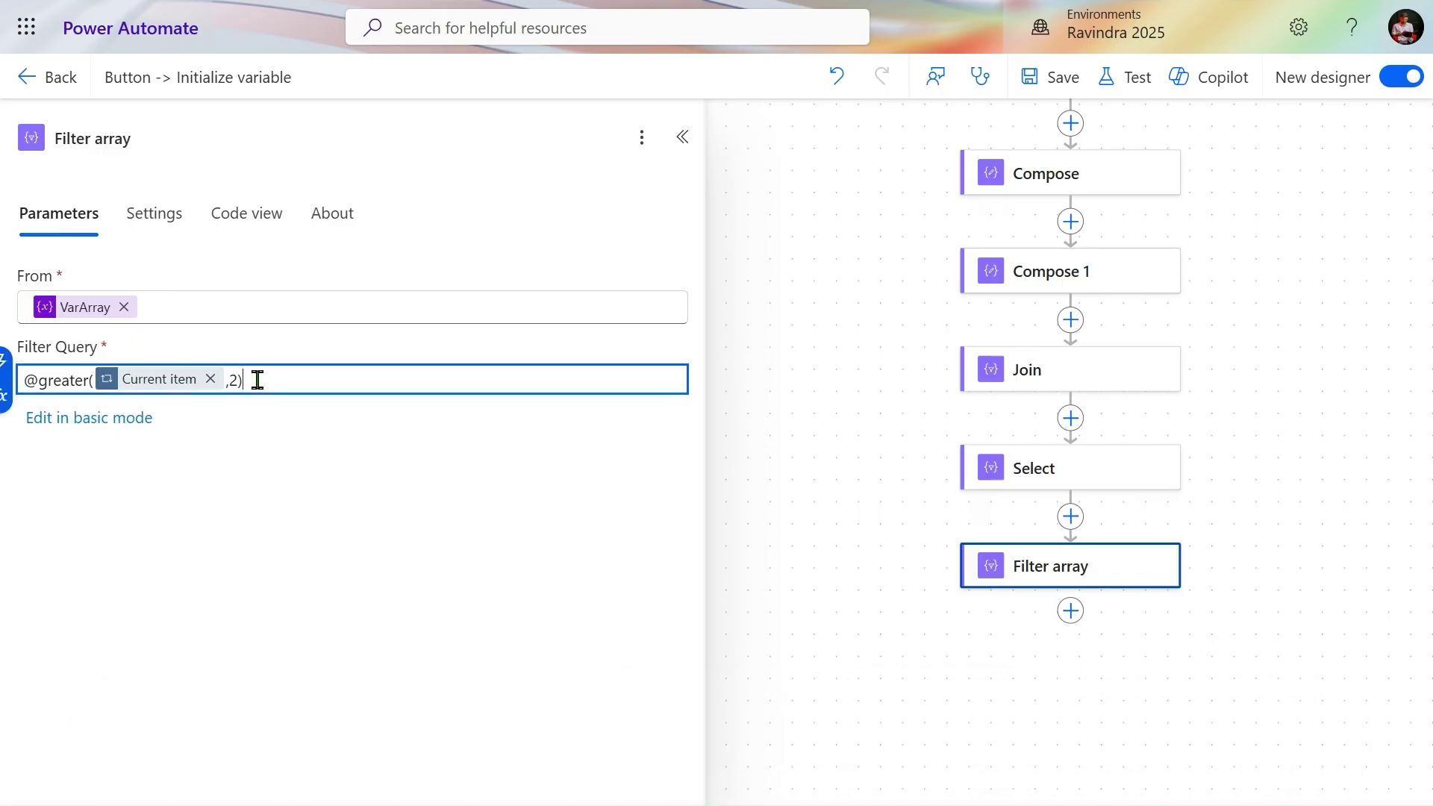
click(77, 418)
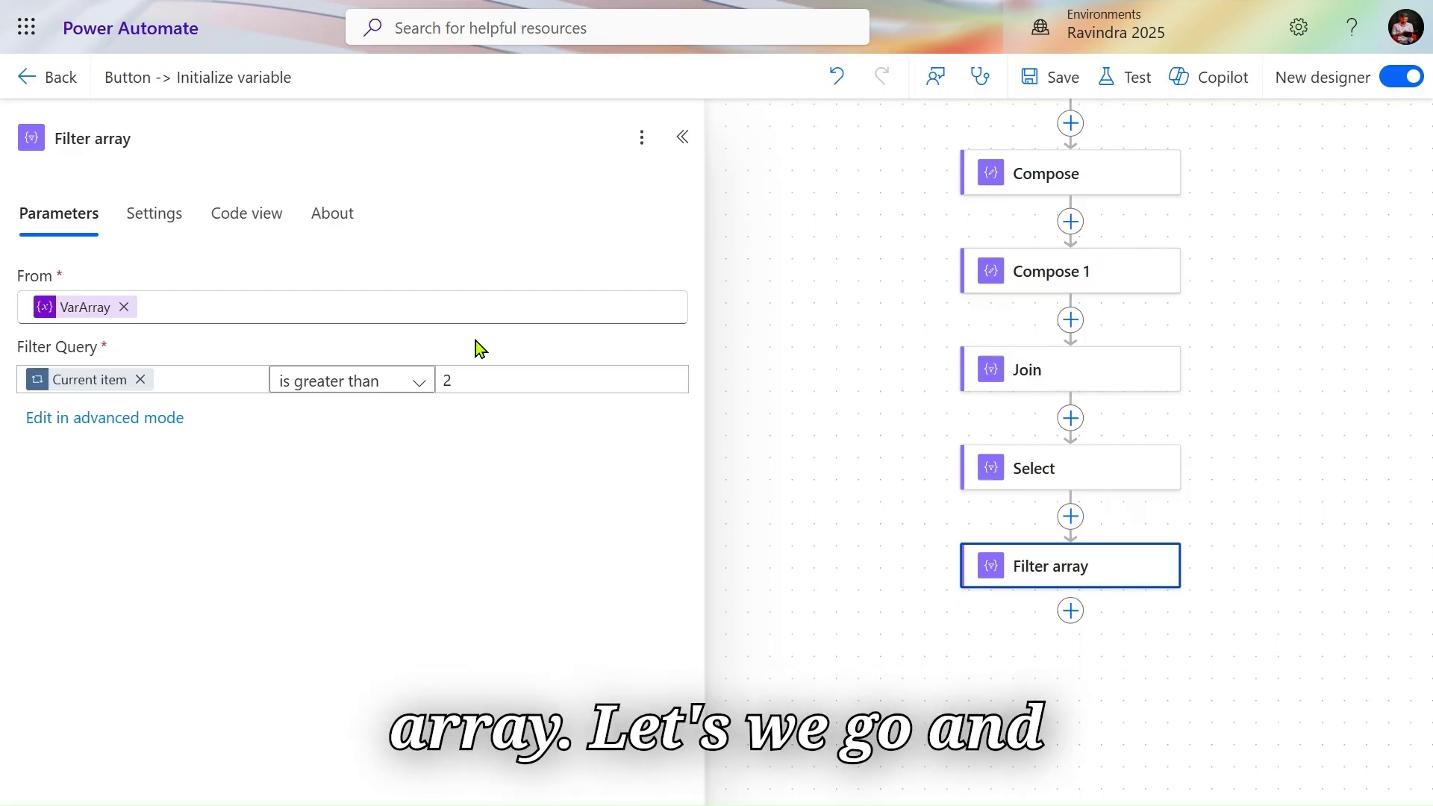
Add a Parse JSON data operation as the last action after Filter array.
click(1071, 611)
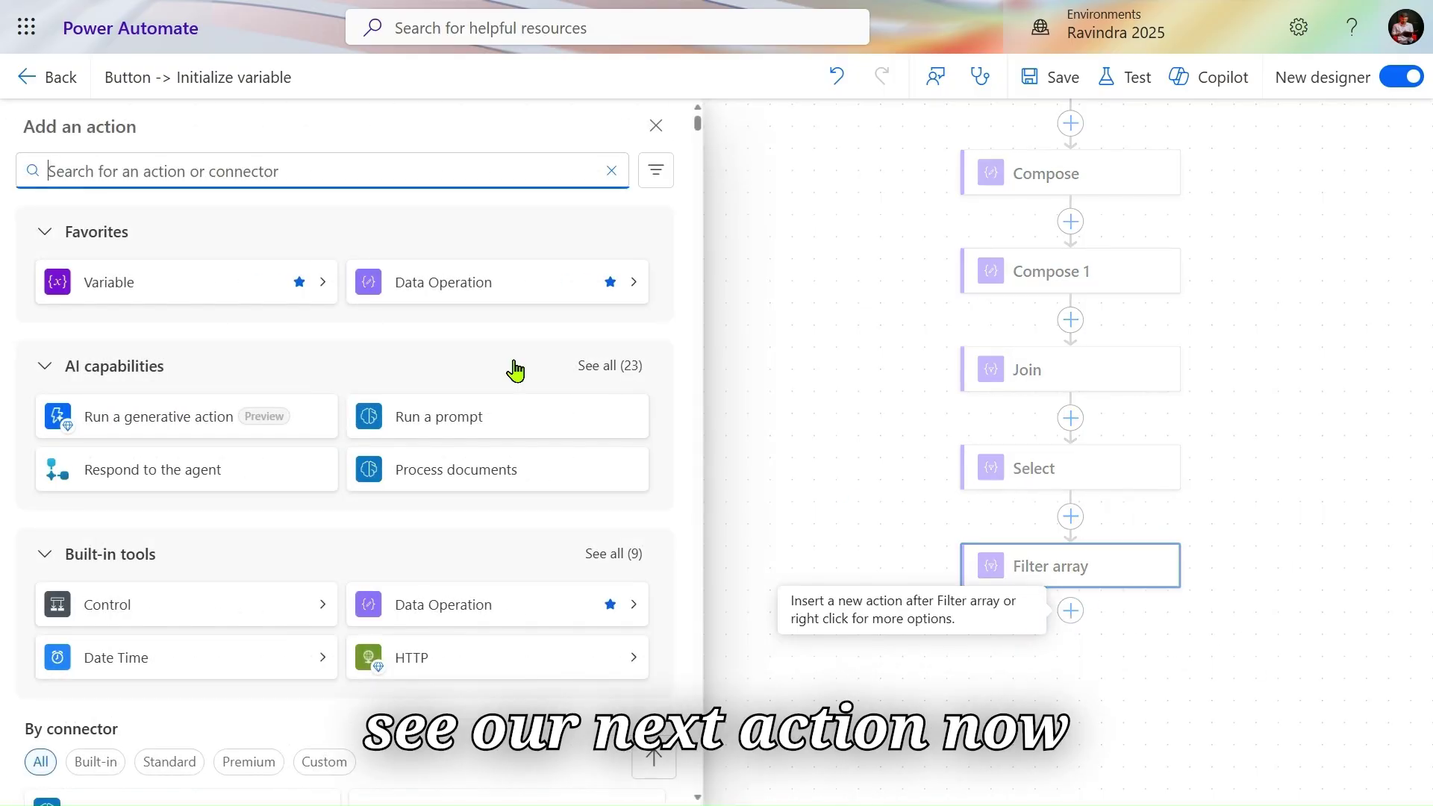
click(639, 284)
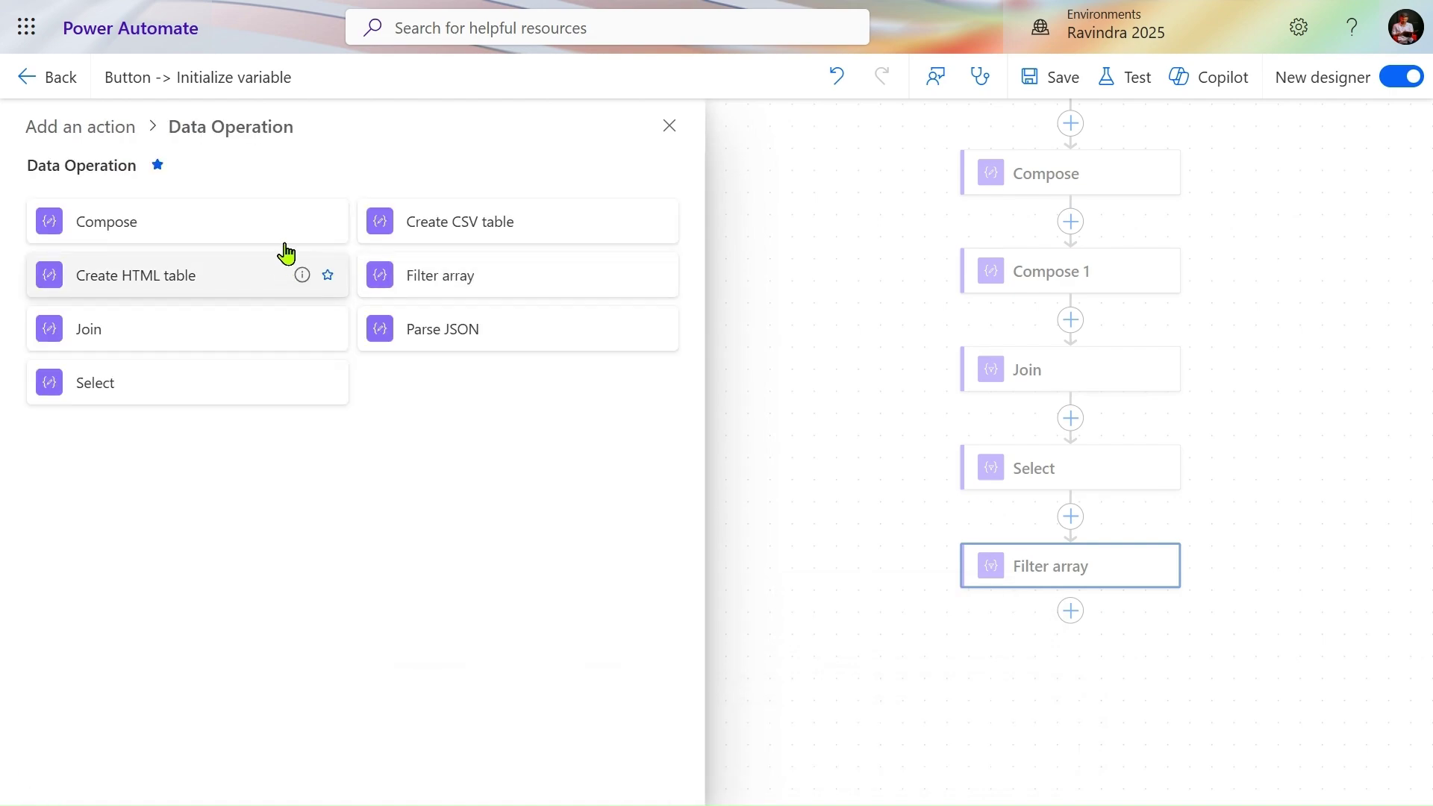
click(454, 349)
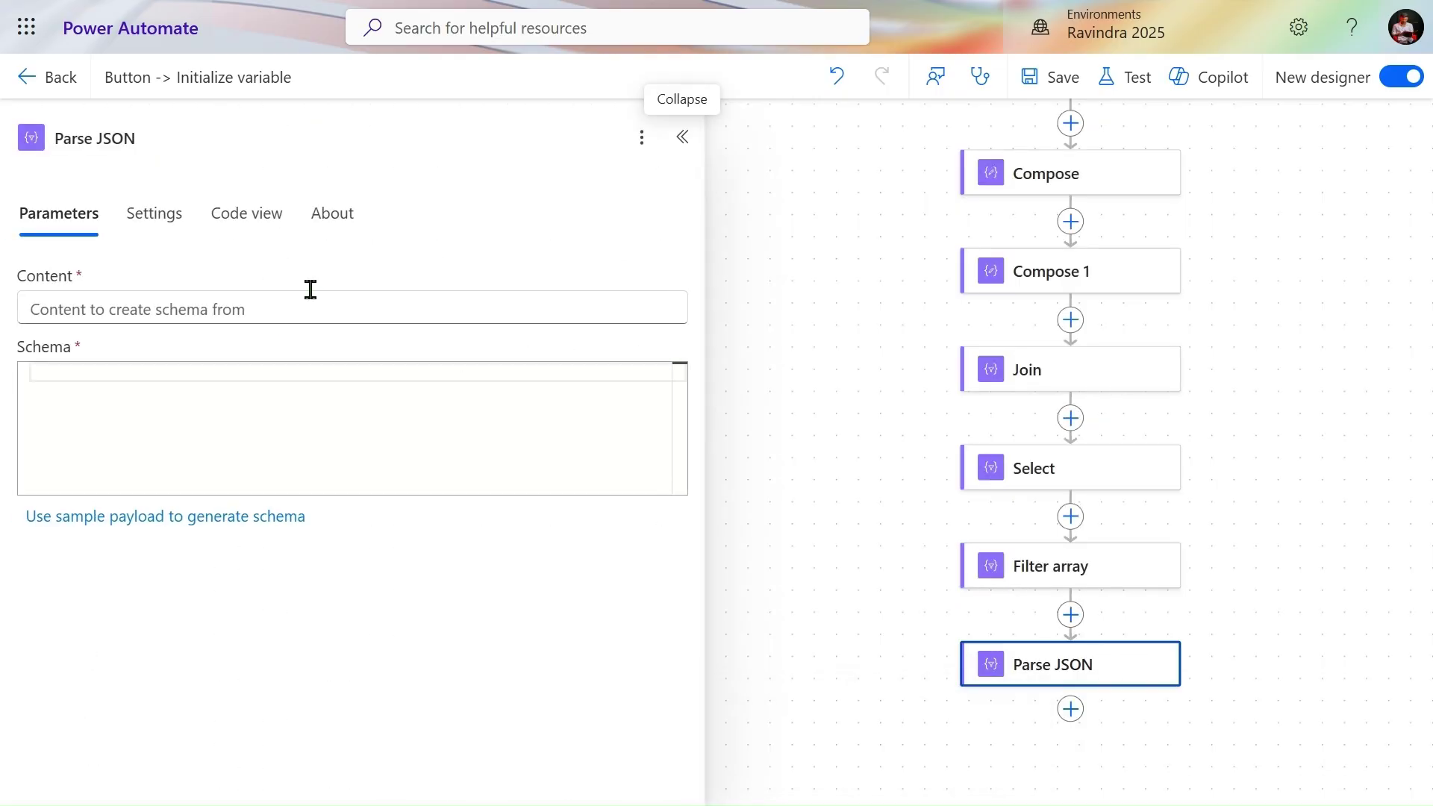
click(309, 300)
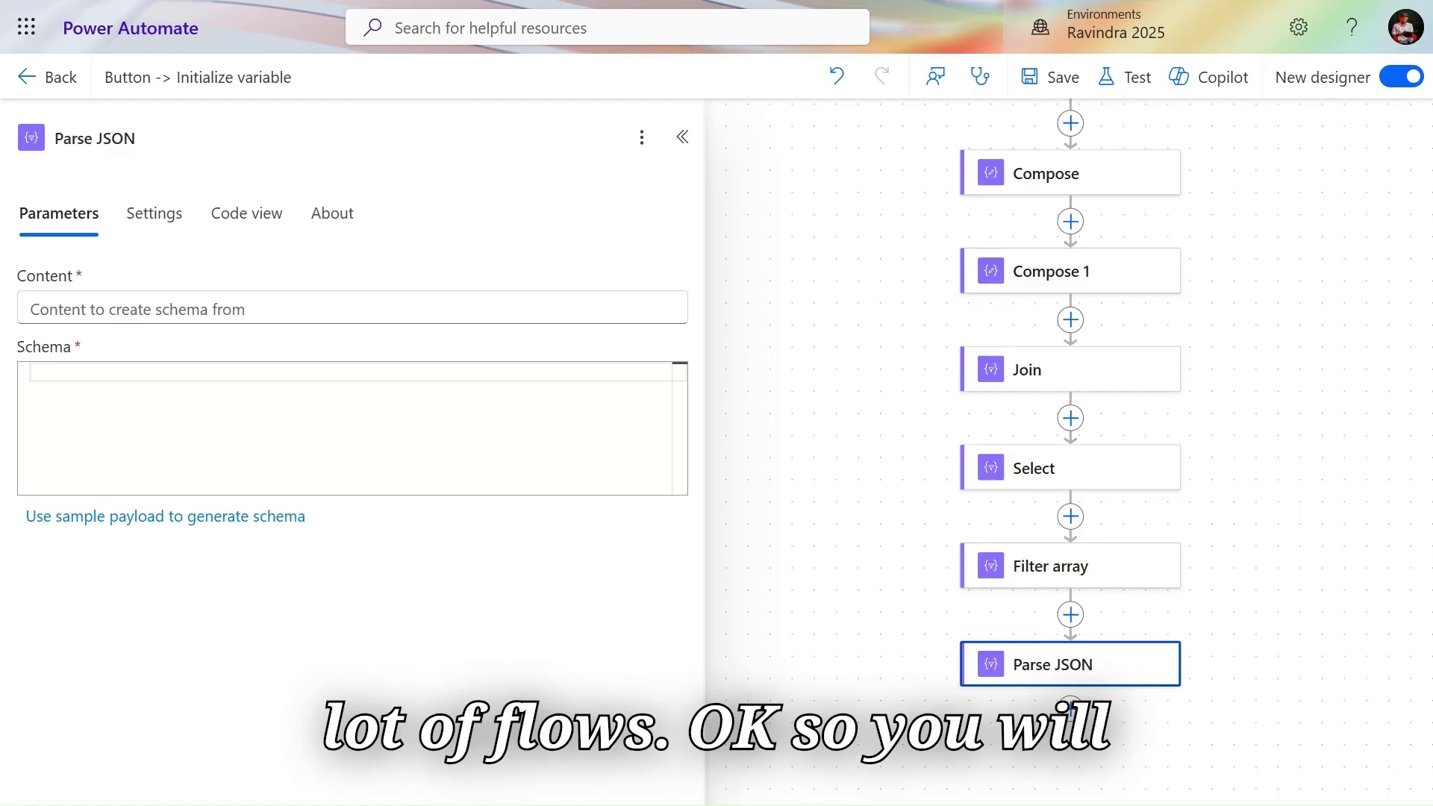
Replace Compose 1's input with the pasted JSON array of student records.
click(1061, 285)
click(129, 309)
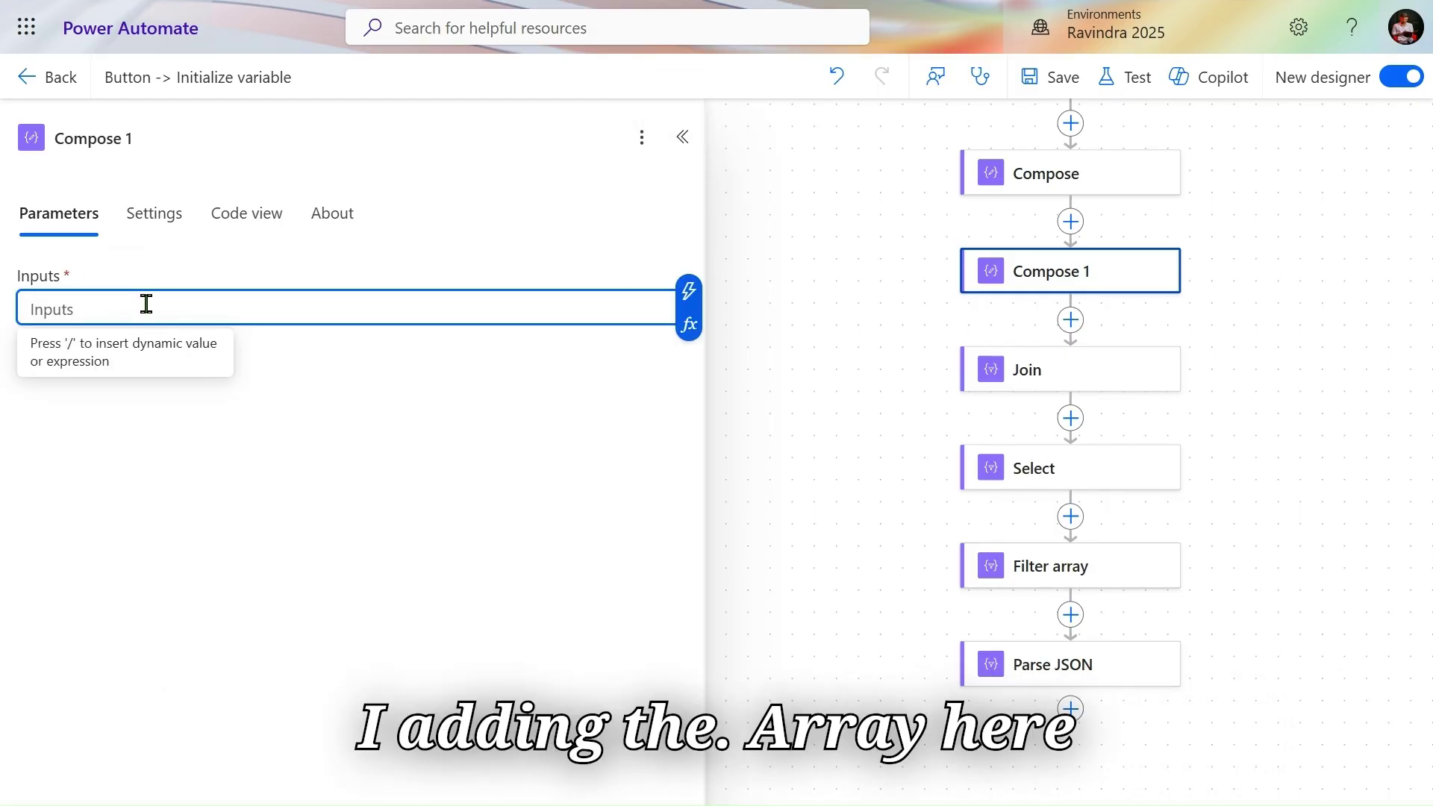
key(ctrl+v)
Rename Compose 1 to StudentInfo.
double_click(168, 136)
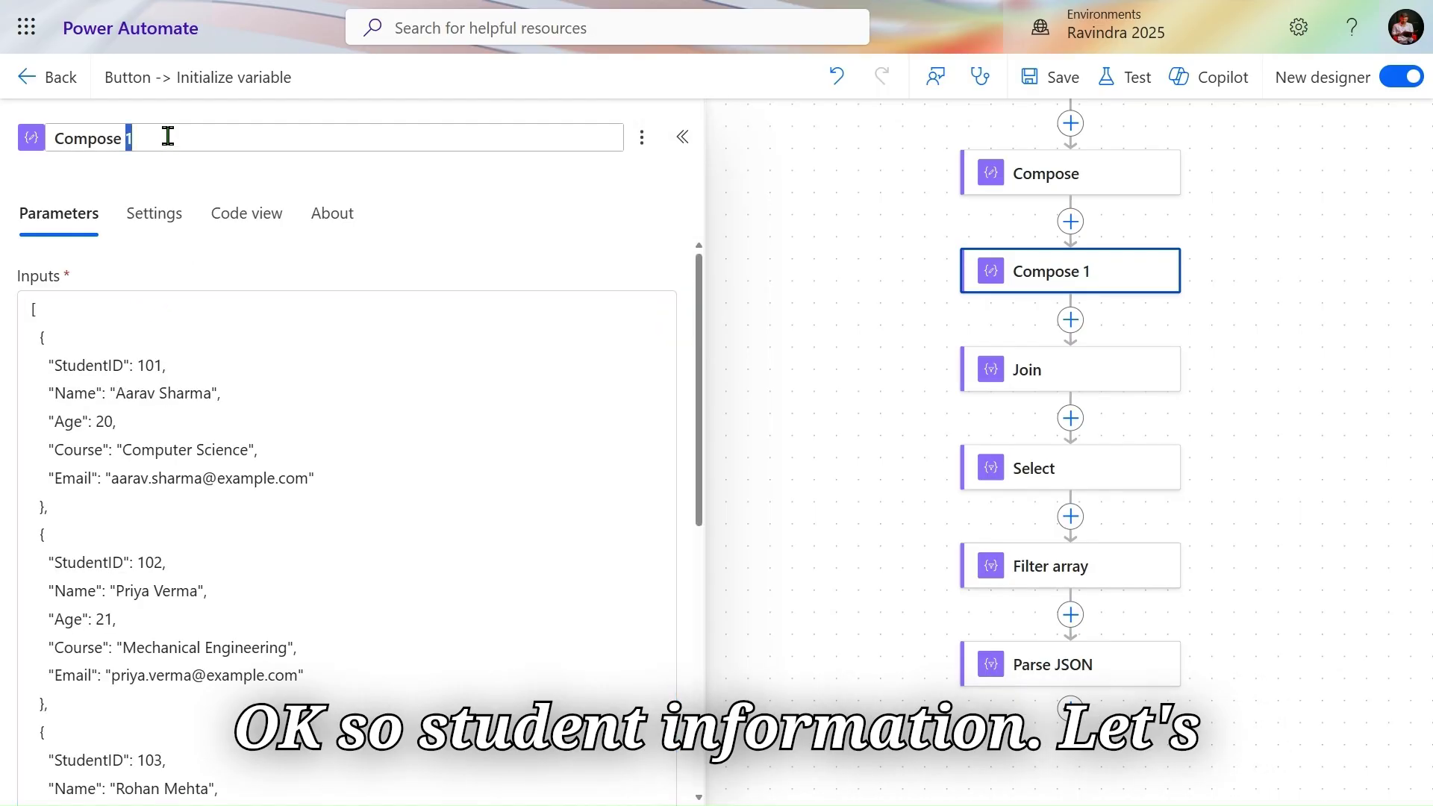
key(ctrl+a)
text(S)
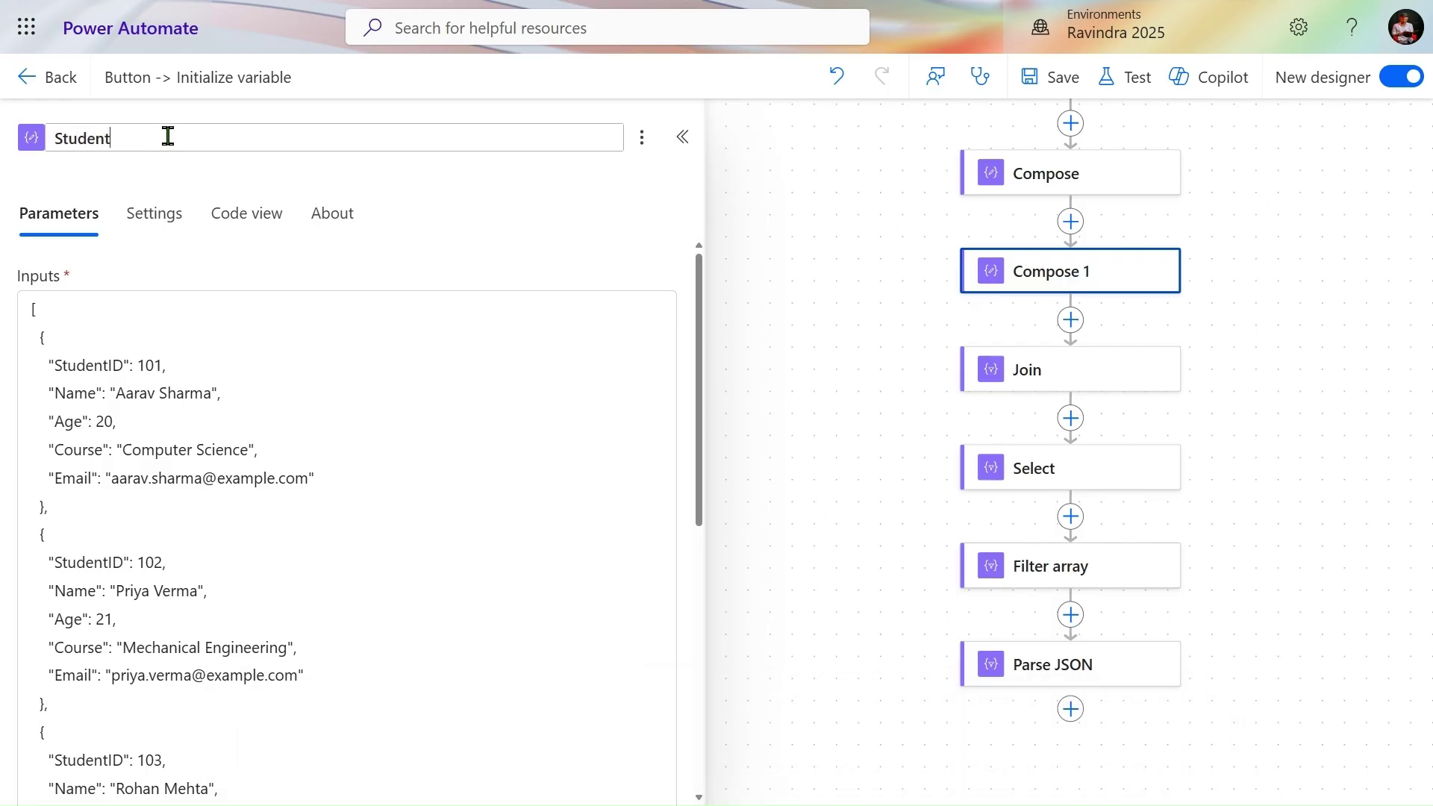
text(tudentInfo)
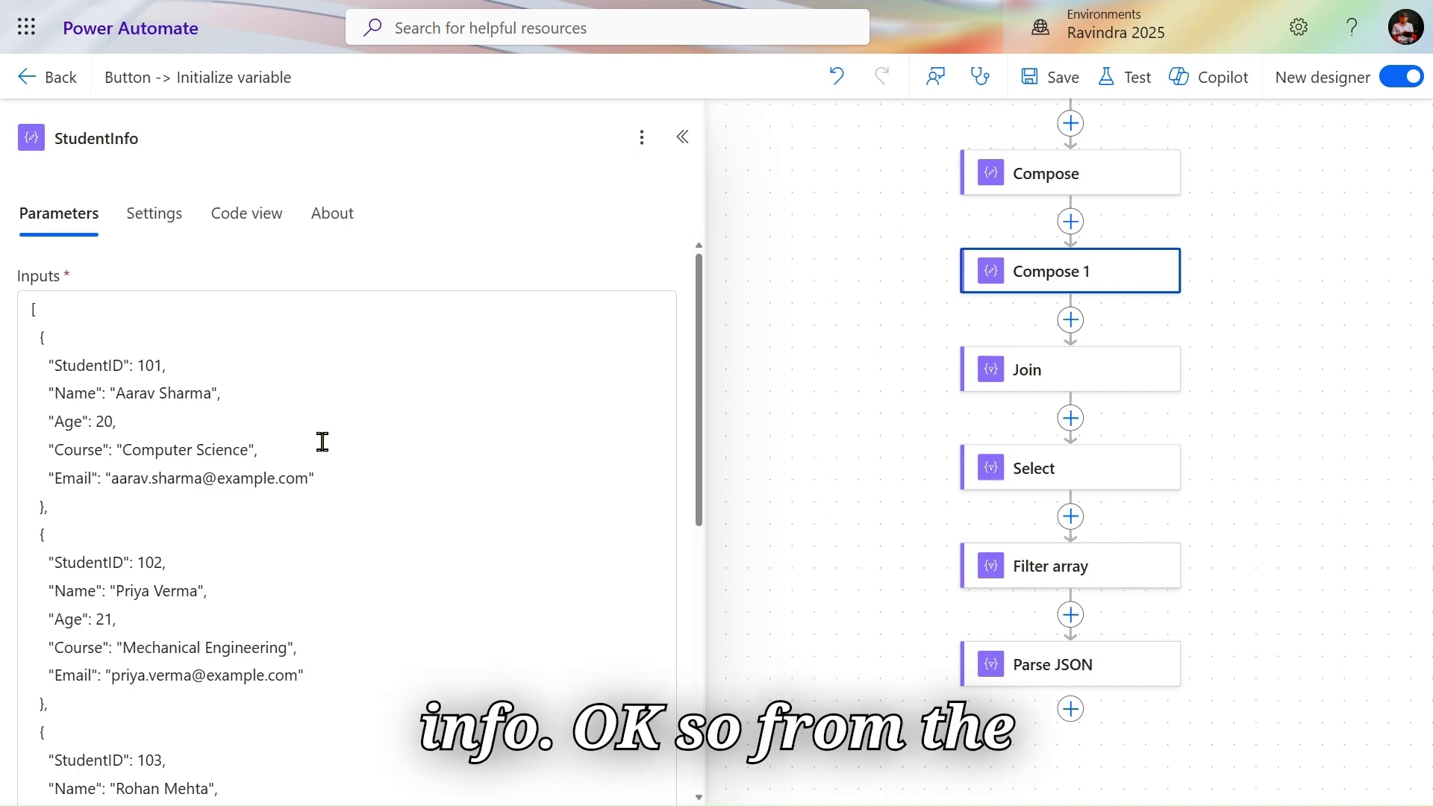
click(362, 483)
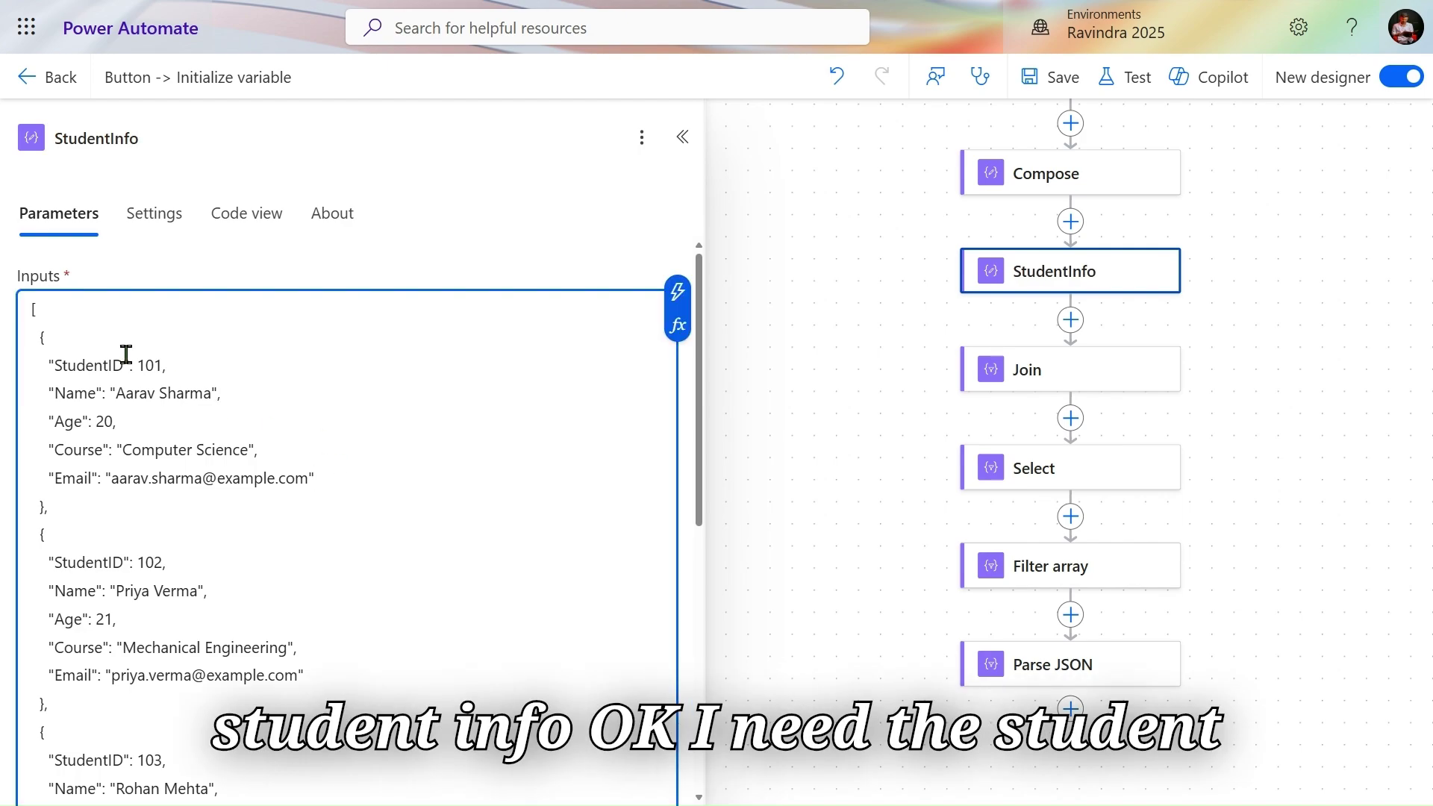
triple_click(88, 365)
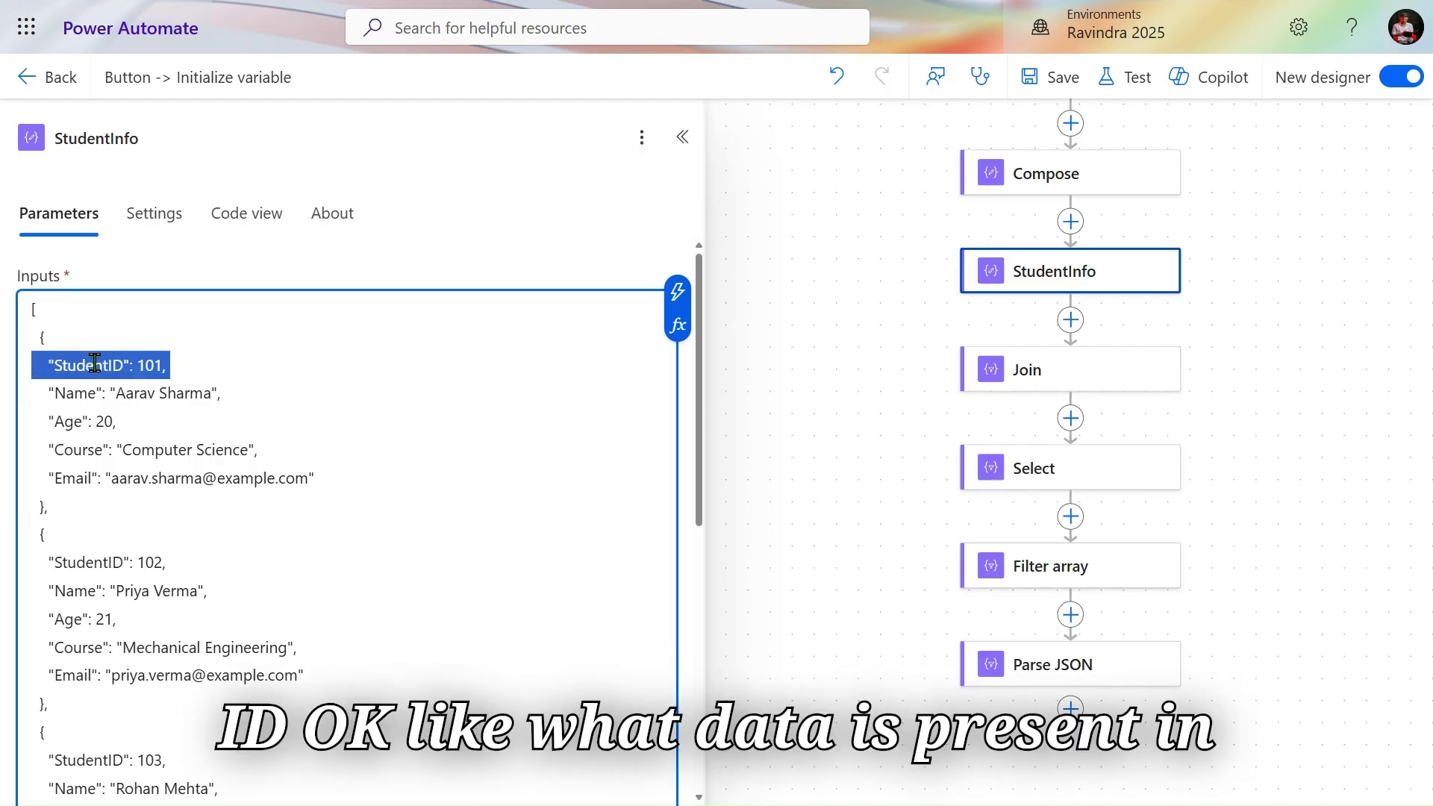
double_click(96, 361)
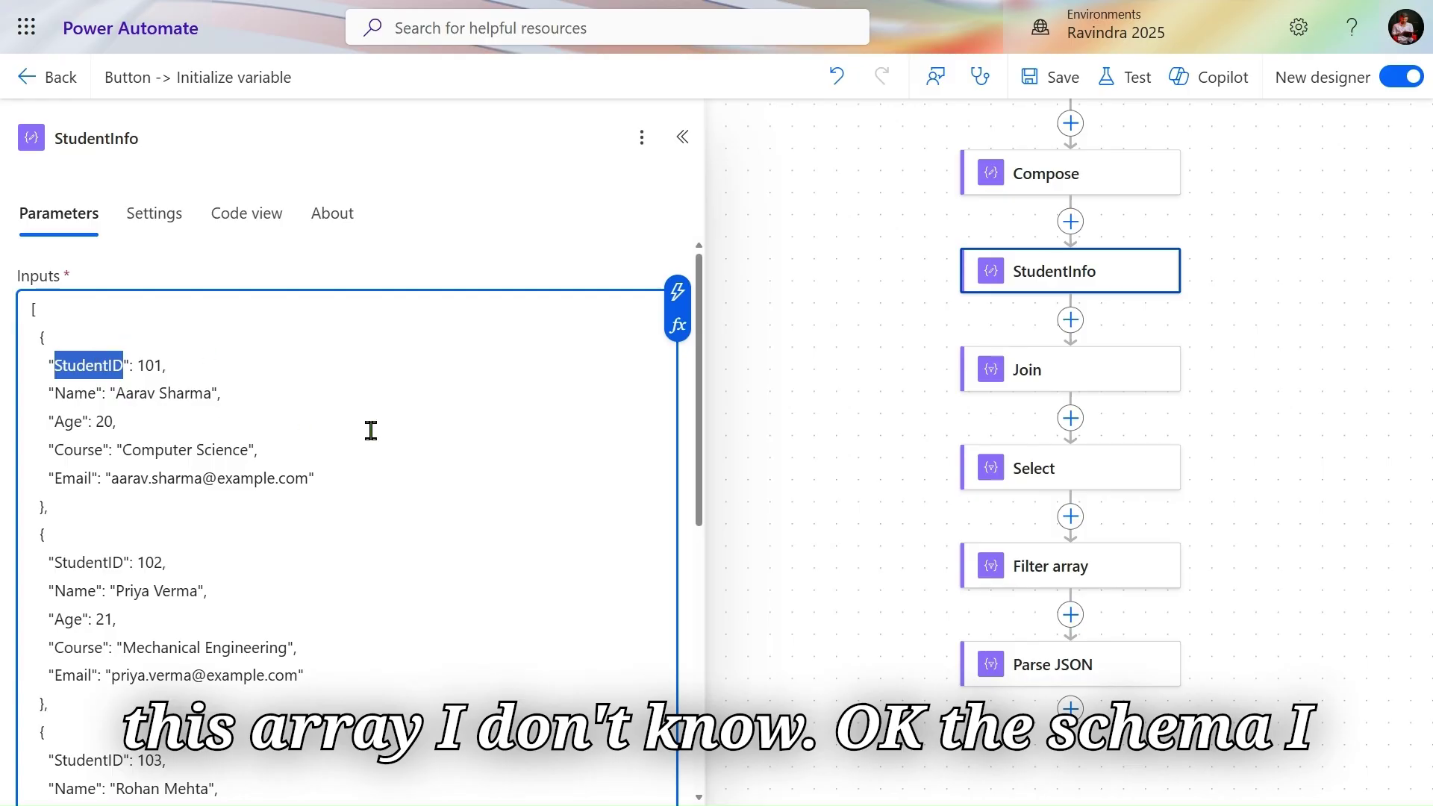
Add a Compose action between Filter array and Parse JSON.
click(1071, 614)
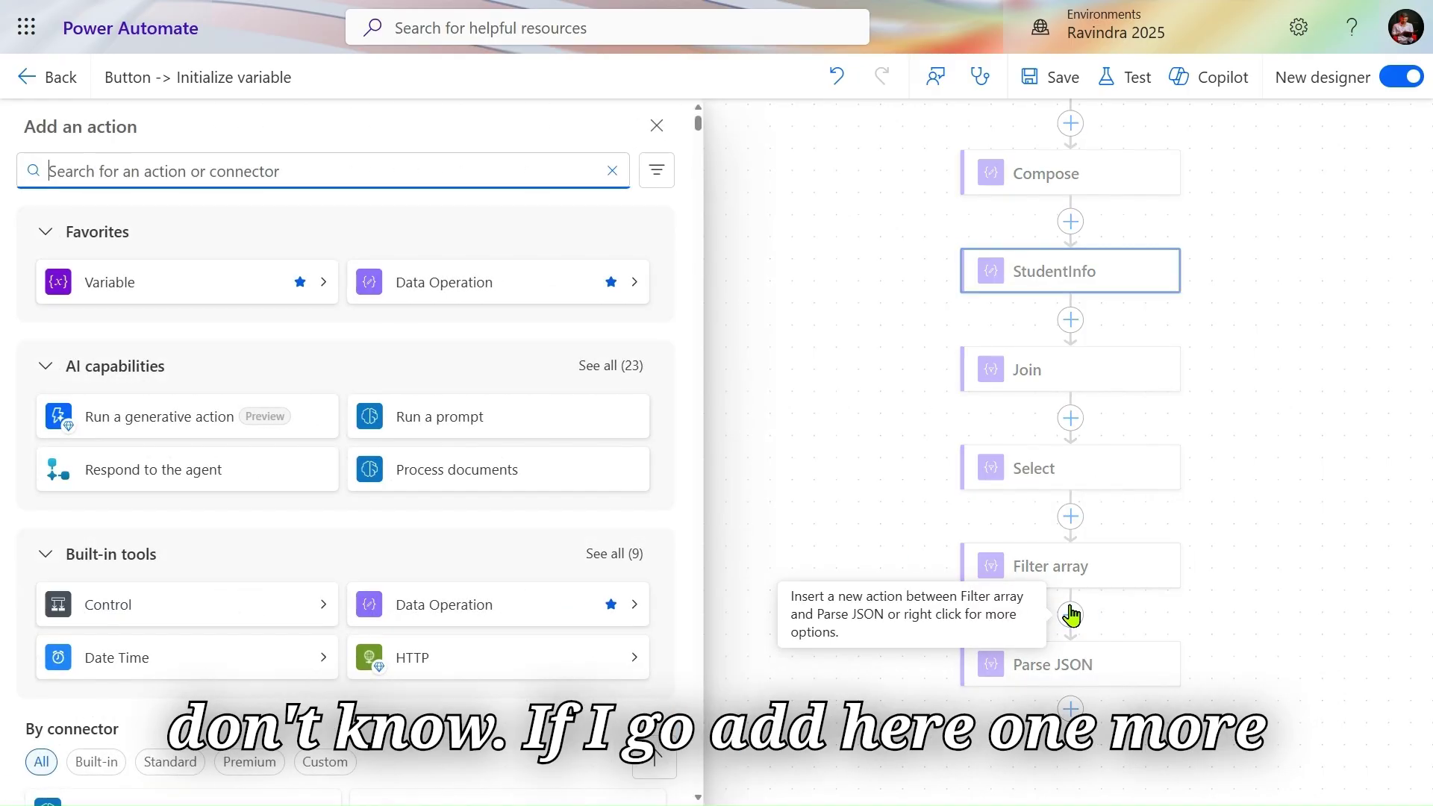
click(625, 296)
click(239, 224)
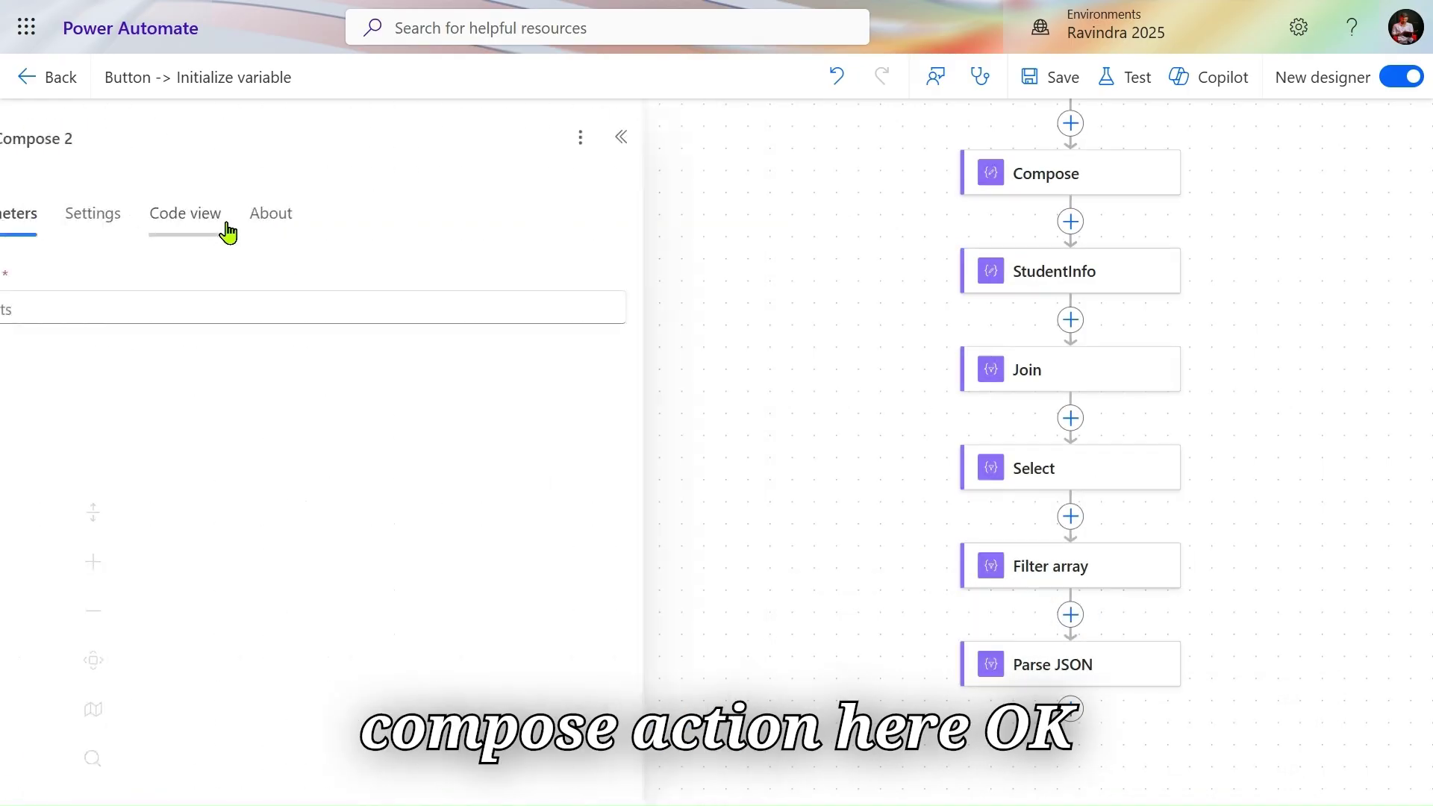
click(217, 307)
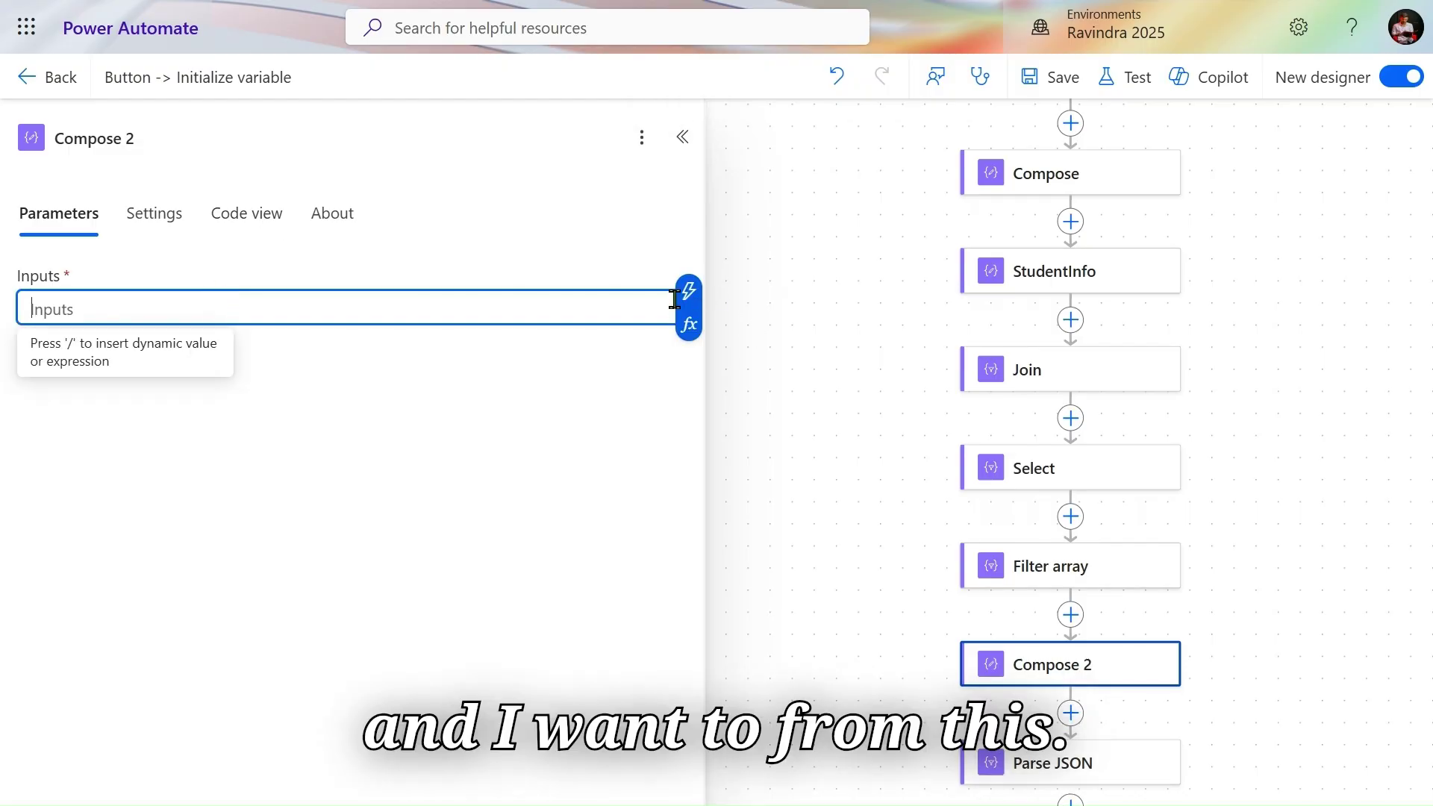
click(1040, 283)
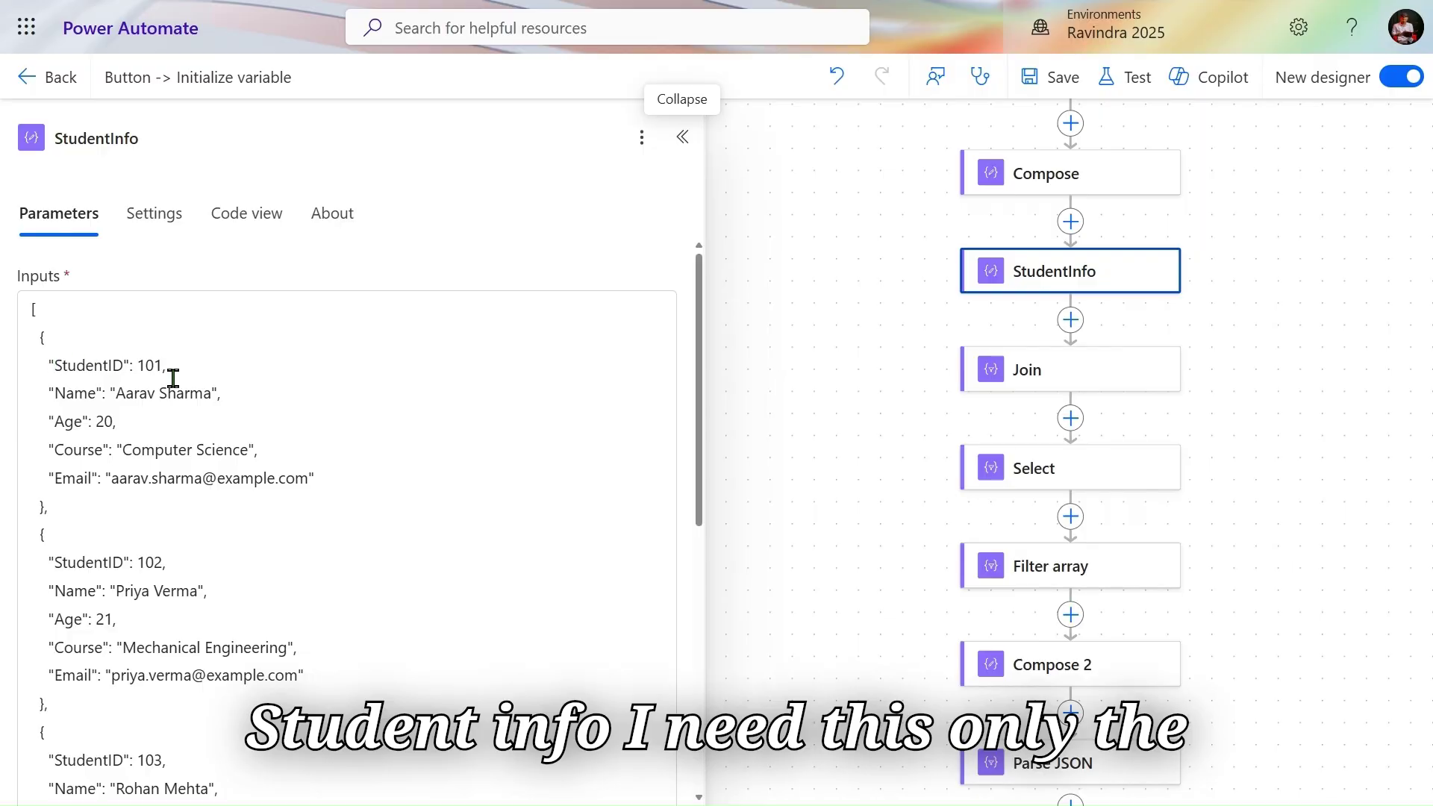
Browse the dynamic content available for the Compose 2 input, then close the step.
click(1037, 666)
click(240, 310)
click(691, 297)
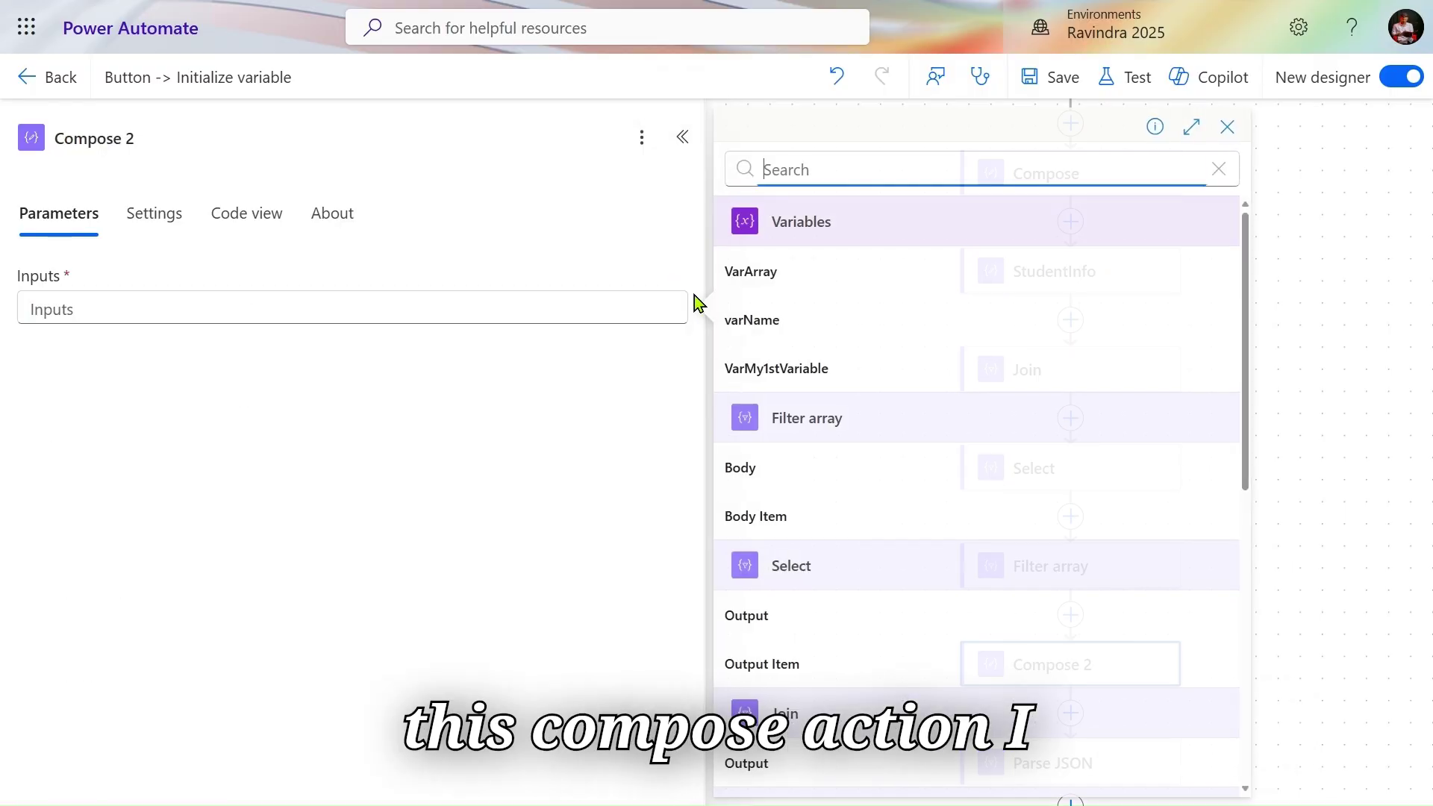
scroll(831, 589, down, 1)
scroll(826, 608, down, 5)
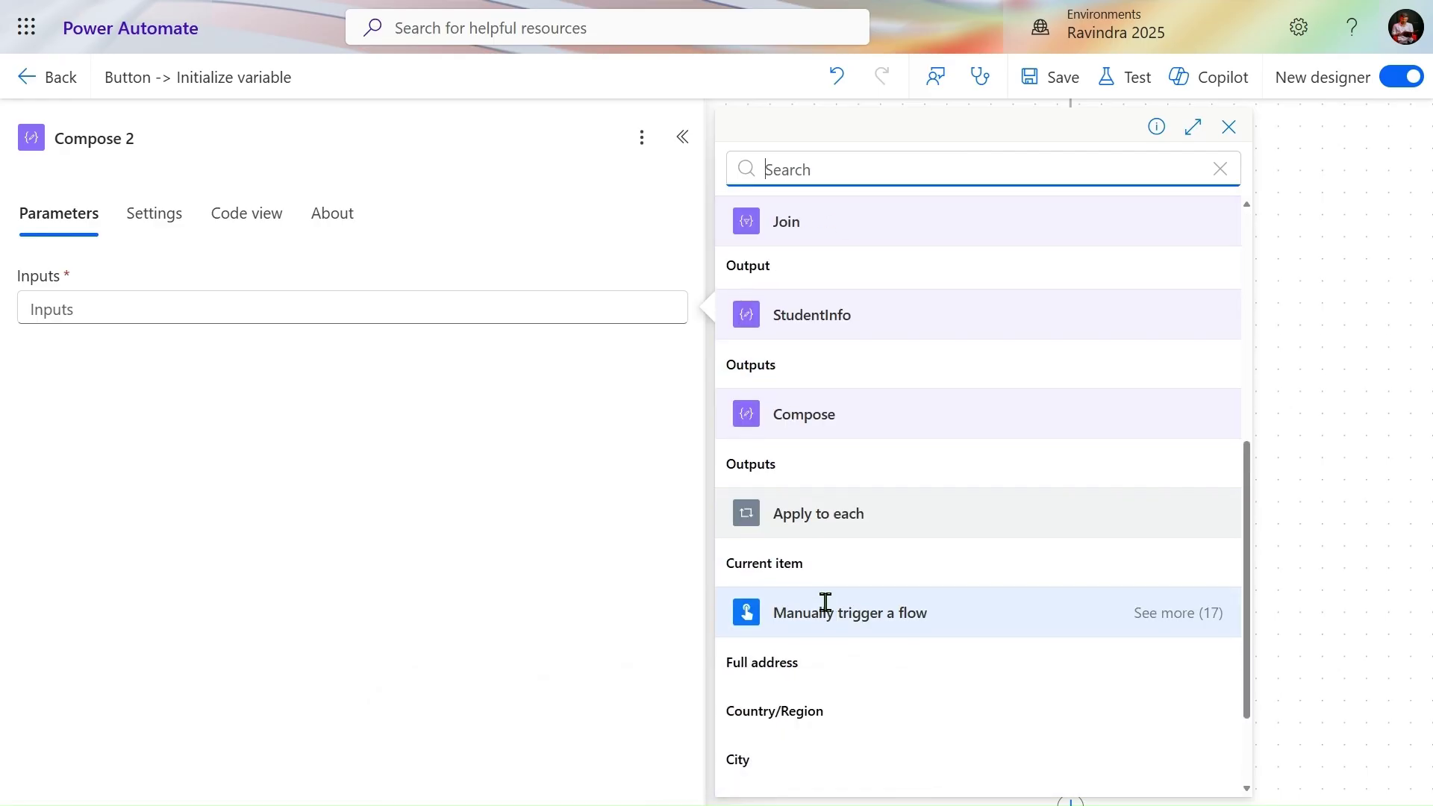
scroll(858, 522, up, 6)
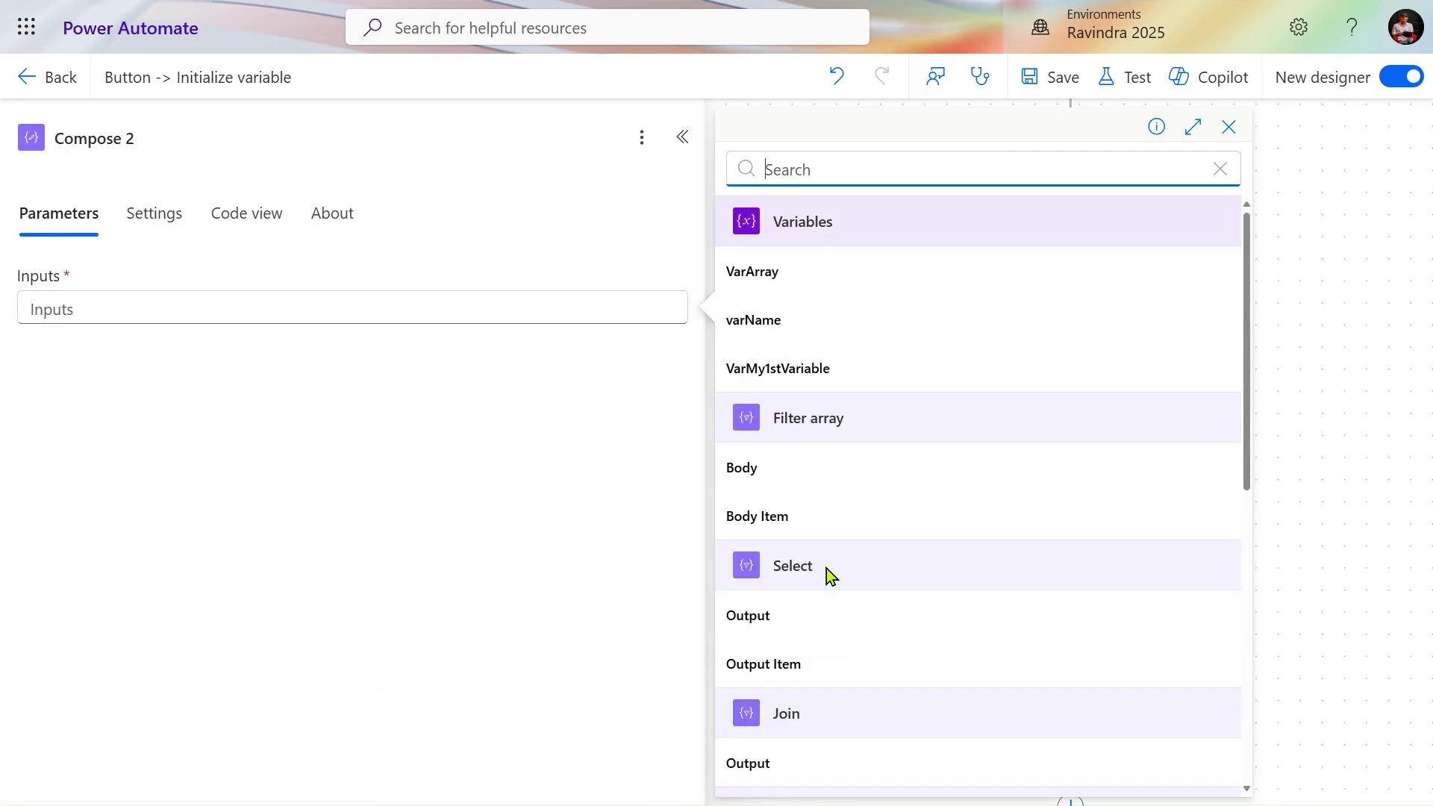
scroll(842, 521, down, 3)
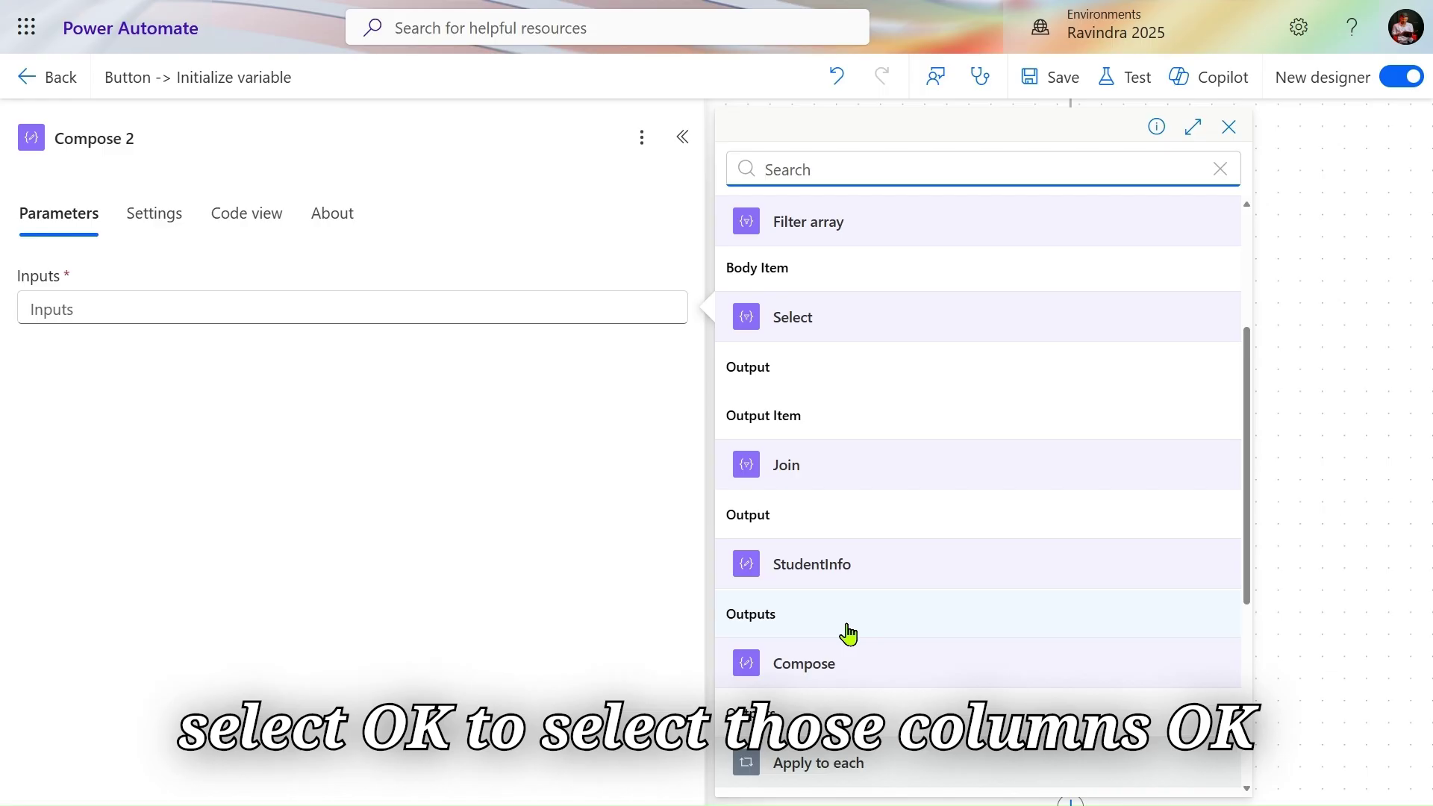
click(682, 138)
scroll(1126, 512, down, 2)
Move Compose 2 below Parse JSON and set Parse JSON's Content to StudentInfo Outputs.
drag(1084, 552, 1085, 712)
click(1105, 554)
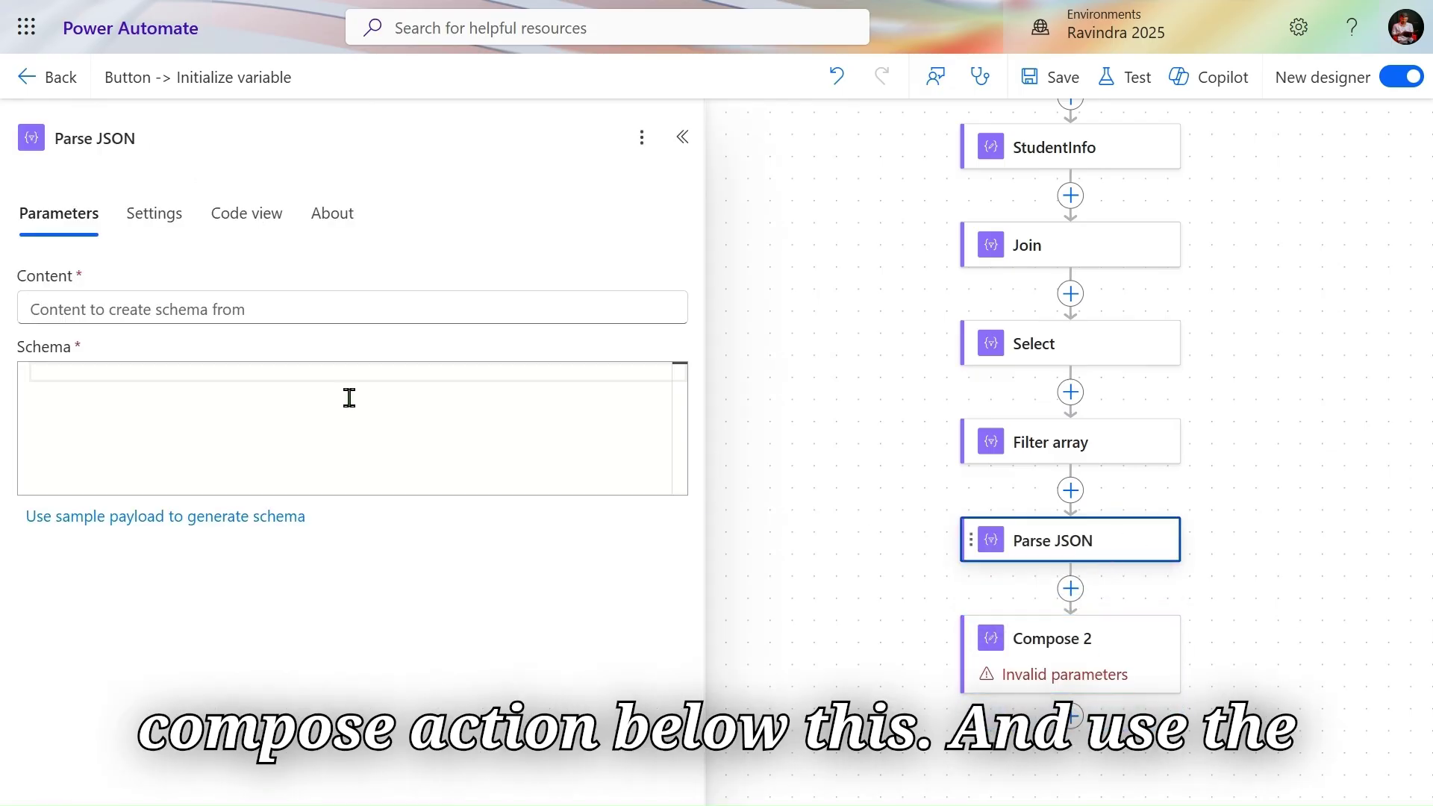
click(309, 307)
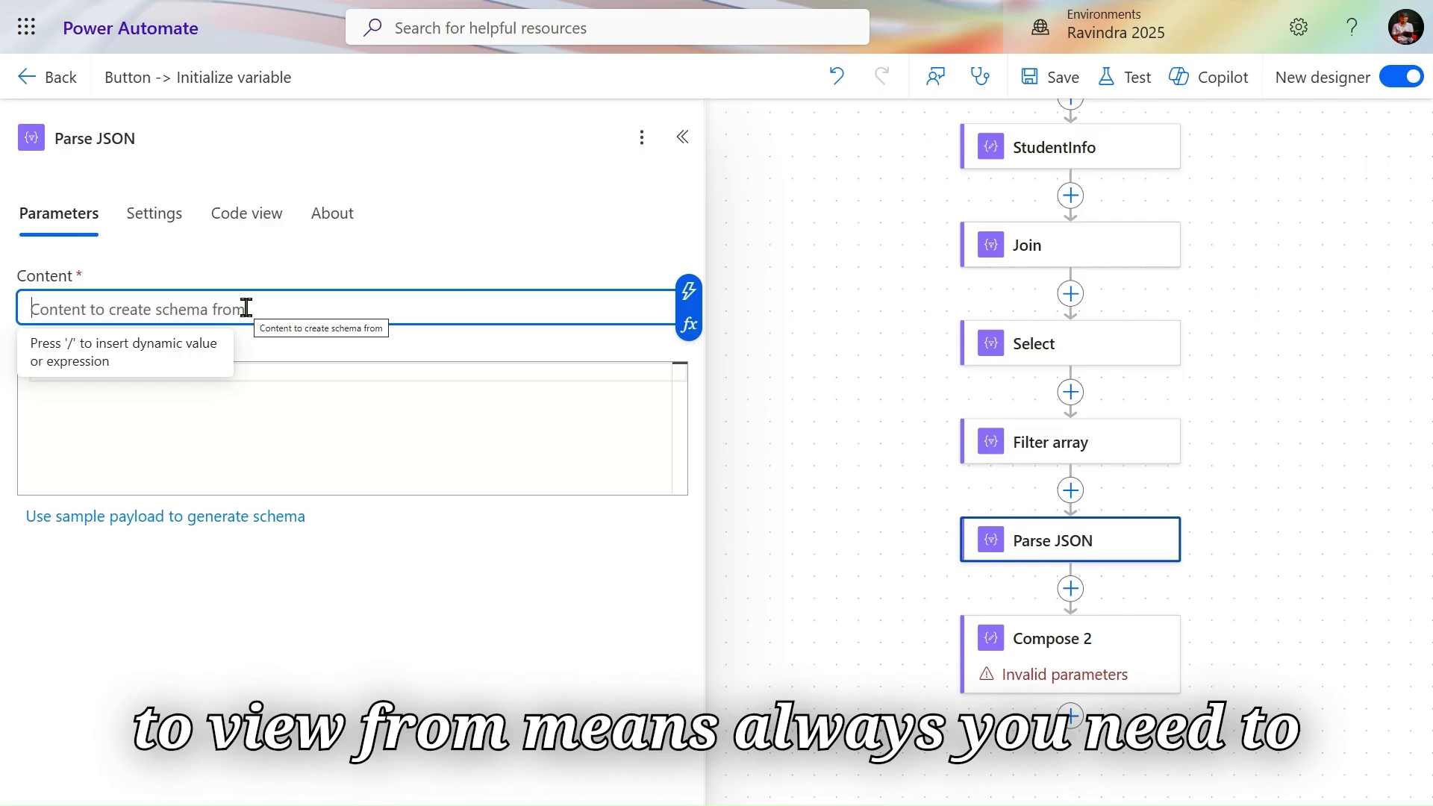
click(688, 292)
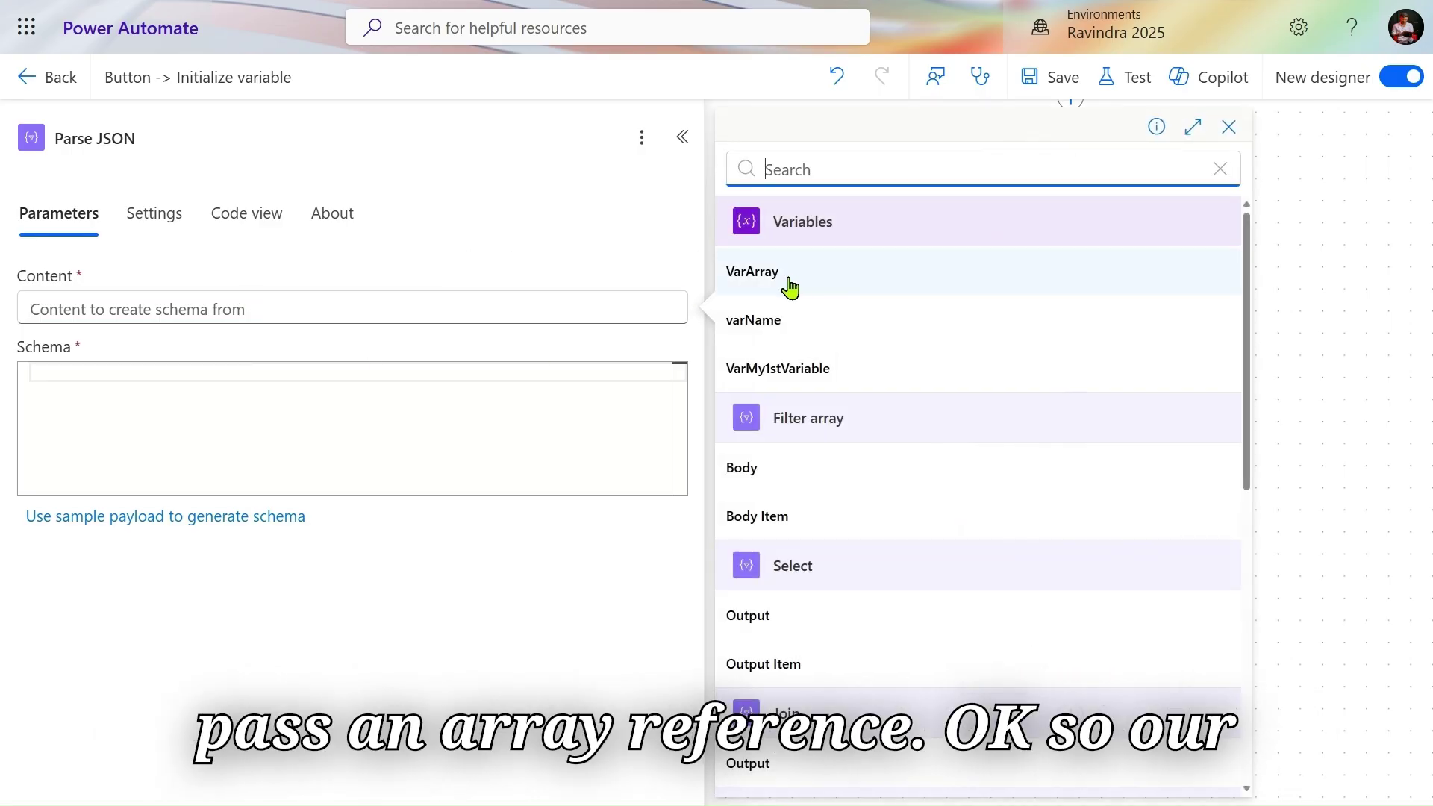
scroll(813, 589, down, 3)
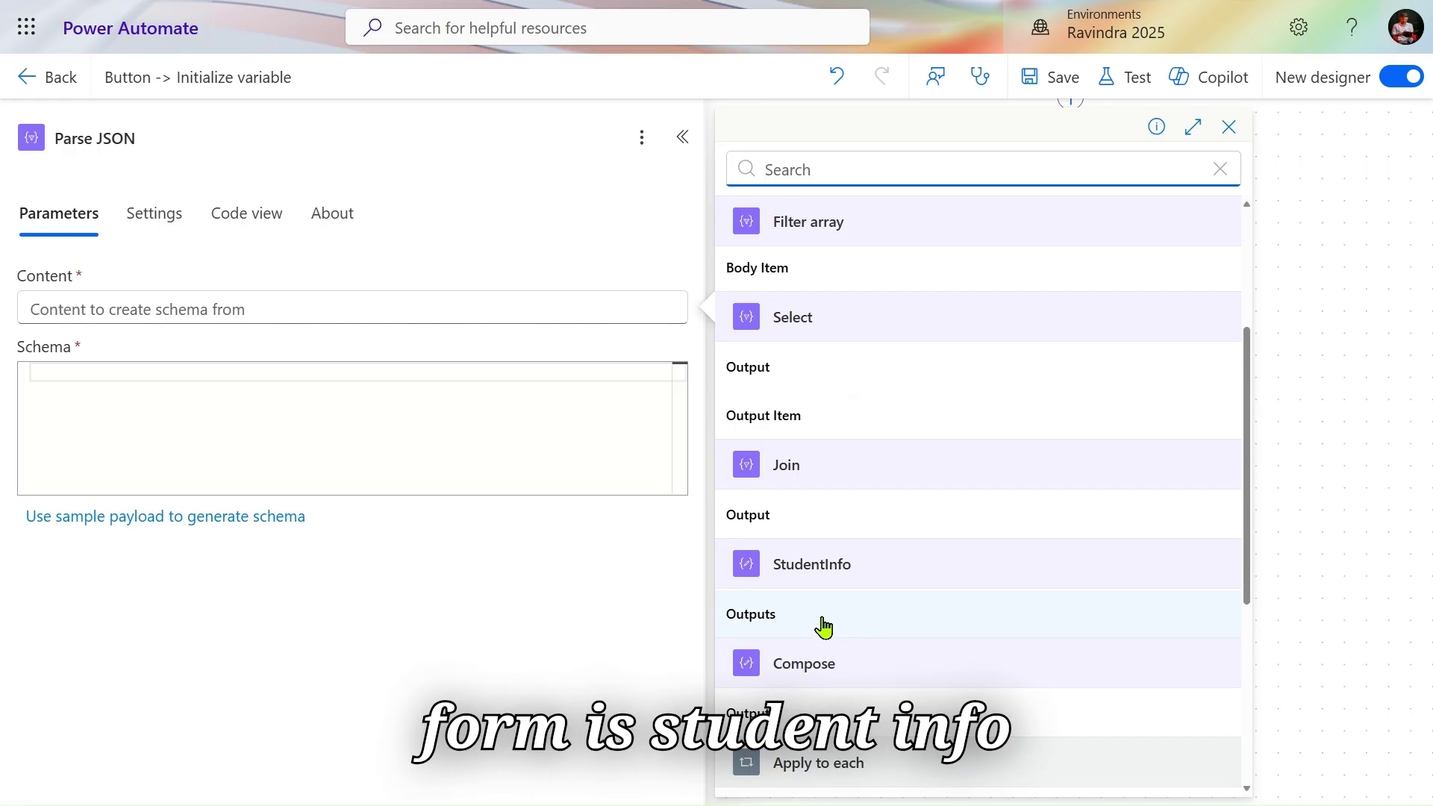
click(823, 627)
Generate the Parse JSON schema from the pasted student records sample payload.
click(304, 447)
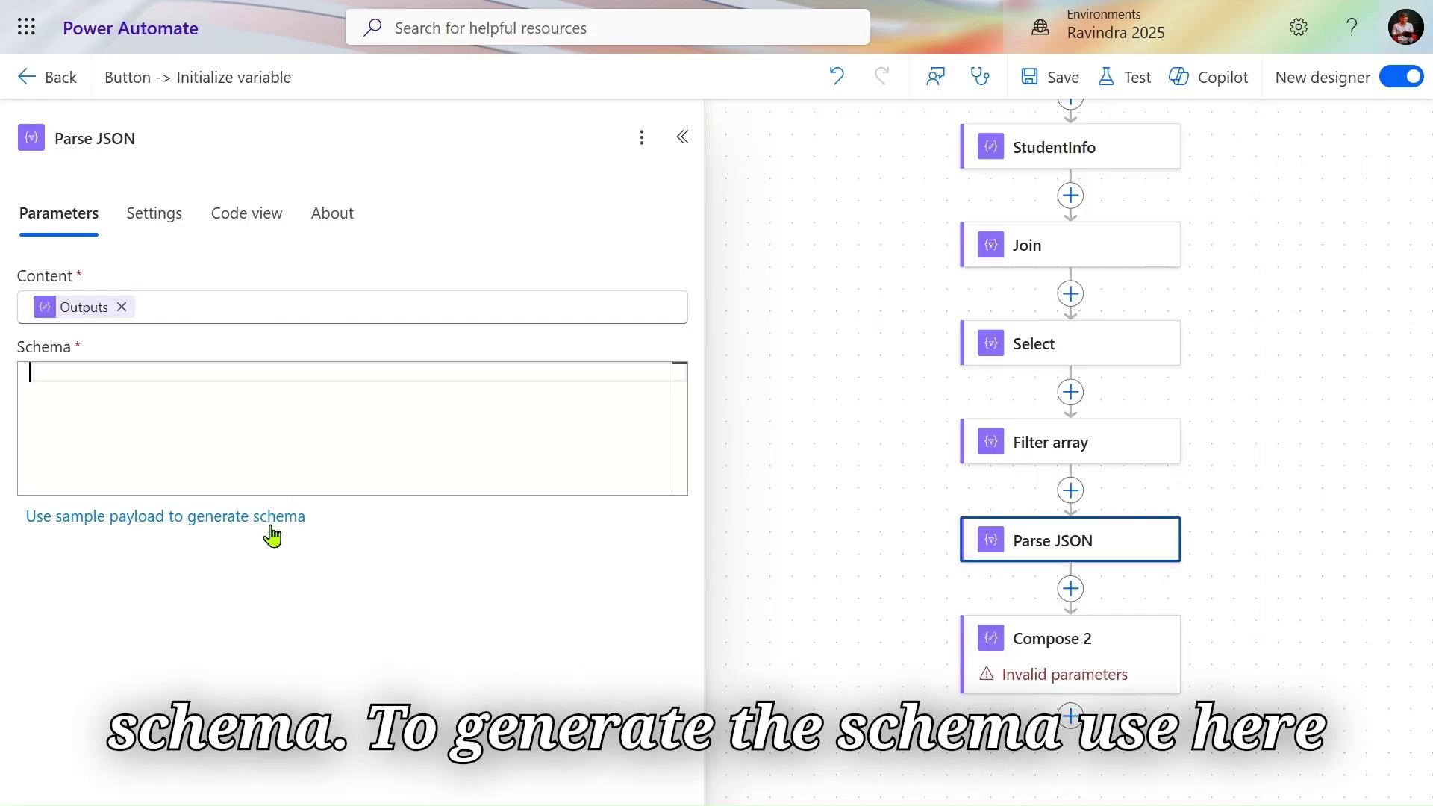
click(125, 522)
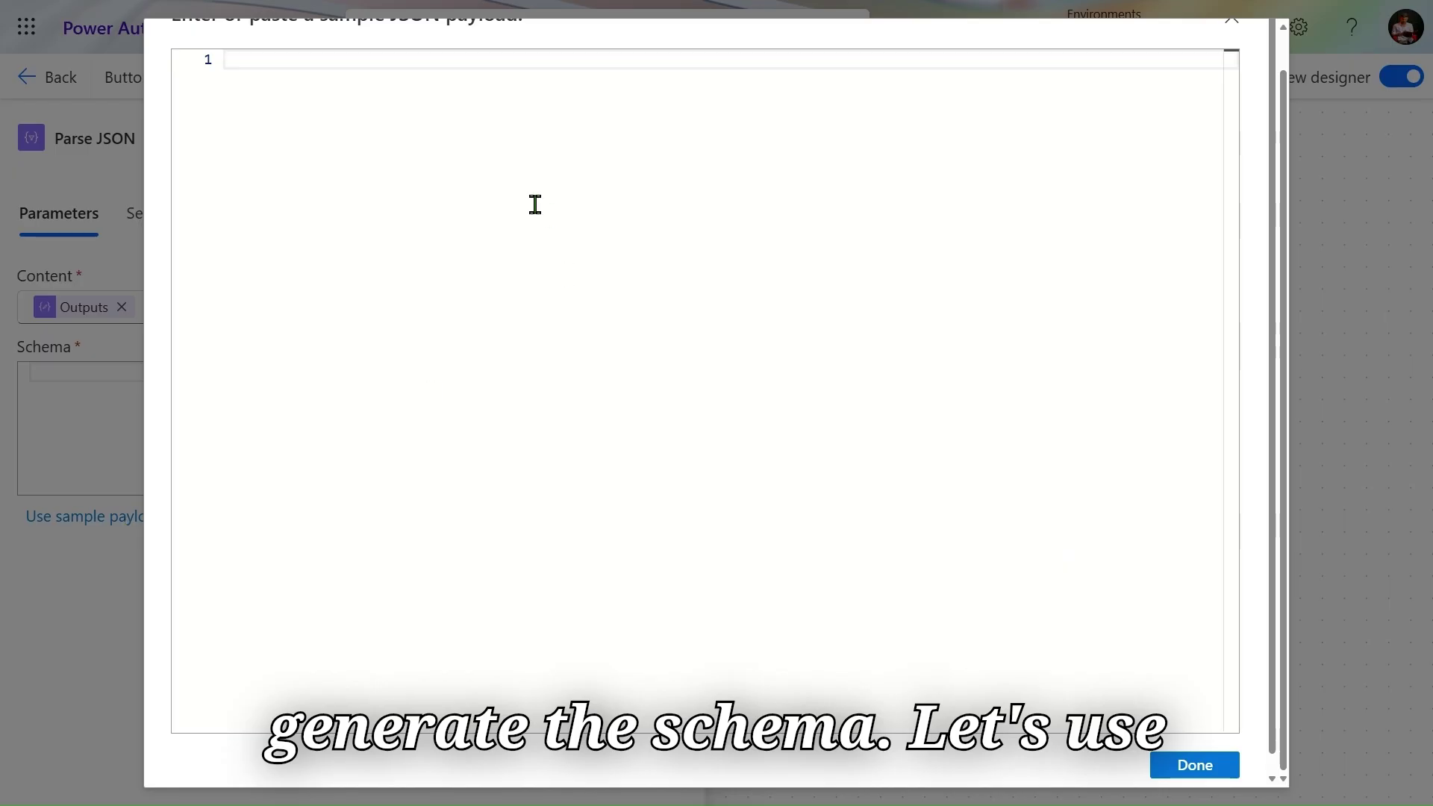
key(super+v)
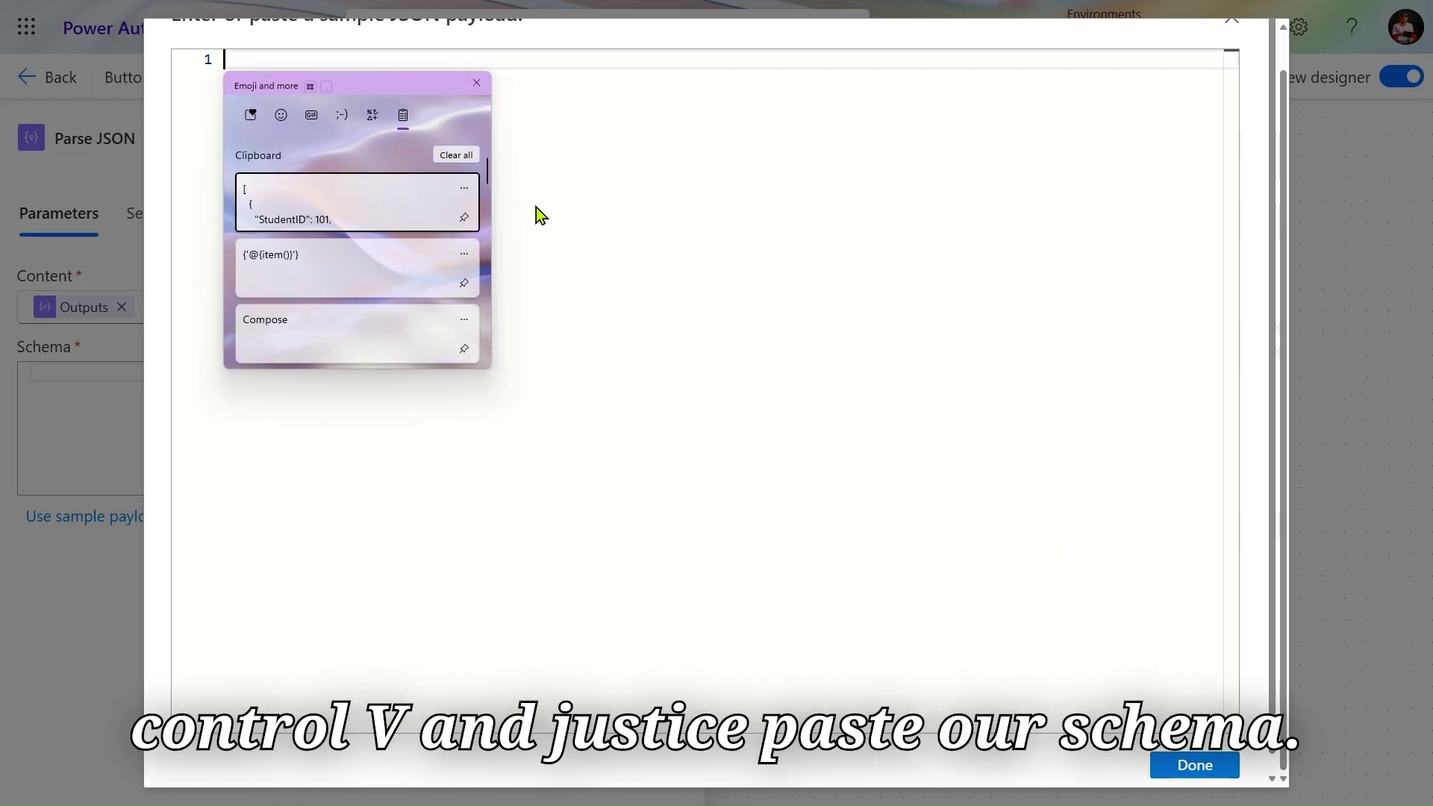
click(361, 214)
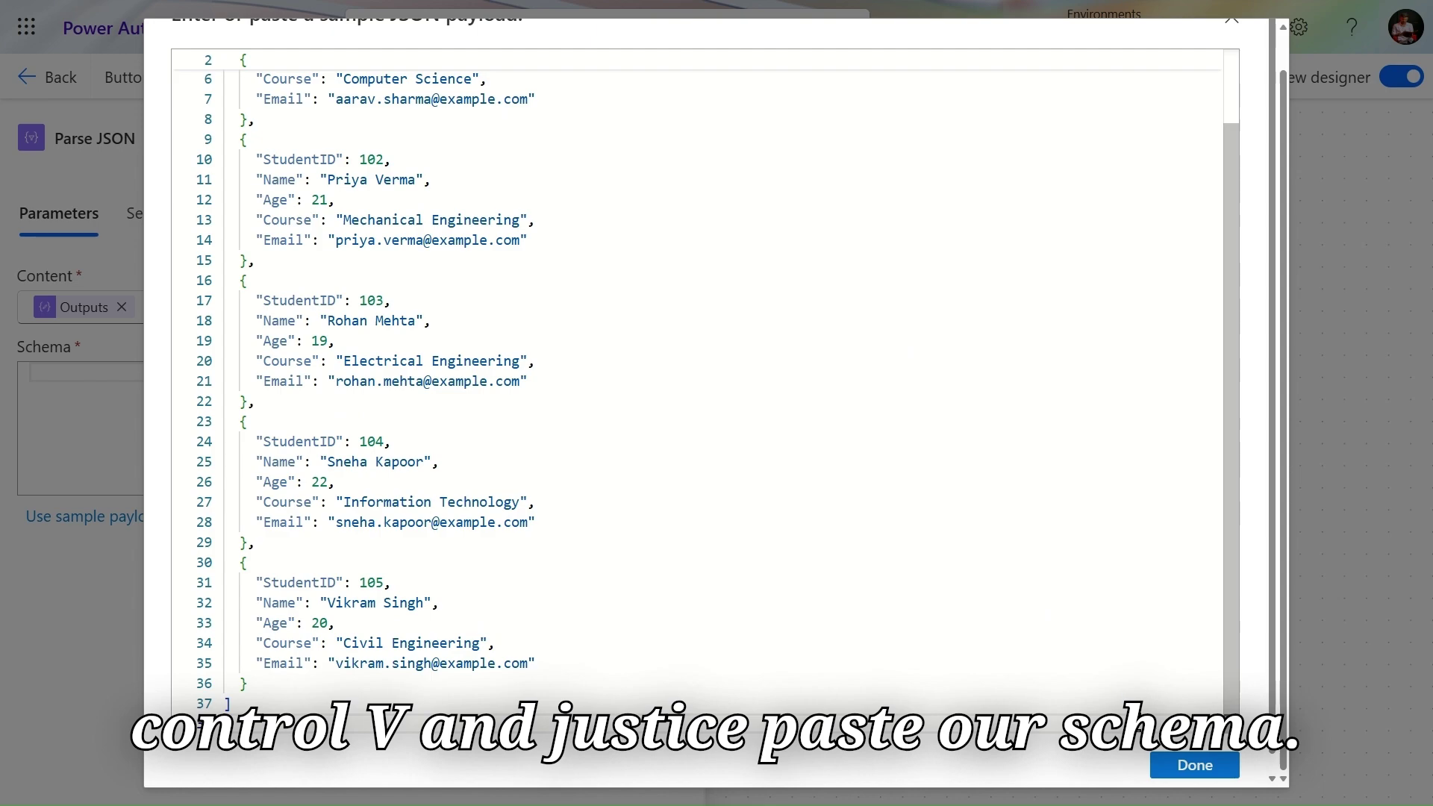
click(1186, 767)
scroll(299, 533, down, 3)
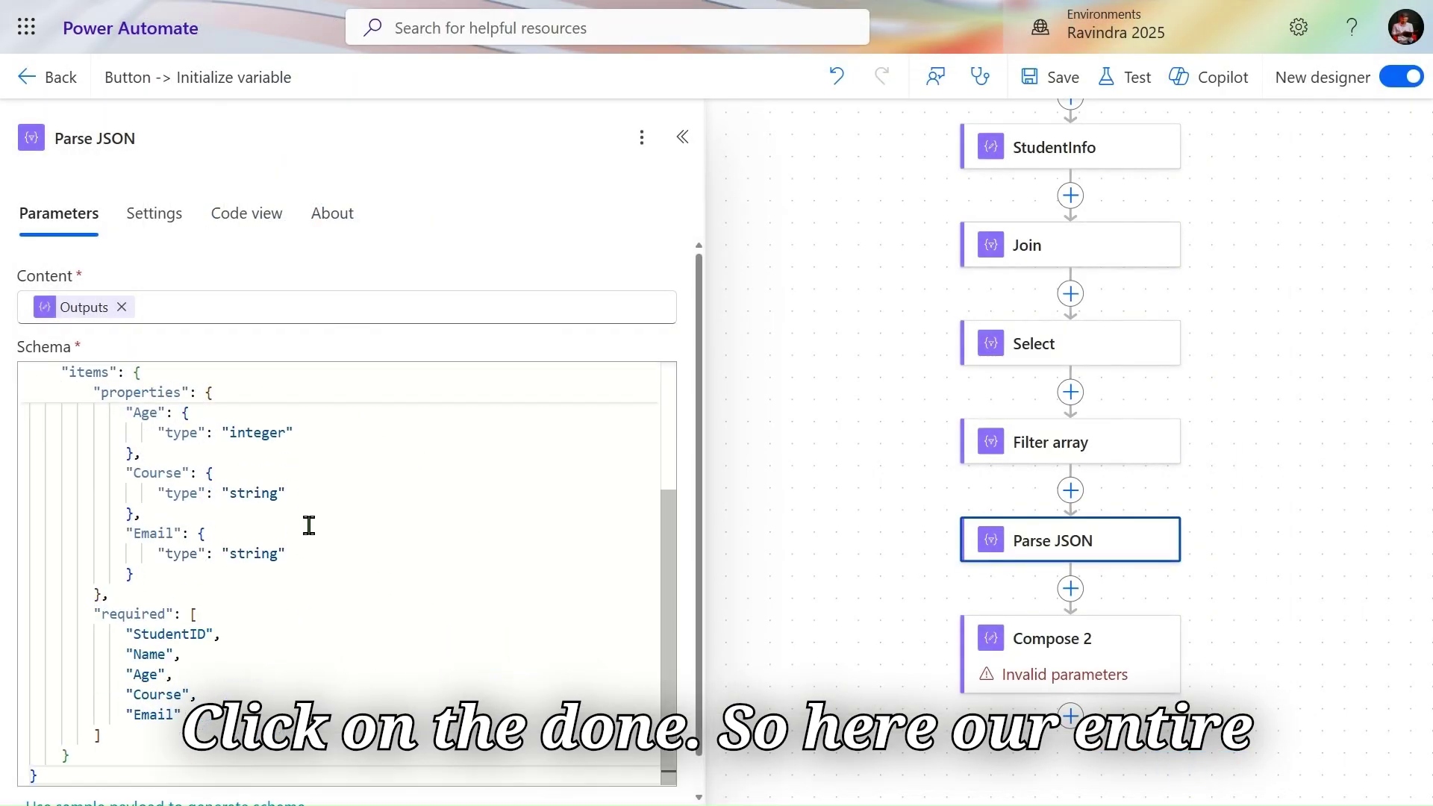
scroll(358, 495, up, 3)
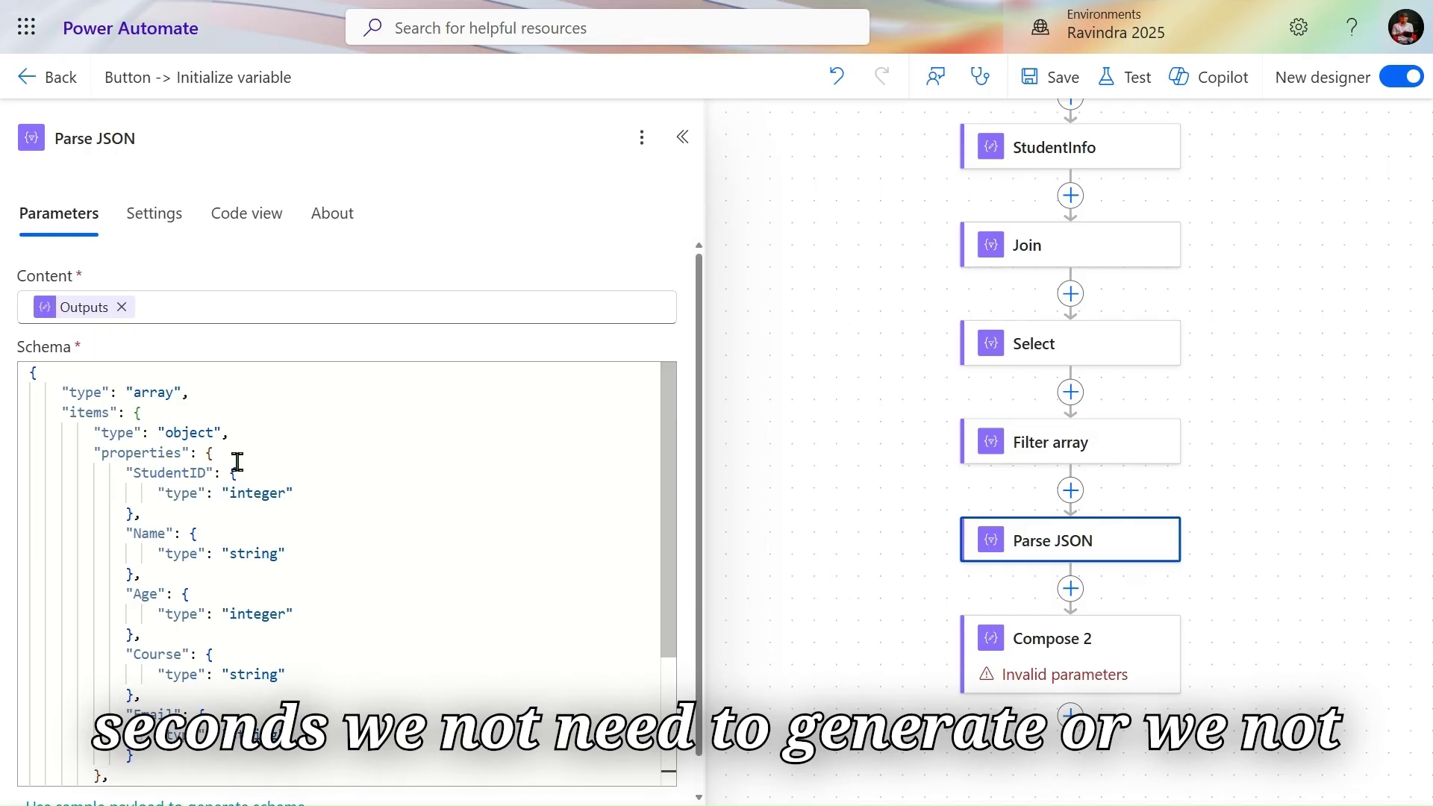
Set Compose 2's input to Parse JSON's Body Email, which wraps it in a For each loop.
click(1044, 658)
click(242, 300)
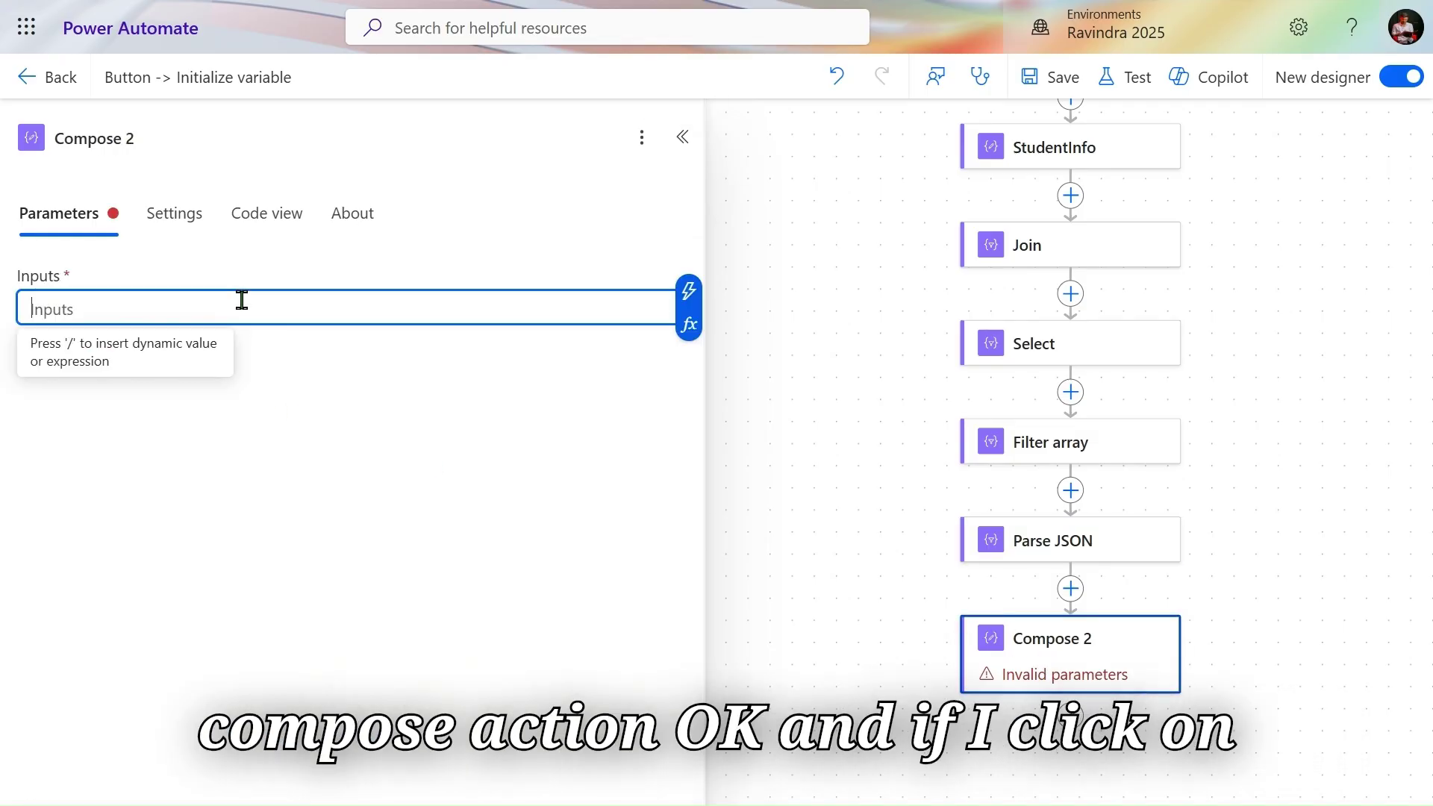
click(689, 292)
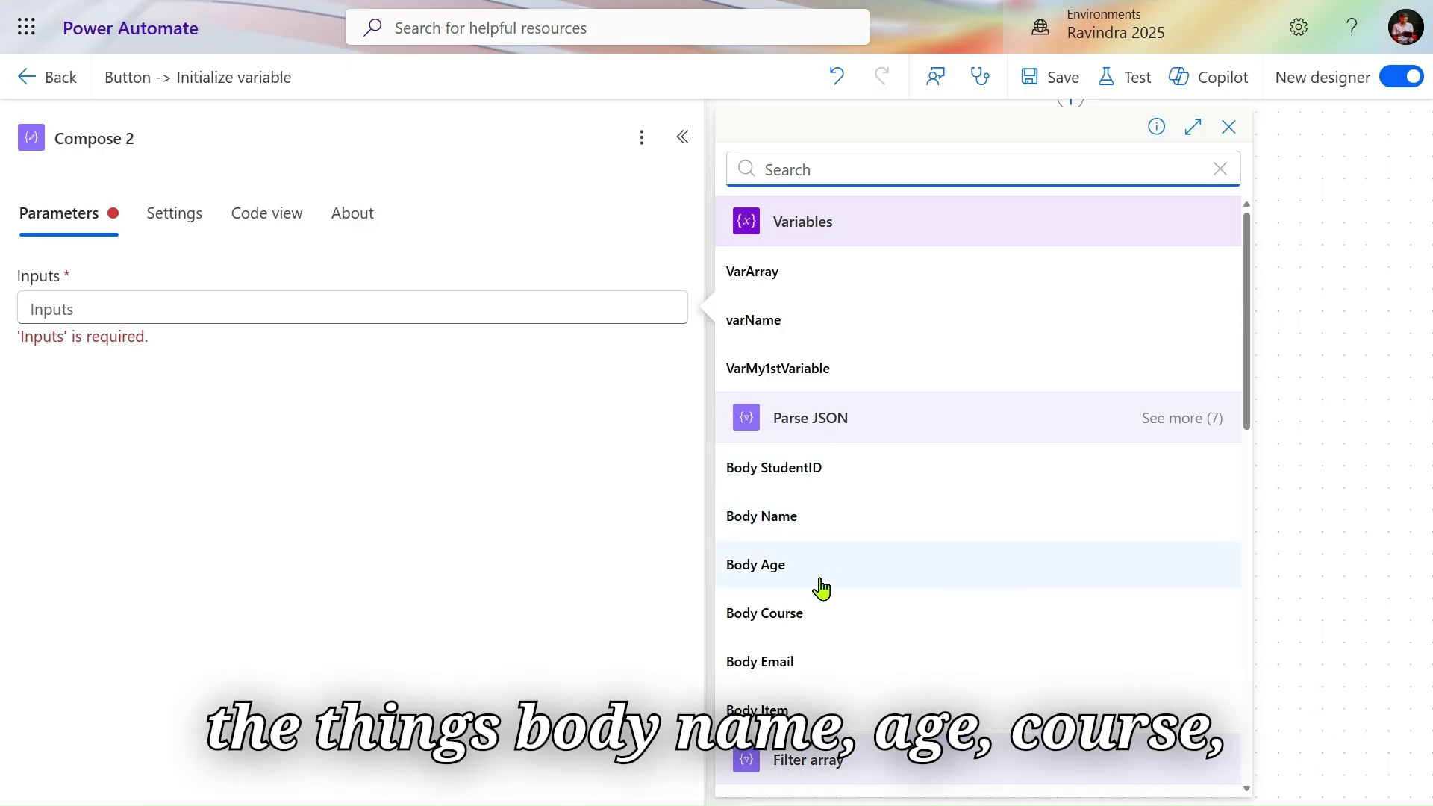
scroll(895, 656, down, 3)
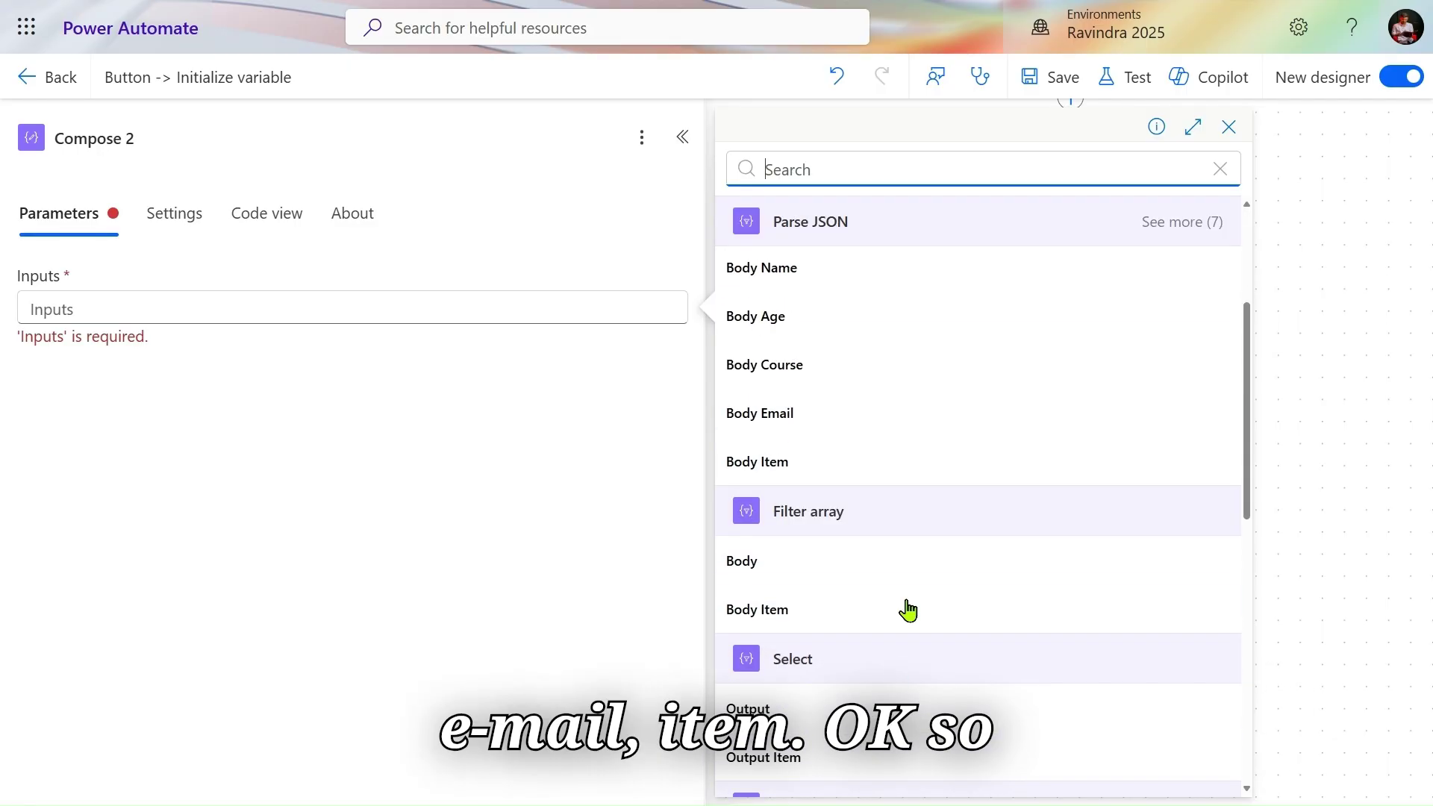
click(1158, 223)
scroll(877, 467, up, 2)
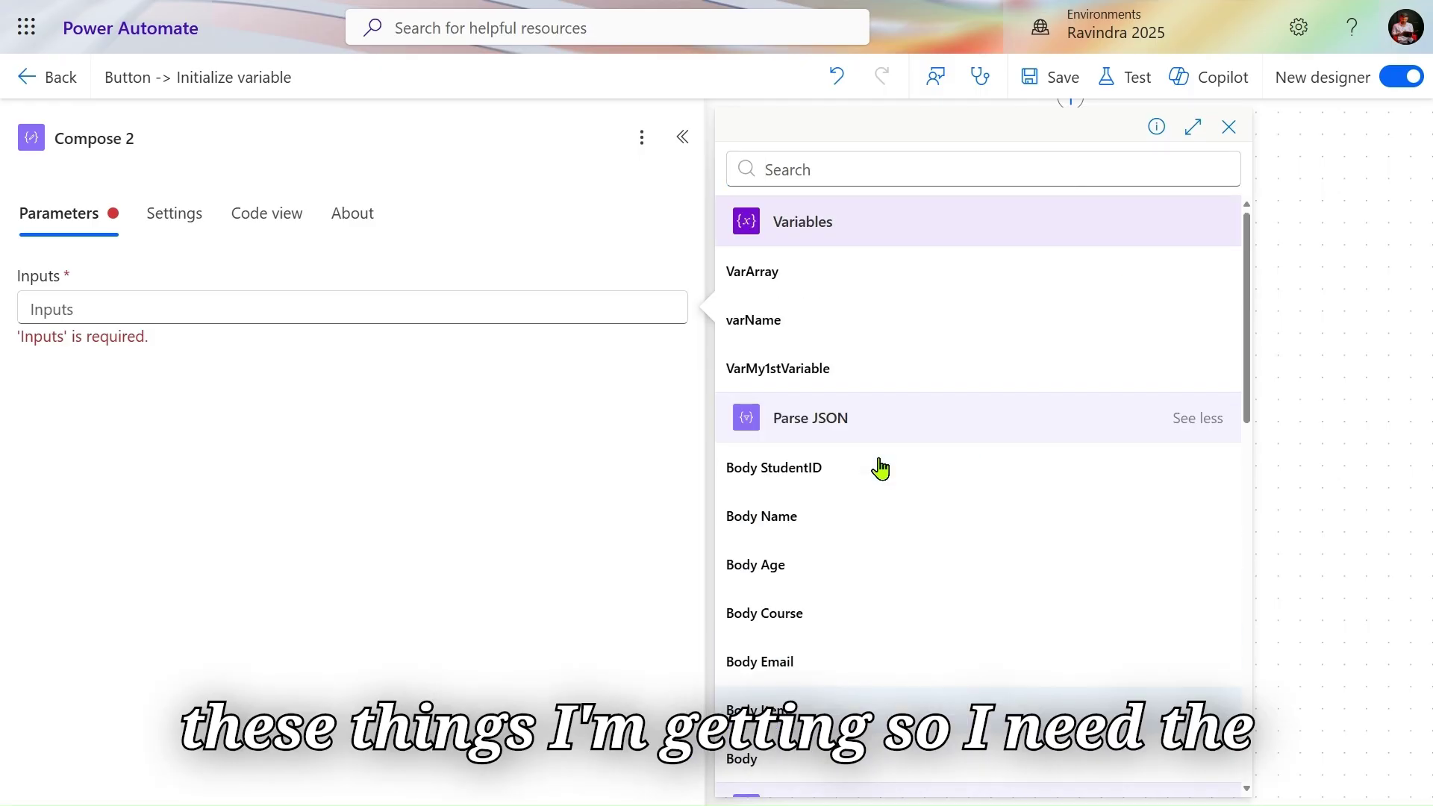
scroll(880, 468, down, 2)
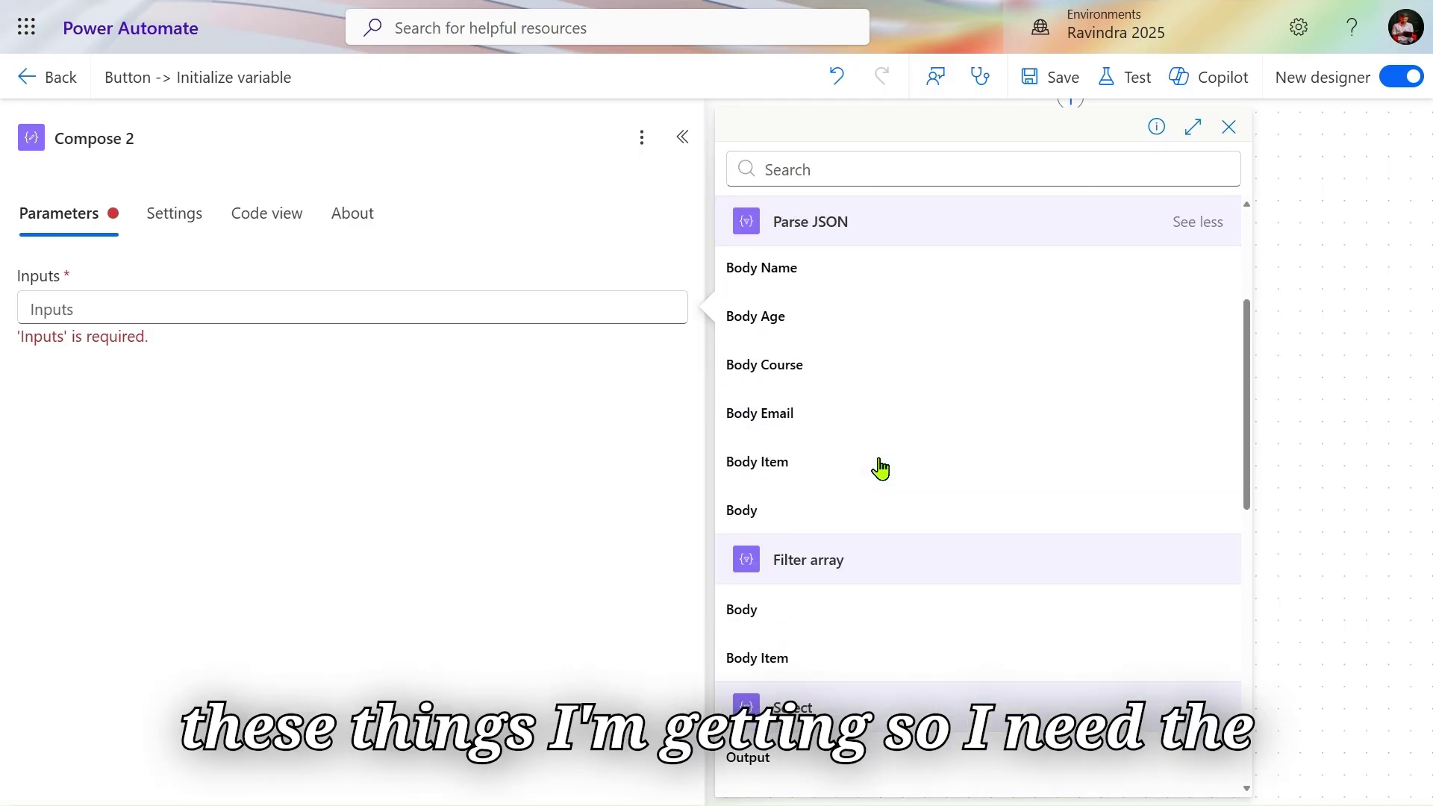
click(840, 420)
scroll(1209, 596, down, 2)
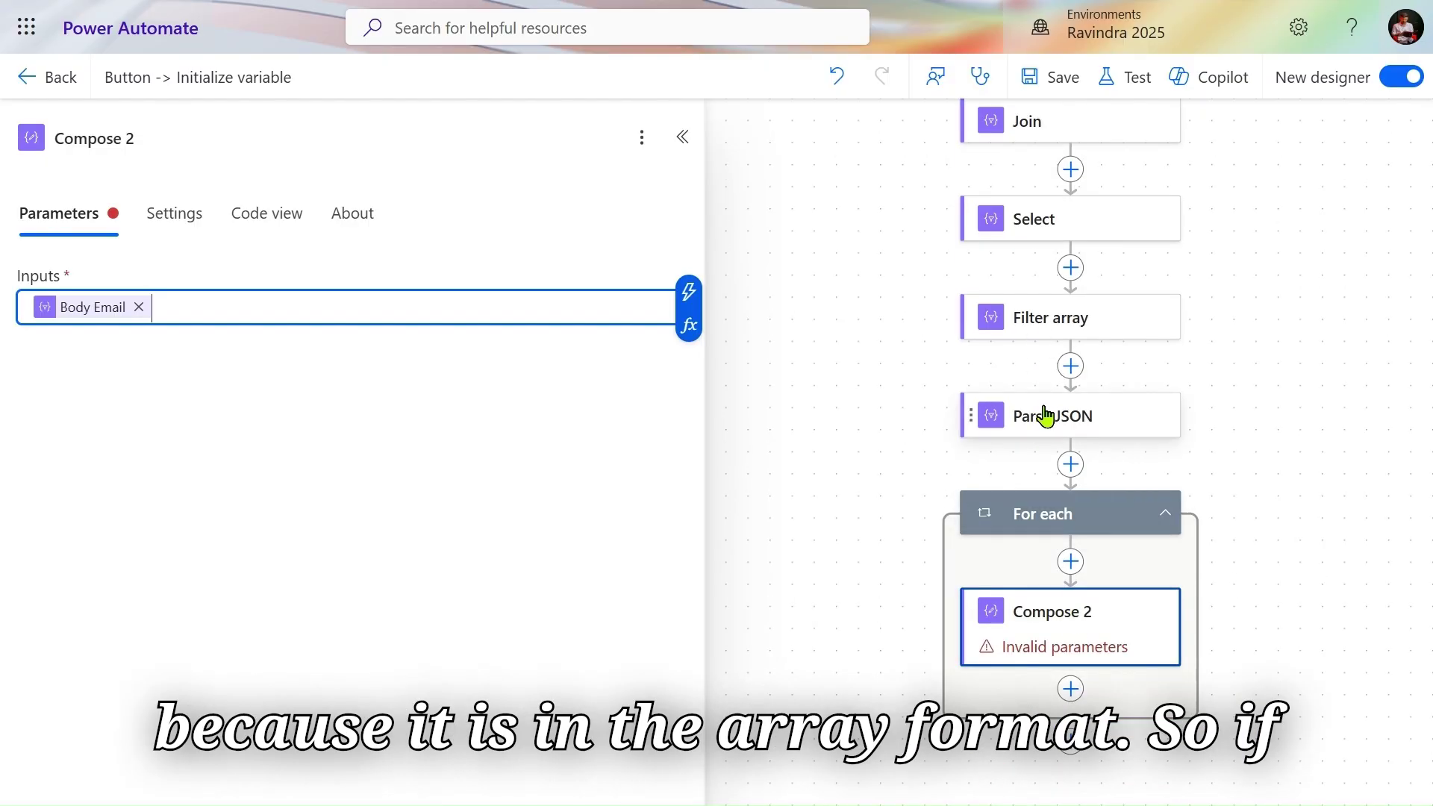
click(1073, 639)
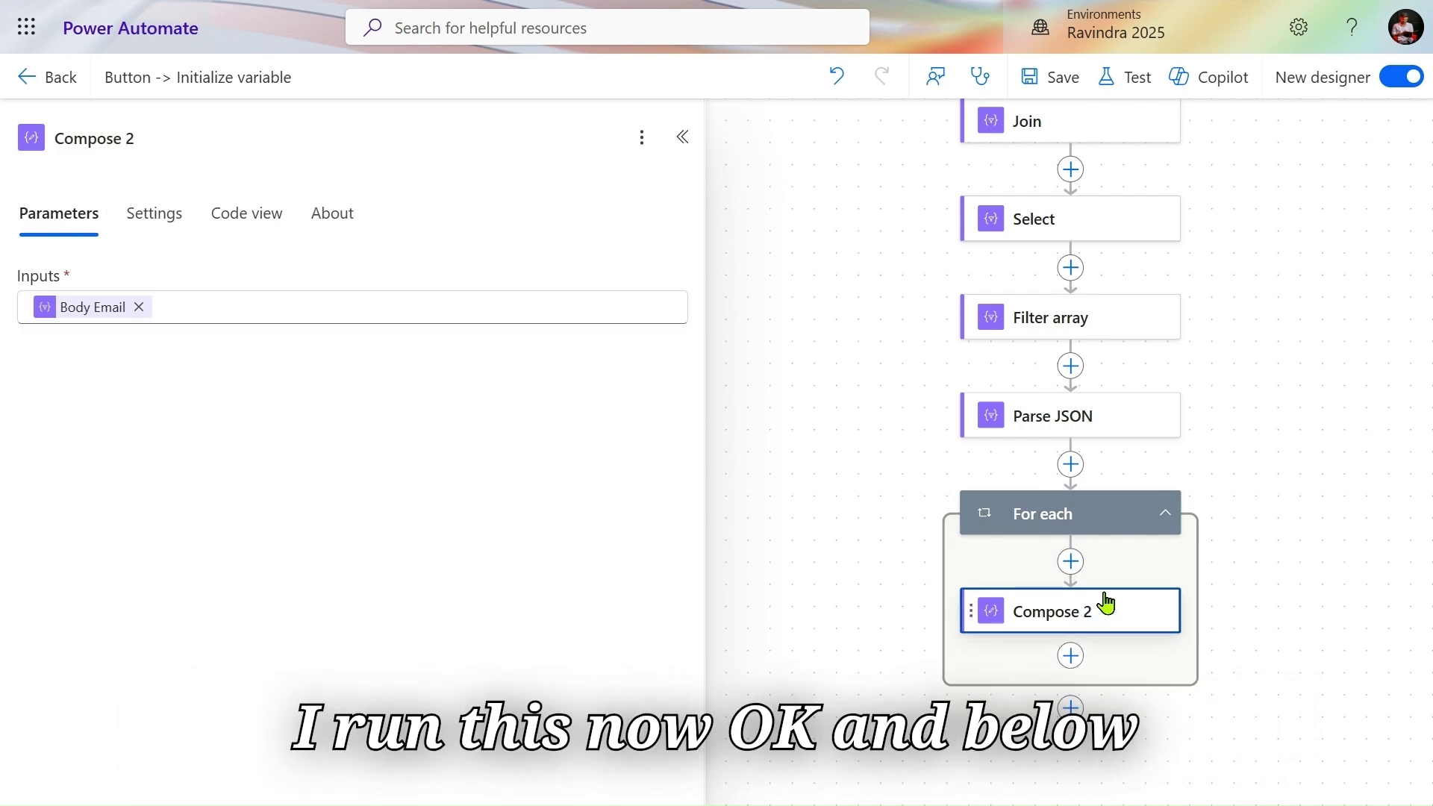
click(1070, 718)
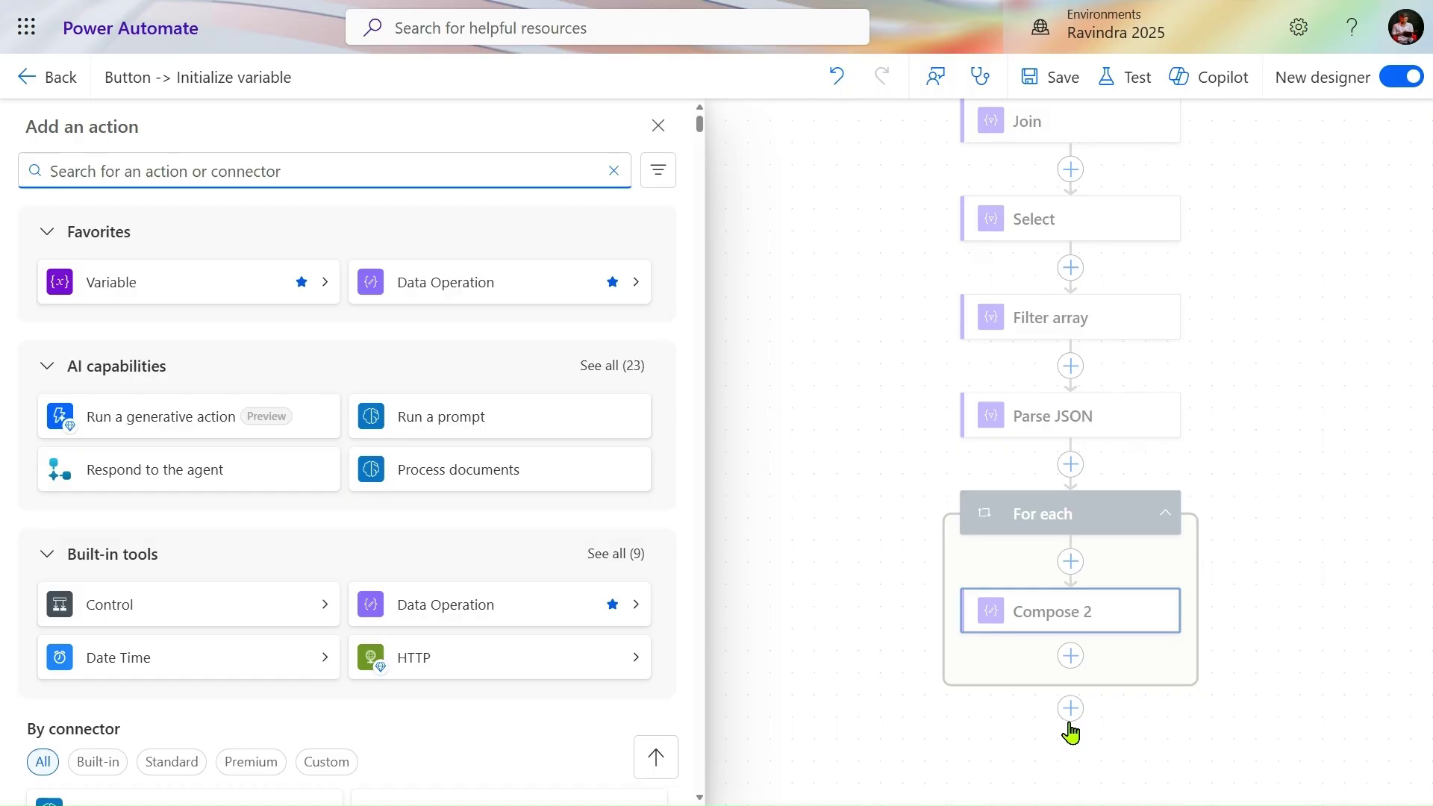
Add a Join action whose From array is the Parse JSON Body.
key(Escape)
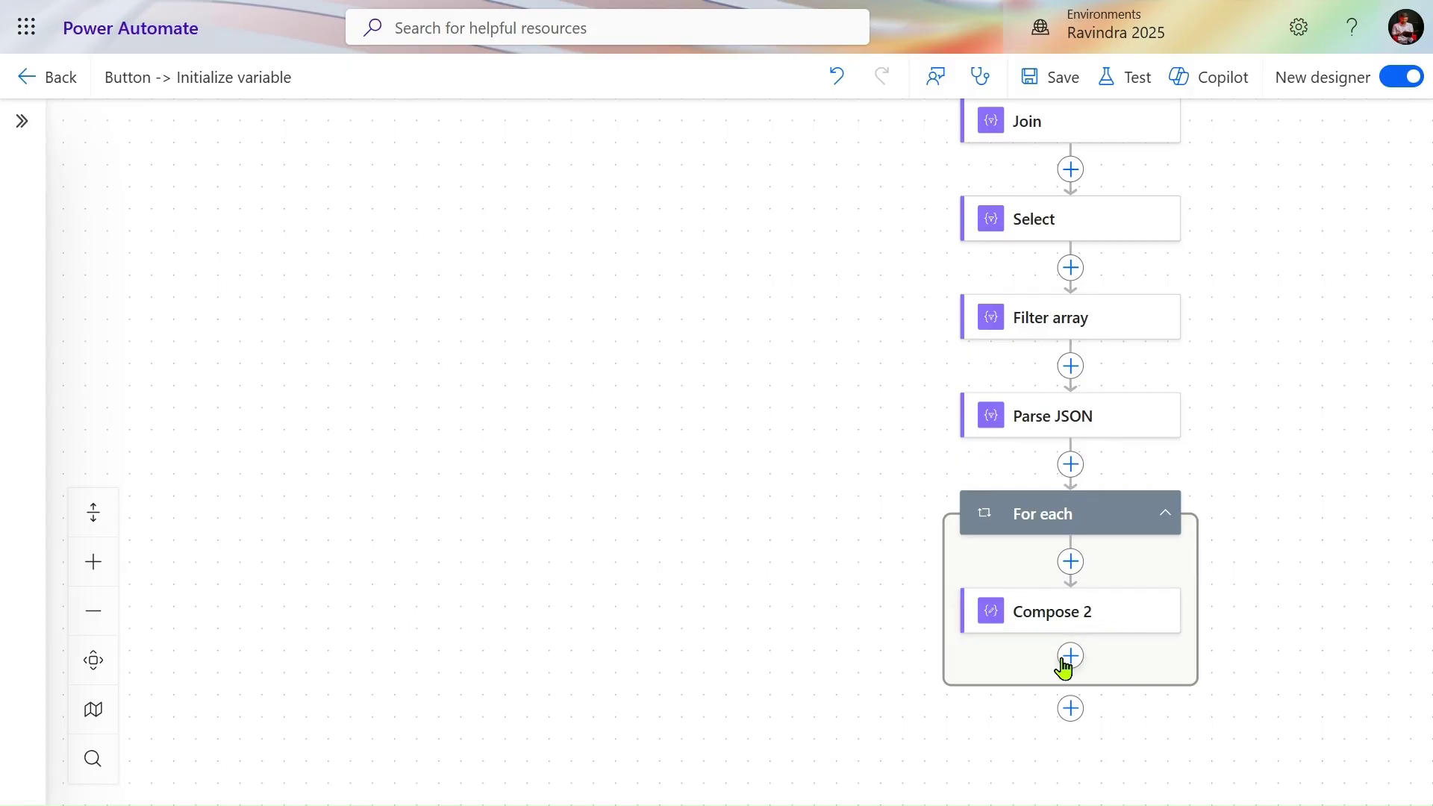
click(1081, 472)
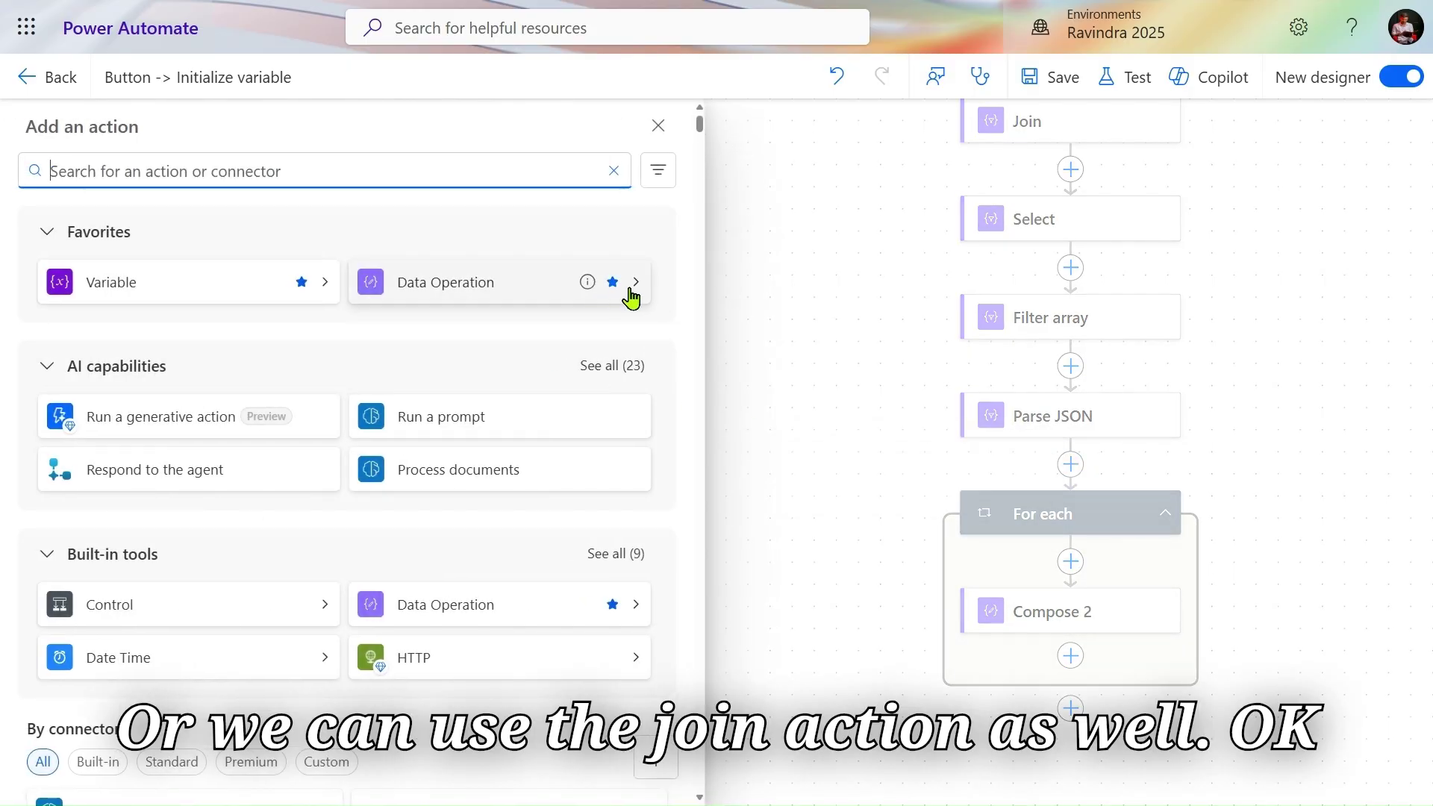
click(630, 296)
click(193, 336)
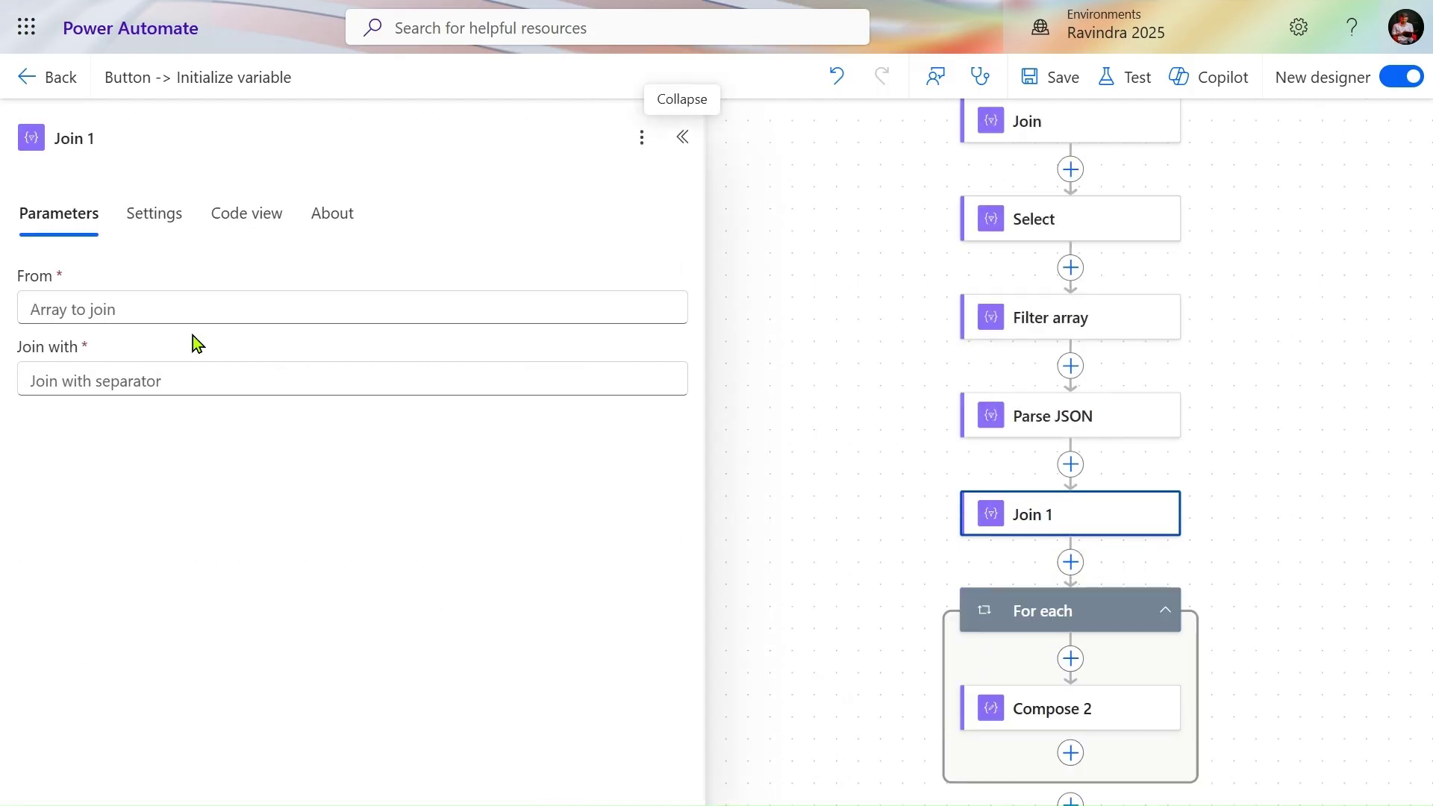
click(280, 309)
click(682, 293)
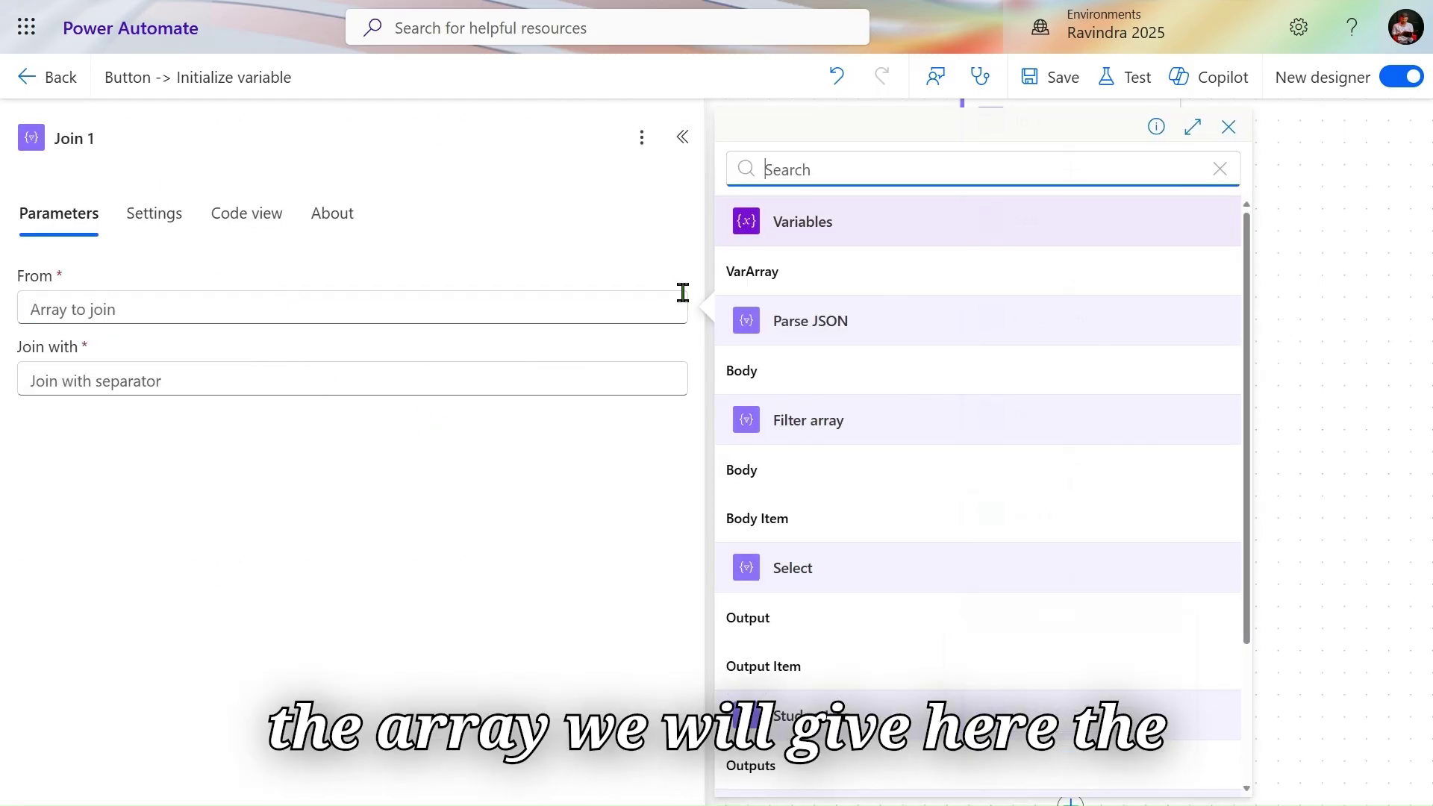
click(799, 390)
Move Join 1 between Parse JSON and For each 1 and set its separator to ';'.
click(502, 381)
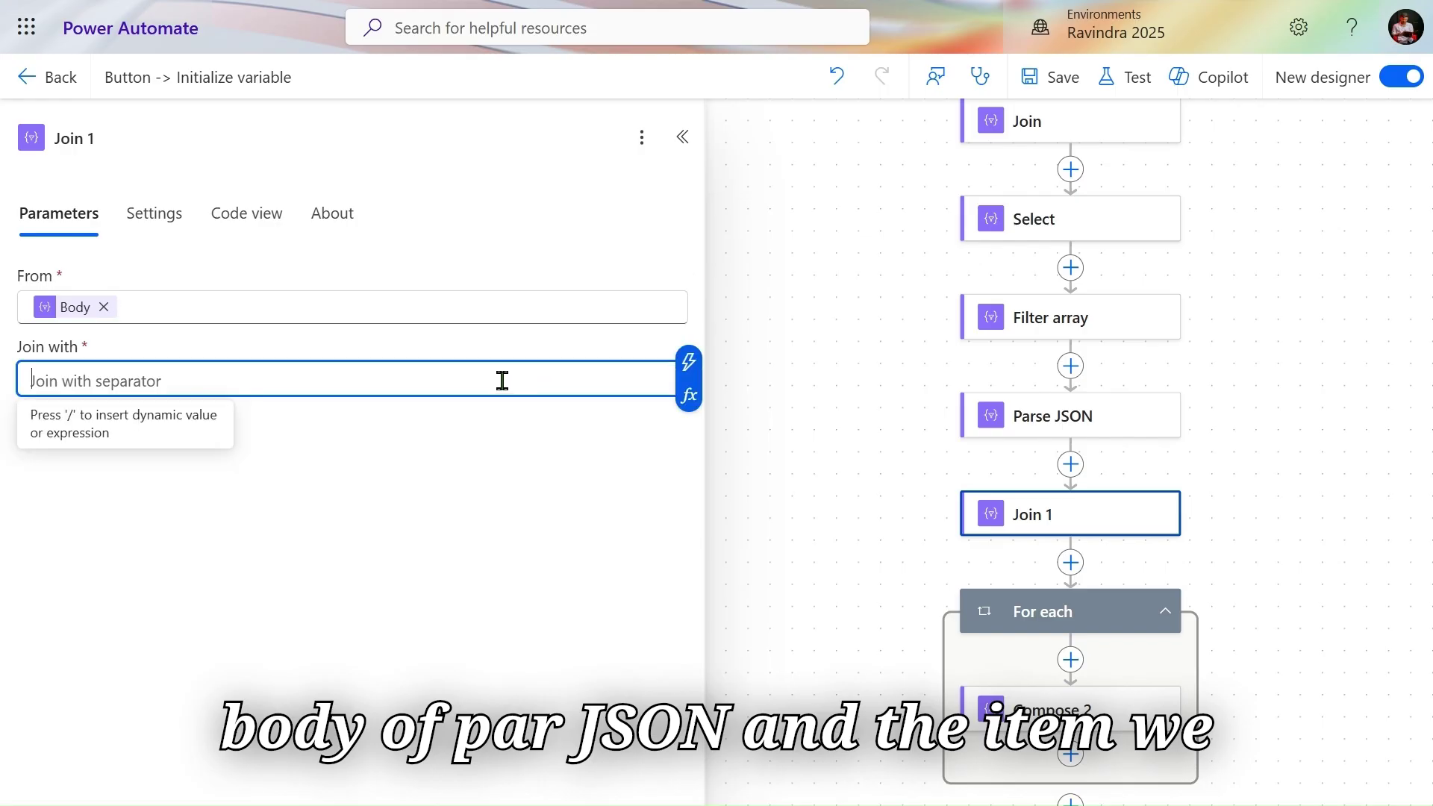
click(689, 364)
click(776, 390)
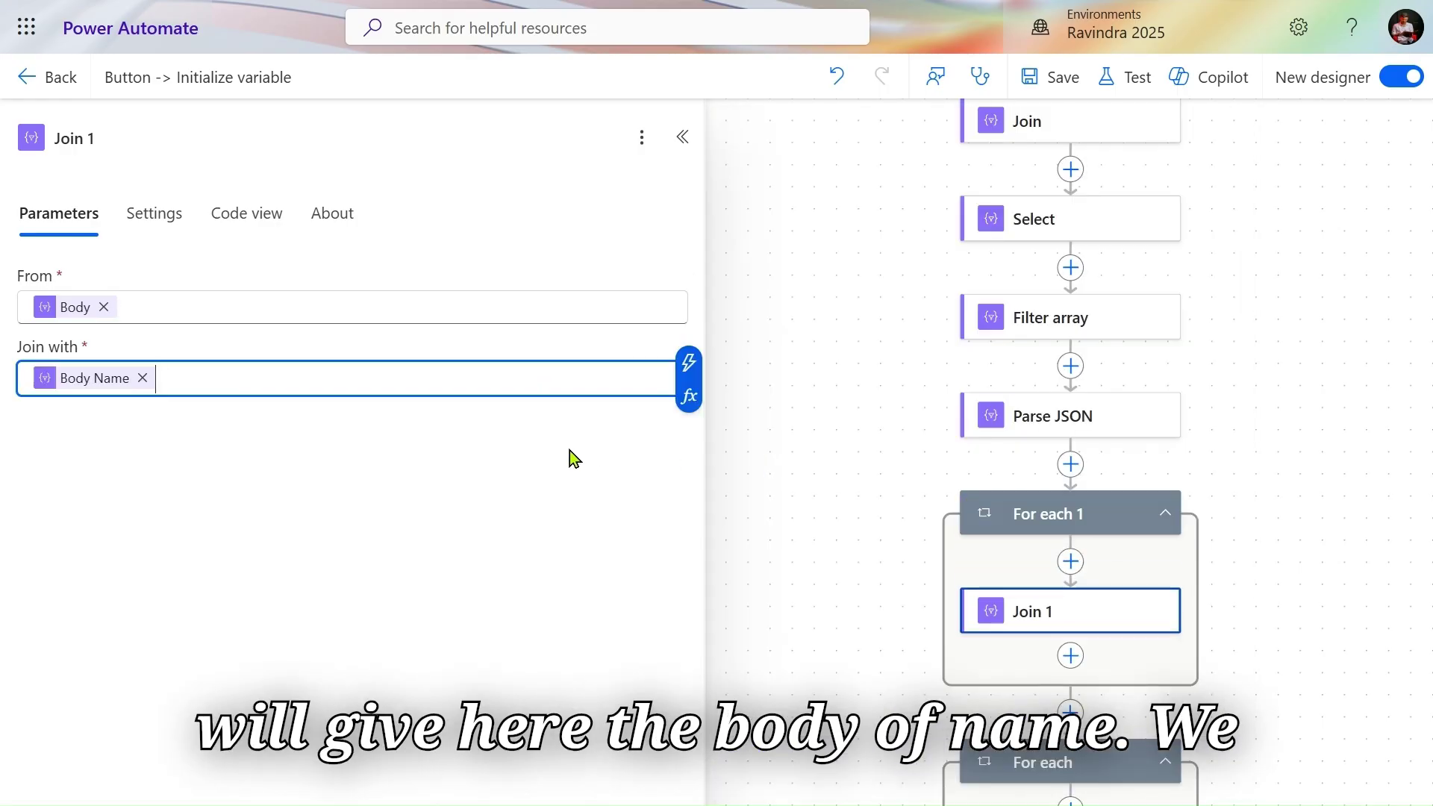
drag(1043, 622, 1106, 467)
mouse_move(99, 389)
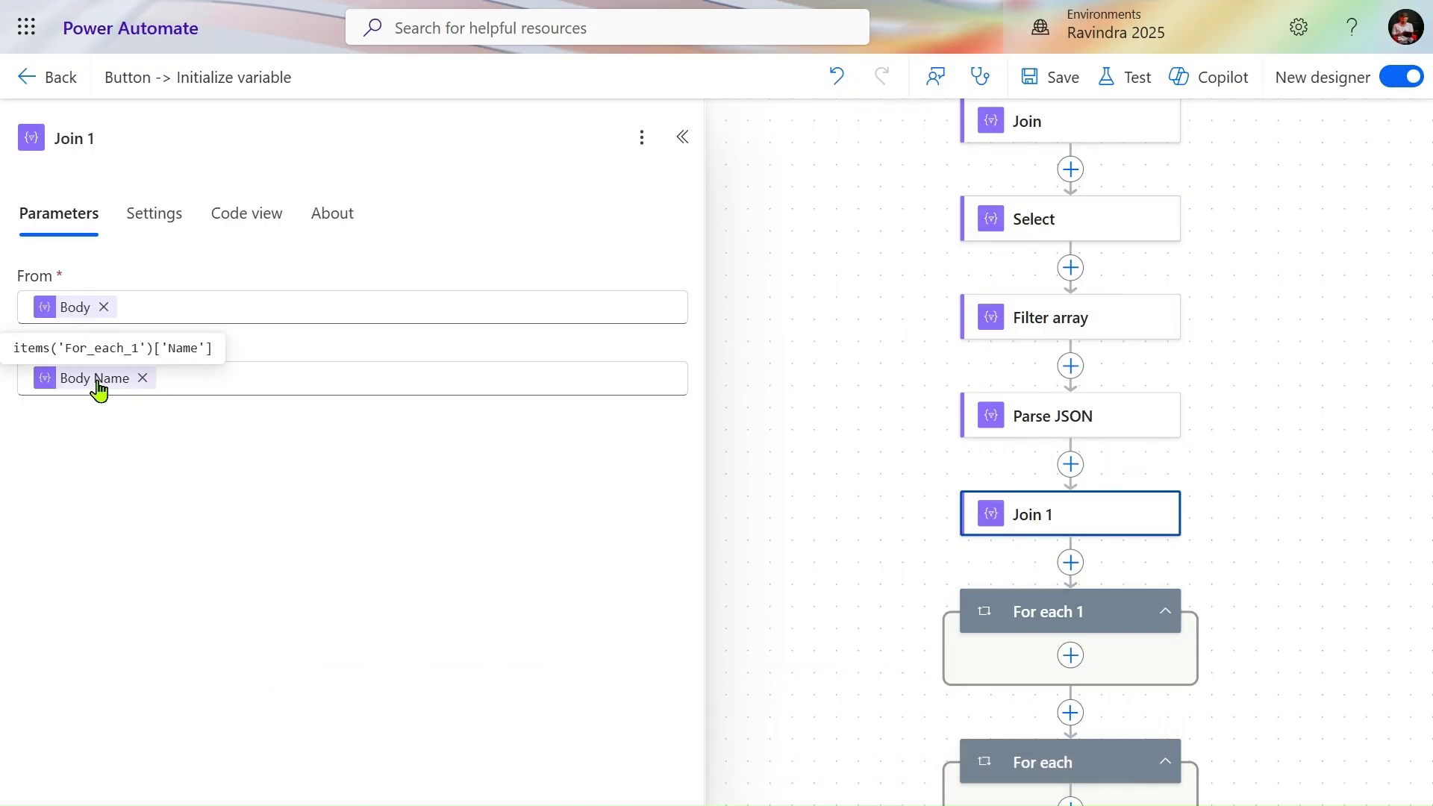
click(143, 378)
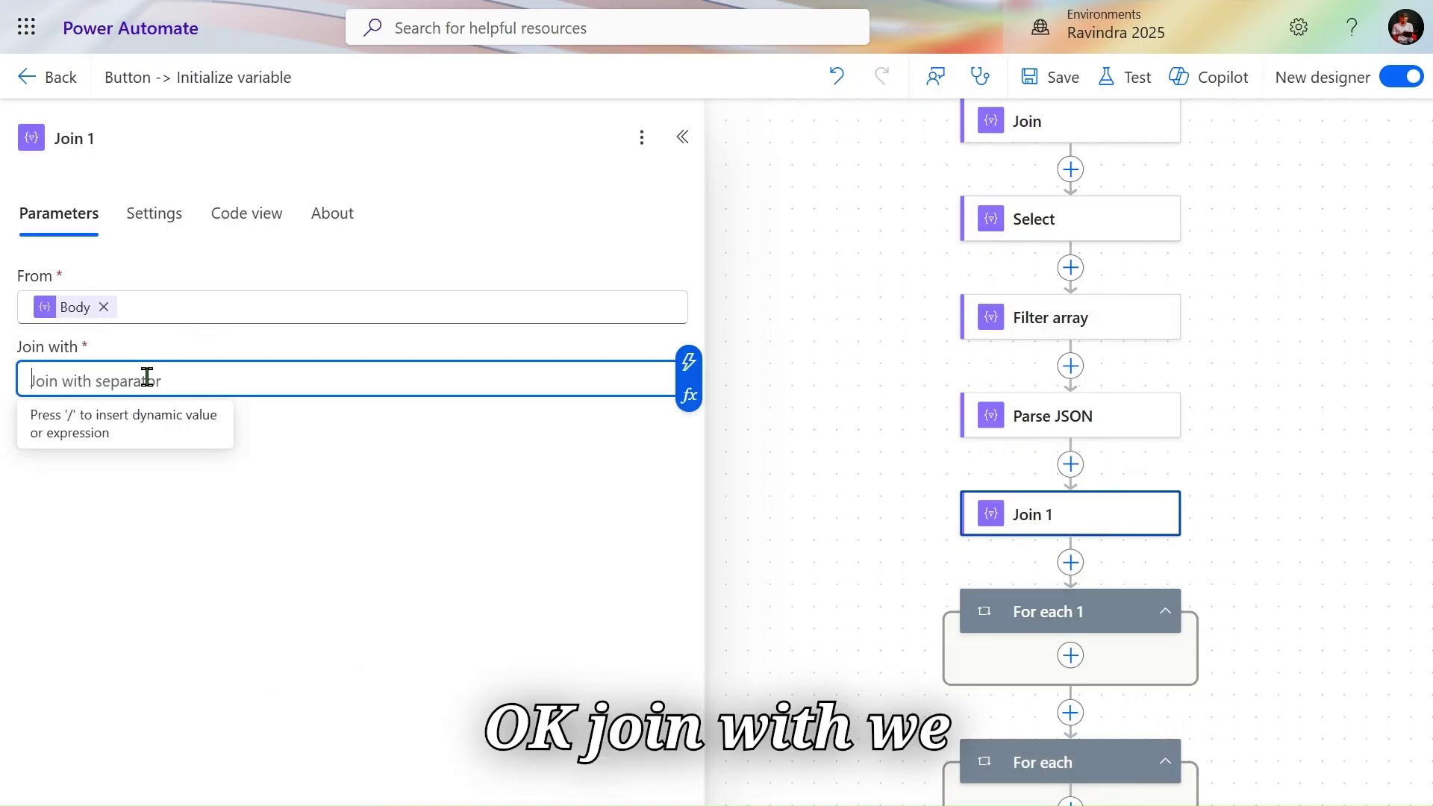
text(;)
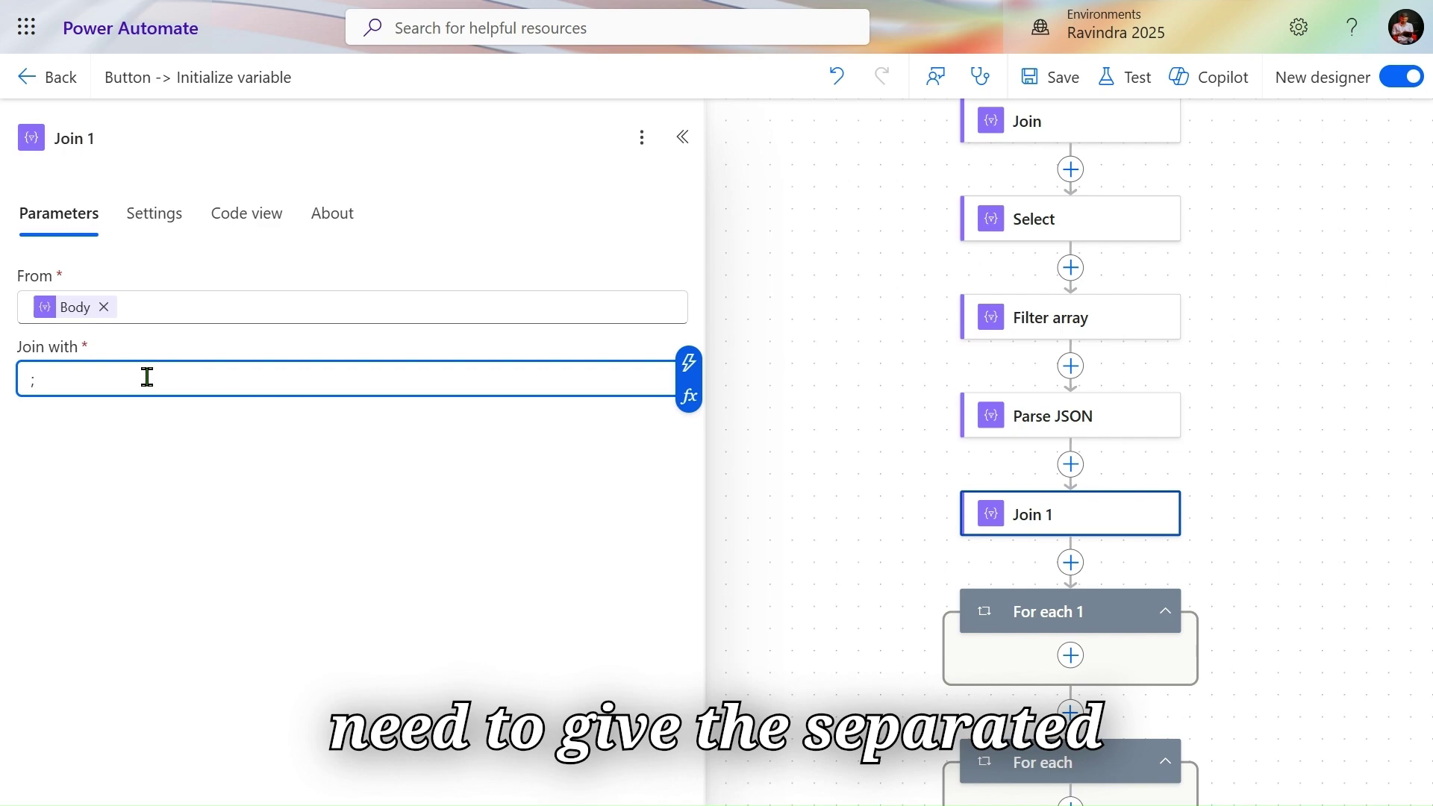
click(1119, 77)
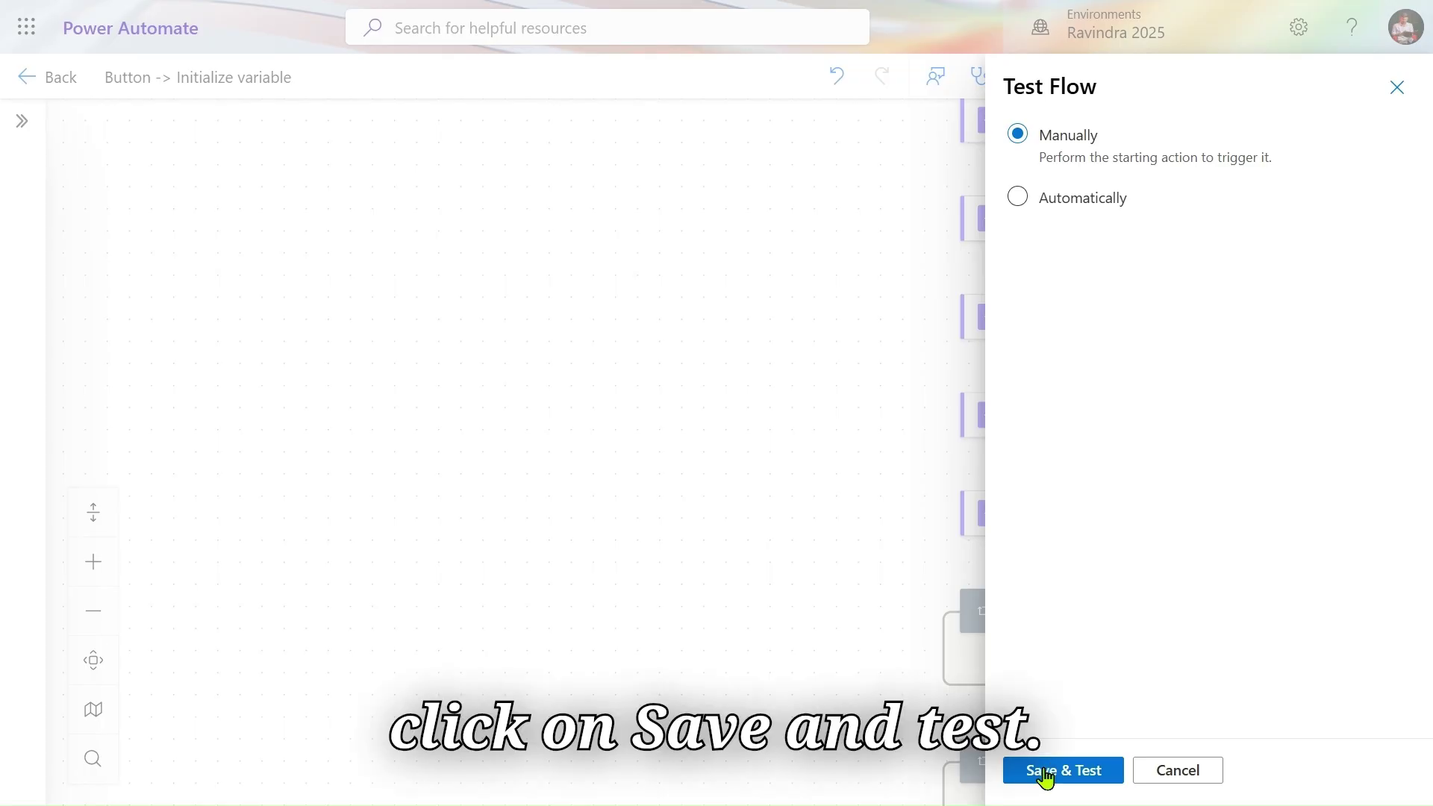
Save and run the test, then check Join 1's semicolon-separated raw output.
click(1046, 771)
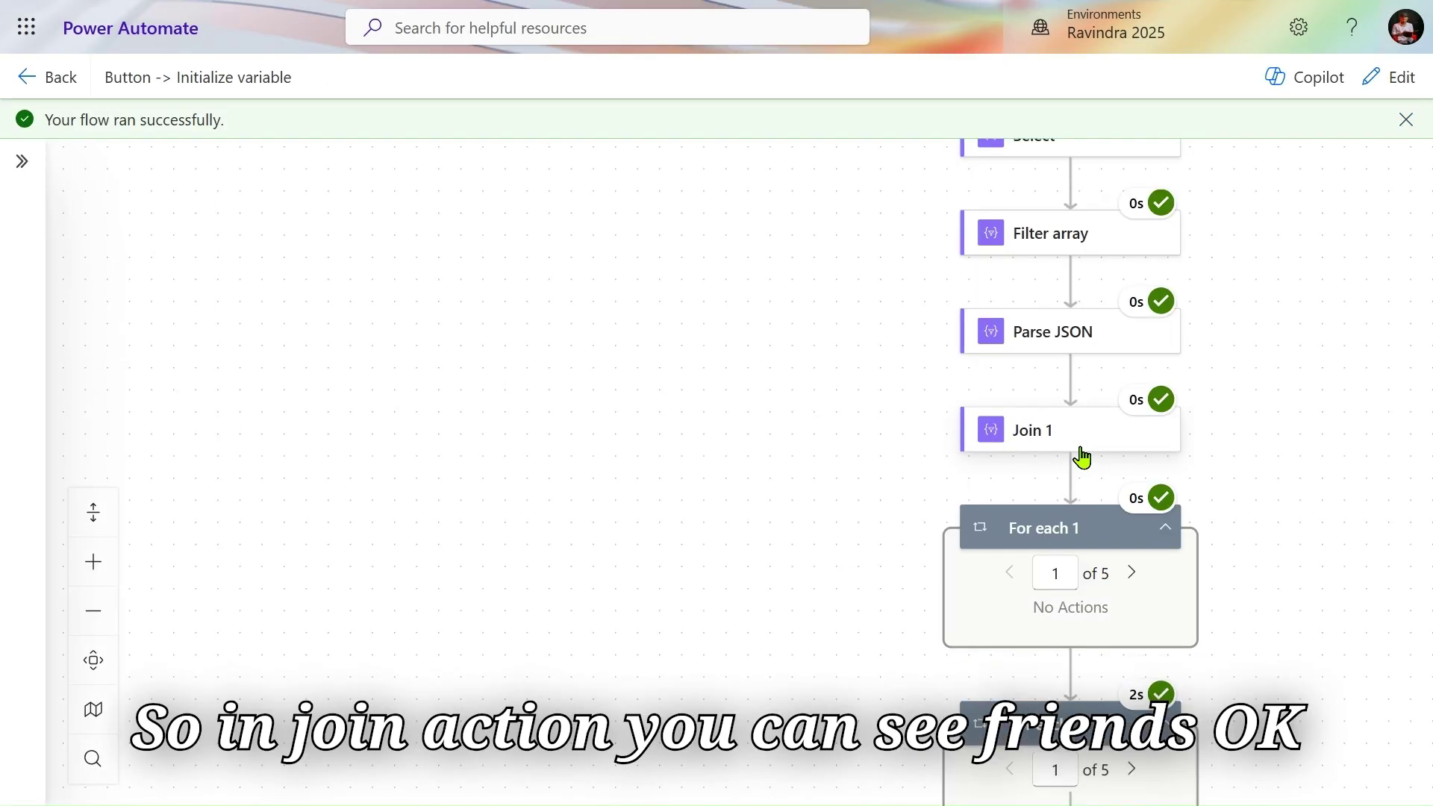
click(1052, 456)
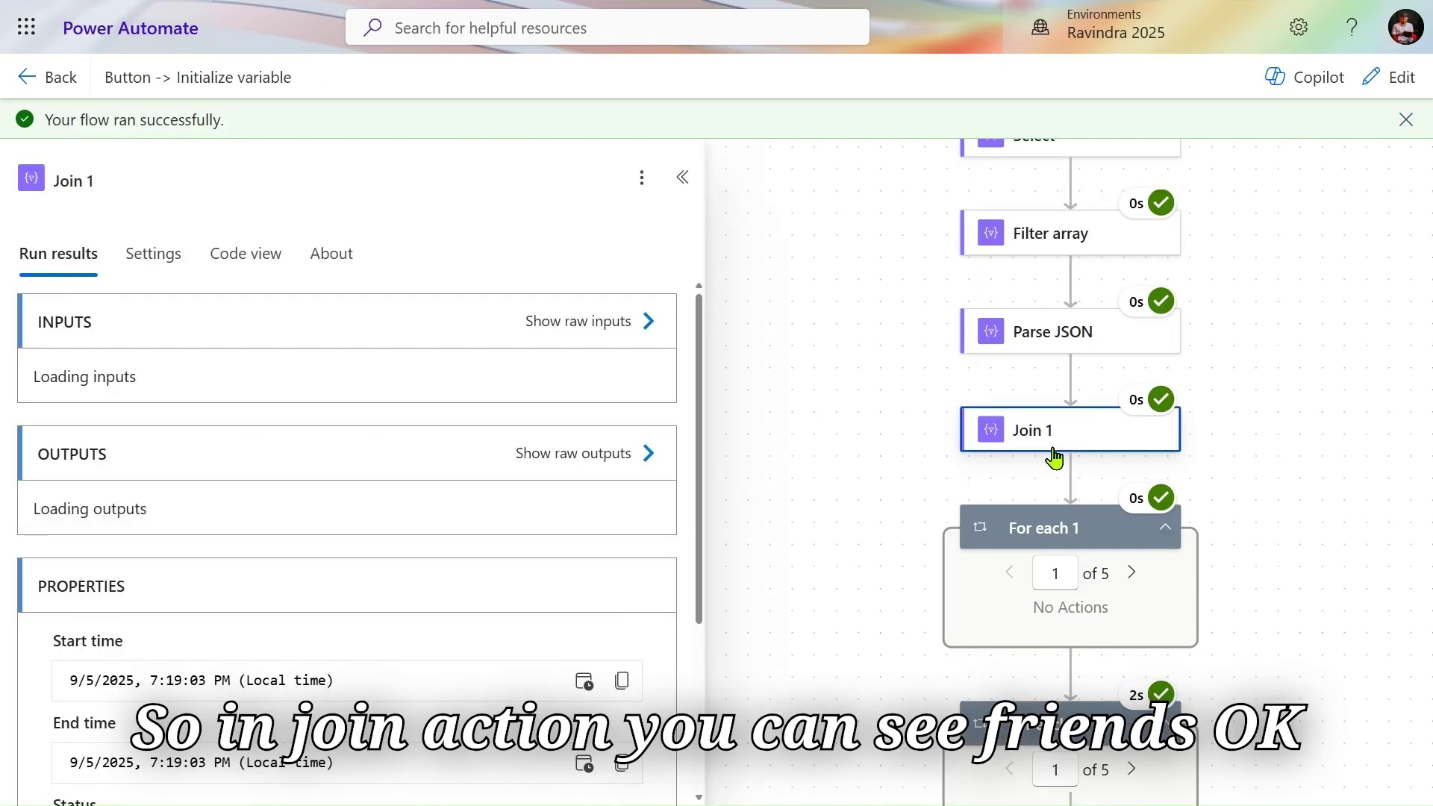
scroll(473, 500, down, 3)
scroll(472, 498, up, 1)
scroll(634, 432, up, 5)
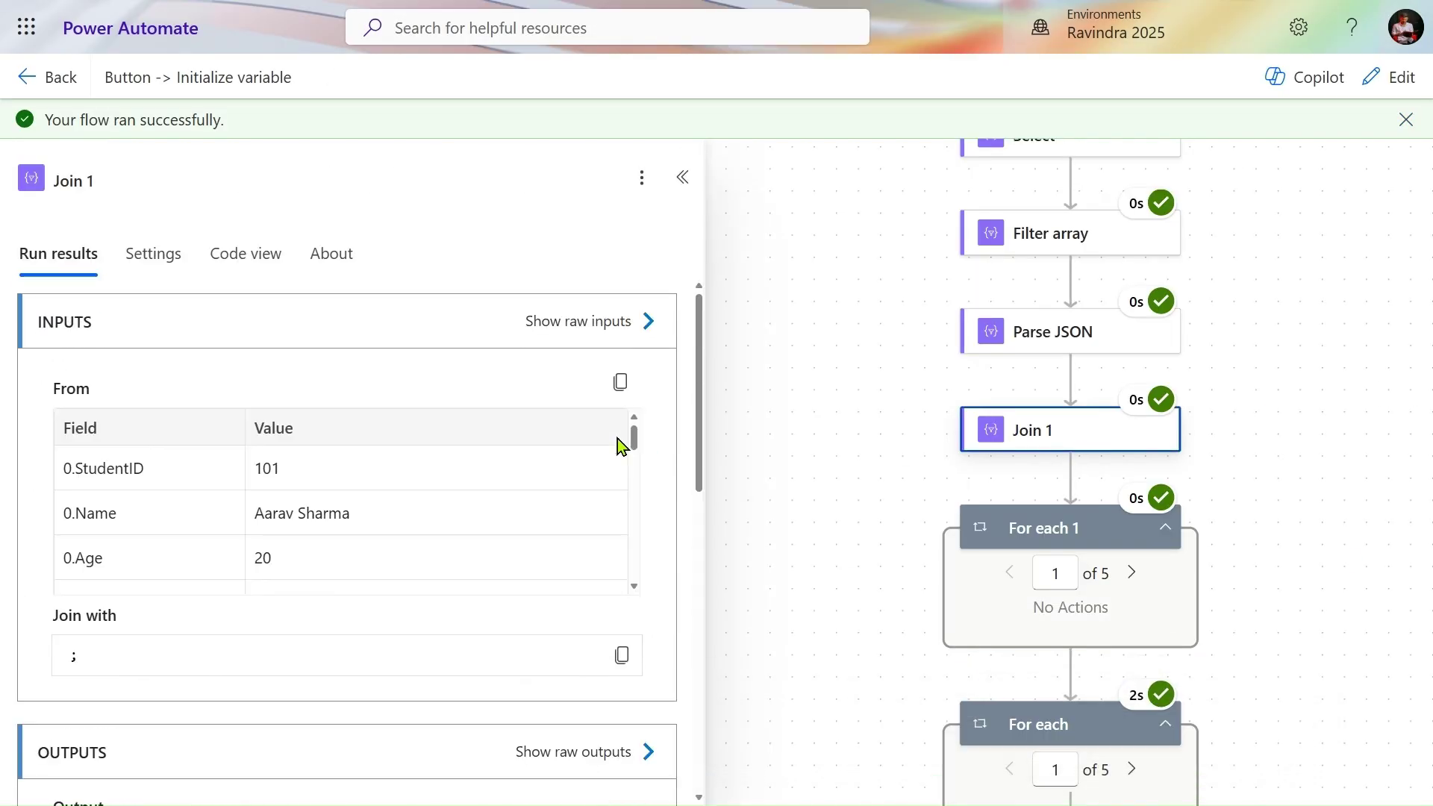
scroll(616, 438, down, 3)
scroll(562, 495, down, 4)
scroll(562, 496, down, 5)
scroll(563, 495, up, 6)
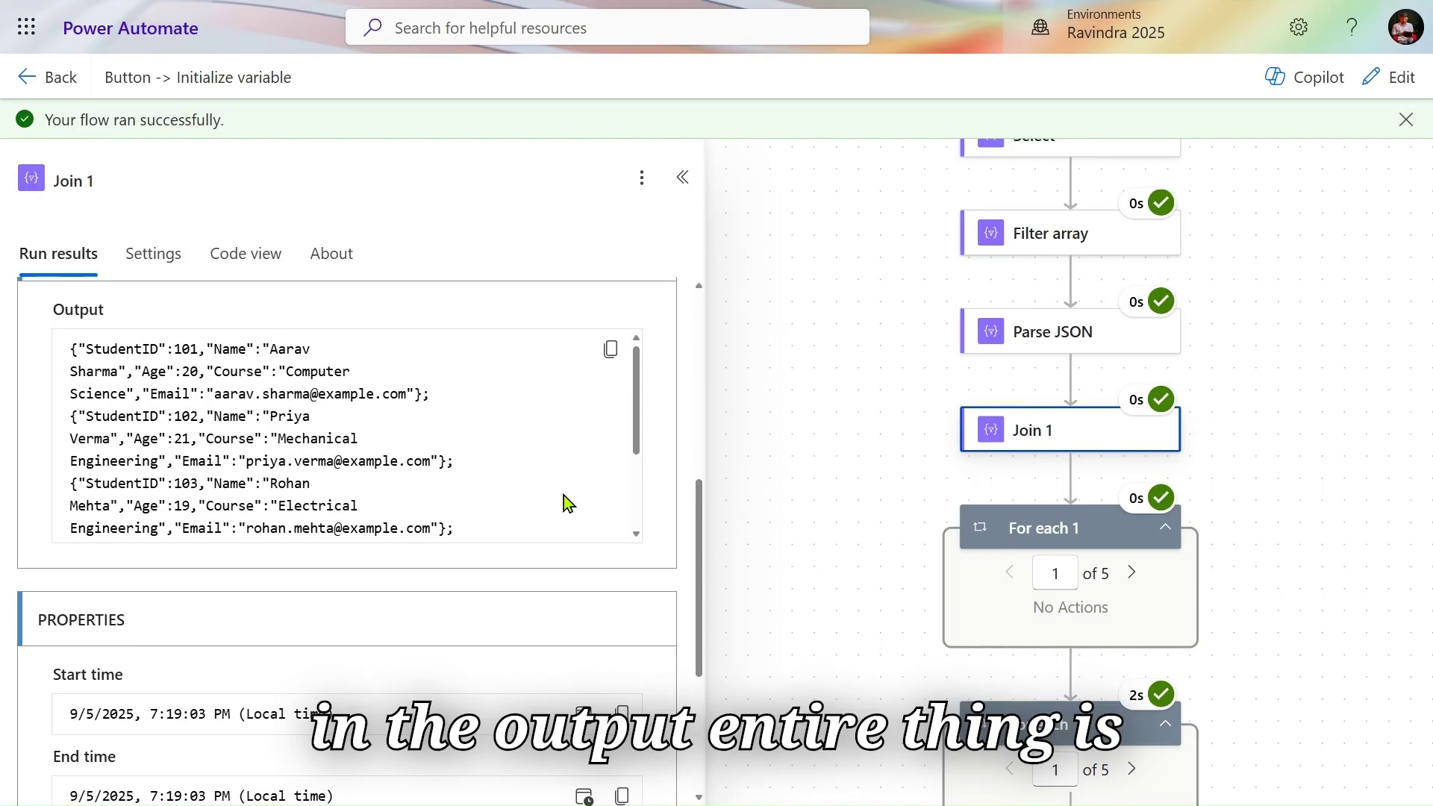
click(598, 518)
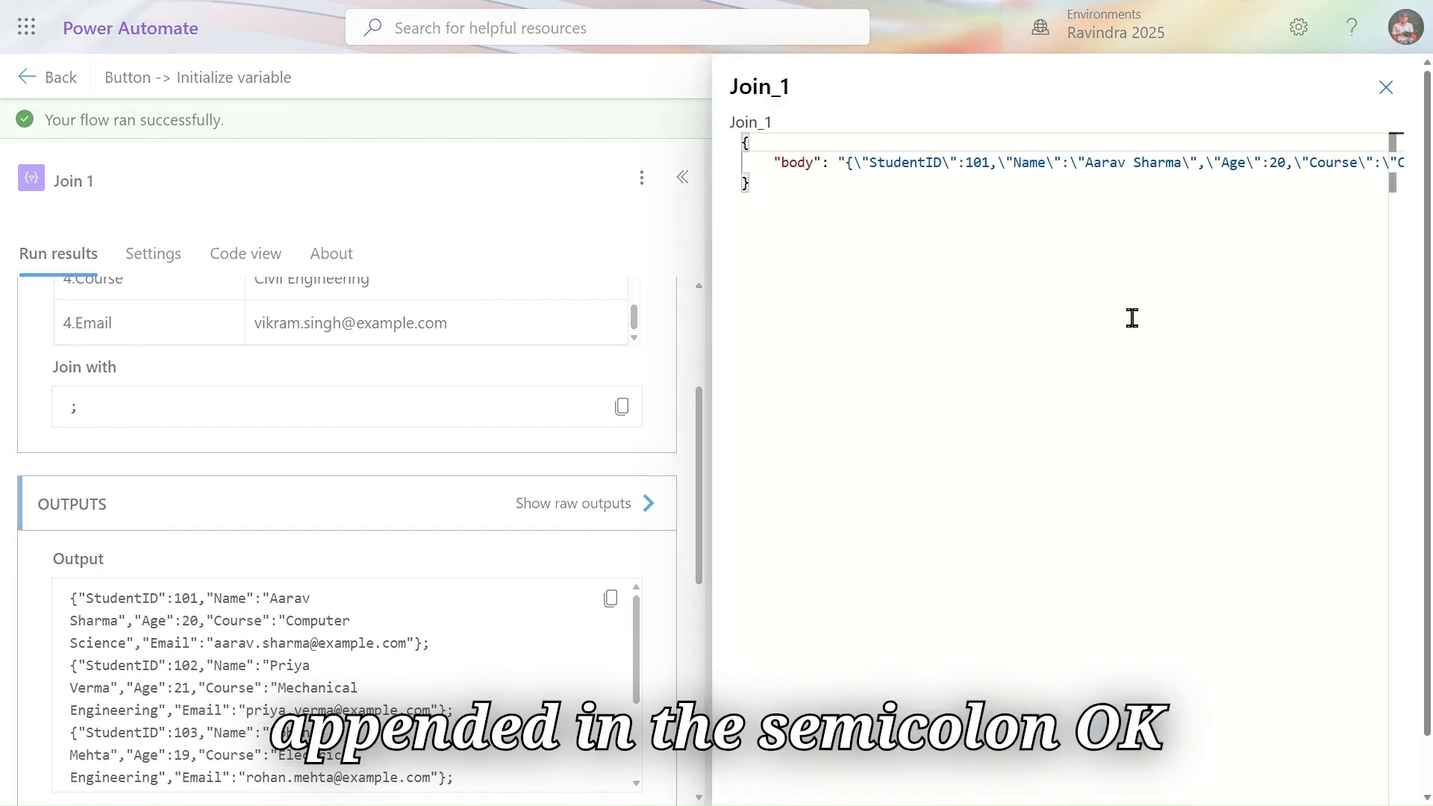
click(1186, 162)
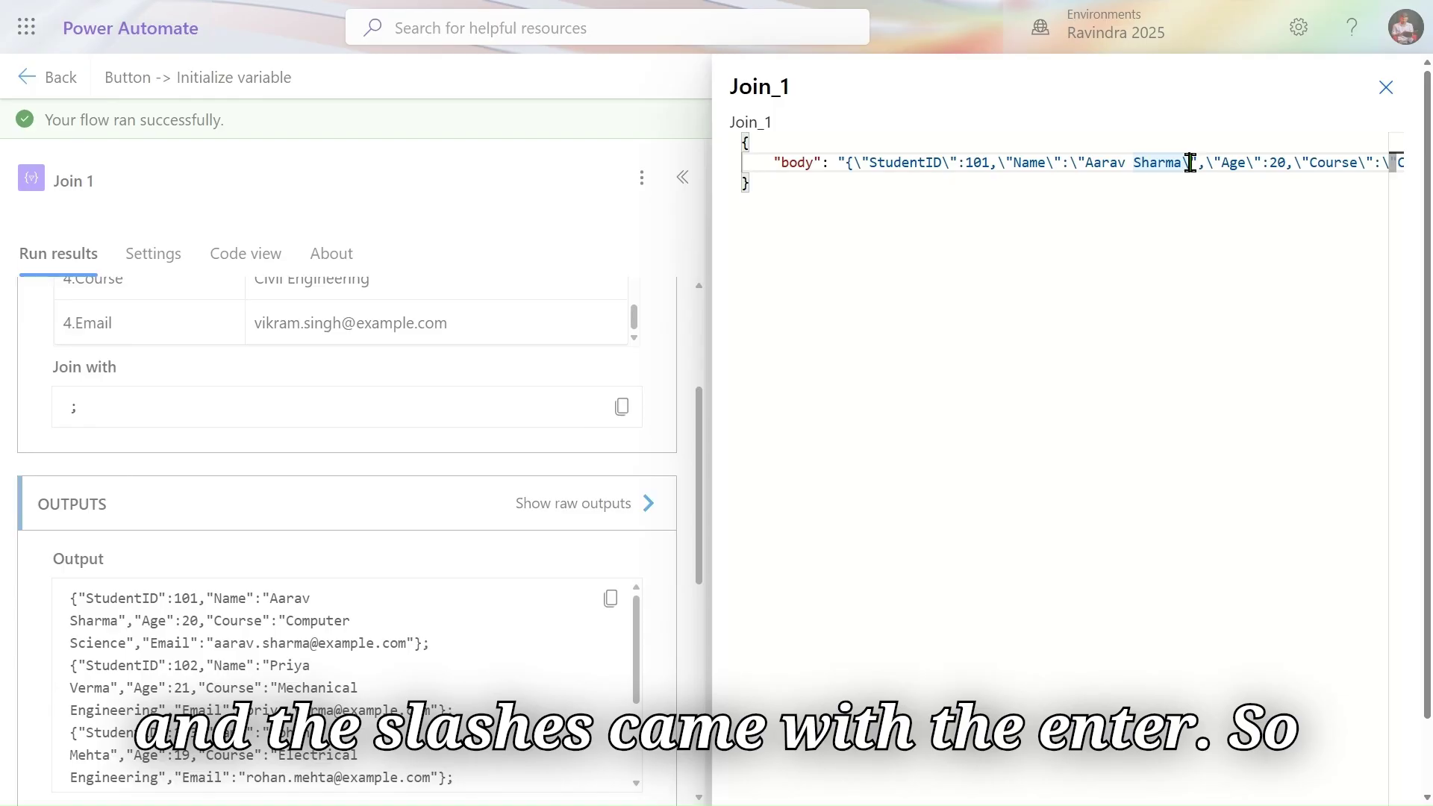
click(1385, 87)
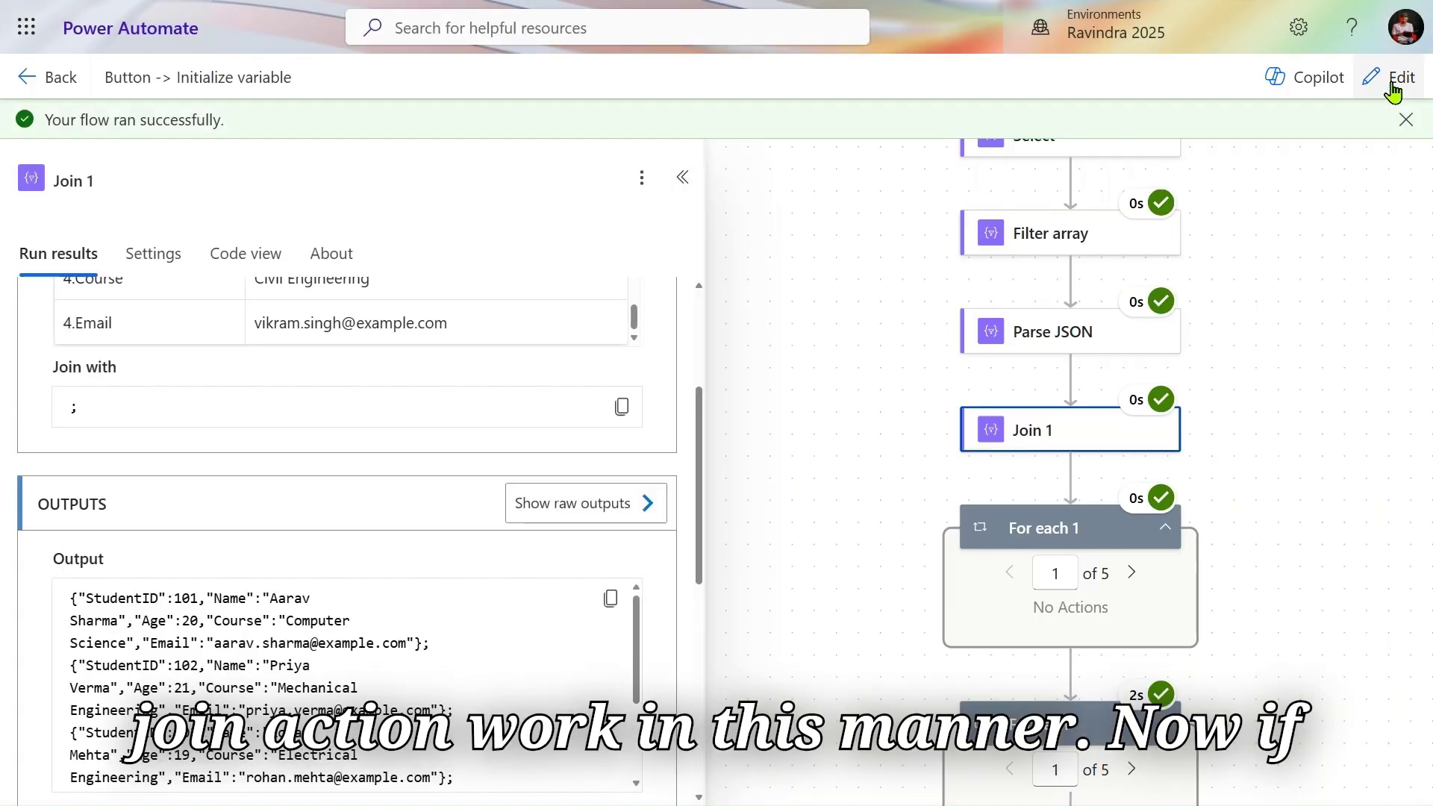
Check Compose 2's email output for each loop iteration, then return the flow to editing.
scroll(1233, 413, down, 3)
scroll(1233, 413, down, 3)
click(1087, 367)
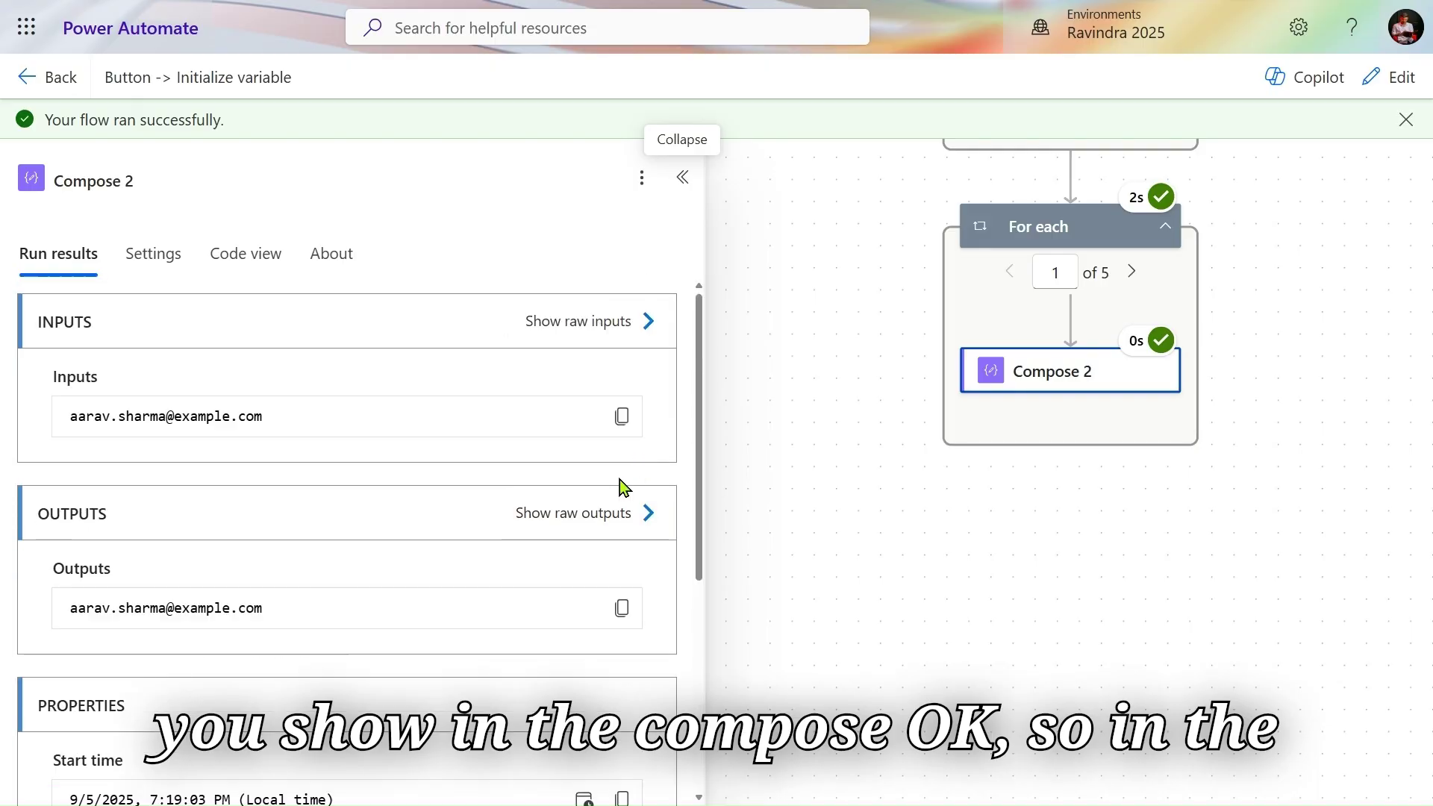
scroll(288, 393, down, 3)
scroll(476, 372, up, 3)
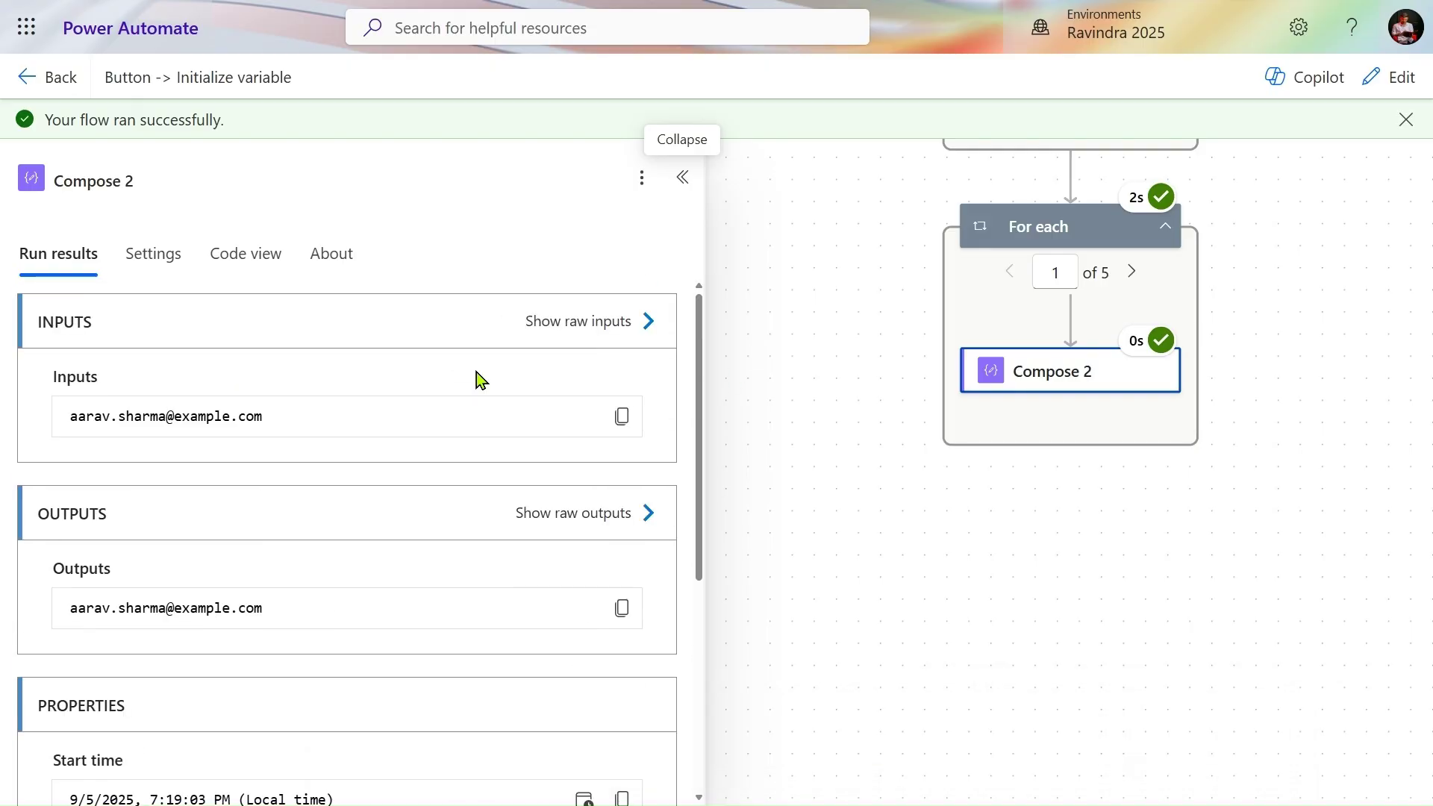
click(1132, 273)
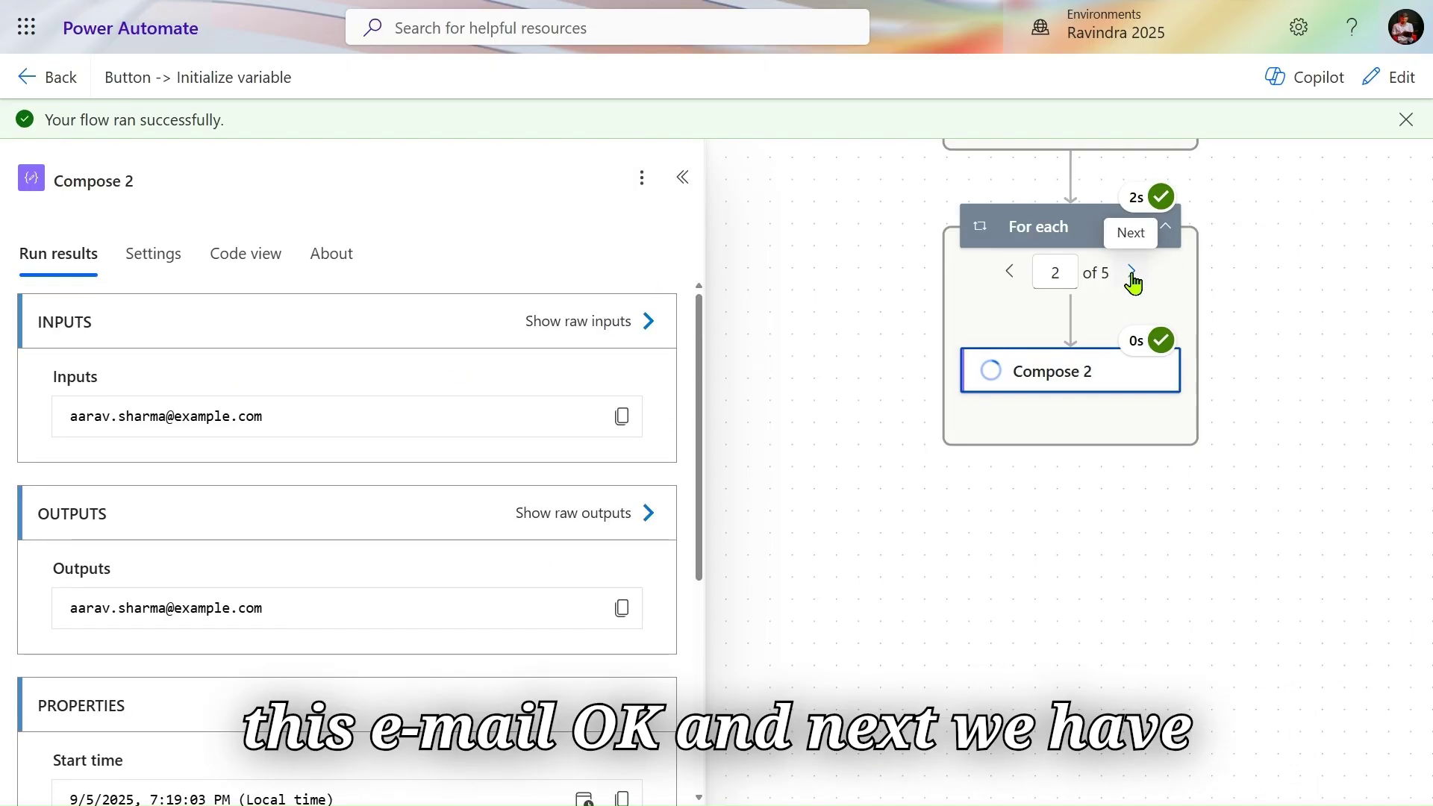
click(649, 513)
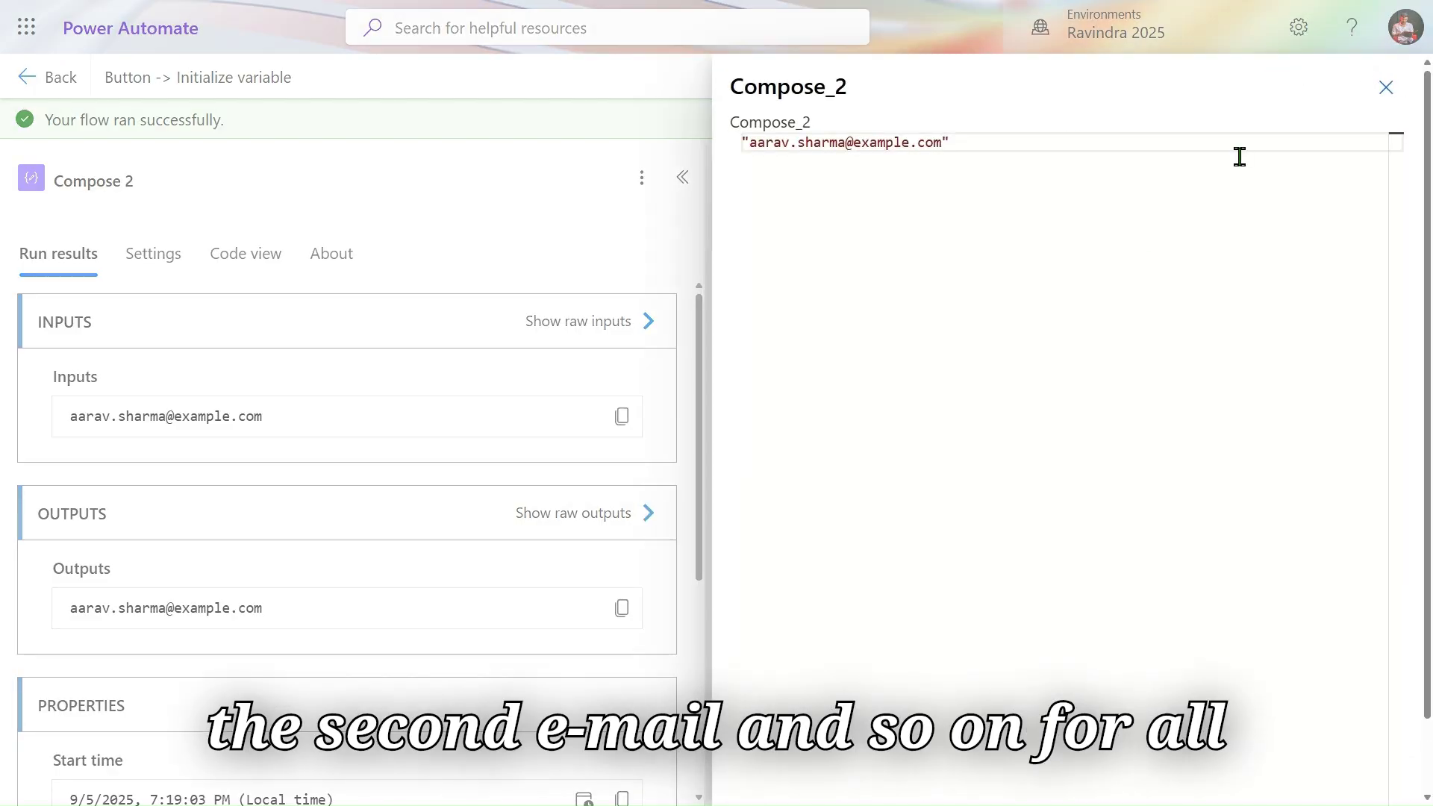
click(1384, 88)
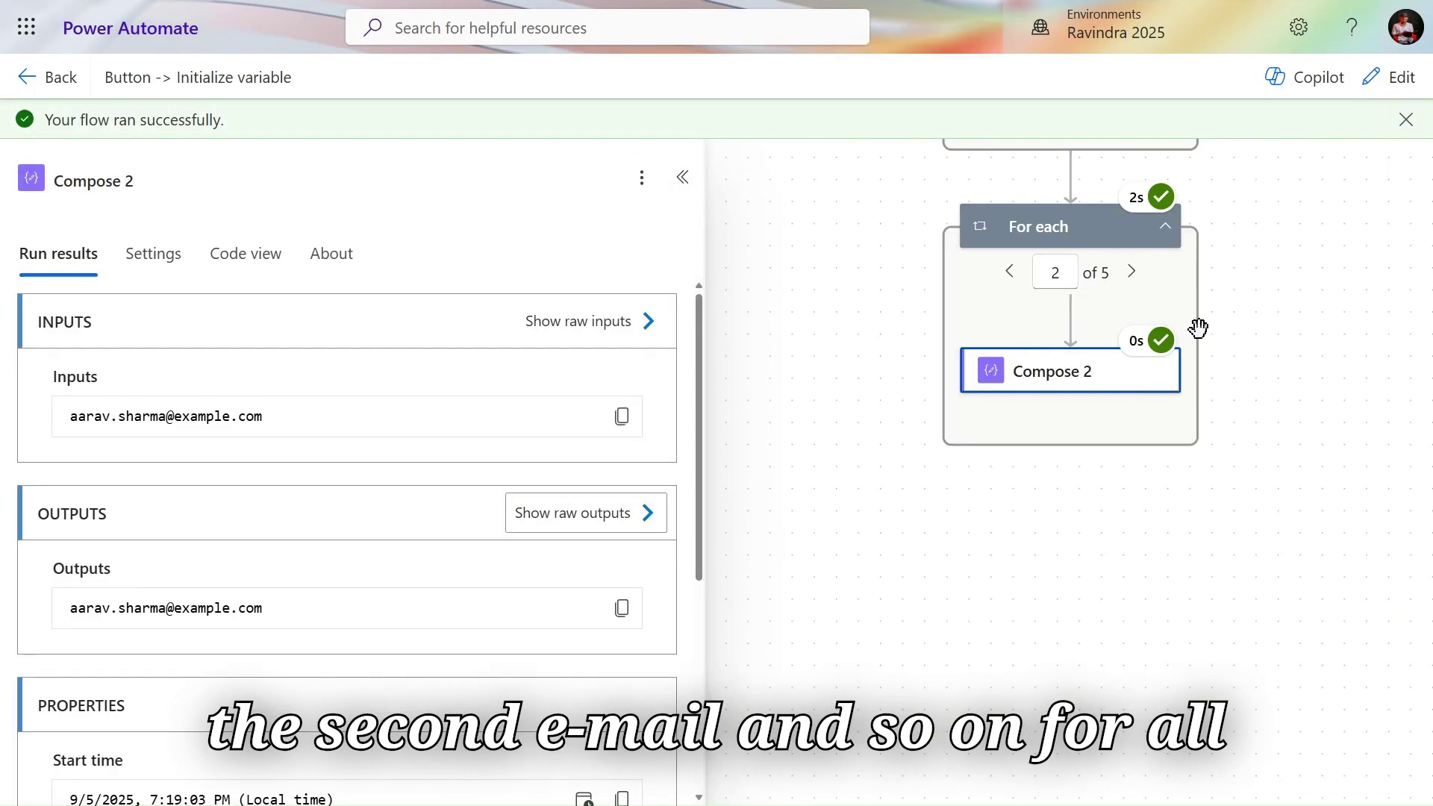
click(1400, 115)
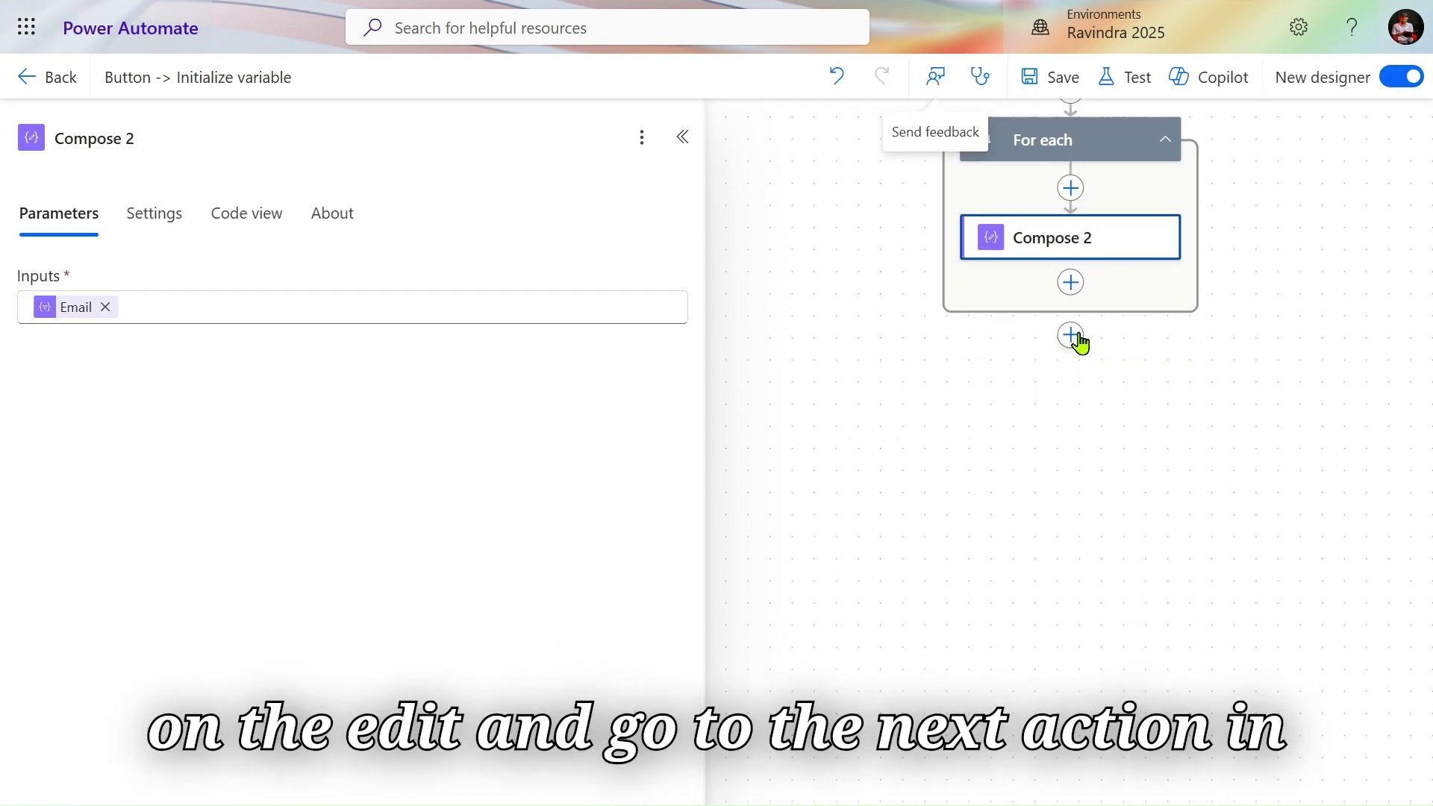
Add a Create HTML table step with From set to StudentInfo Outputs and Columns Automatic.
click(1071, 336)
click(636, 285)
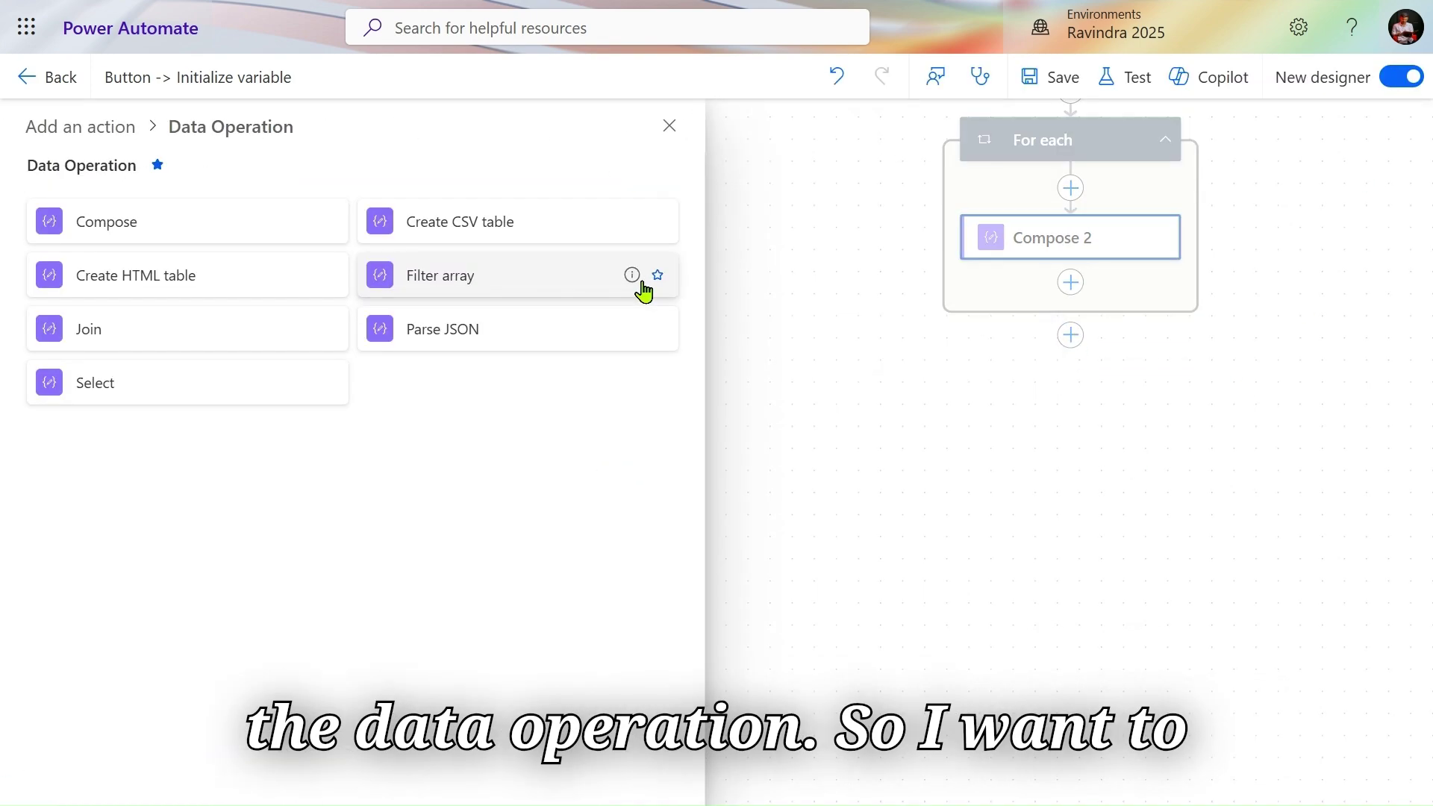
click(225, 285)
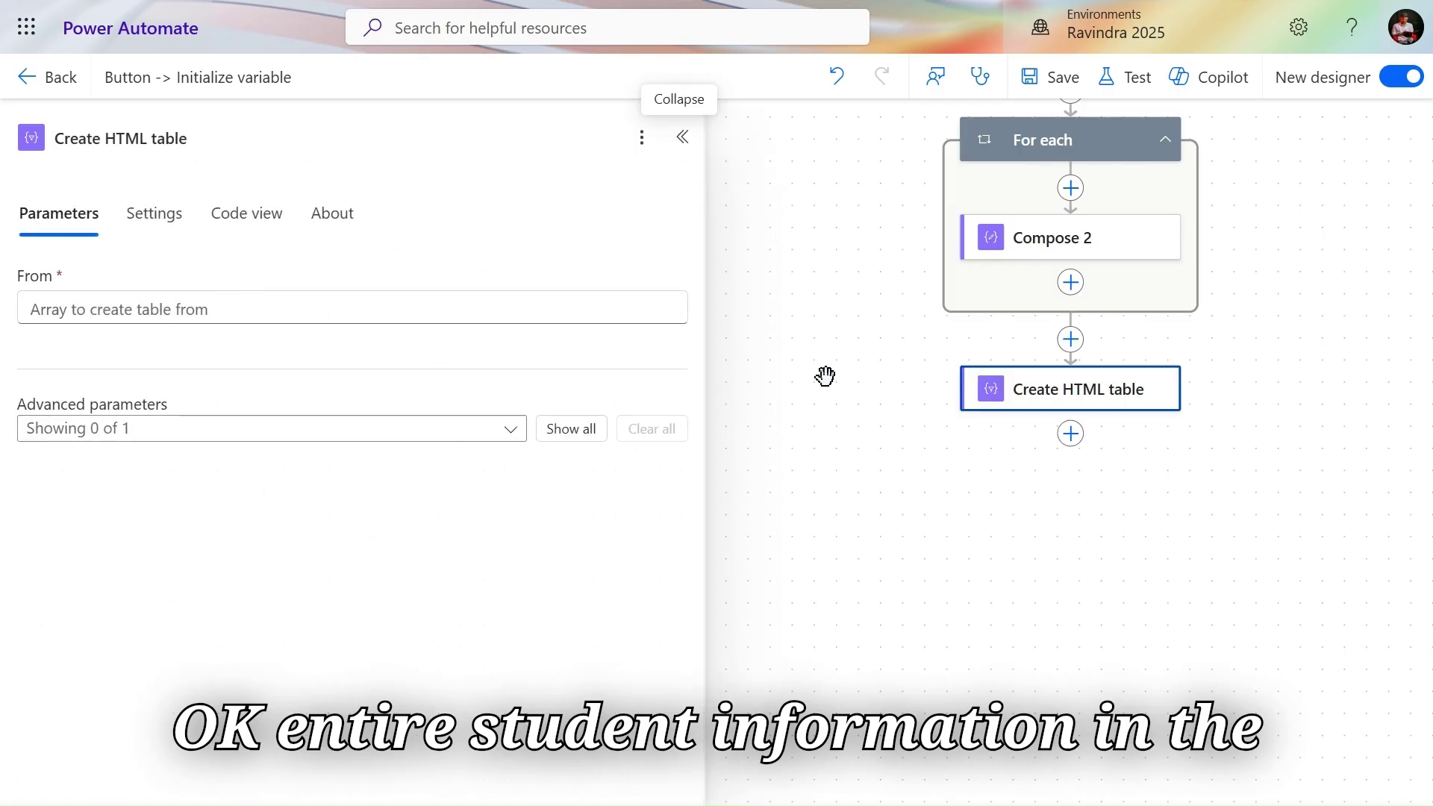
click(412, 308)
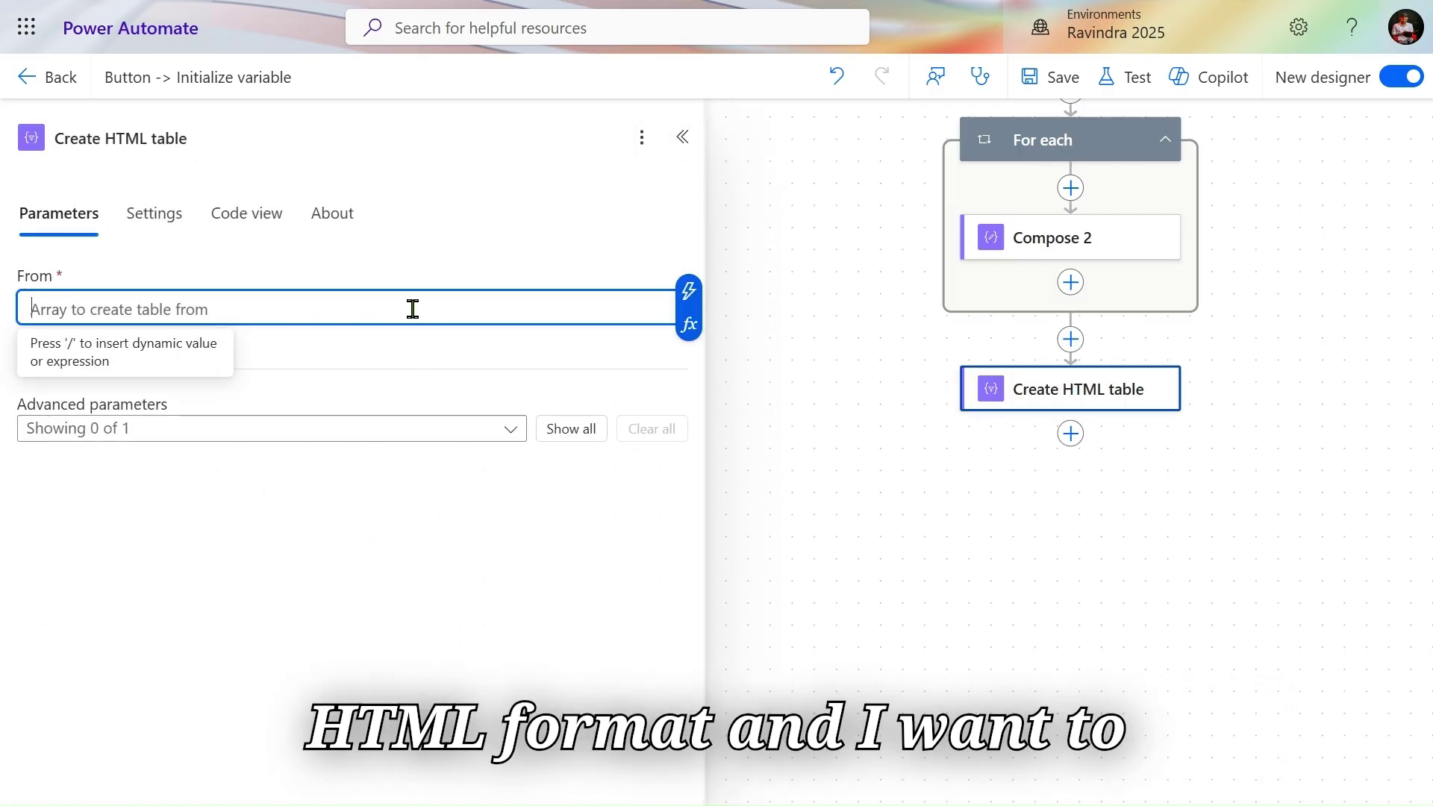
click(687, 291)
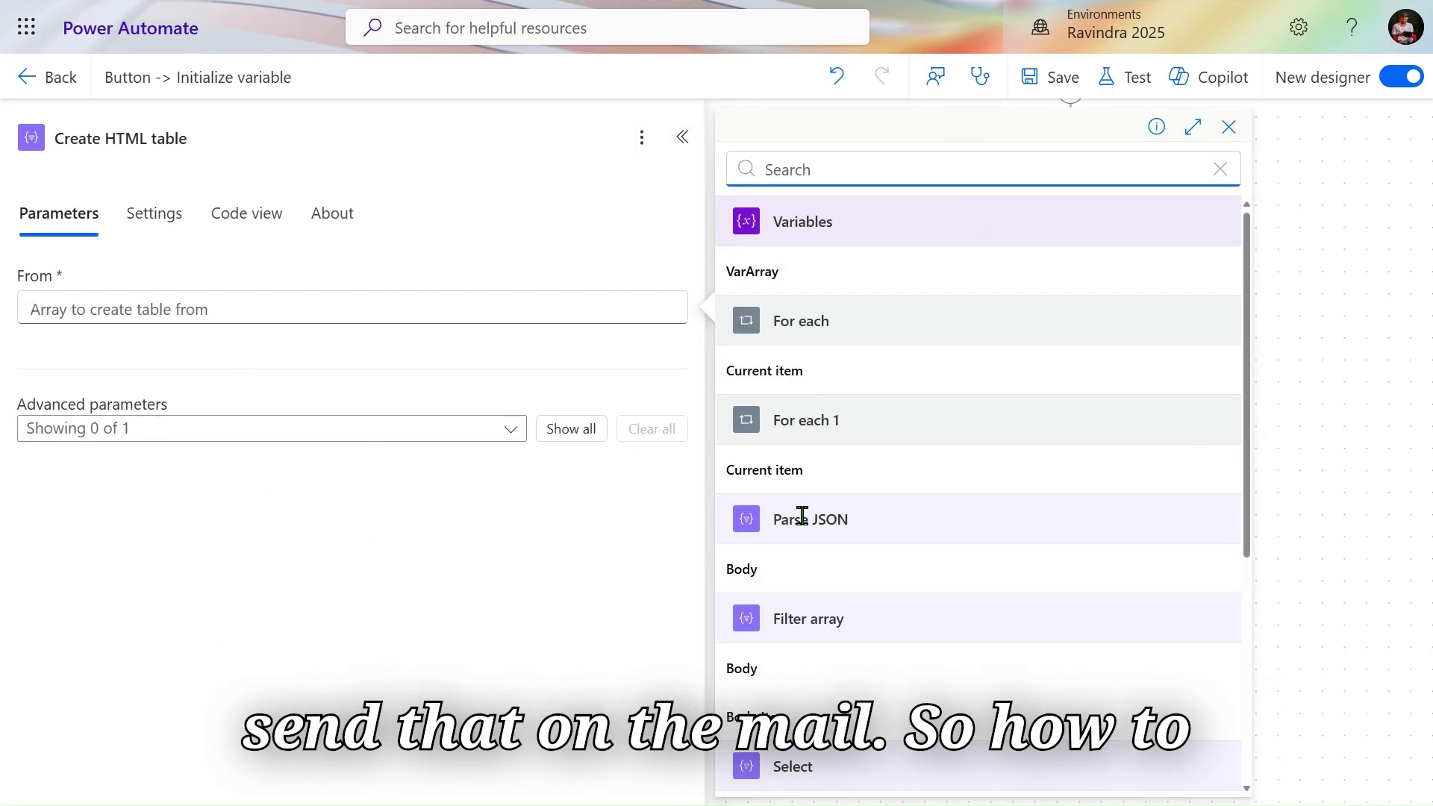
scroll(809, 544, down, 3)
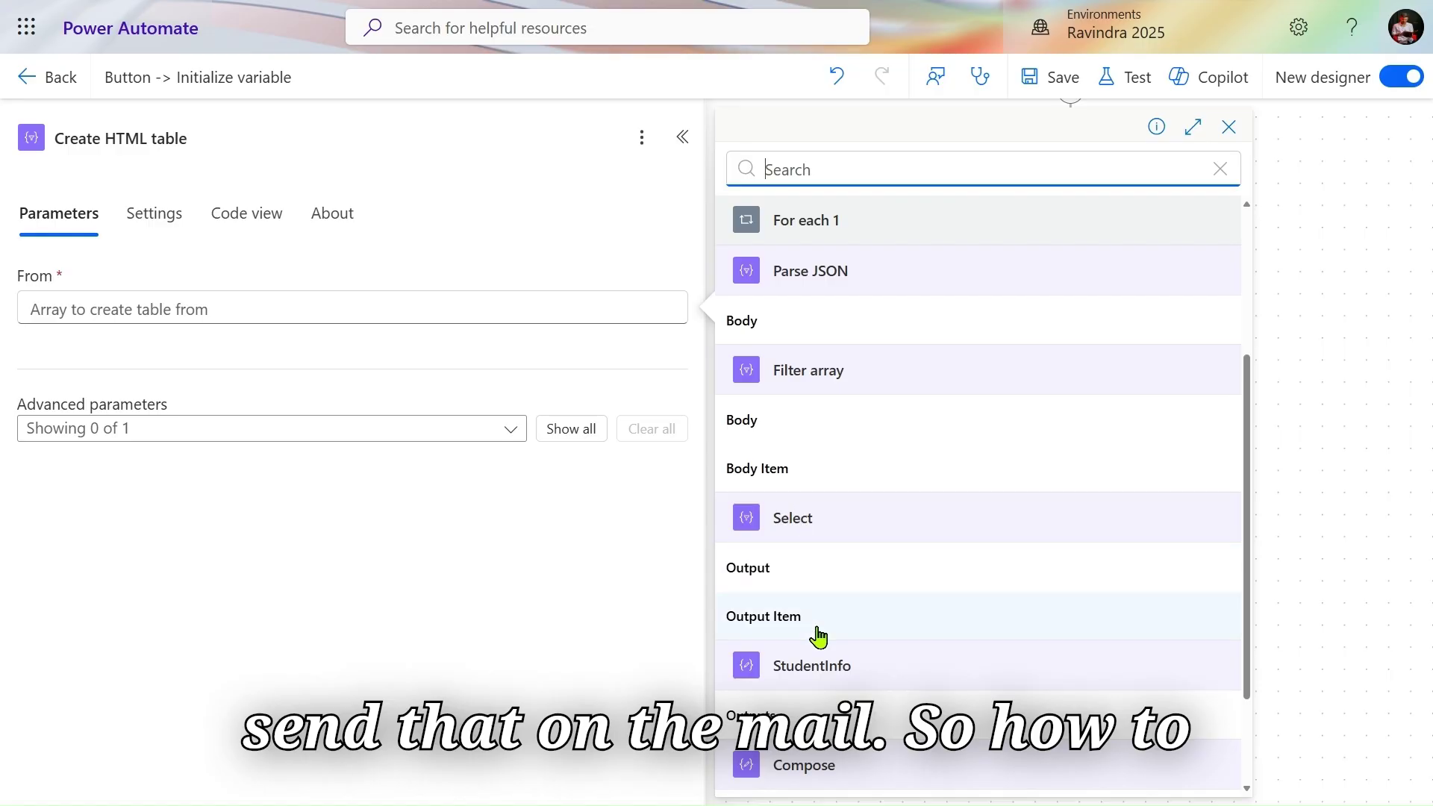
click(817, 716)
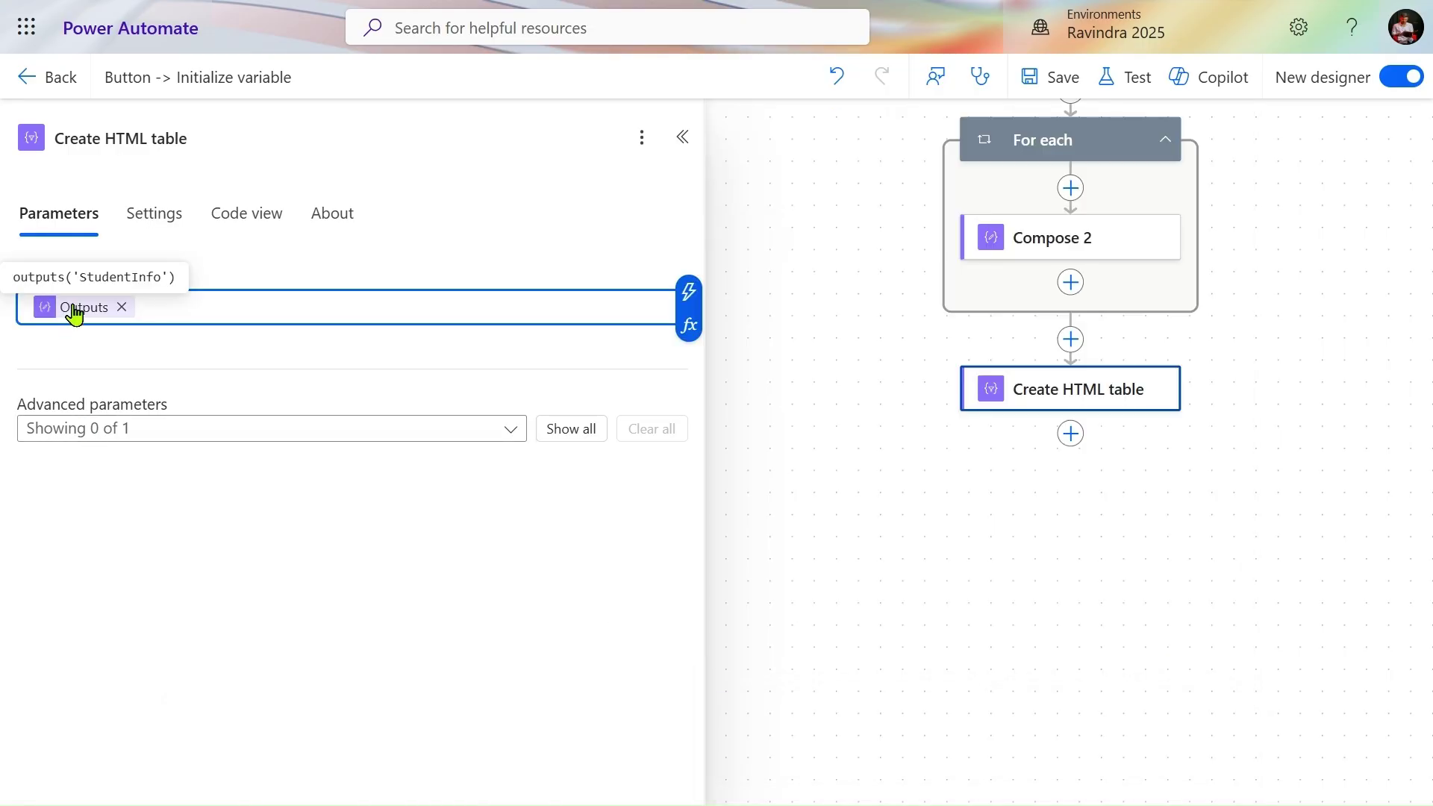
click(582, 431)
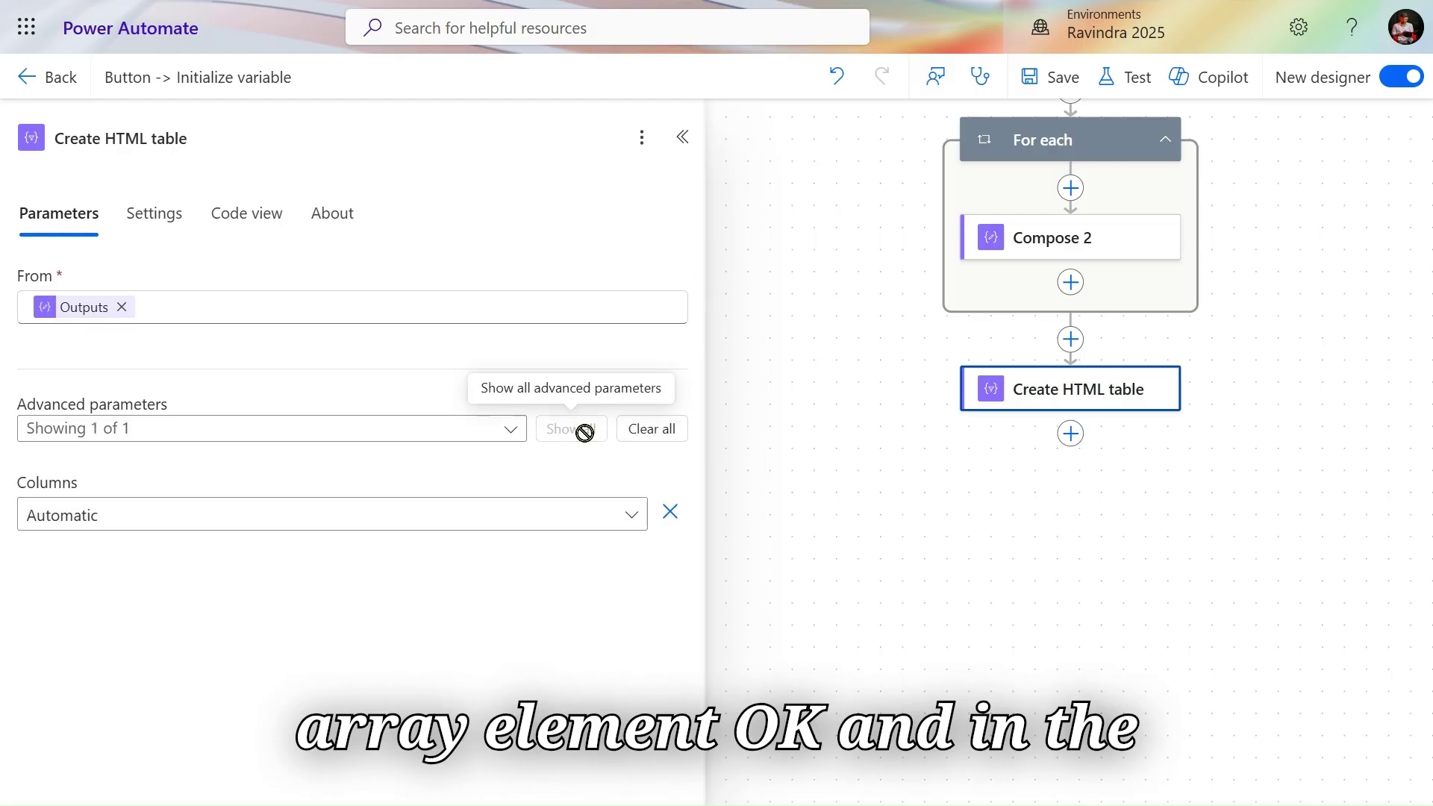
click(458, 527)
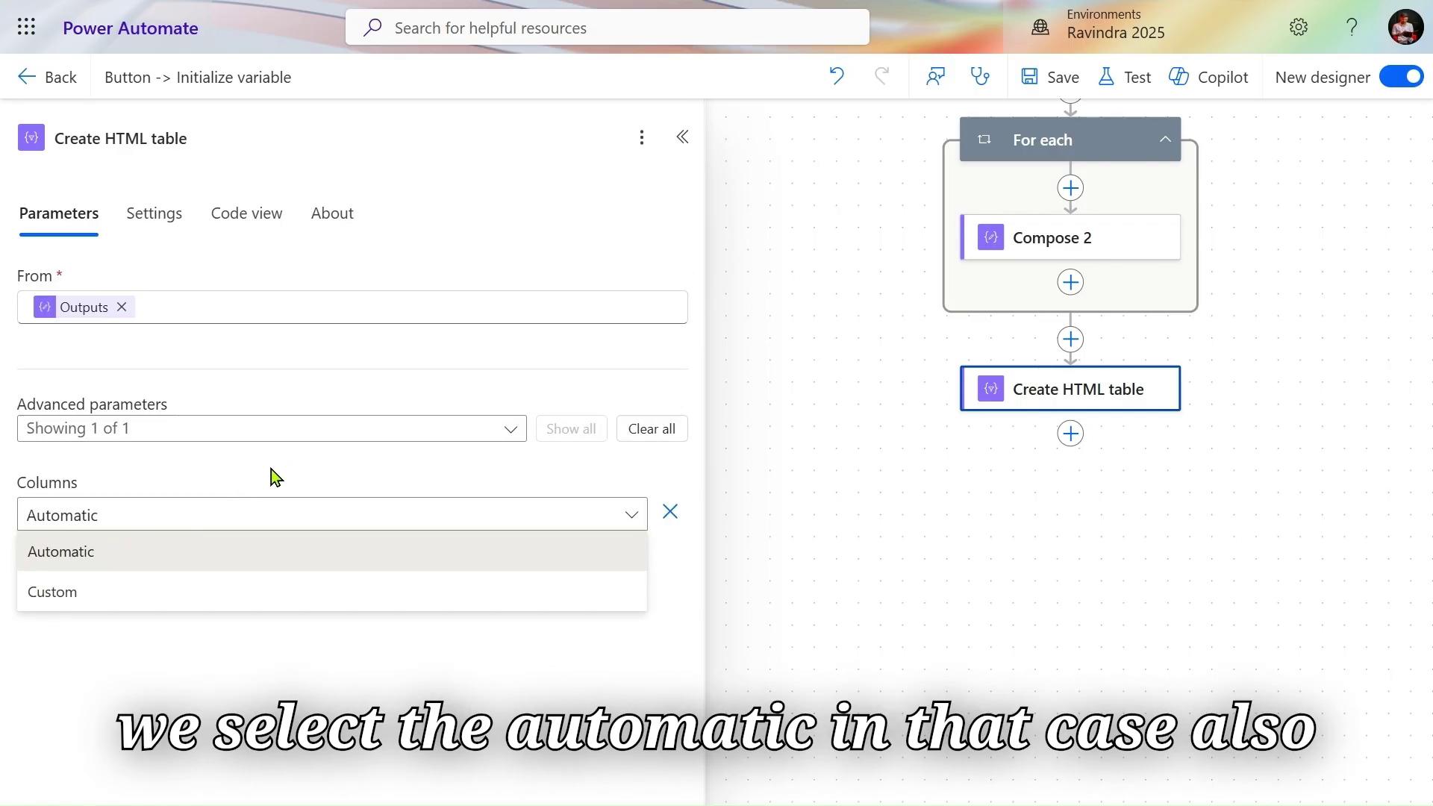
click(270, 469)
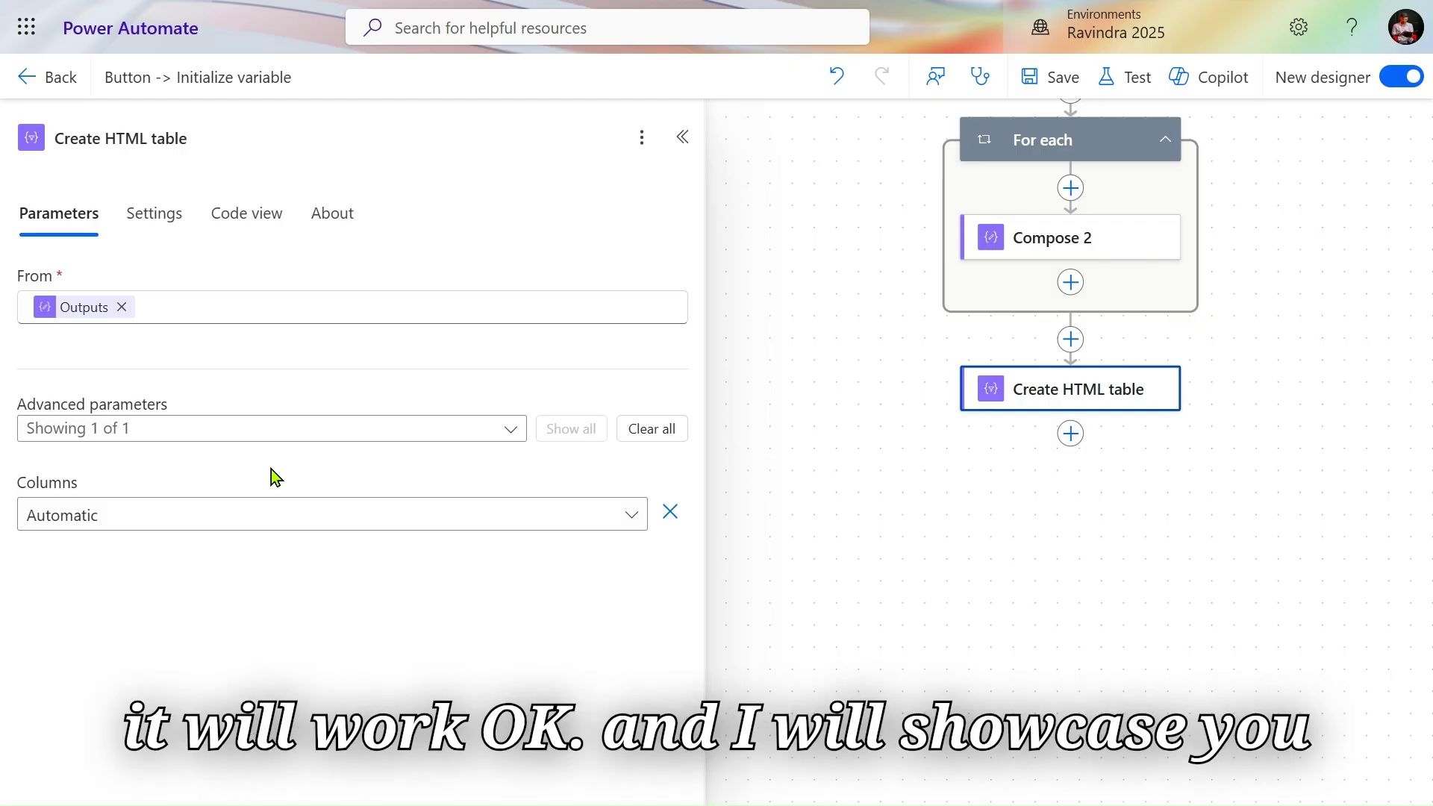
Add a Create CSV table below Create HTML table, built from Parse JSON Body with Automatic columns.
click(1071, 436)
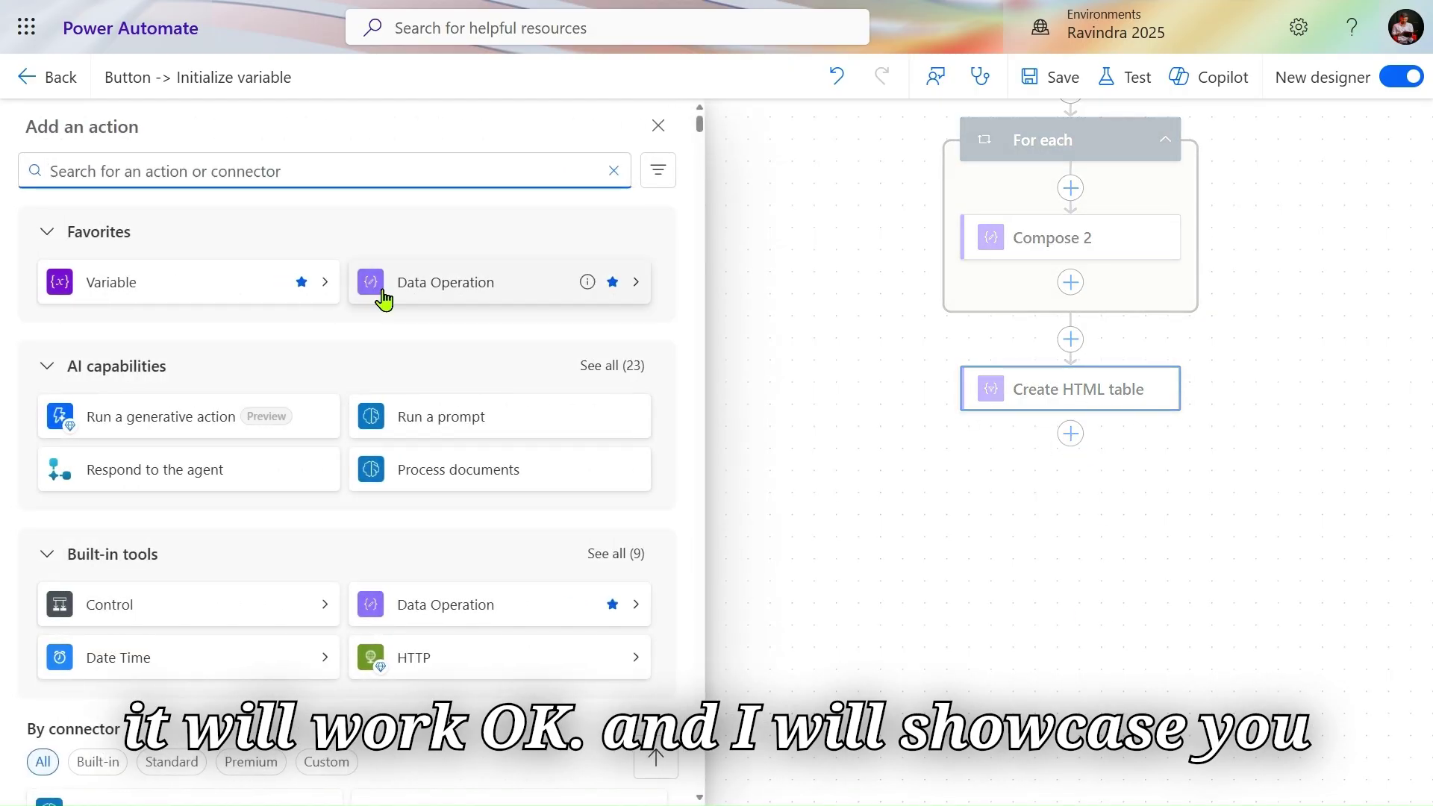
click(380, 296)
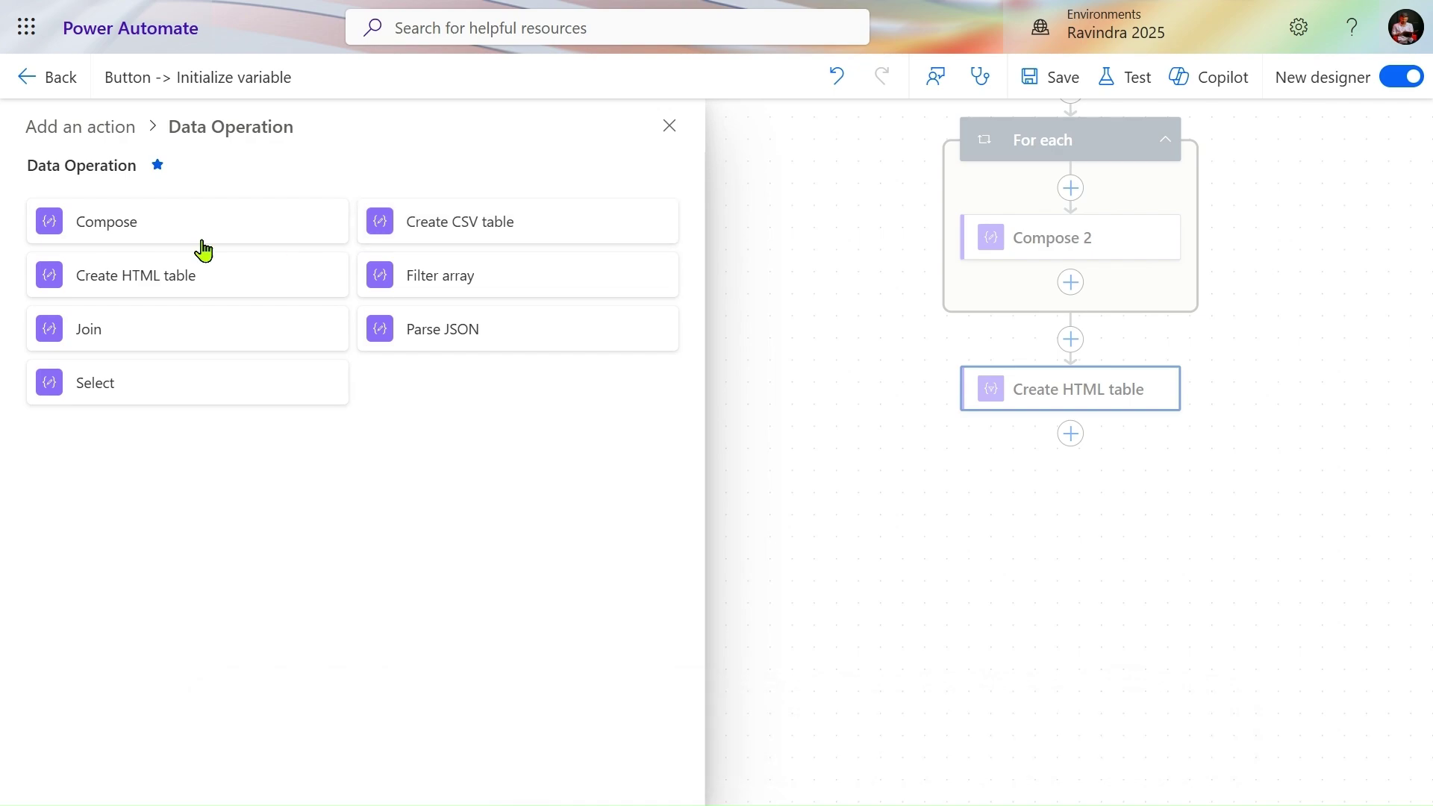
click(502, 223)
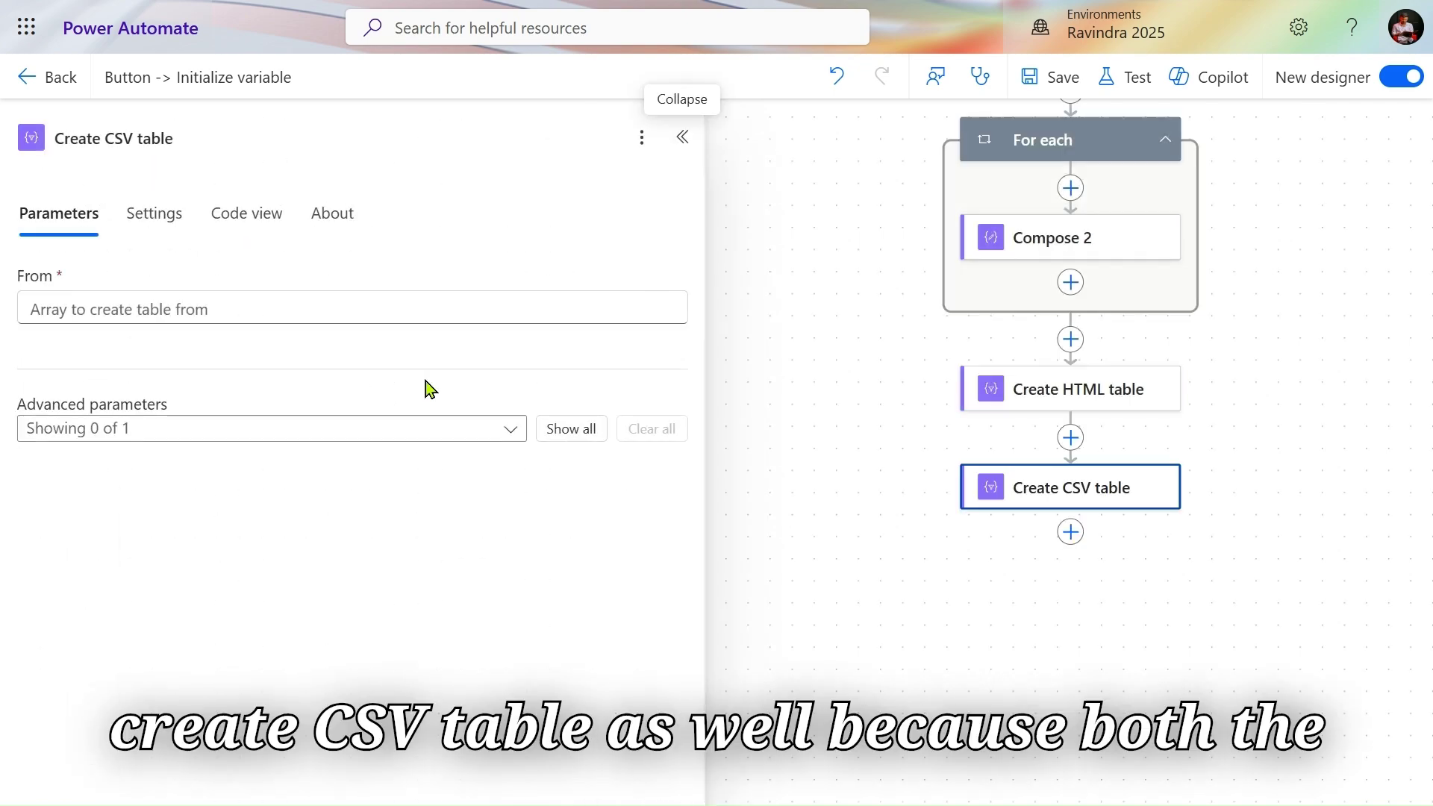
click(277, 295)
click(688, 290)
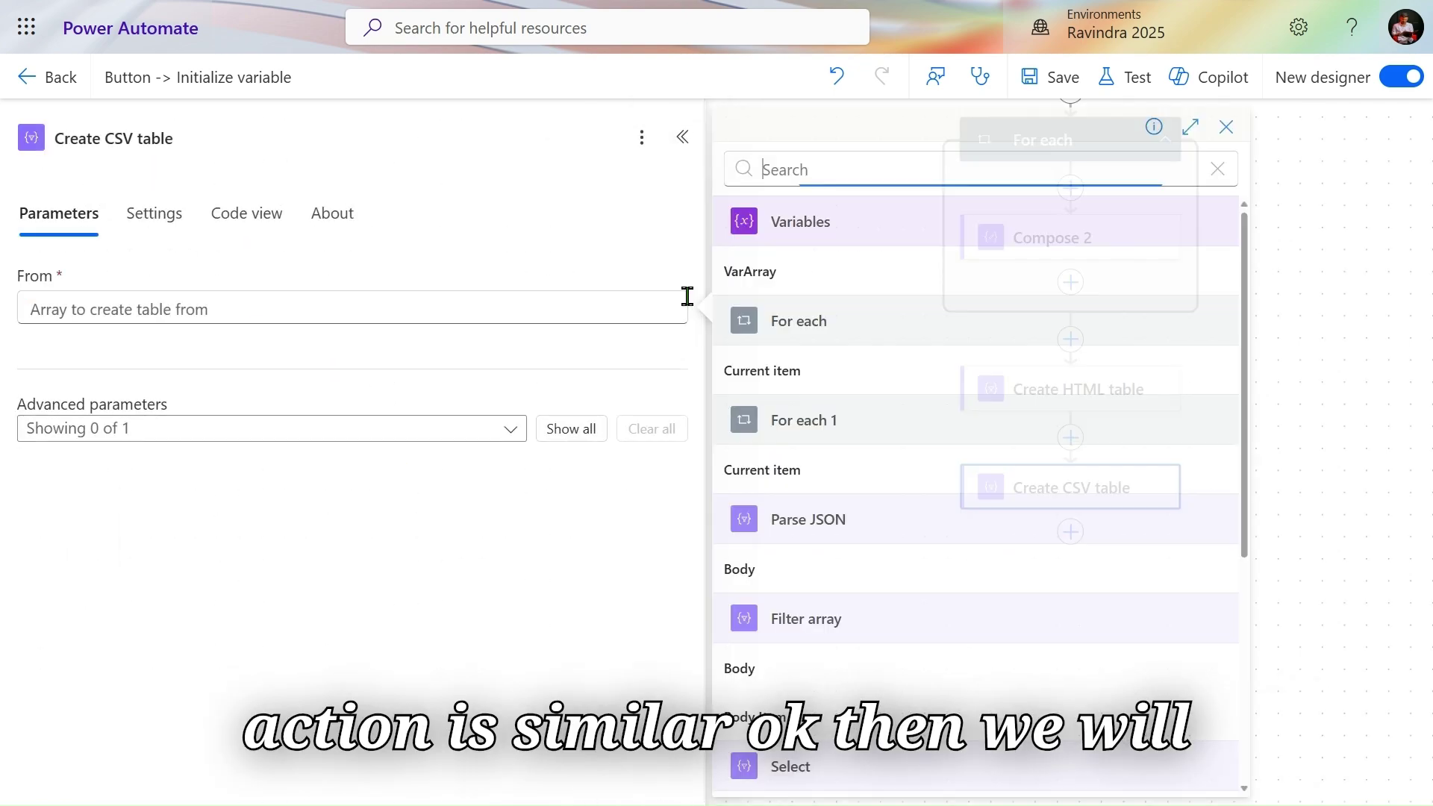
click(799, 586)
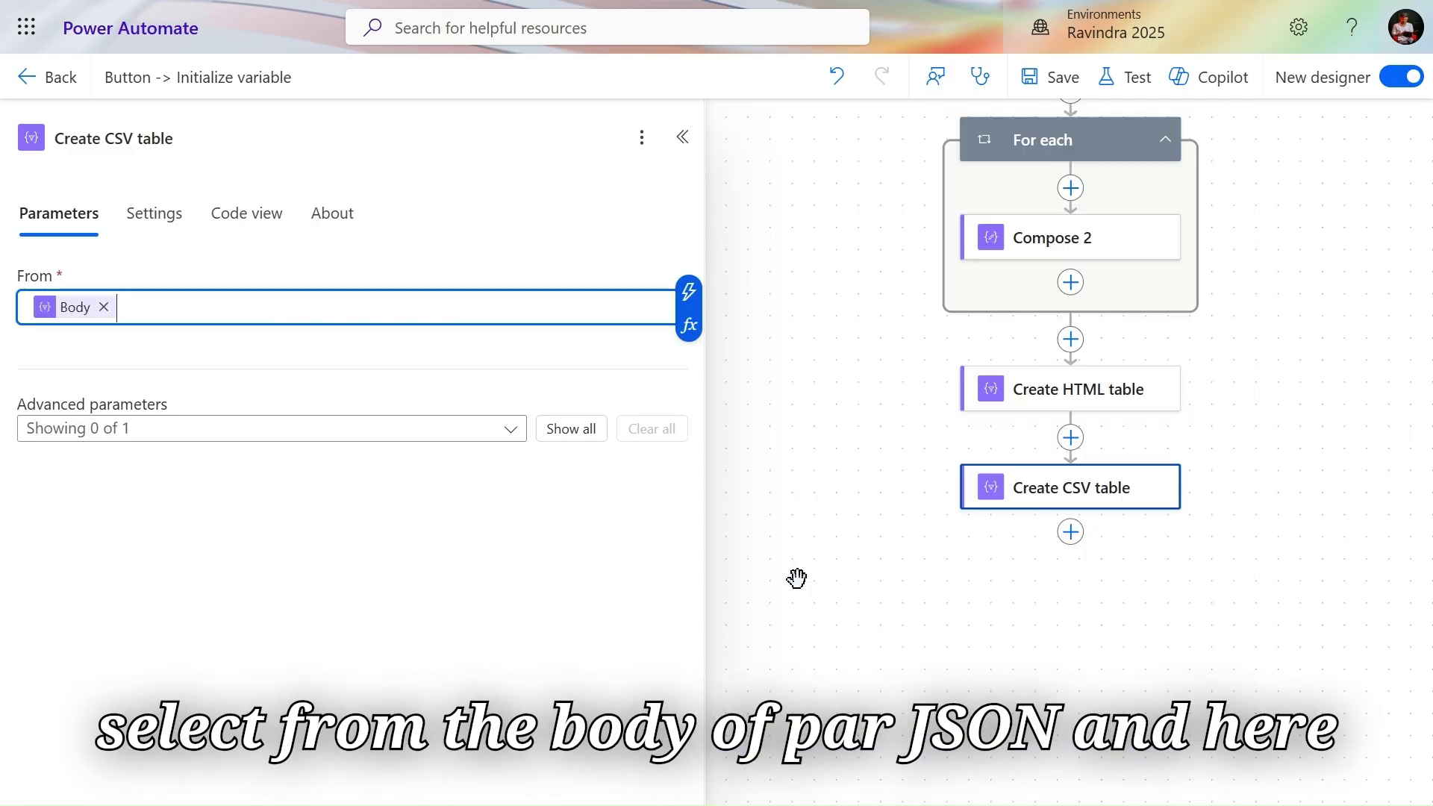
click(587, 428)
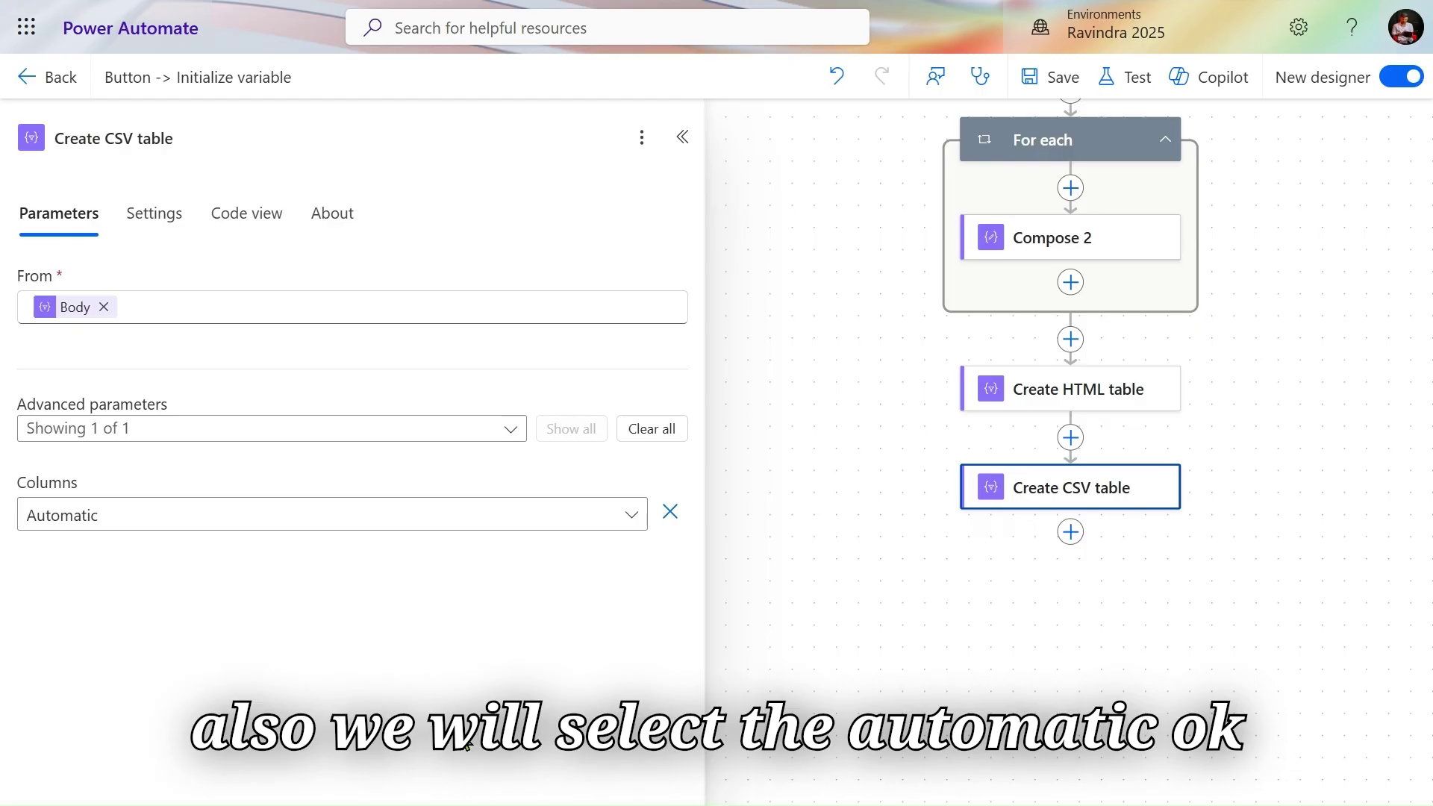
click(1145, 86)
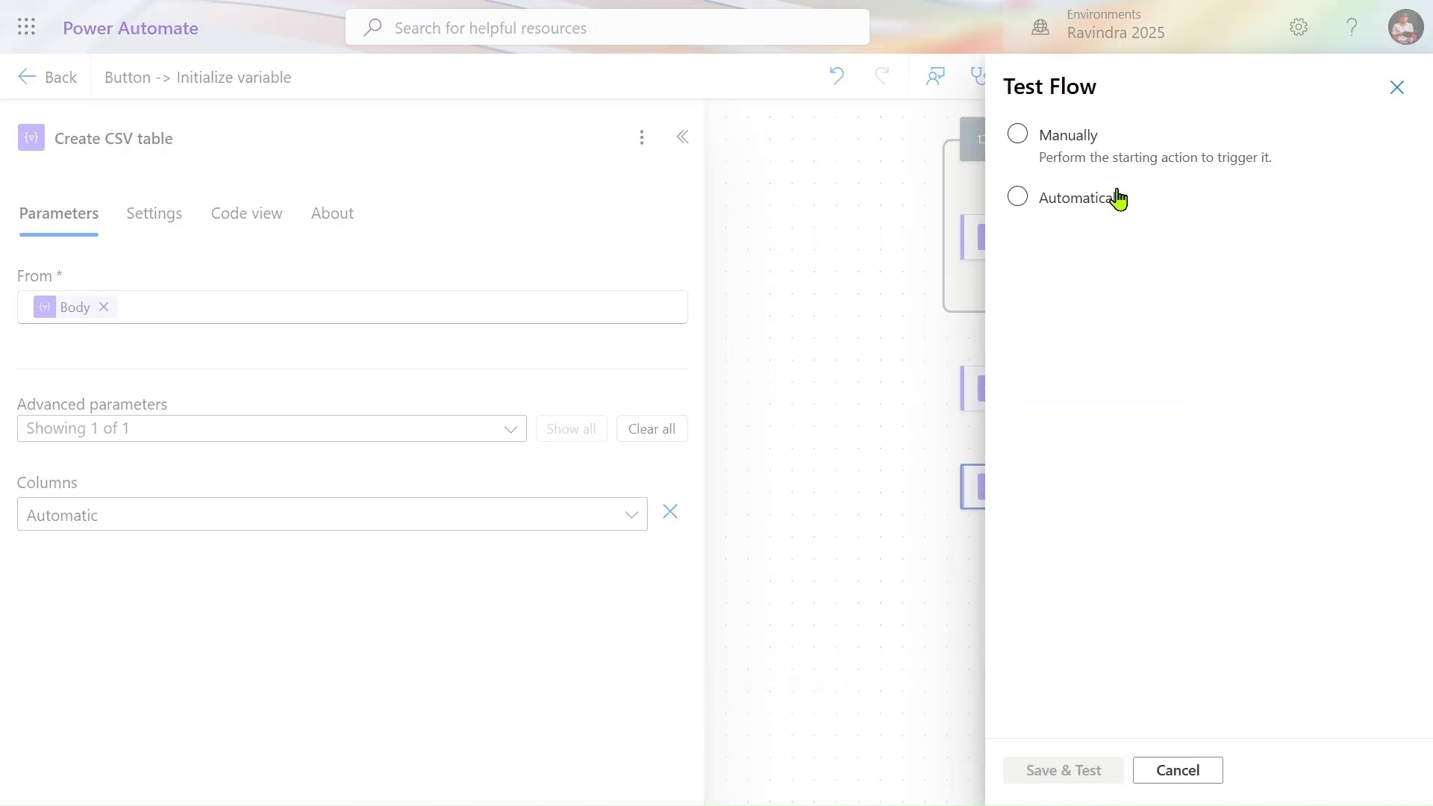
Save and rerun the test automatically using the most recent successful trigger.
click(1115, 198)
click(1118, 238)
click(1108, 280)
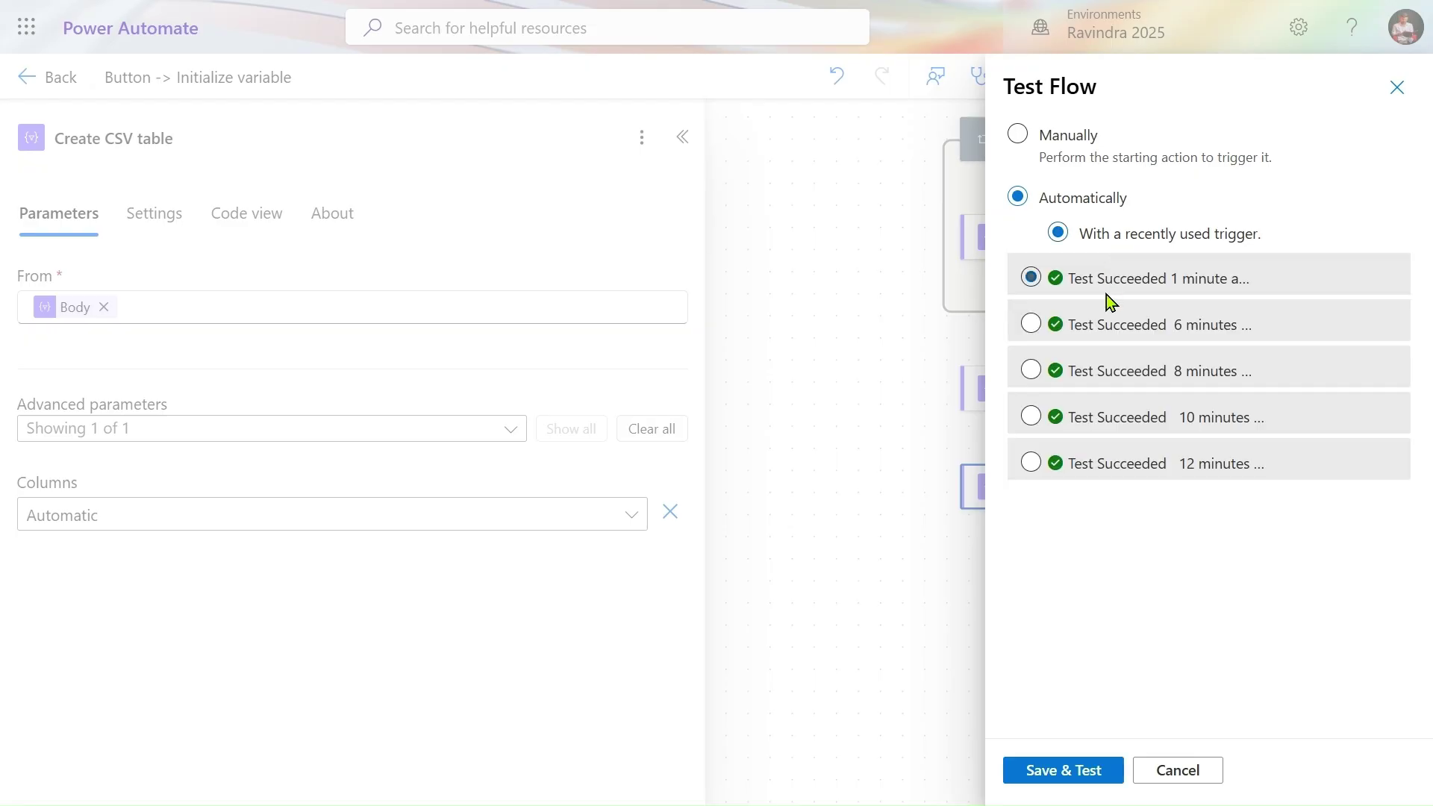
click(1021, 773)
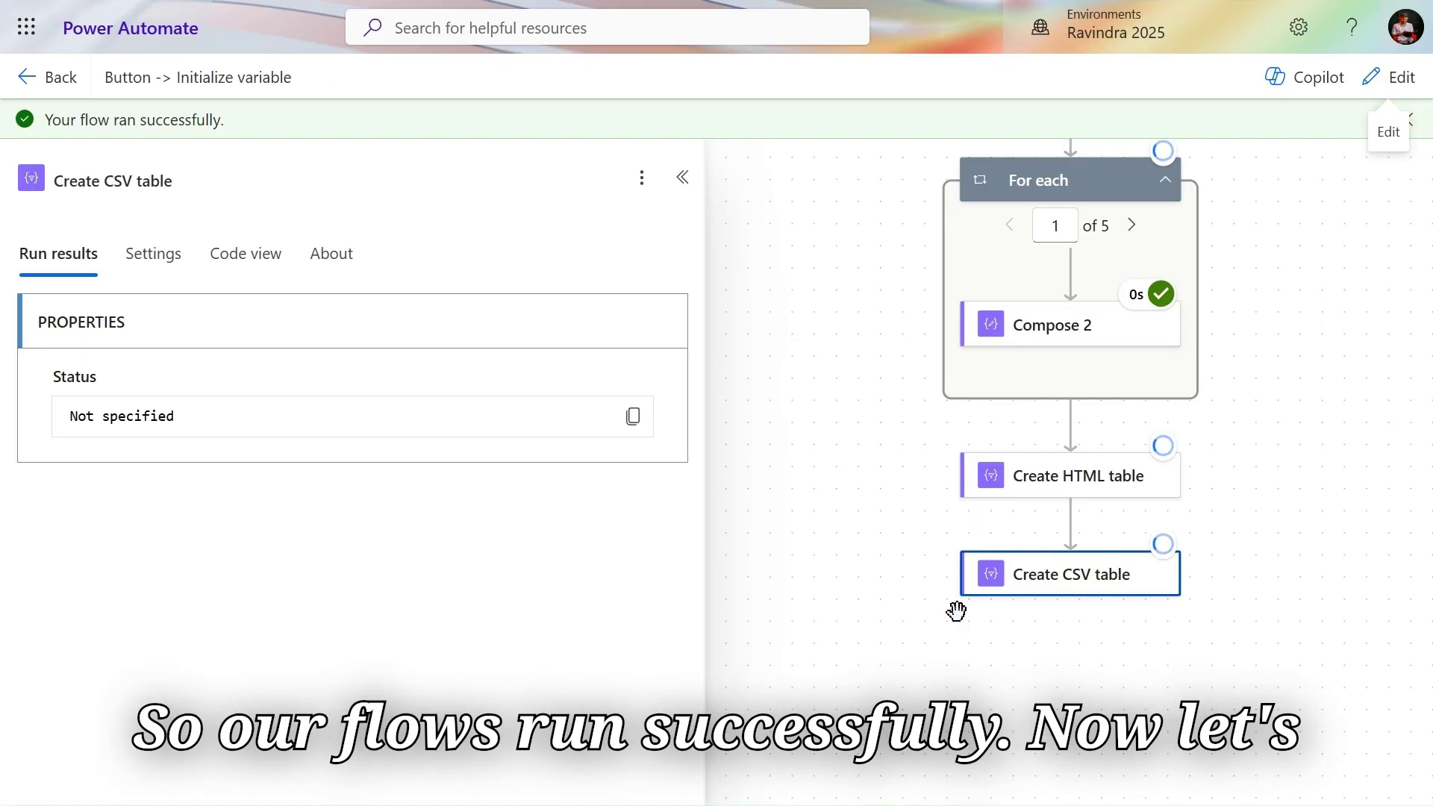
Inspect Create HTML table's raw output, highlighting its table, thead, tr, th and StudentID markup.
click(1102, 493)
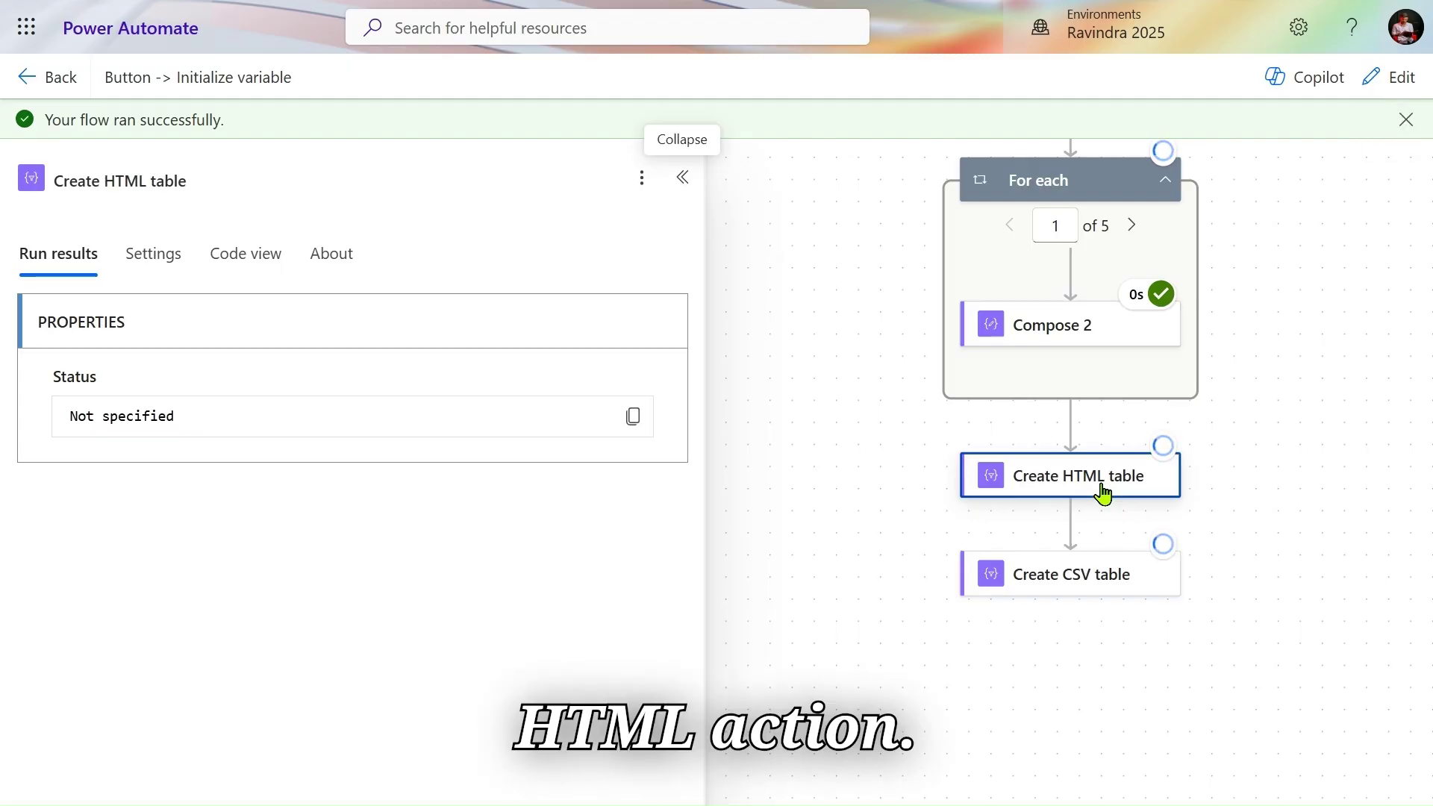
click(602, 522)
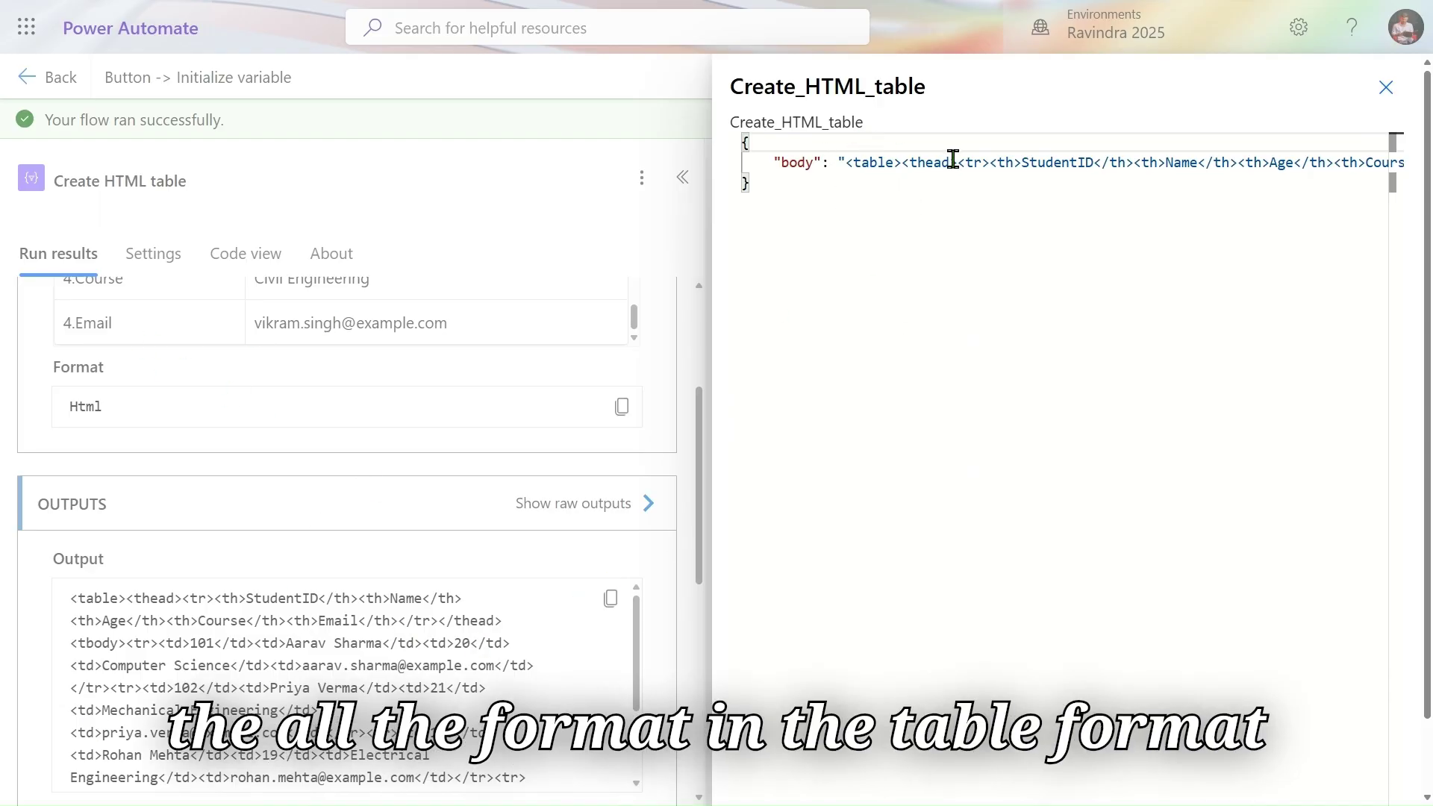
double_click(882, 155)
drag(909, 161, 952, 162)
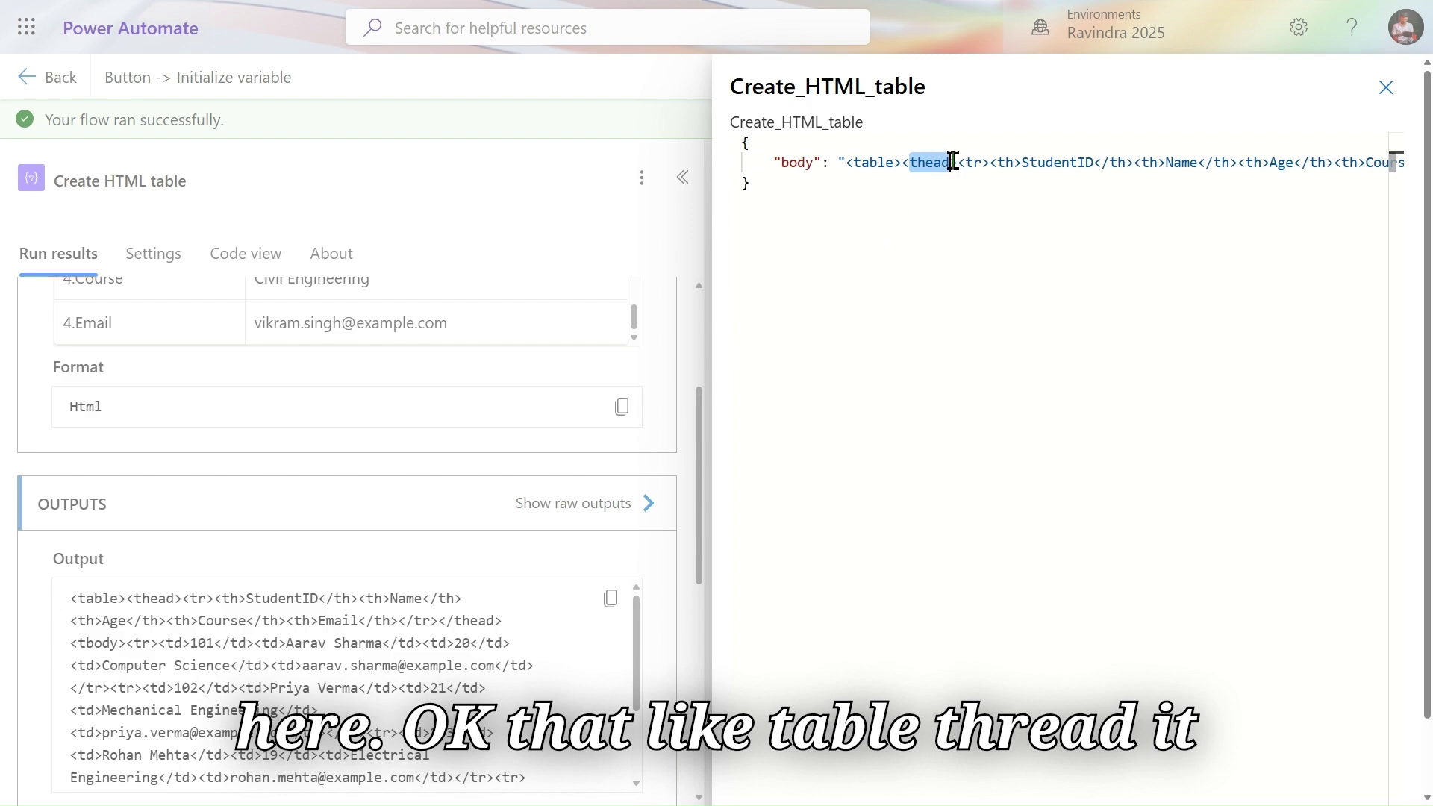
double_click(974, 163)
double_click(1000, 163)
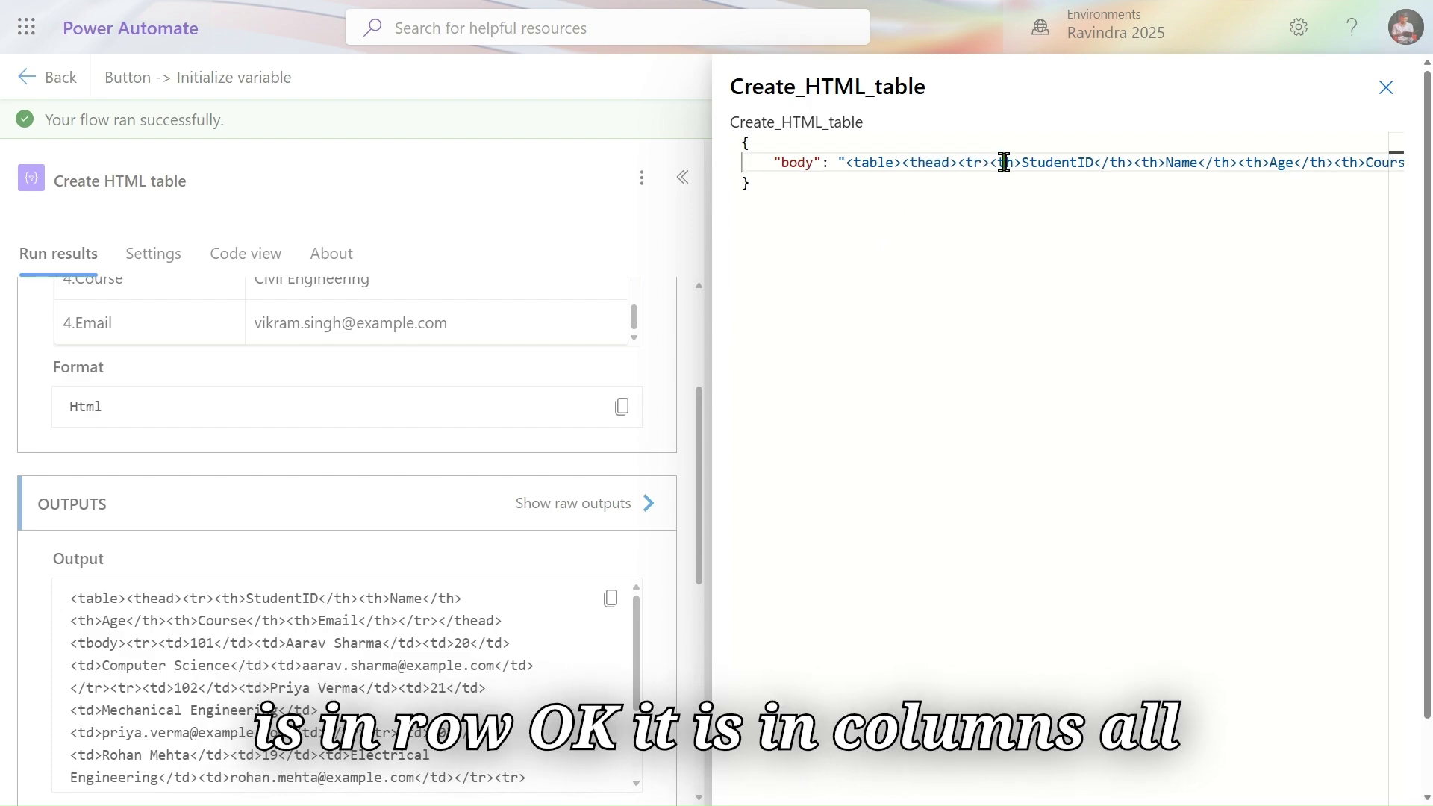
double_click(1069, 161)
click(1386, 87)
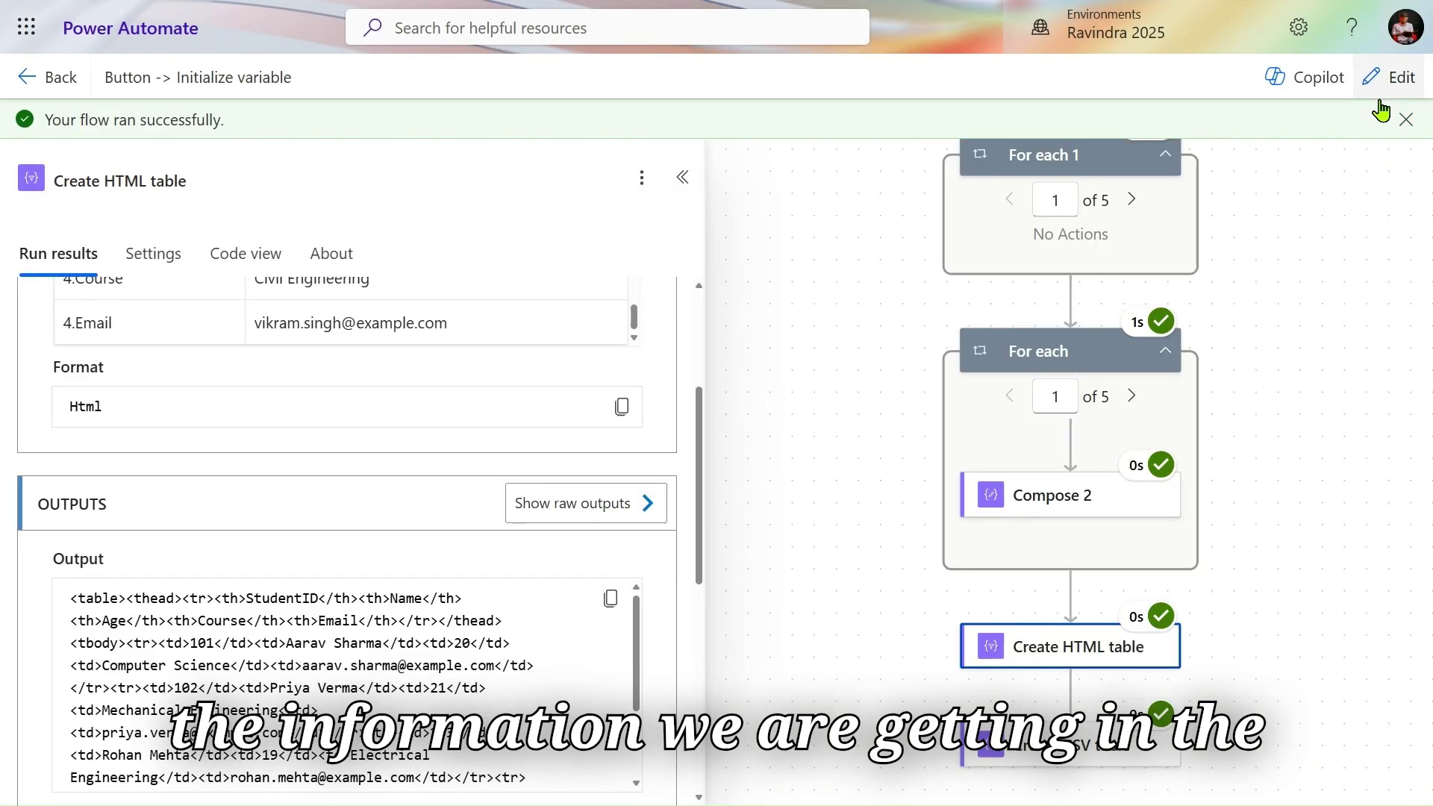
scroll(1171, 496, down, 3)
click(1390, 81)
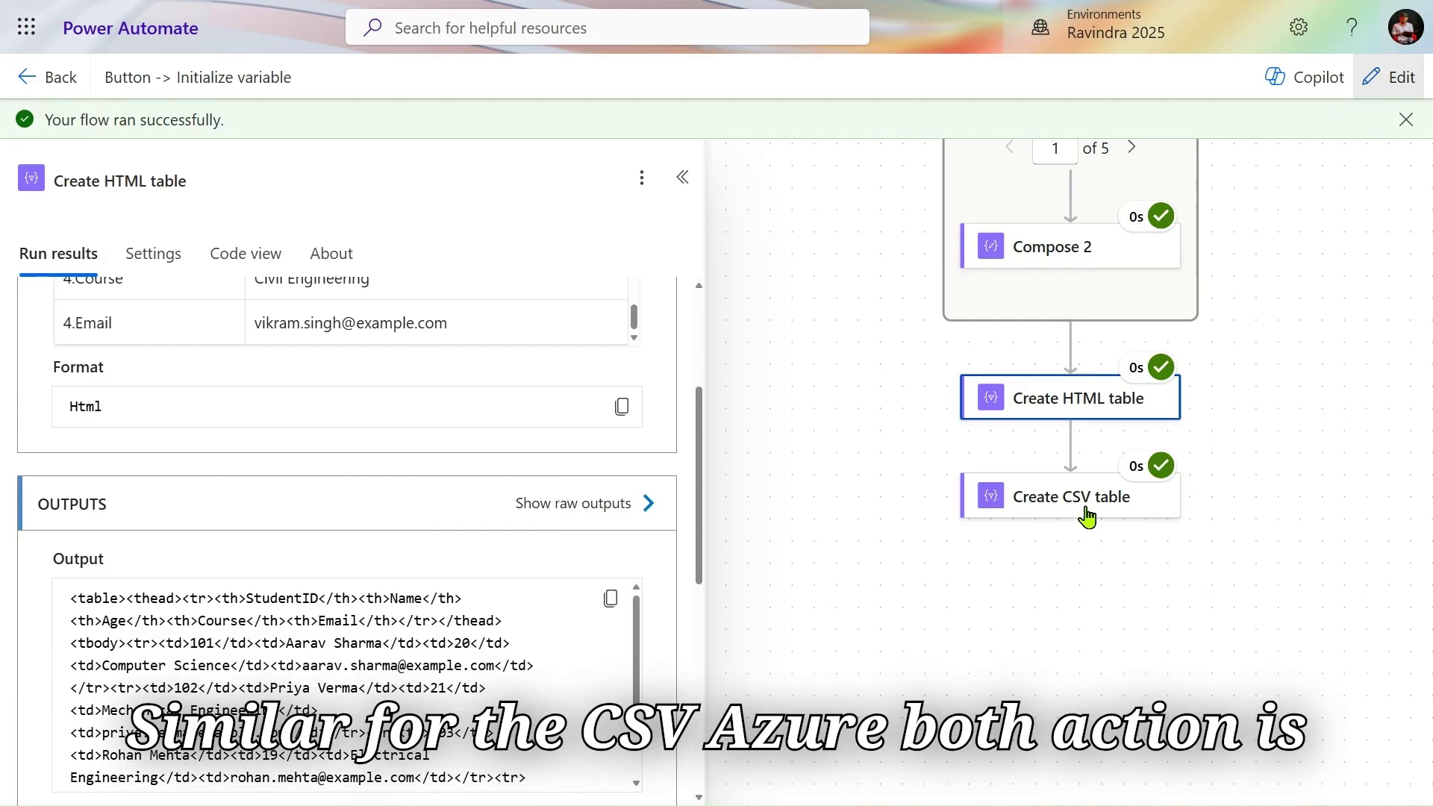
Add two Send an email (V2) steps with subjects html and csv, each sending a table Output.
click(1369, 77)
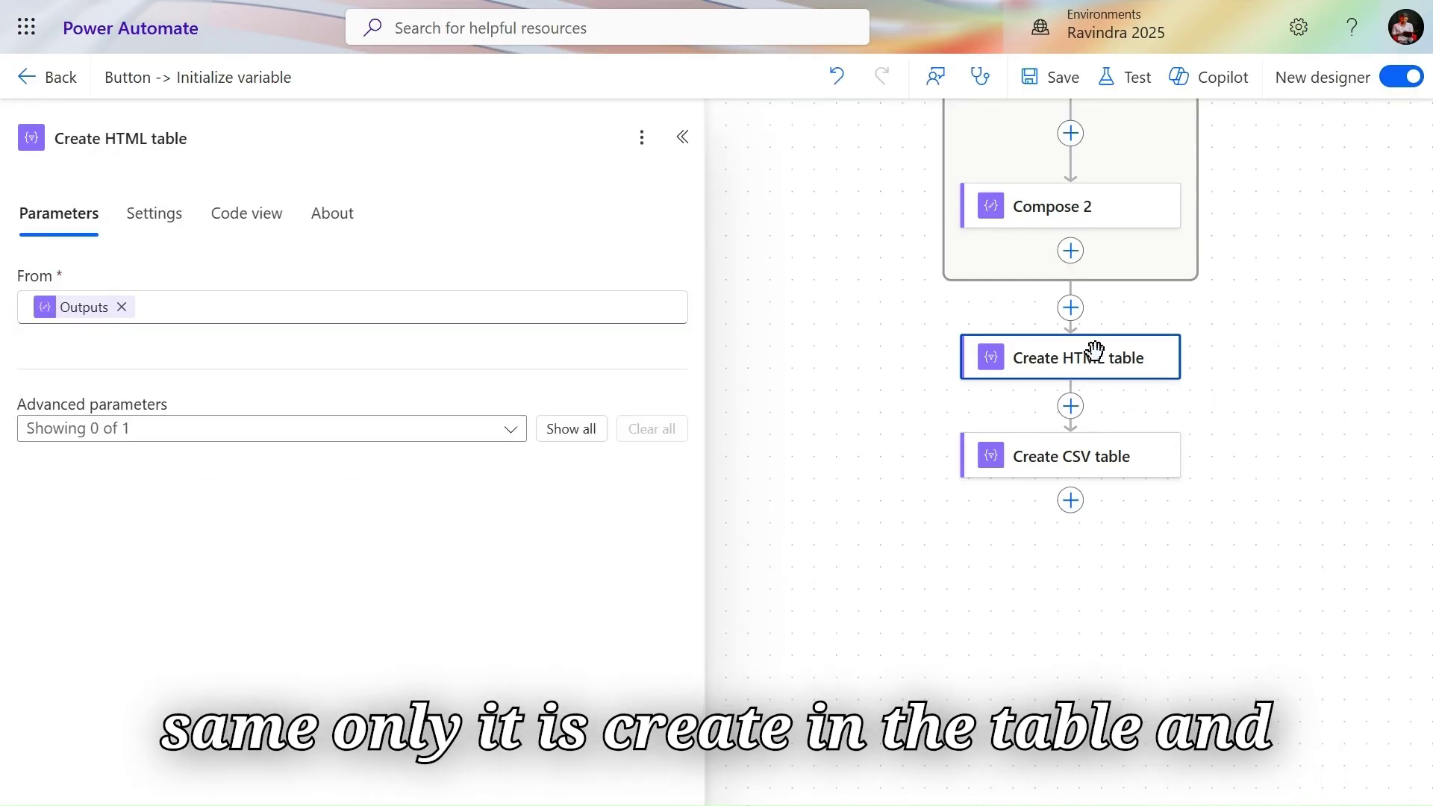
scroll(1095, 351, down, 2)
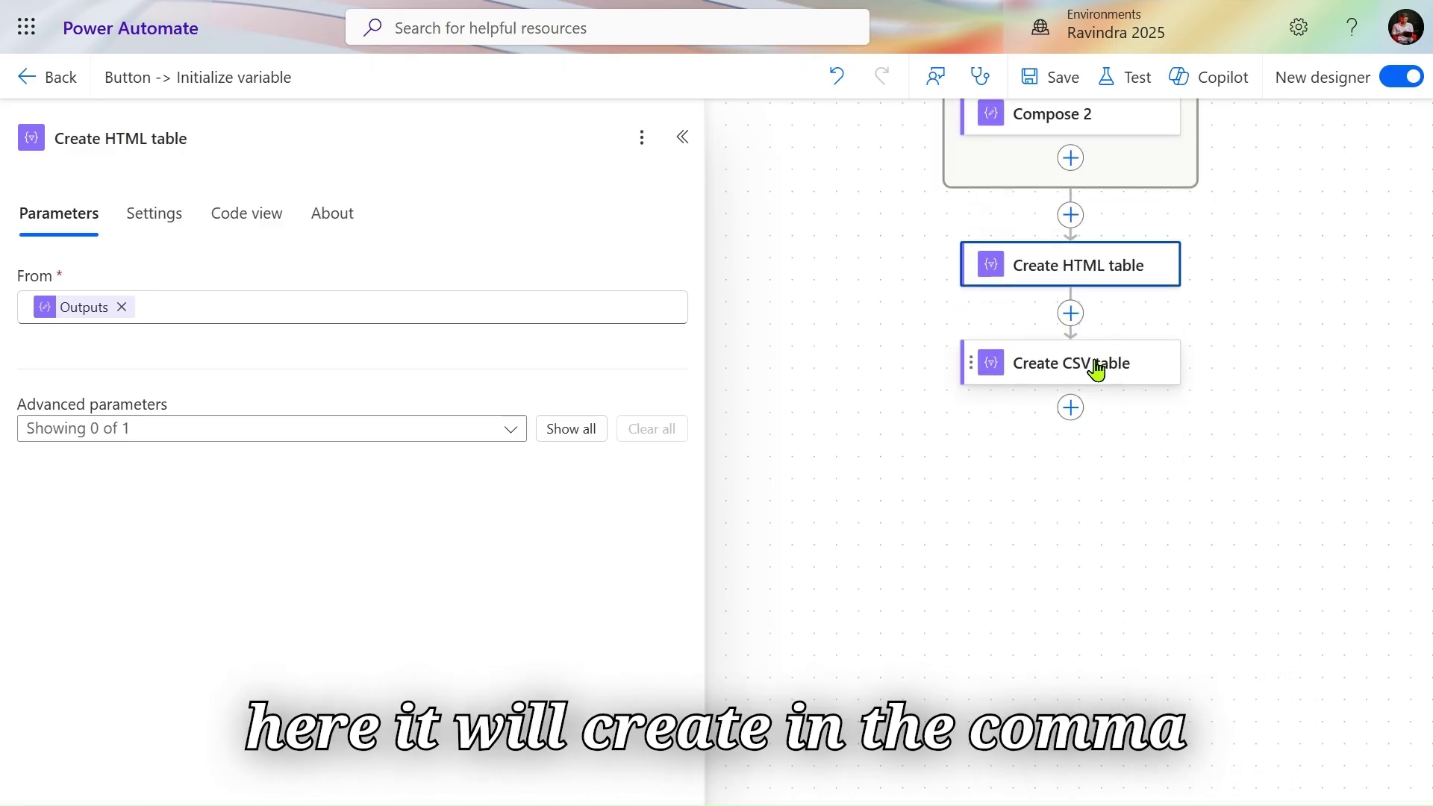
click(1068, 411)
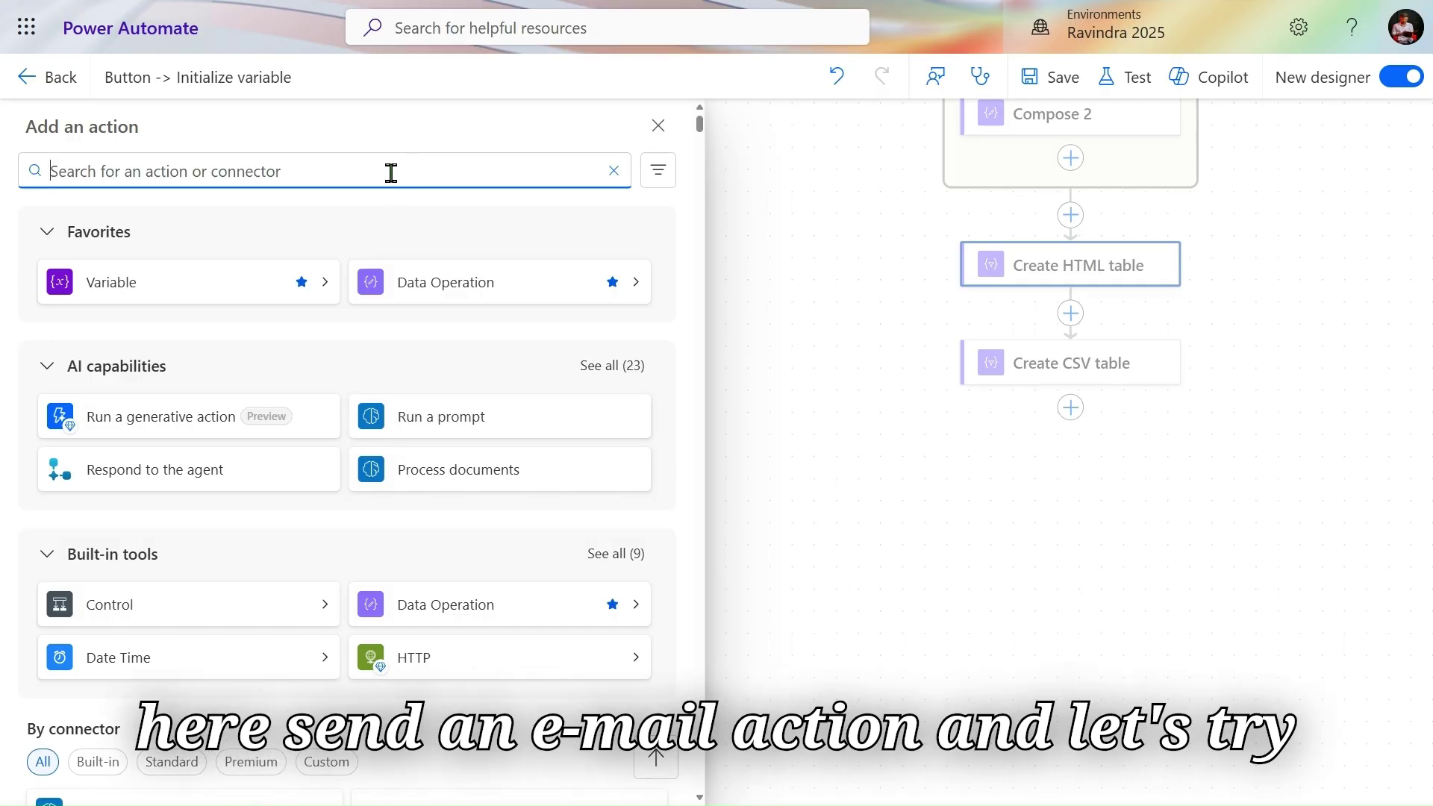
text(sv)
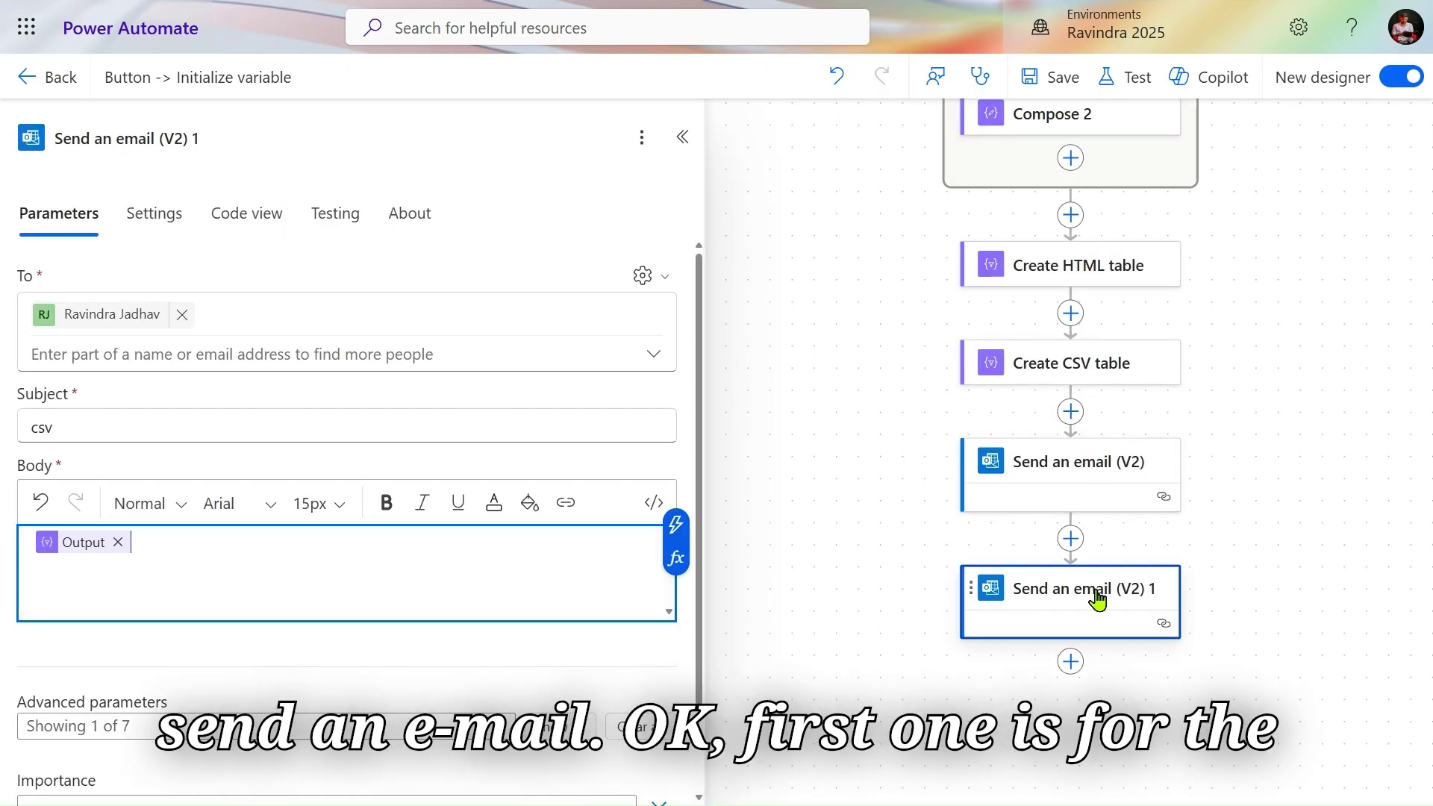
click(1013, 470)
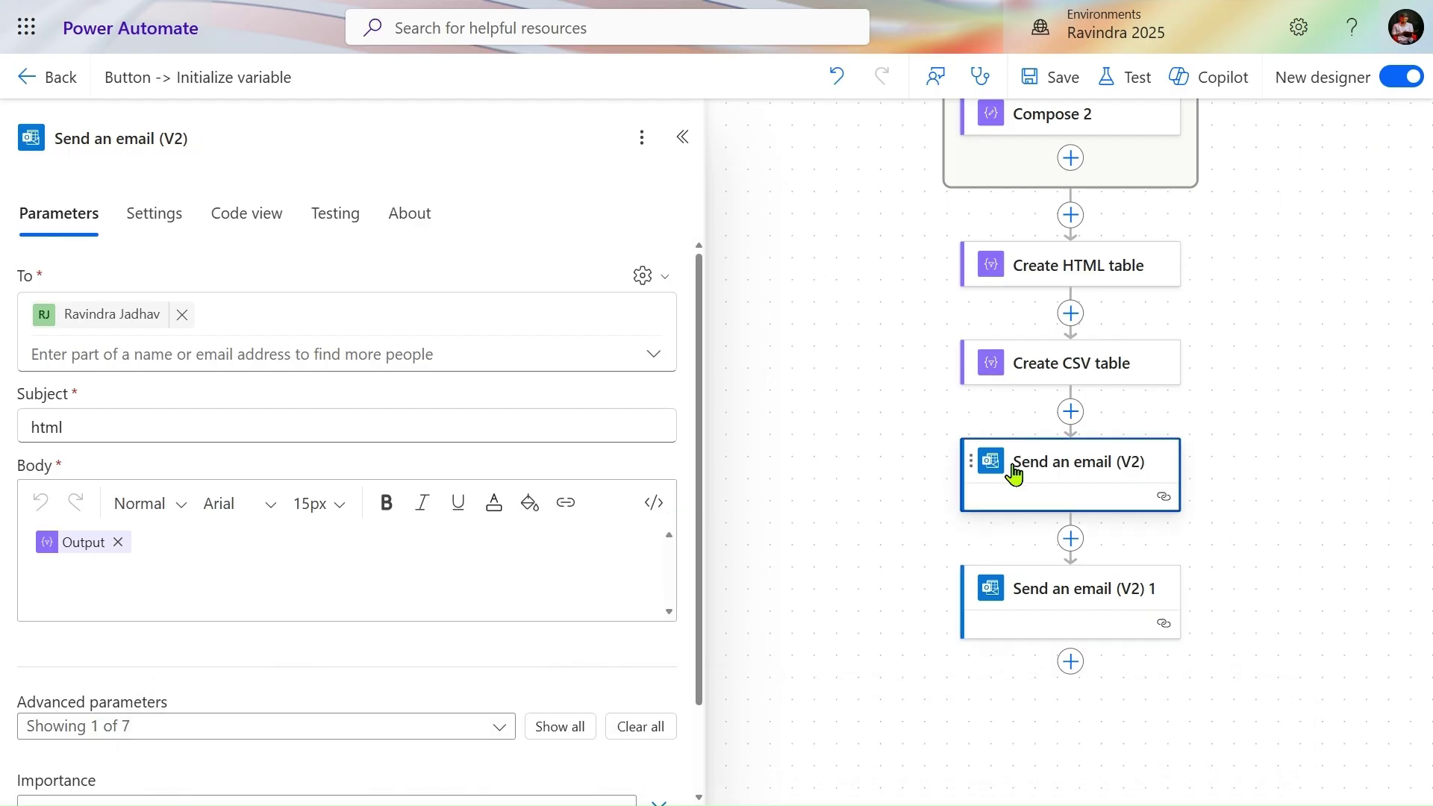
click(1054, 628)
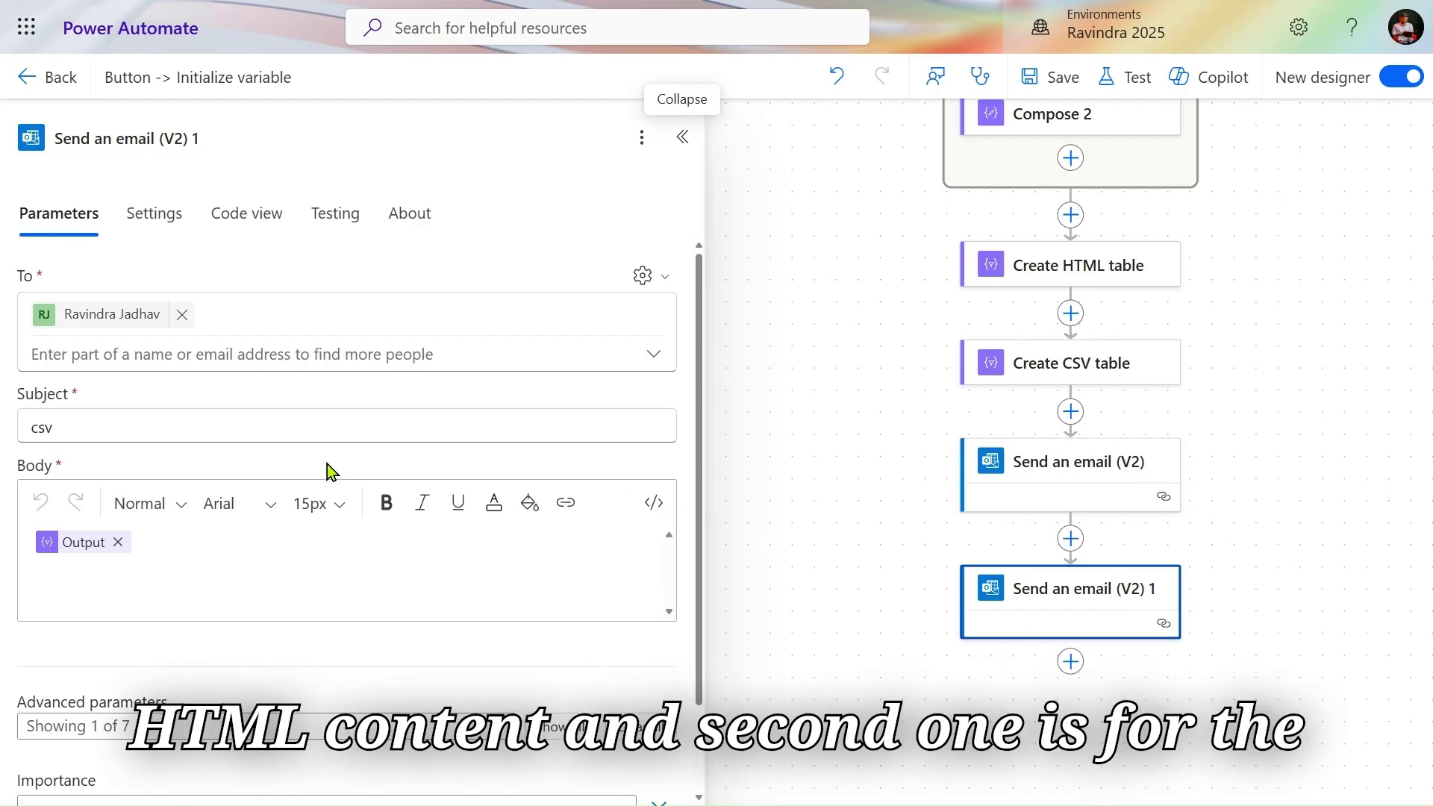
click(1129, 91)
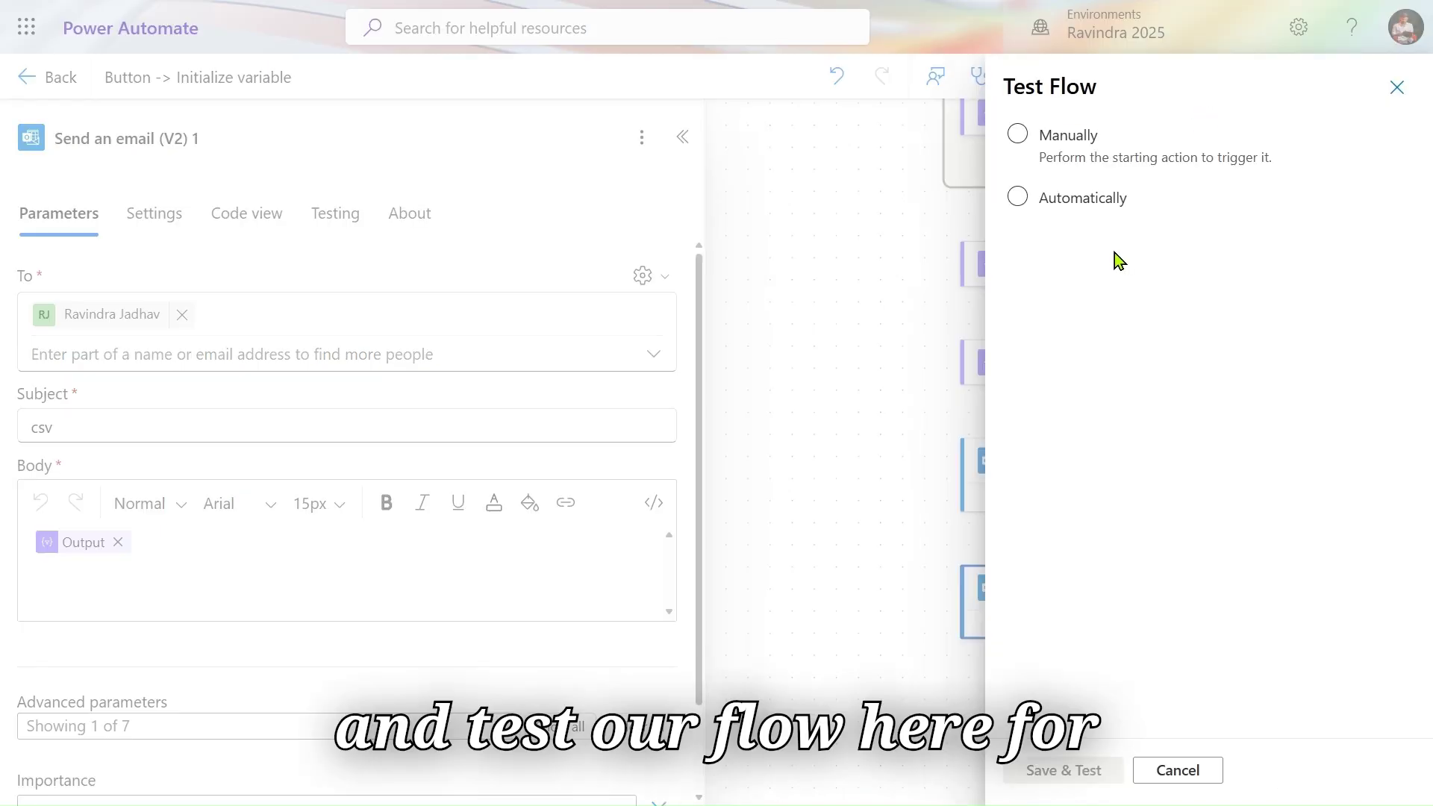
Save the flow and test it with a manual trigger.
click(1091, 200)
click(1090, 166)
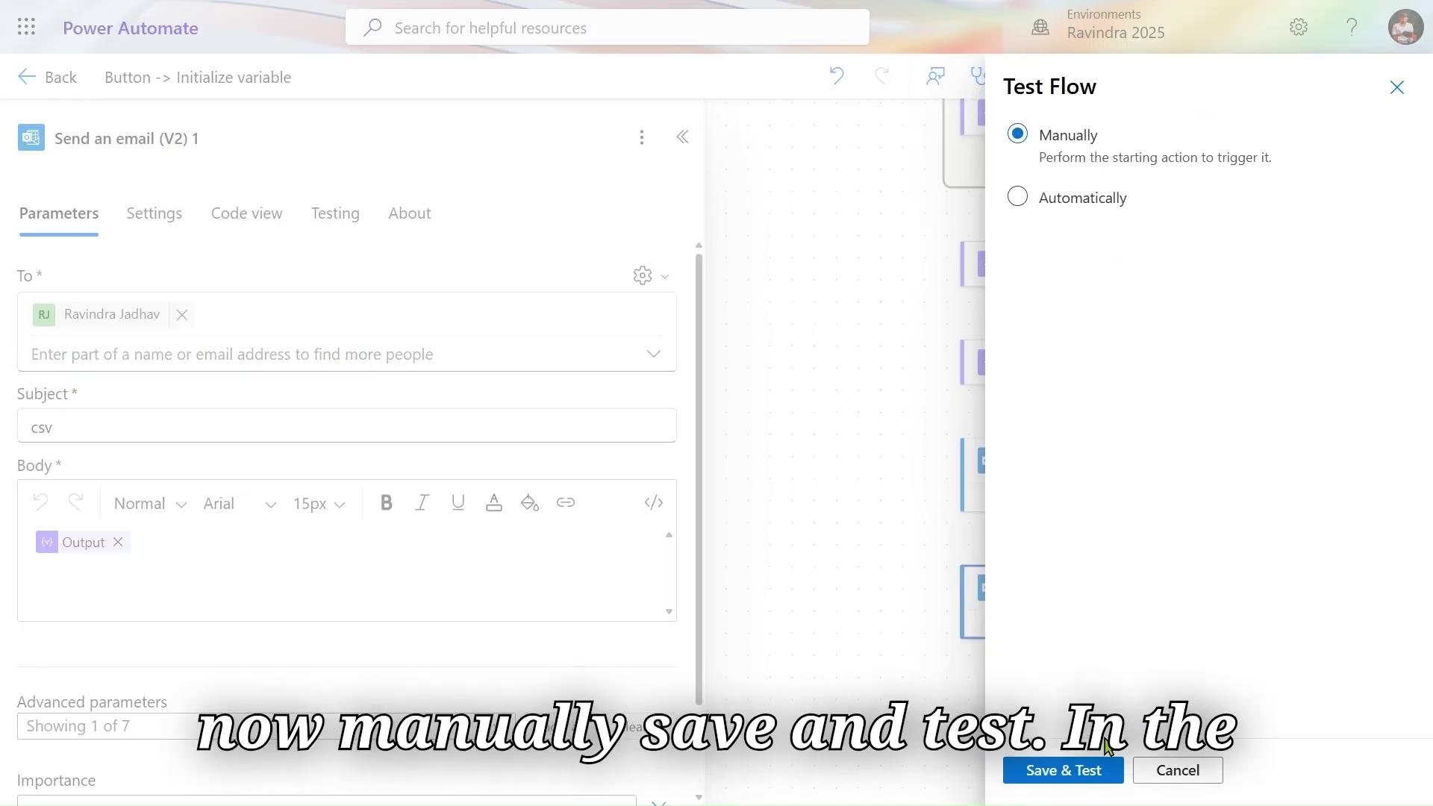
click(1094, 777)
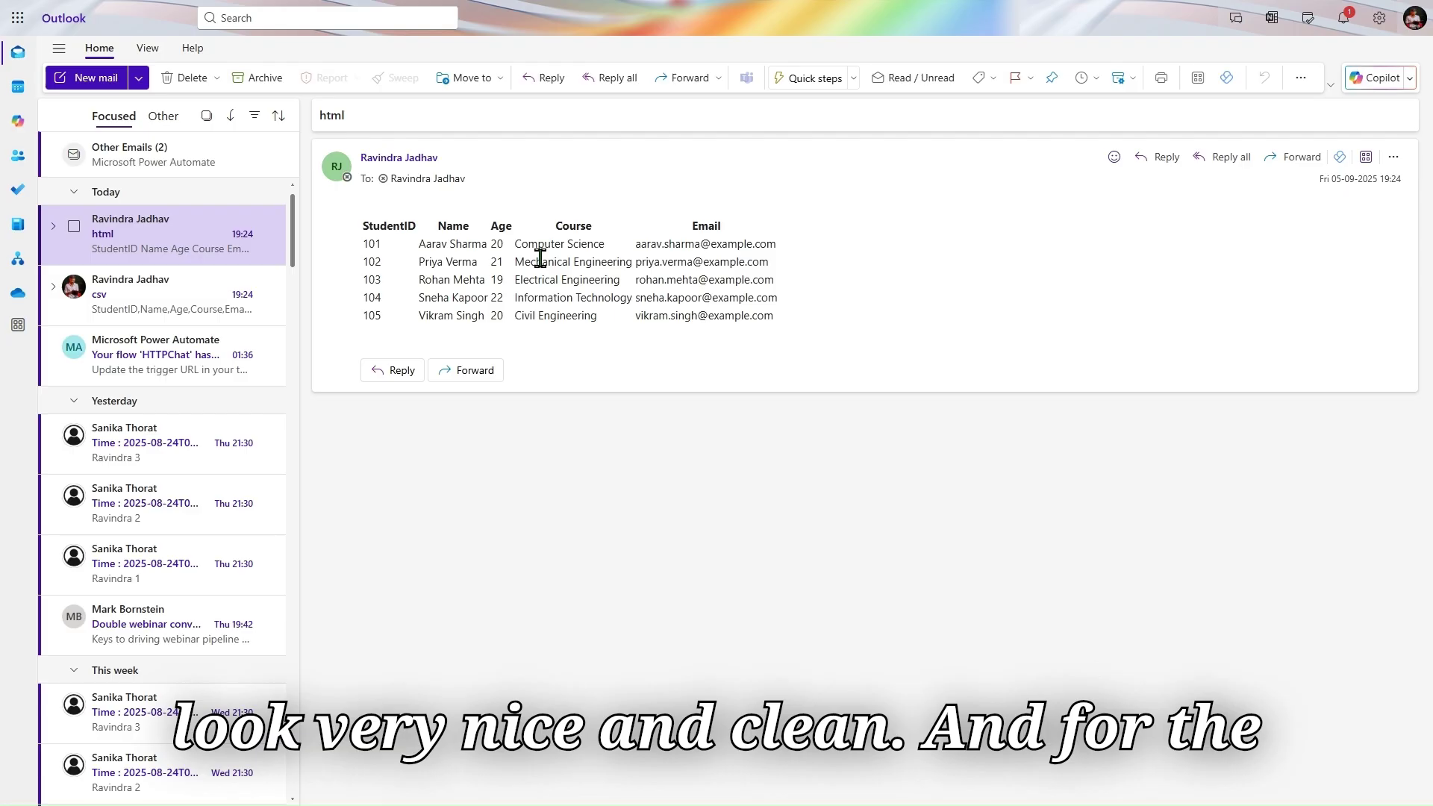
Read the csv email's comma-separated student rows, then go back to the Power Automate run.
click(133, 321)
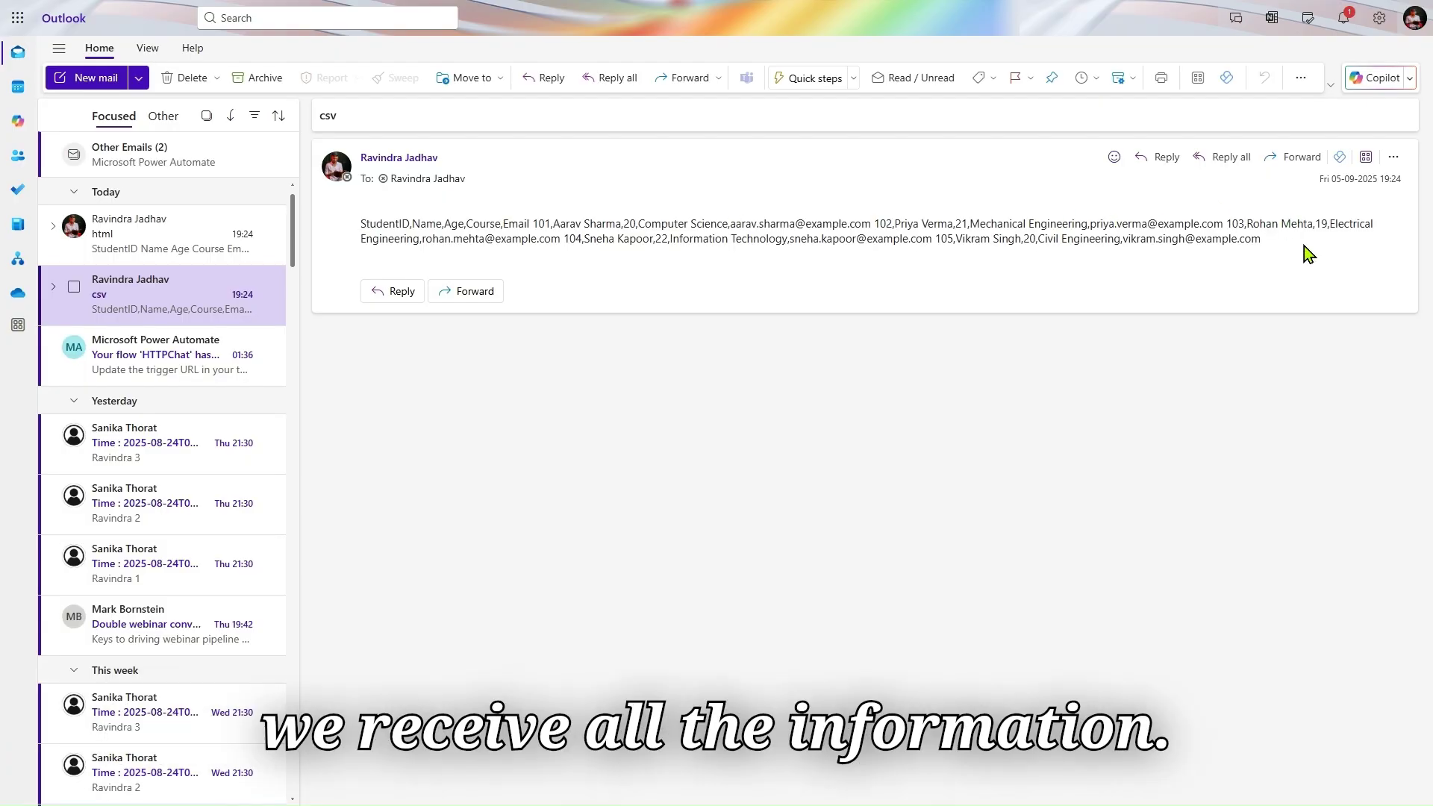
mouse_move(418, 2)
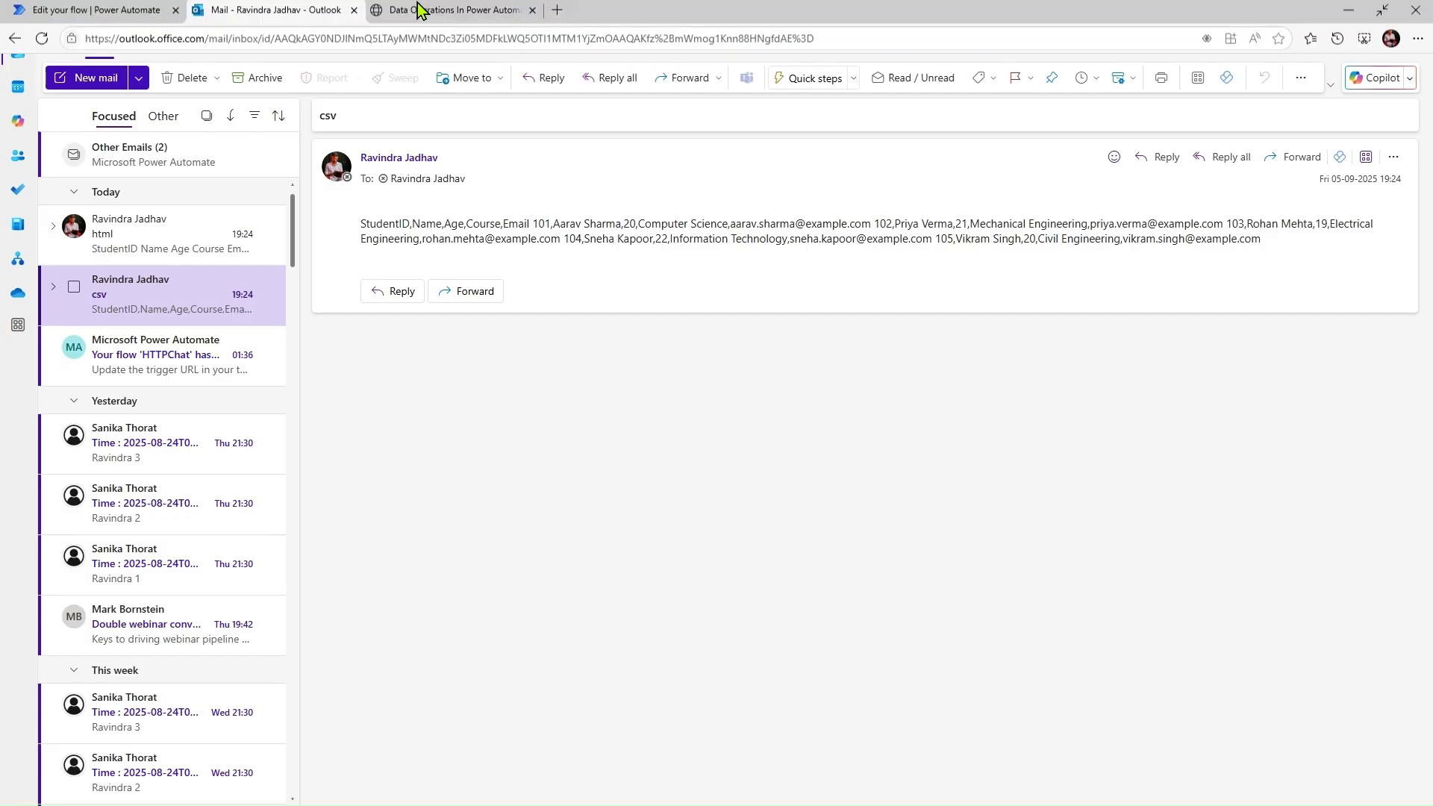
click(108, 9)
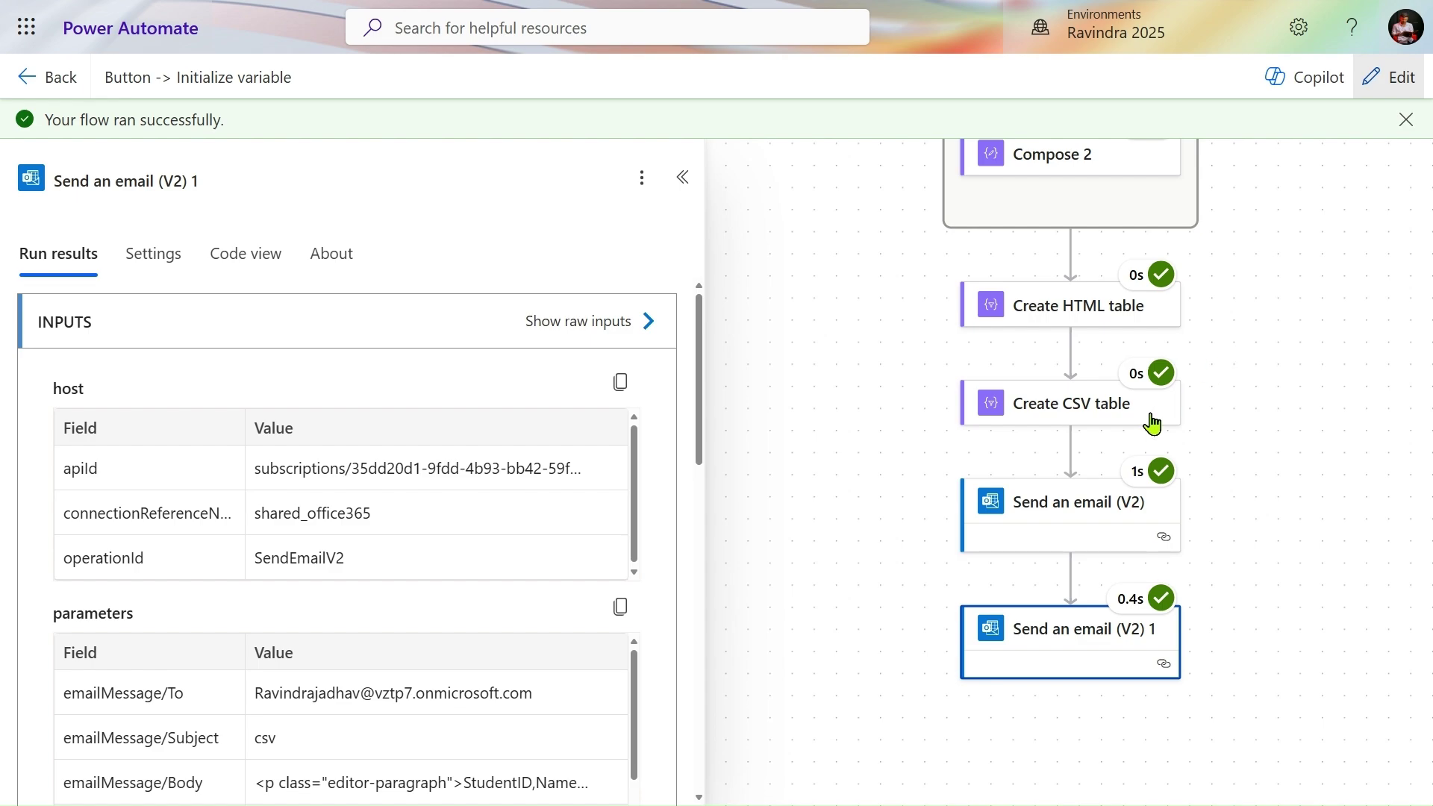
Return to editing and list the Data Operation actions for a step after Create CSV table.
click(1399, 84)
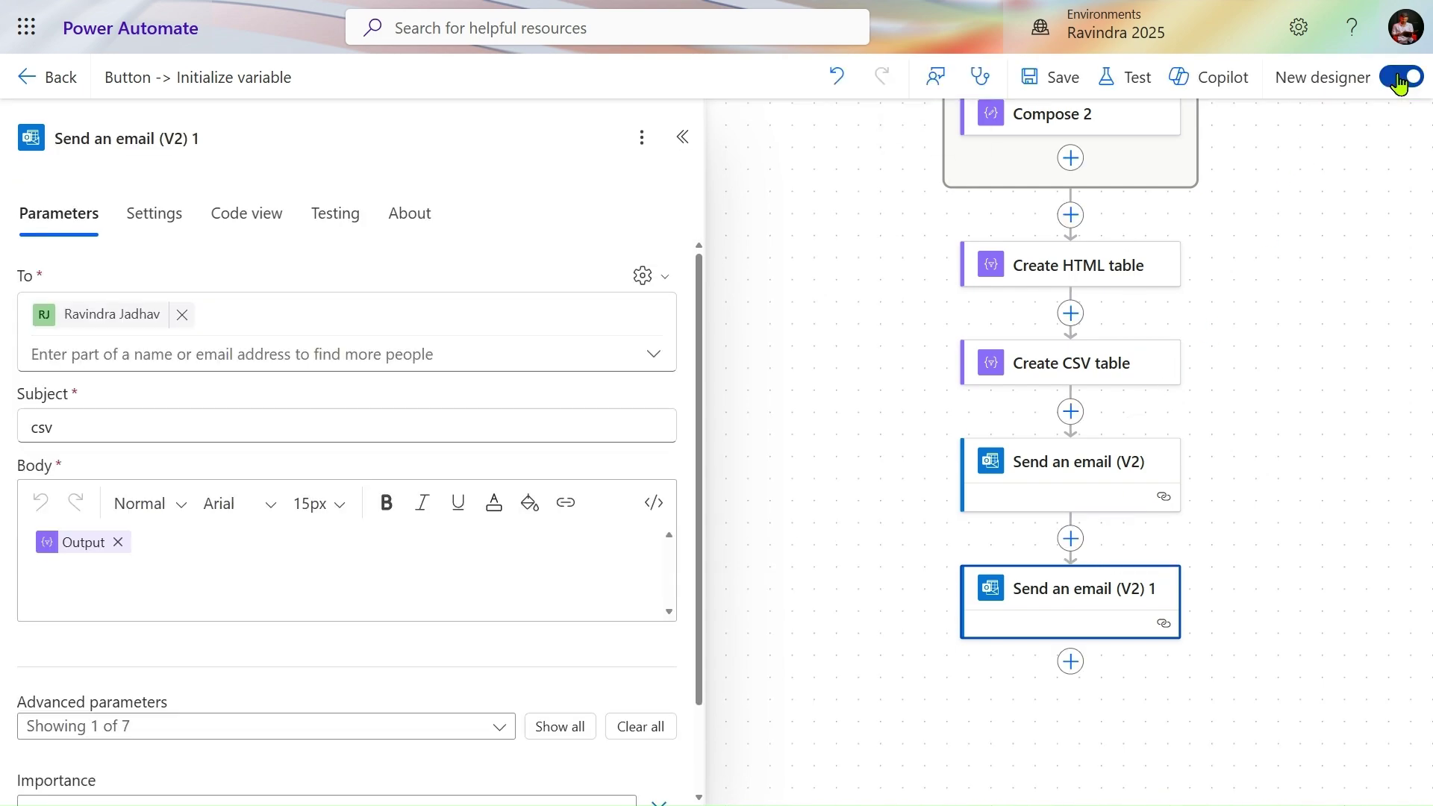
click(1080, 412)
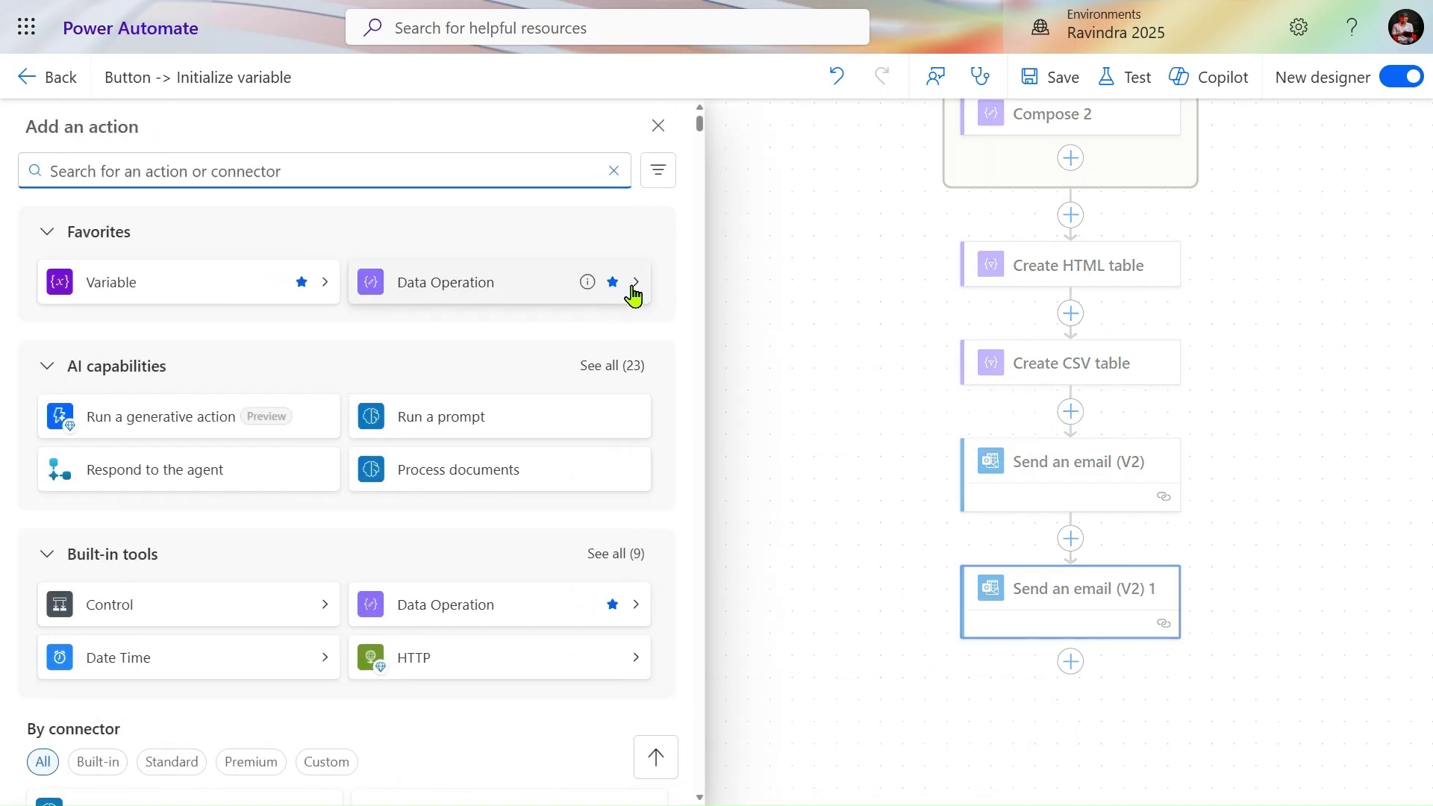
click(638, 288)
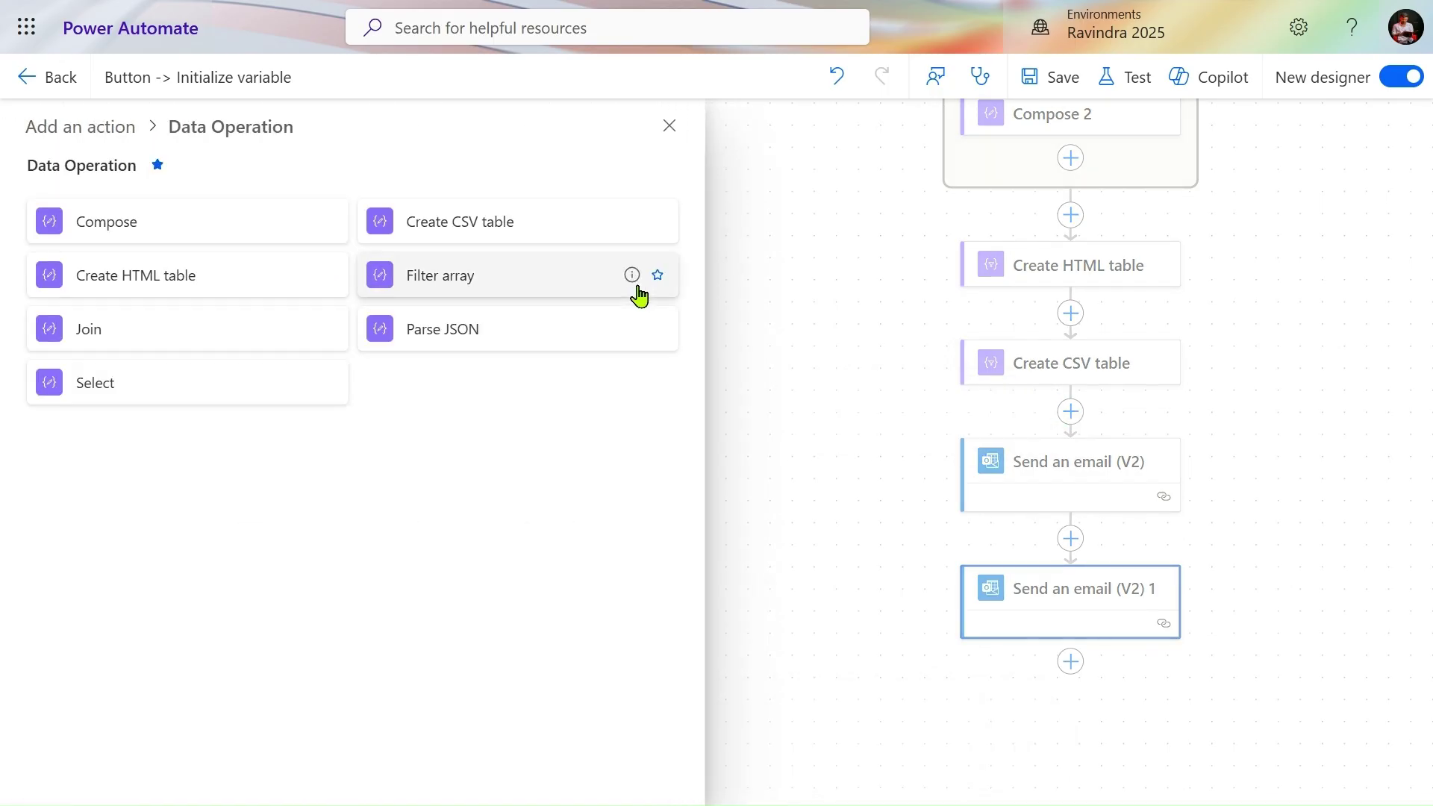